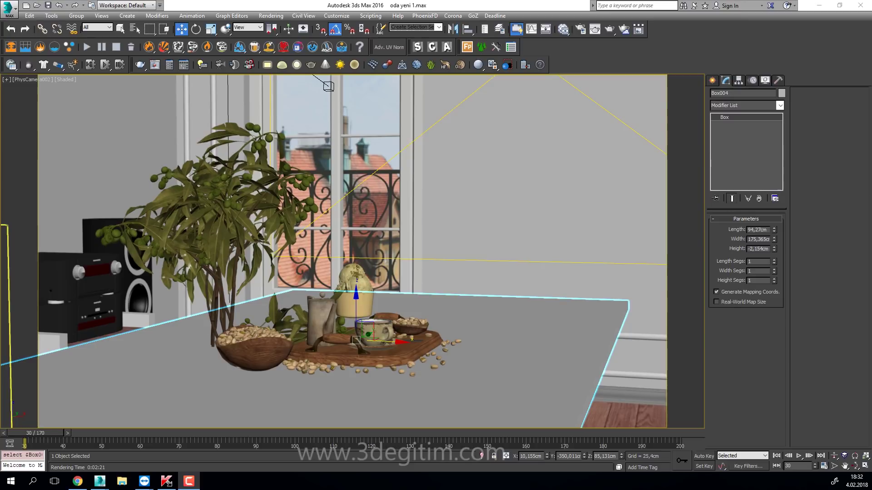
- Select the plant group and the Box004 table top, then switch to a Perspective view near the table
{"action": "left_click", "coordinate": [365, 366]}
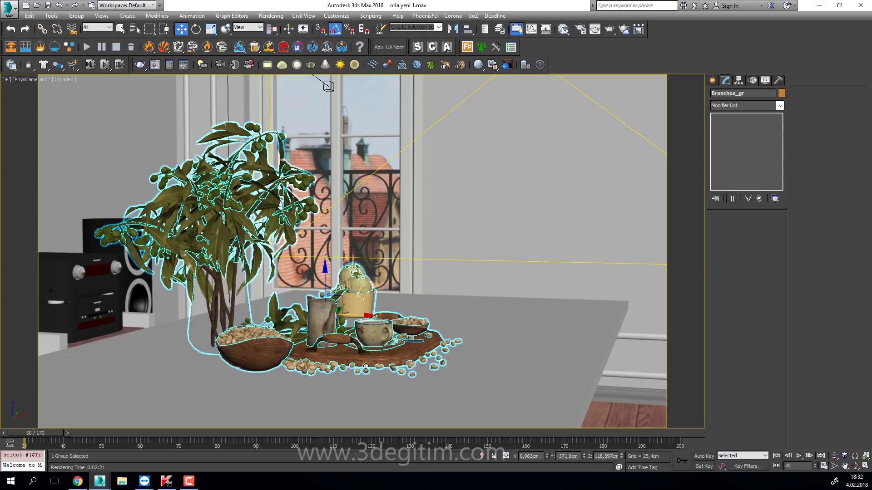
{"action": "left_click", "coordinate": [569, 344]}
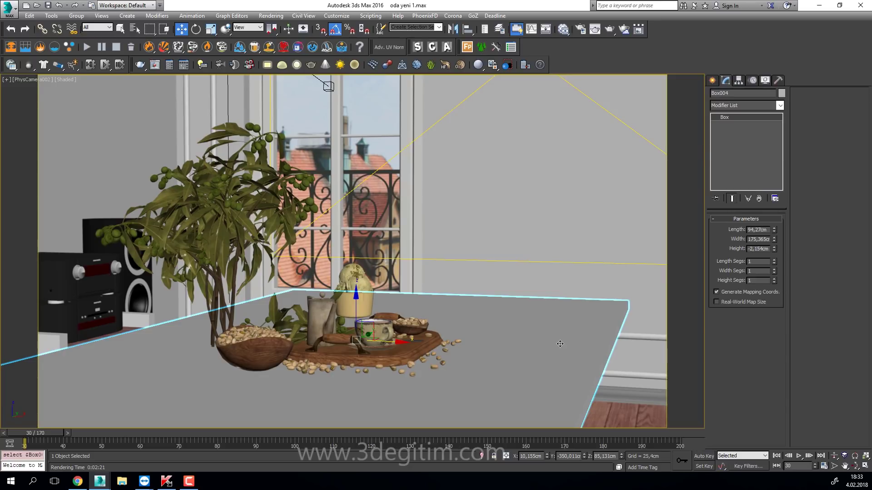
{"action": "key", "text": "p"}
{"action": "mouse_move", "coordinate": [559, 344]}
{"action": "middle_mouse_down"}
{"action": "mouse_move", "coordinate": [615, 302]}
{"action": "mouse_move", "coordinate": [402, 294]}
{"action": "middle_mouse_up"}
{"action": "scroll", "coordinate": [398, 294], "scroll_direction": "up", "scroll_amount": 3}
{"action": "scroll", "coordinate": [399, 291], "scroll_direction": "up", "scroll_amount": 5}
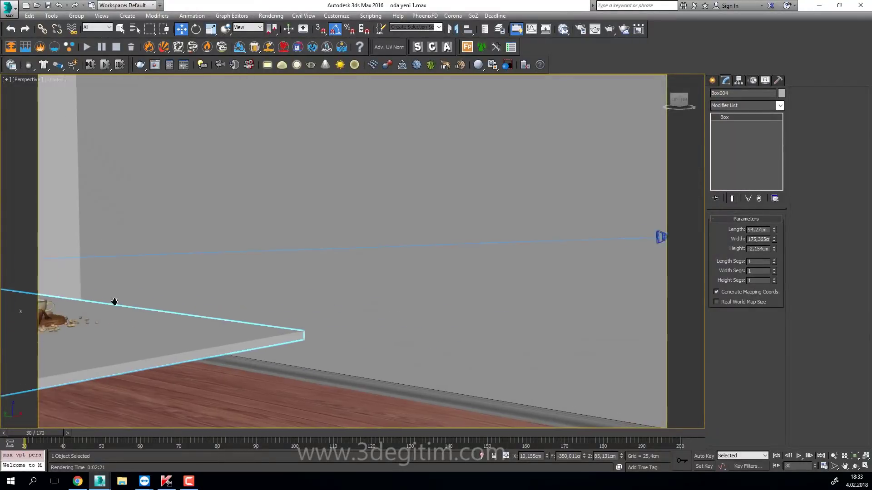
- Select PhysCamera002 and orbit to a level perspective view of the plant, wall and floor
{"action": "left_click", "coordinate": [609, 239]}
{"action": "scroll", "coordinate": [180, 251], "scroll_direction": "down", "scroll_amount": 5}
{"action": "scroll", "coordinate": [201, 260], "scroll_direction": "up", "scroll_amount": 3}
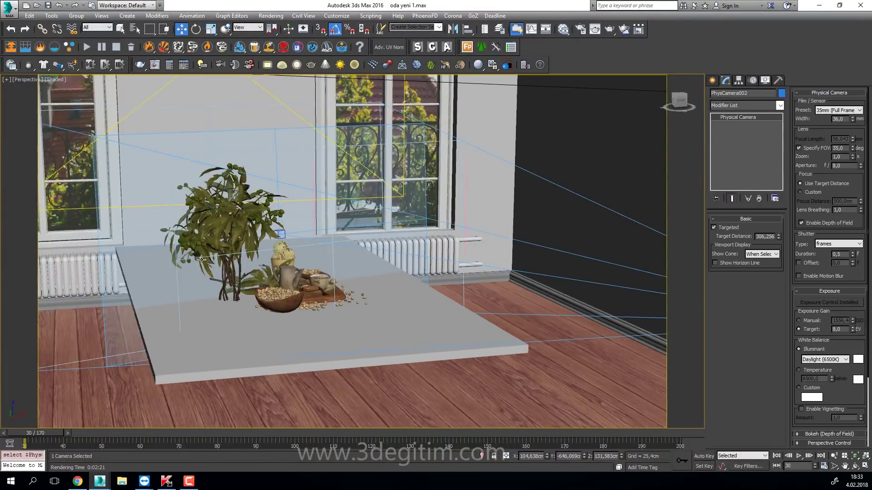
{"action": "scroll", "coordinate": [201, 260], "scroll_direction": "up", "scroll_amount": 3}
{"action": "middle_click_drag", "start_coordinate": [201, 260], "coordinate": [283, 252], "text": "alt"}
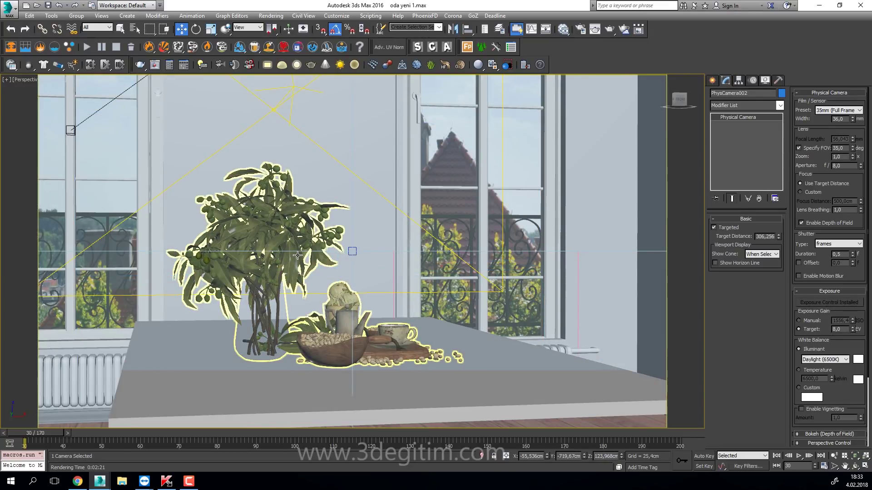
{"action": "key", "text": "p"}
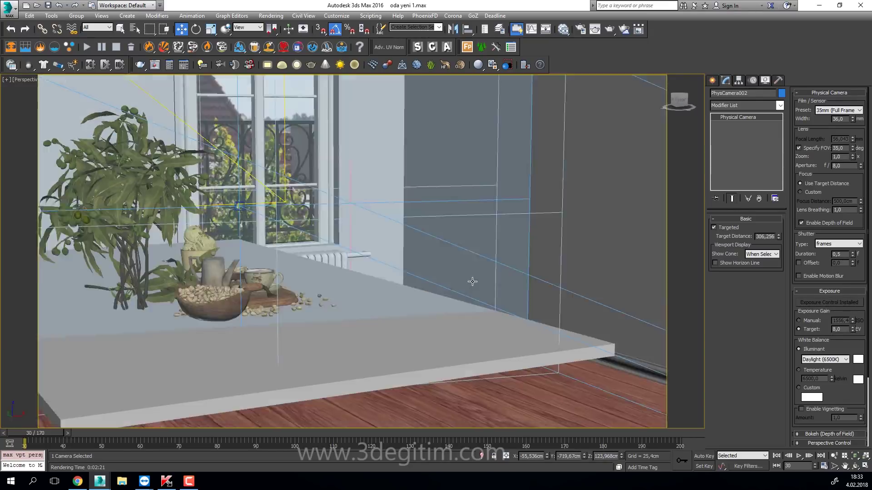
{"action": "mouse_move", "coordinate": [297, 256]}
{"action": "middle_mouse_down"}
{"action": "mouse_move", "coordinate": [319, 292]}
{"action": "mouse_move", "coordinate": [300, 261]}
{"action": "mouse_move", "coordinate": [322, 279]}
{"action": "mouse_move", "coordinate": [363, 264]}
{"action": "mouse_move", "coordinate": [319, 280]}
{"action": "middle_mouse_up"}
{"action": "scroll", "coordinate": [323, 278], "scroll_direction": "up", "scroll_amount": 4}
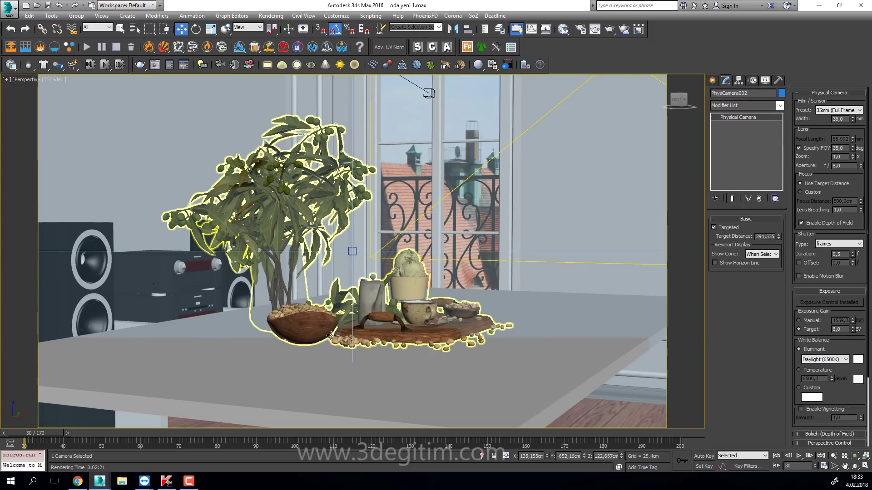
- Orbit around the plant group and select PhysCamera003 to show its Physical Camera settings
{"action": "left_click", "coordinate": [308, 328]}
{"action": "key", "text": "p"}
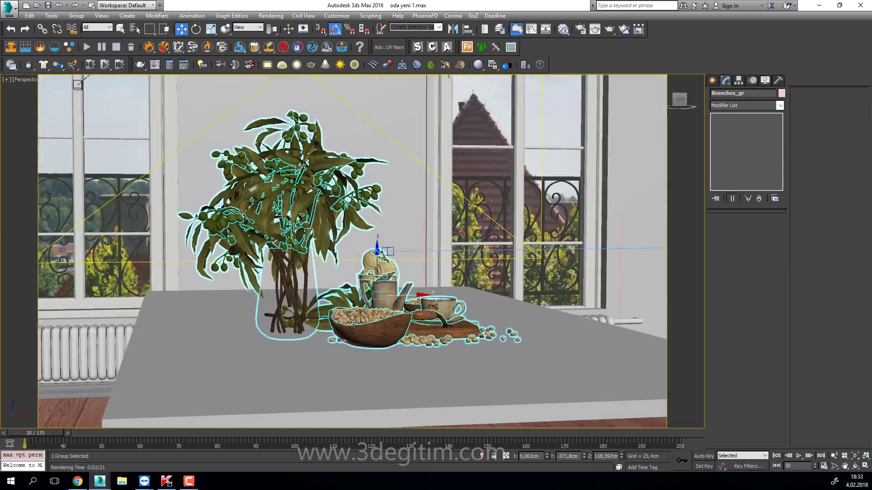
{"action": "middle_click_drag", "start_coordinate": [353, 323], "coordinate": [351, 318], "text": "alt"}
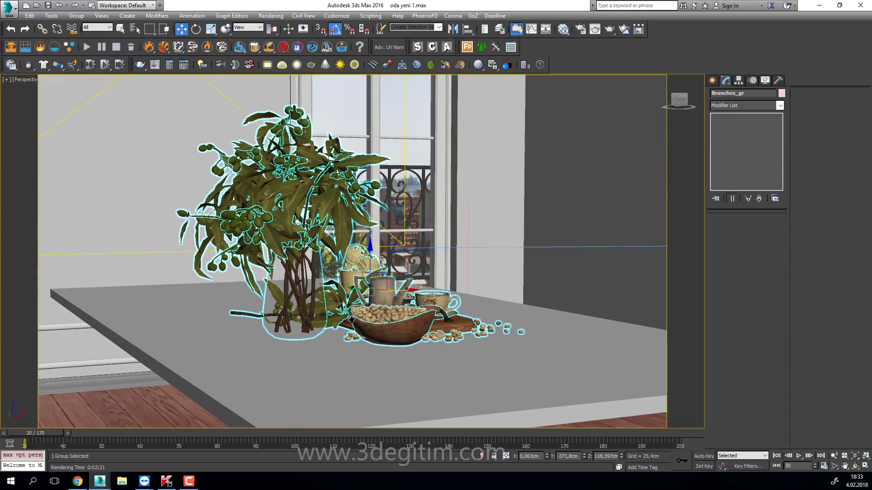
{"action": "left_click", "coordinate": [351, 318]}
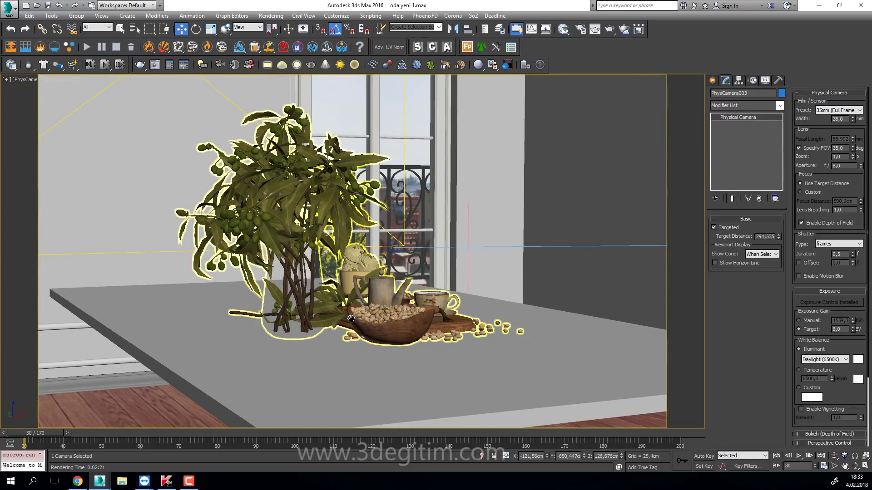
- Select the table, plant group, tray items and lower camera, then isolate them with Alt+Q
{"action": "key", "text": "z"}
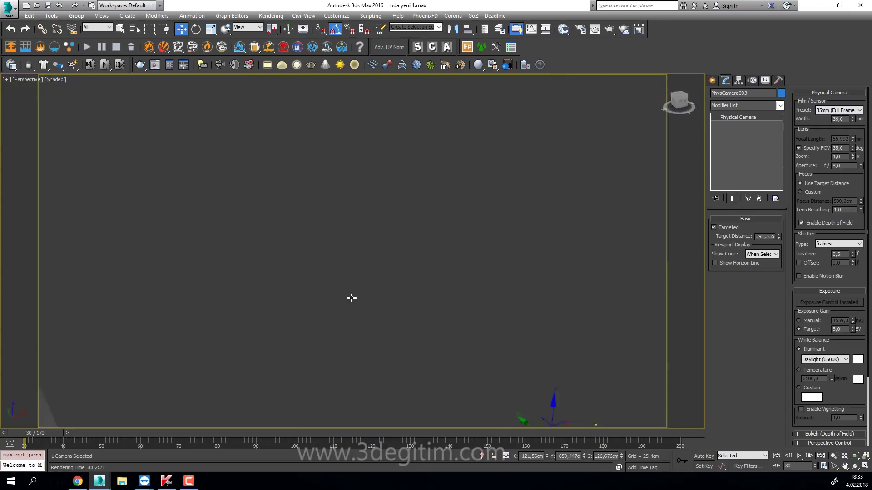
{"action": "key", "text": "shift+z"}
{"action": "key", "text": "shift+z"}
{"action": "left_click", "coordinate": [400, 354]}
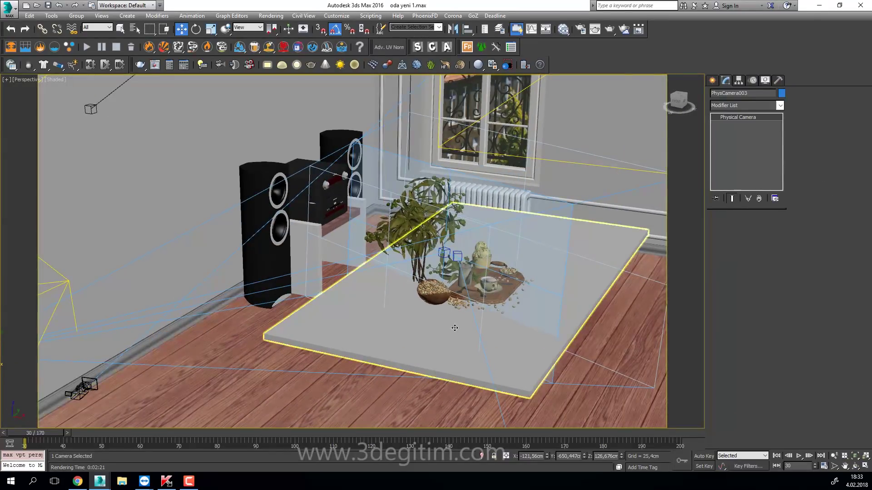
{"action": "left_click", "coordinate": [456, 256], "text": "ctrl"}
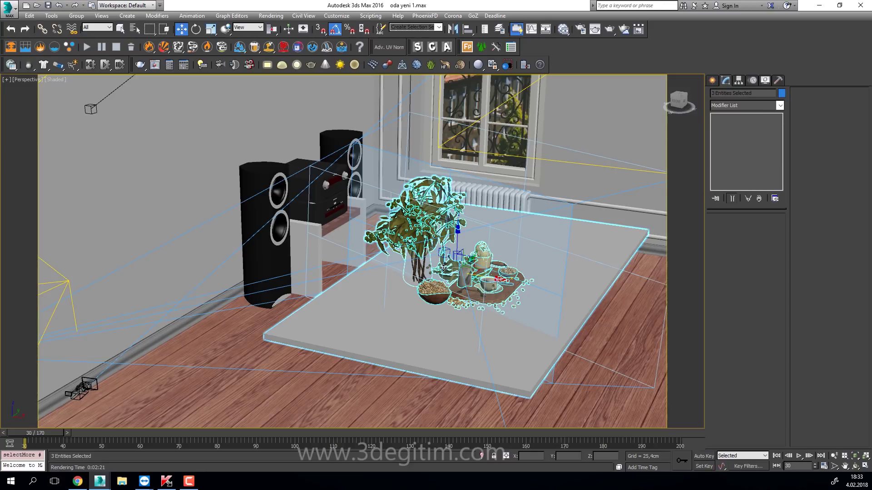
{"action": "left_click", "coordinate": [469, 288], "text": "ctrl"}
{"action": "mouse_move", "coordinate": [502, 360]}
{"action": "middle_mouse_down", "text": "alt"}
{"action": "mouse_move", "coordinate": [494, 418]}
{"action": "mouse_move", "coordinate": [486, 376]}
{"action": "middle_mouse_up", "text": "alt"}
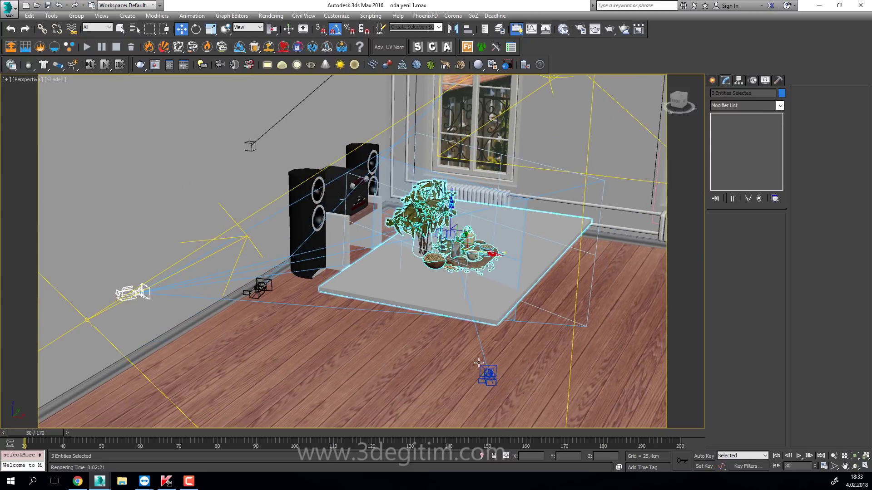
{"action": "left_click", "coordinate": [484, 370], "text": "ctrl"}
{"action": "key", "text": "alt+q"}
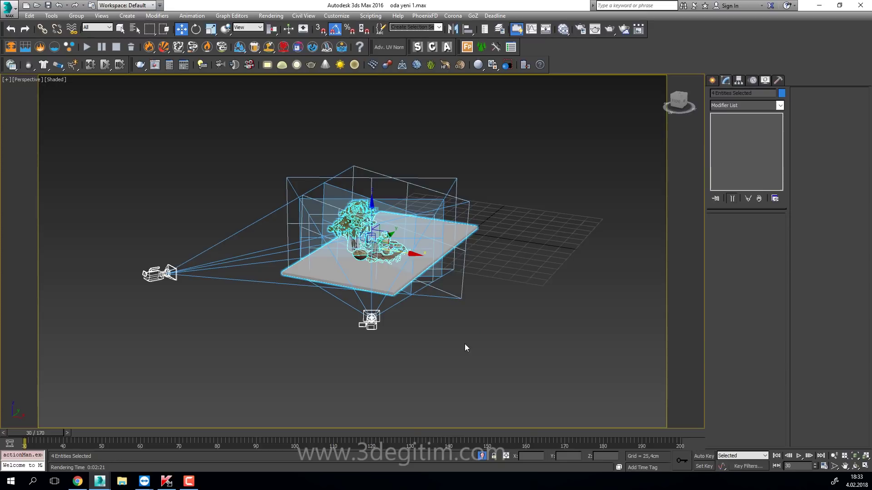
- Restore the room, then isolate the table, plant group, tray items and both cameras
{"action": "left_click", "coordinate": [459, 339]}
{"action": "mouse_move", "coordinate": [486, 272]}
{"action": "middle_mouse_down", "text": "alt"}
{"action": "mouse_move", "coordinate": [360, 324]}
{"action": "mouse_move", "coordinate": [276, 243]}
{"action": "mouse_move", "coordinate": [243, 279]}
{"action": "mouse_move", "coordinate": [291, 318]}
{"action": "middle_mouse_up", "text": "alt"}
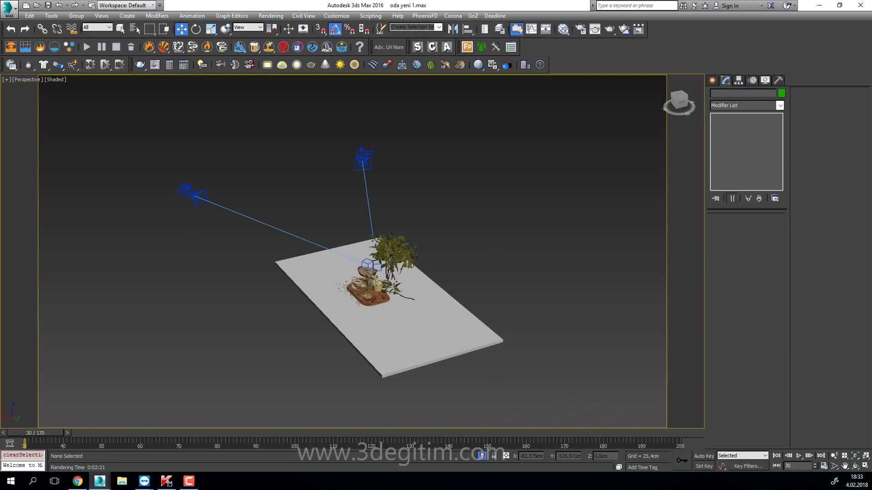
{"action": "left_click", "coordinate": [478, 459]}
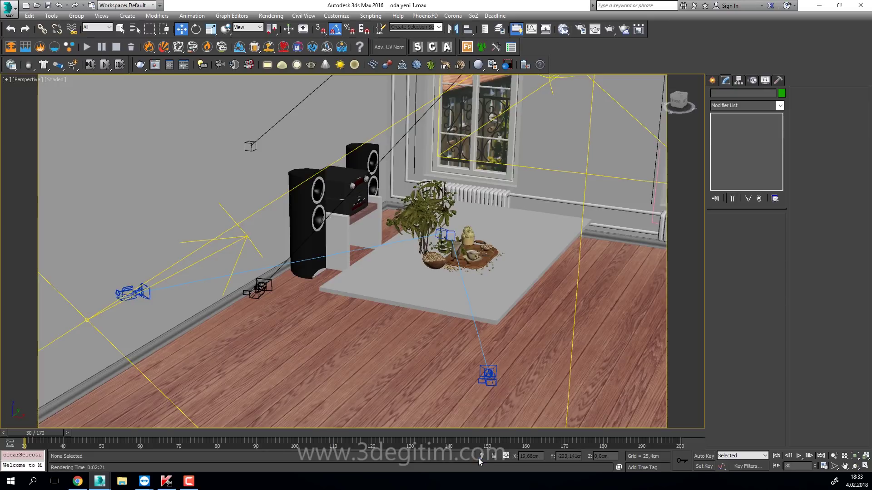
{"action": "left_click", "coordinate": [472, 309]}
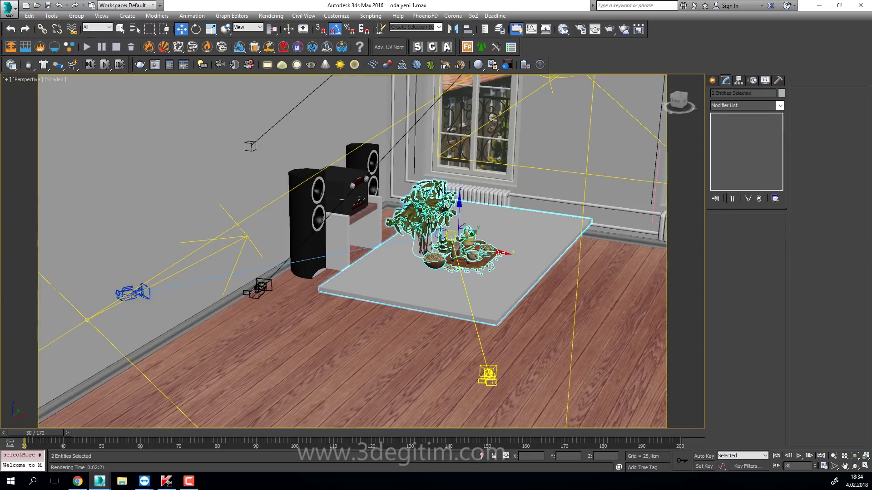
{"action": "left_click", "coordinate": [488, 253]}
{"action": "left_click", "coordinate": [487, 375], "text": "ctrl"}
{"action": "left_click", "coordinate": [427, 204], "text": "ctrl"}
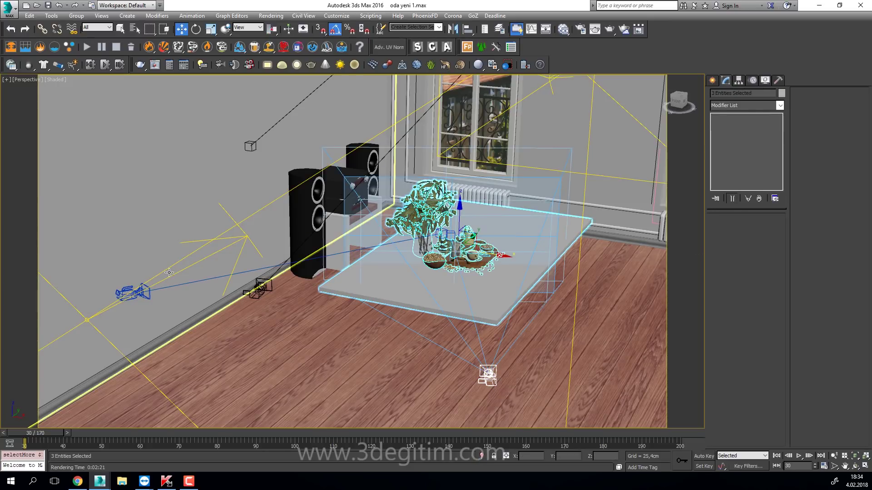
{"action": "left_click", "coordinate": [144, 293], "text": "ctrl"}
{"action": "left_click", "coordinate": [481, 456]}
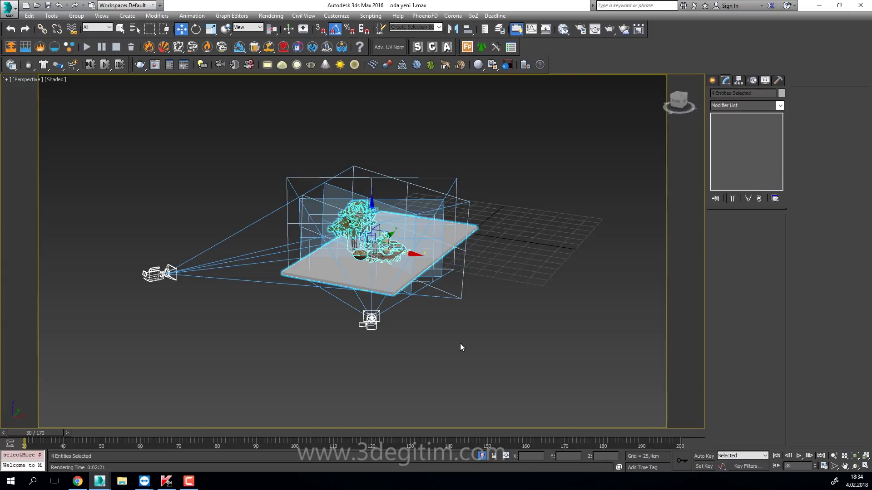
- Select PhysCamera003 and orbit to an eye-level side view of the isolated table
{"action": "left_click", "coordinate": [459, 344]}
{"action": "left_click", "coordinate": [423, 239]}
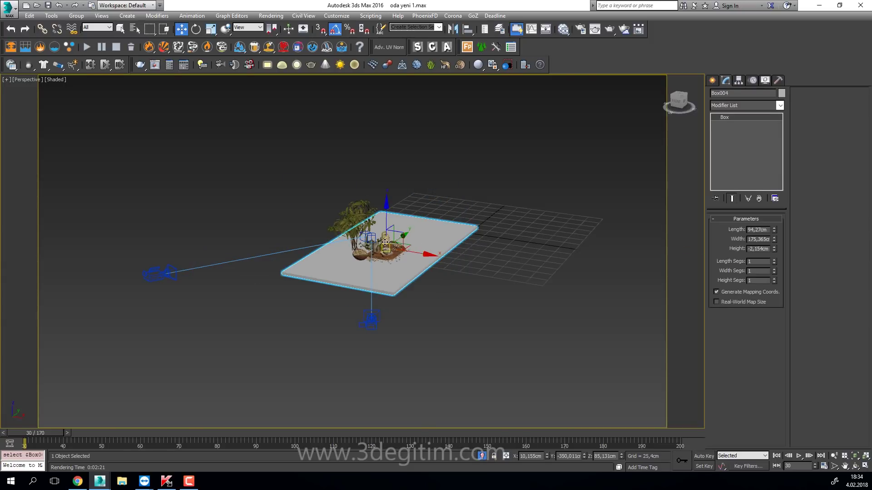
{"action": "key", "text": "z"}
{"action": "mouse_move", "coordinate": [317, 254]}
{"action": "middle_mouse_down", "text": "alt"}
{"action": "mouse_move", "coordinate": [252, 285]}
{"action": "mouse_move", "coordinate": [263, 257]}
{"action": "mouse_move", "coordinate": [565, 383]}
{"action": "middle_mouse_up", "text": "alt"}
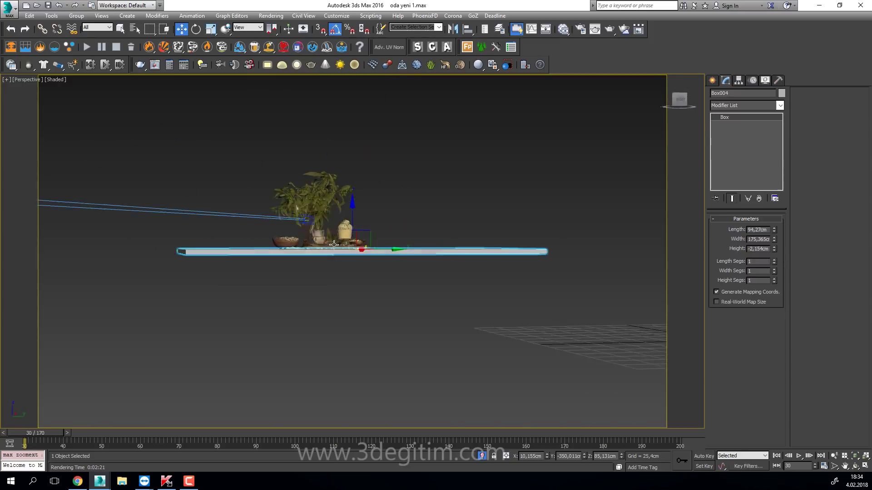
{"action": "left_click", "coordinate": [538, 341]}
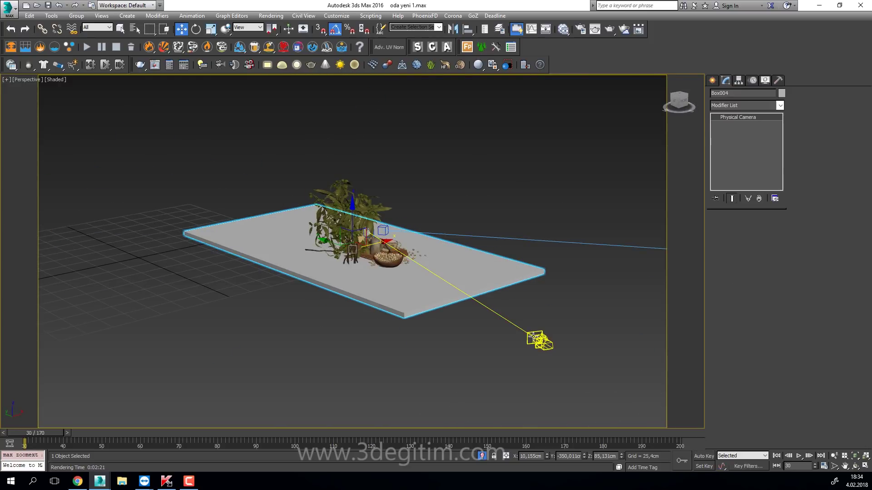
{"action": "key", "text": "z"}
{"action": "left_click", "coordinate": [217, 268]}
{"action": "scroll", "coordinate": [217, 268], "scroll_direction": "down", "scroll_amount": 5}
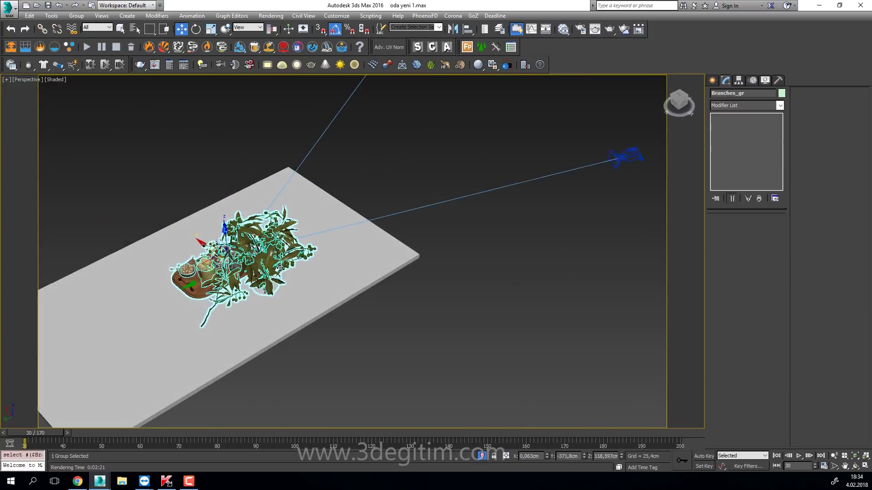
{"action": "scroll", "coordinate": [408, 254], "scroll_direction": "down", "scroll_amount": 2}
{"action": "key", "text": "ctrl+z"}
{"action": "middle_click_drag", "start_coordinate": [491, 247], "coordinate": [521, 251], "text": "alt"}
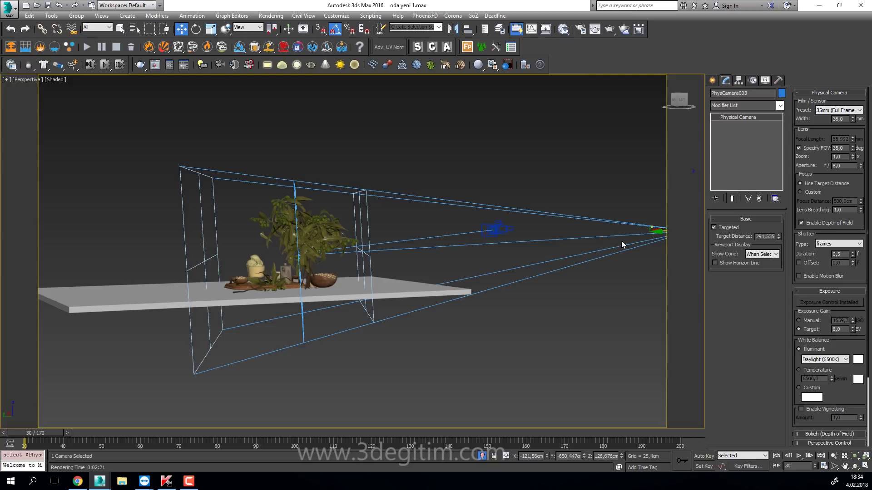
- Set PhysCamera003's Specify FOV to 35 degrees and look through the camera
{"action": "middle_click_drag", "start_coordinate": [536, 223], "coordinate": [478, 221]}
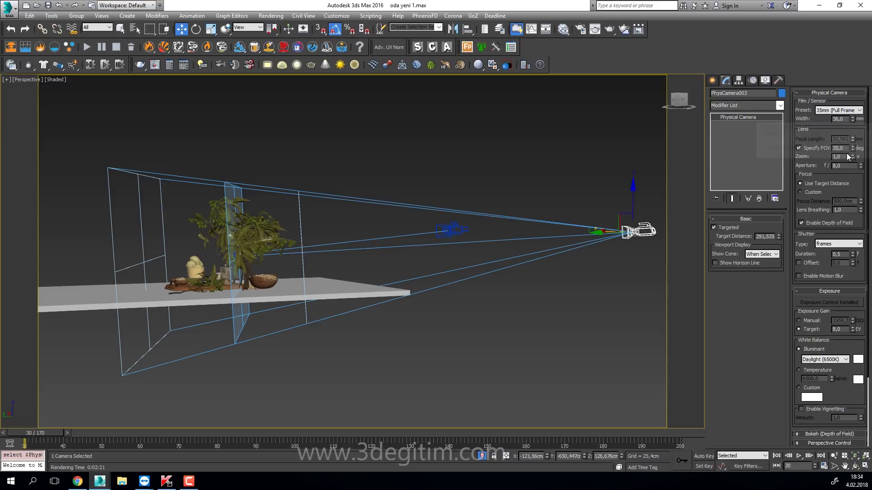
{"action": "left_click", "coordinate": [847, 148]}
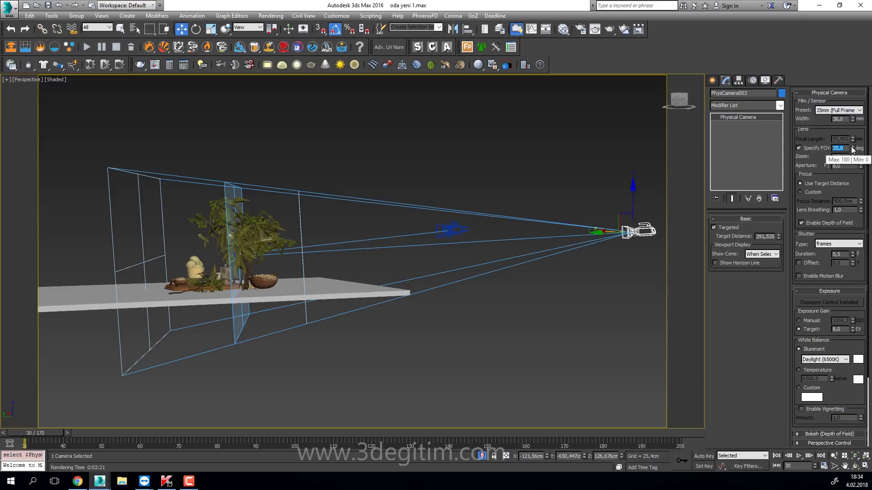
{"action": "mouse_move", "coordinate": [853, 150]}
{"action": "left_mouse_down"}
{"action": "mouse_move", "coordinate": [862, 138]}
{"action": "mouse_move", "coordinate": [8, 143]}
{"action": "left_mouse_up"}
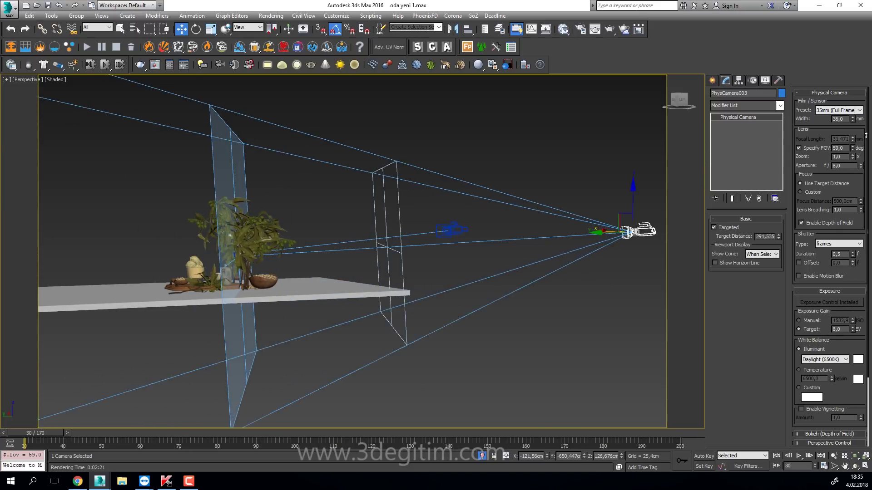
{"action": "key", "text": "c"}
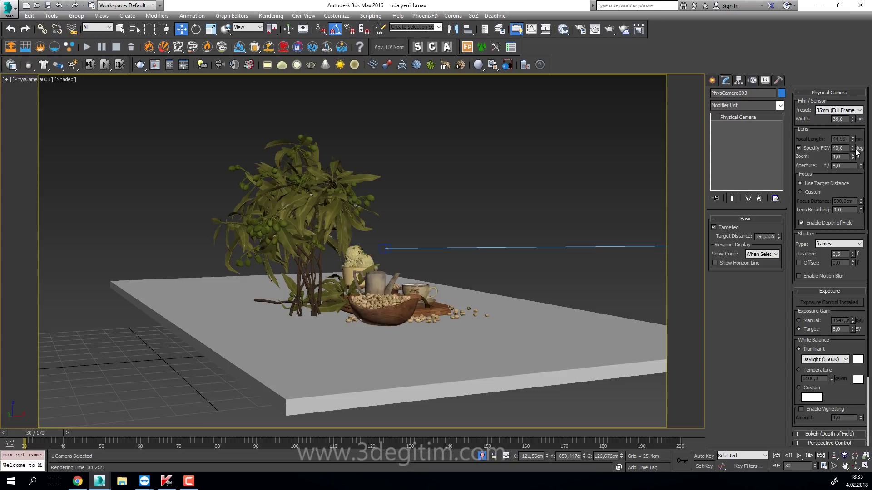
{"action": "mouse_move", "coordinate": [853, 148]}
{"action": "left_mouse_down"}
{"action": "mouse_move", "coordinate": [855, 130]}
{"action": "mouse_move", "coordinate": [862, 166]}
{"action": "left_mouse_up"}
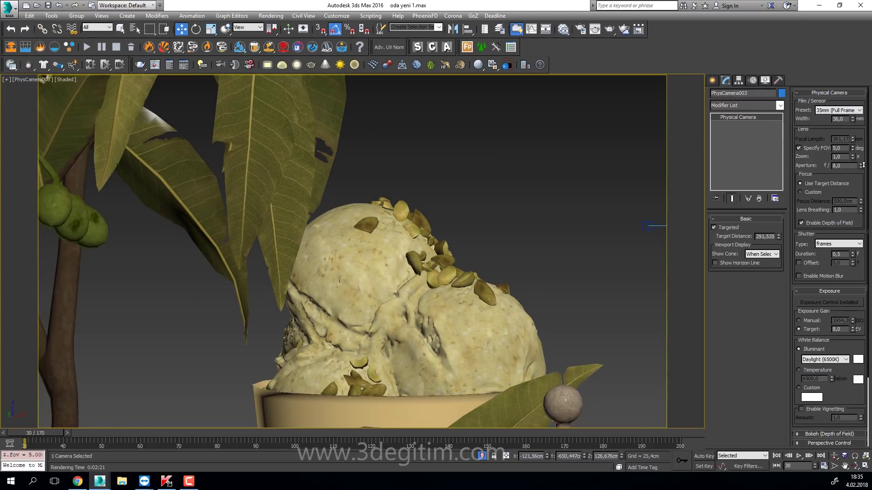
{"action": "left_click_drag", "start_coordinate": [863, 166], "coordinate": [6, 155]}
{"action": "type", "text": "27"}
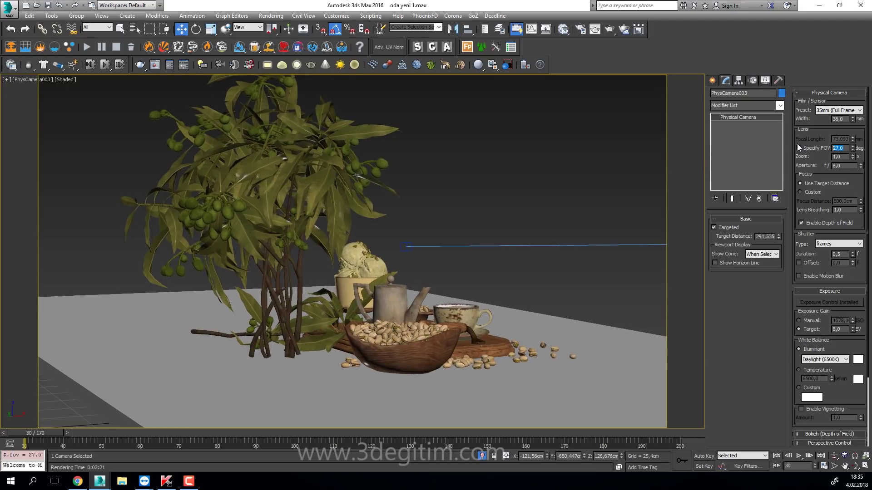
{"action": "type", "text": "35"}
{"action": "key", "text": "Return"}
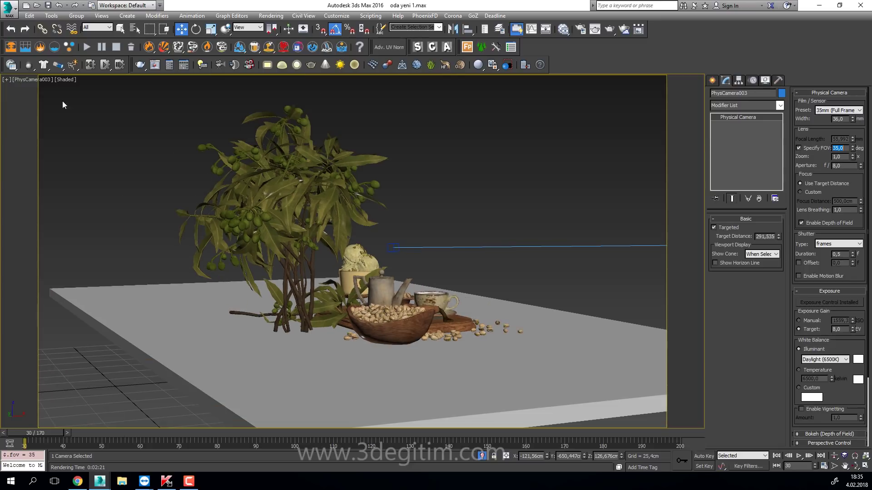
{"action": "left_click", "coordinate": [114, 179]}
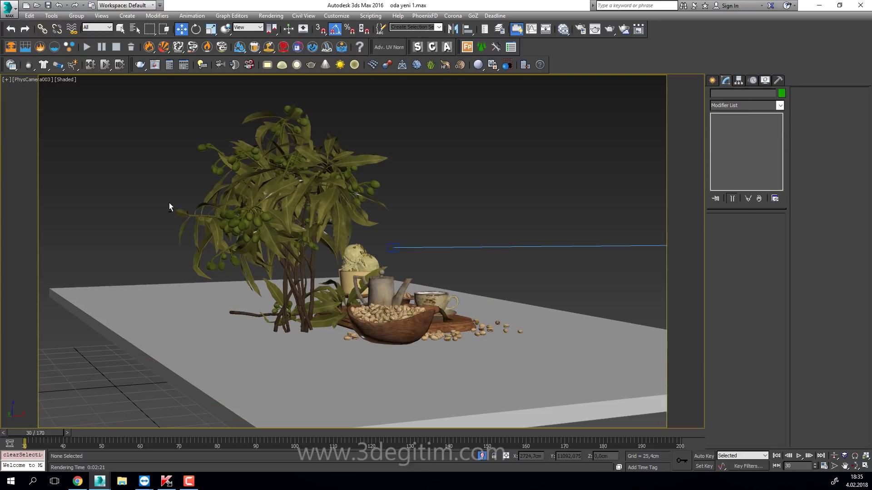
- Make the PhysCamera003 view active and maximize it to fill the workspace
{"action": "key", "text": "alt+w"}
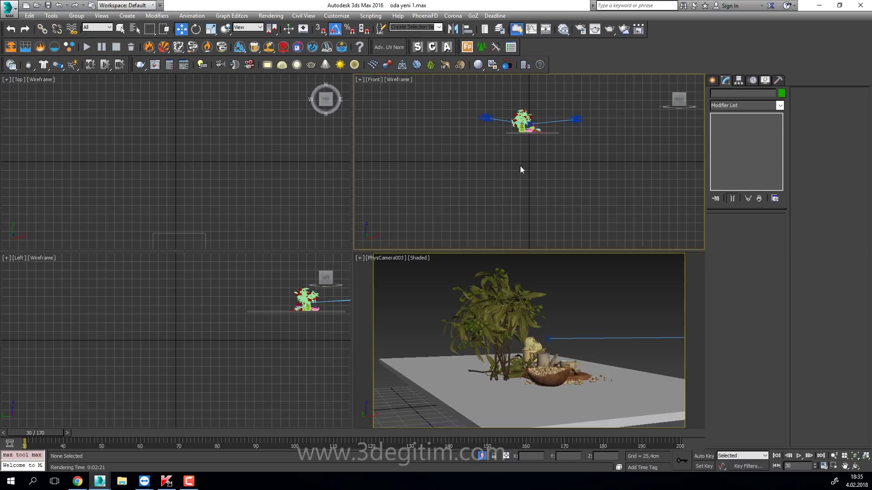
{"action": "left_click", "coordinate": [291, 167]}
{"action": "left_click", "coordinate": [281, 327]}
{"action": "left_click", "coordinate": [523, 346]}
{"action": "left_click", "coordinate": [430, 280]}
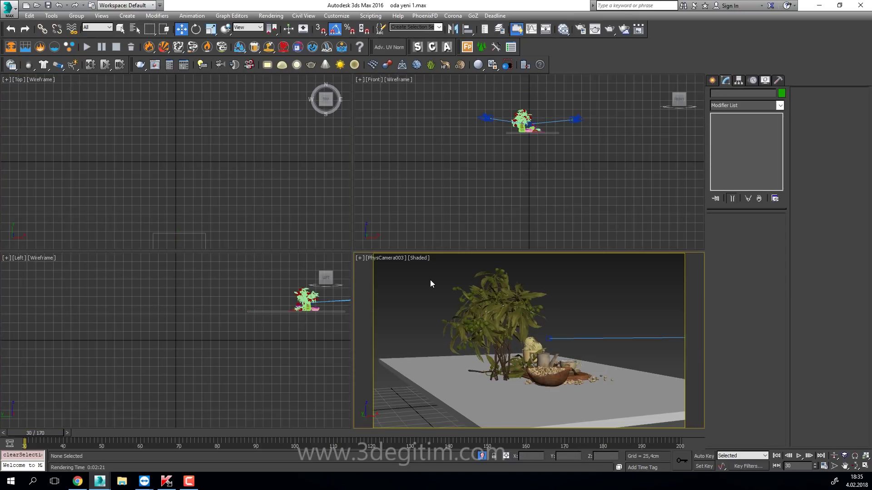
{"action": "key", "text": "alt+w"}
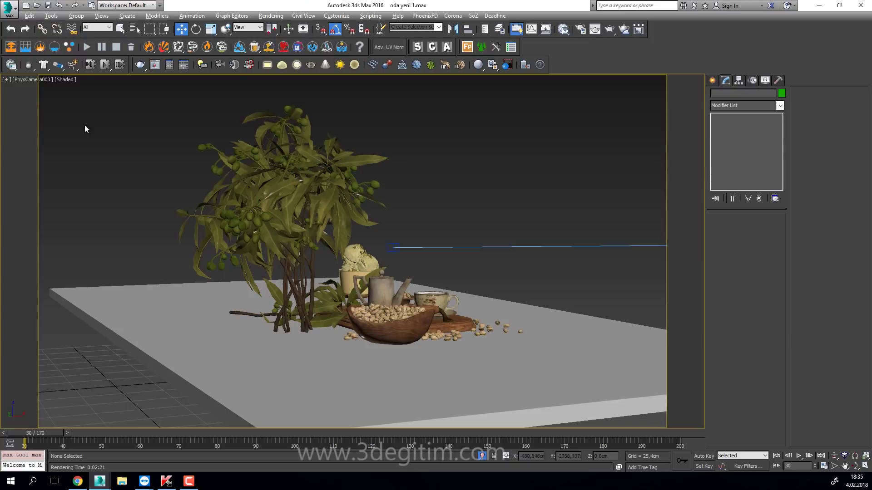
- Apply a two-pane side-by-side layout with PhysCamera003 on the left and Perspective on the right
{"action": "left_click", "coordinate": [7, 80]}
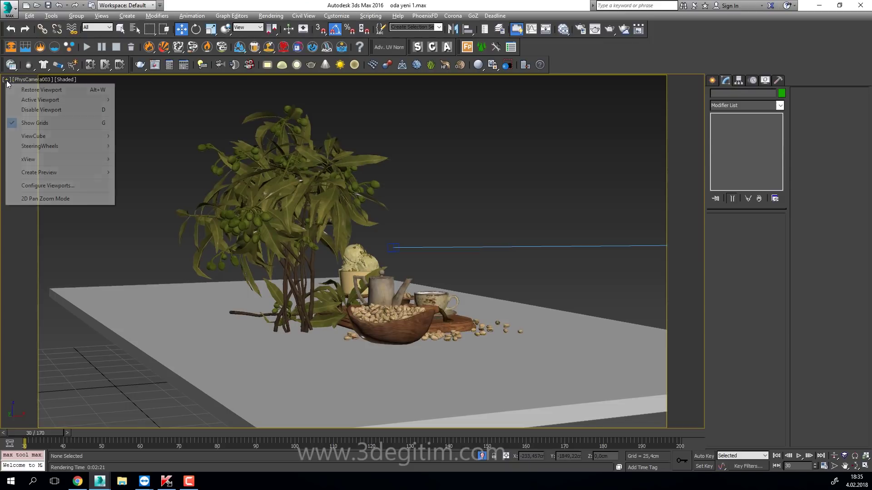
{"action": "left_click", "coordinate": [32, 186]}
{"action": "left_click", "coordinate": [488, 141]}
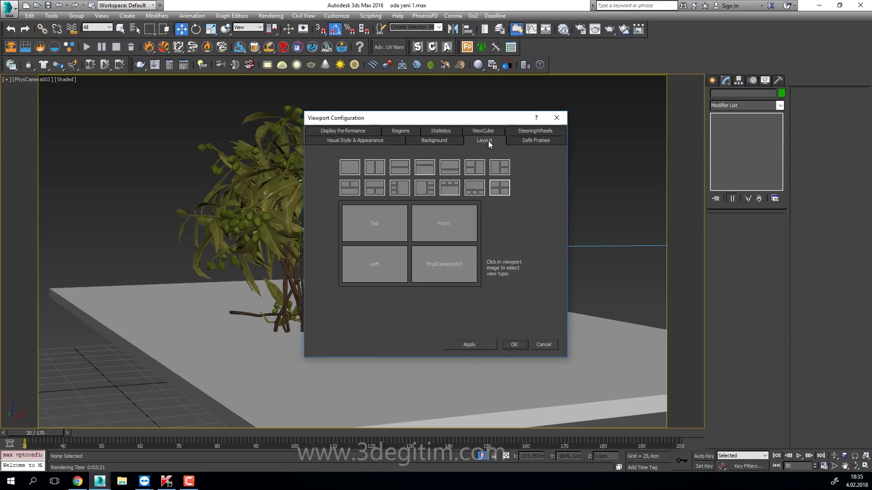
{"action": "left_click", "coordinate": [373, 174]}
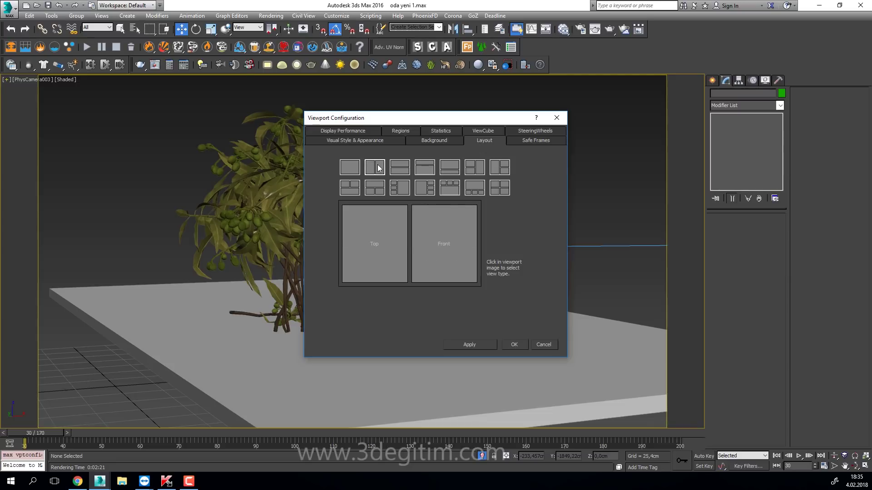
{"action": "left_click", "coordinate": [370, 245]}
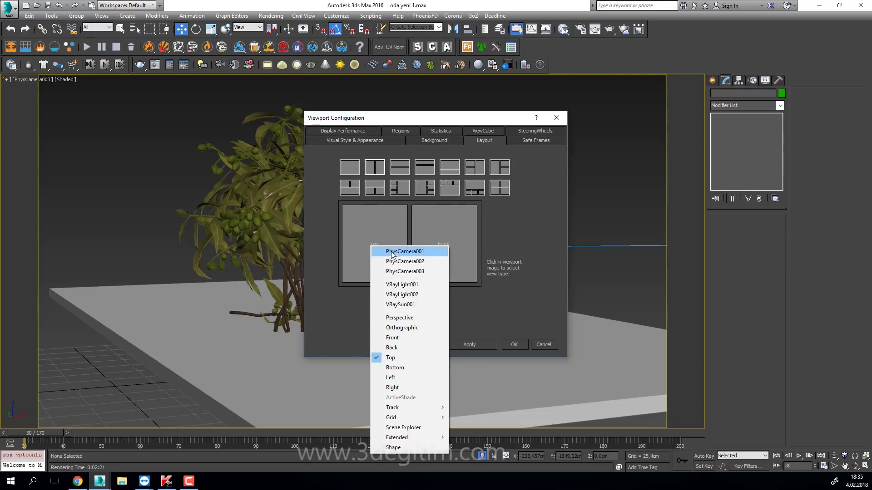
{"action": "left_click", "coordinate": [407, 272]}
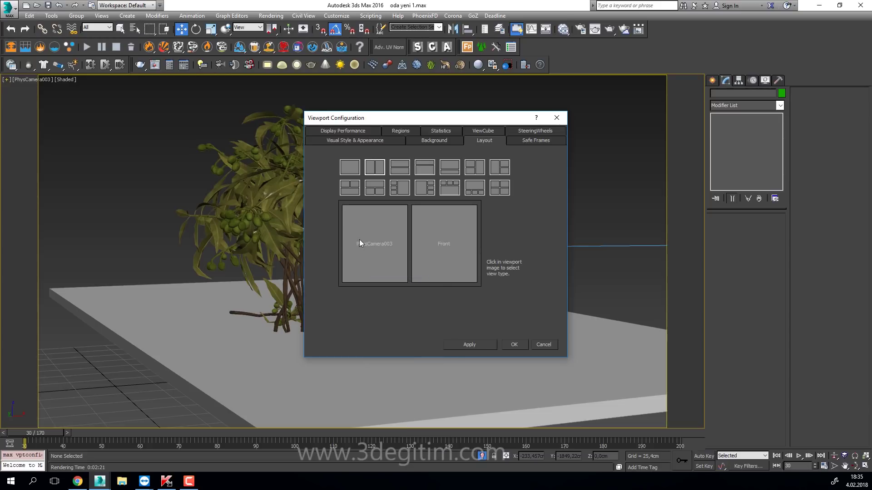
{"action": "left_click", "coordinate": [445, 247]}
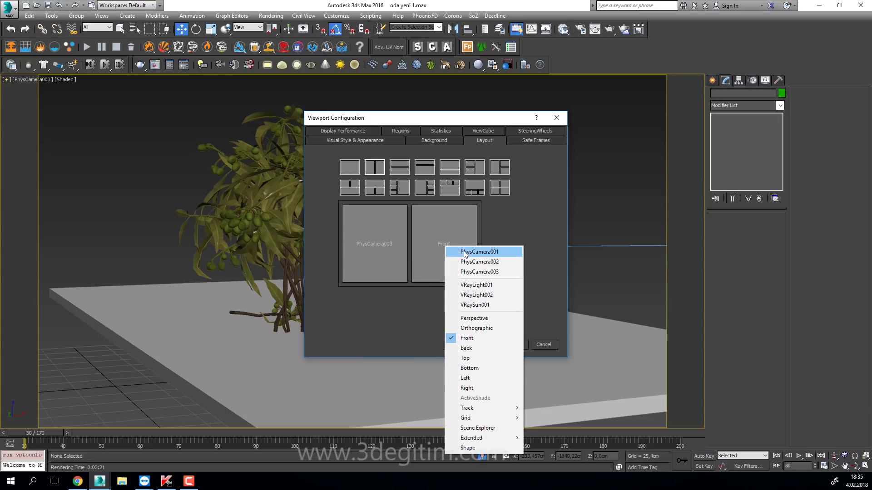
{"action": "left_click", "coordinate": [486, 321]}
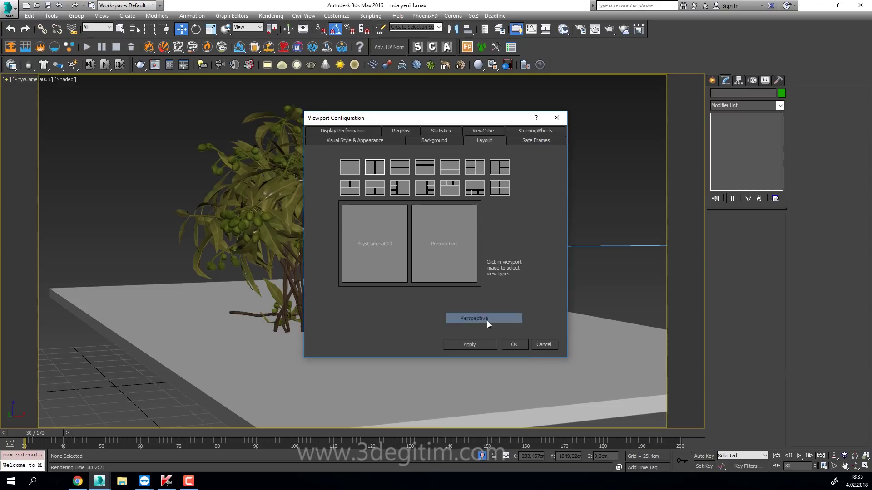
{"action": "left_click", "coordinate": [480, 347]}
{"action": "left_click", "coordinate": [515, 345]}
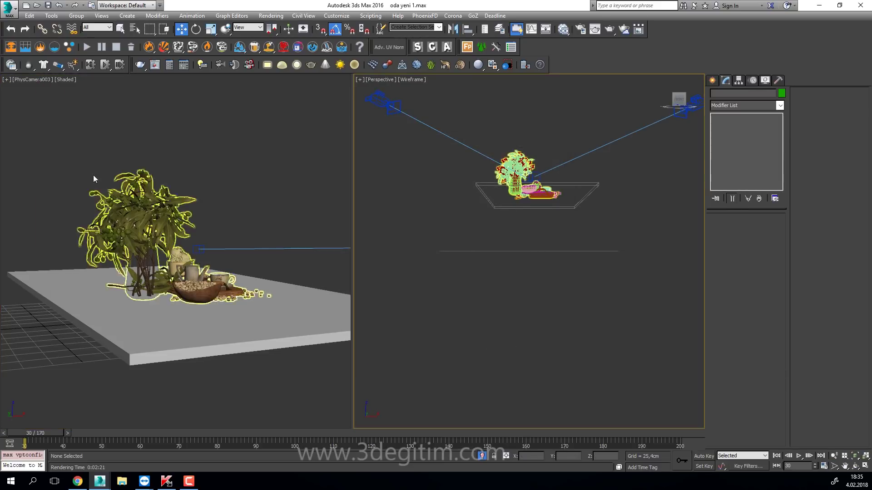
{"action": "left_click", "coordinate": [132, 141]}
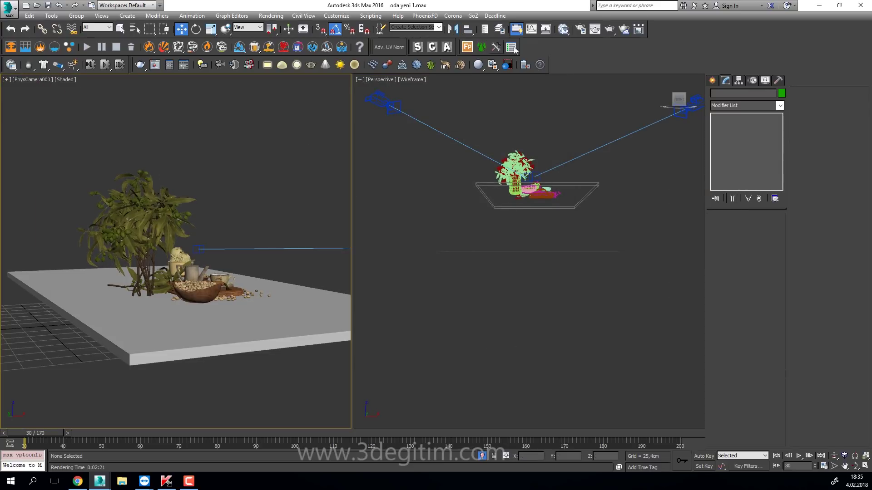
- Open Render Setup on the Common tab and enable Show Safe Frames in the PhysCamera003 view
{"action": "left_click", "coordinate": [580, 29]}
{"action": "left_click", "coordinate": [573, 125]}
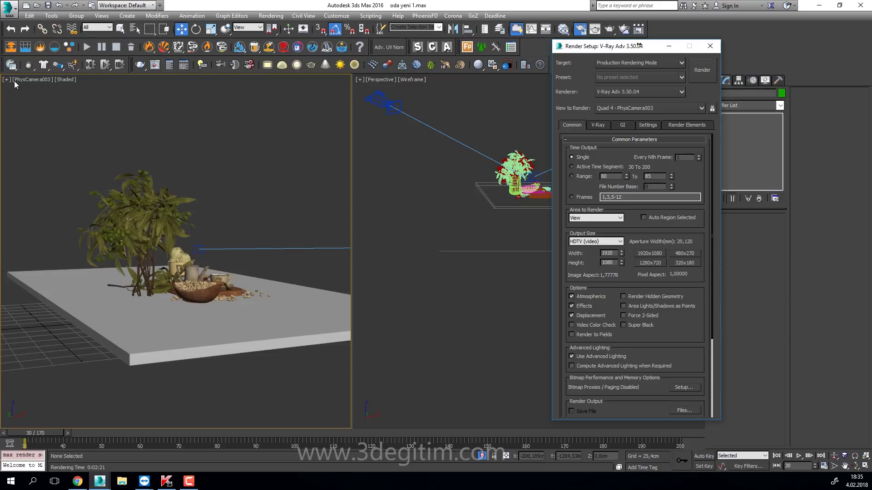
{"action": "left_click", "coordinate": [150, 121]}
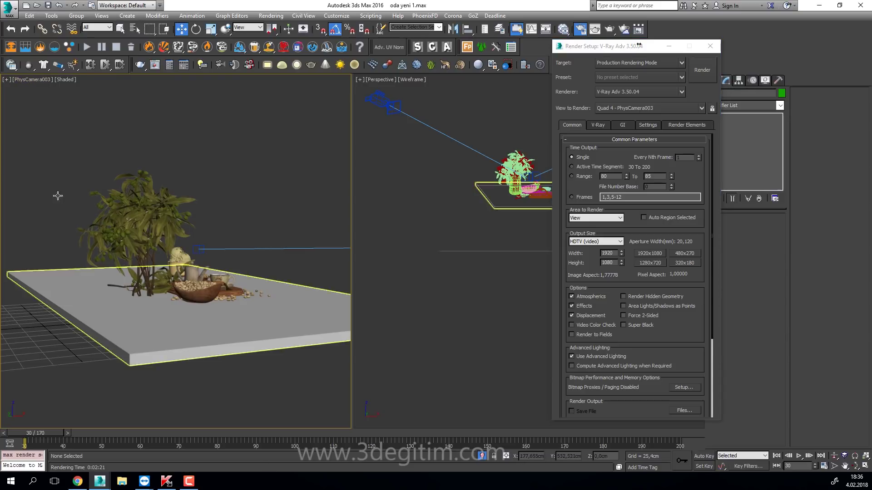
{"action": "left_click", "coordinate": [34, 78]}
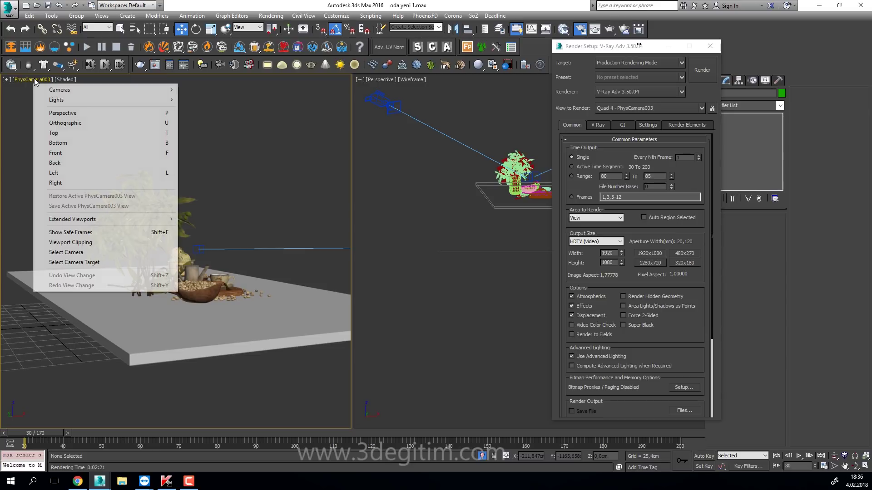
{"action": "left_click", "coordinate": [138, 233]}
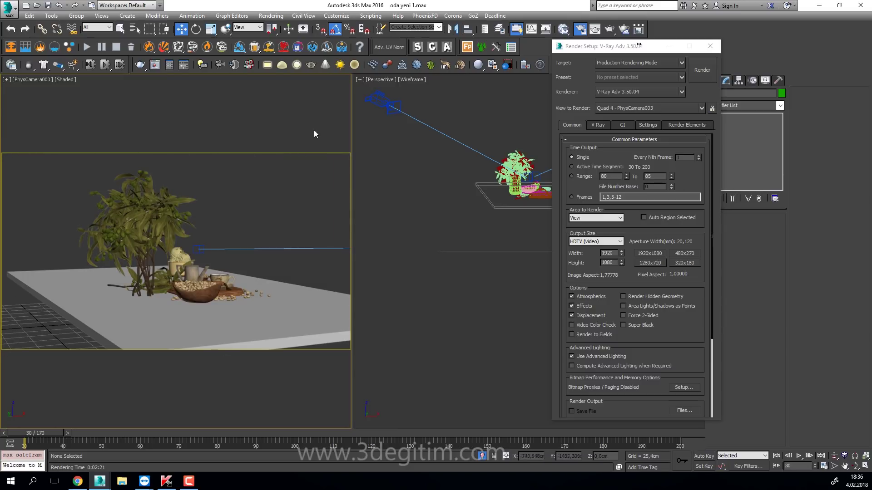
{"action": "left_click_drag", "start_coordinate": [604, 46], "coordinate": [633, 98]}
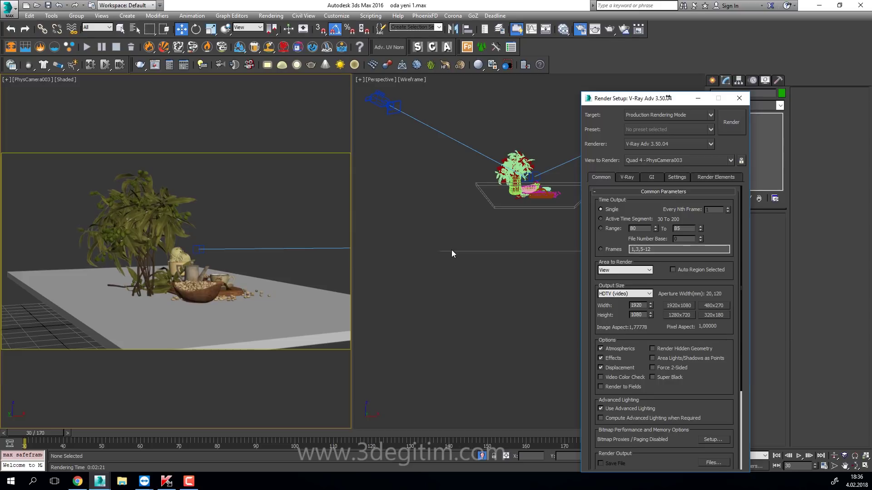
- Give the Perspective and PhysCamera003 views realistic shading and look down on the table
{"action": "left_click", "coordinate": [452, 253]}
{"action": "key", "text": "F3"}
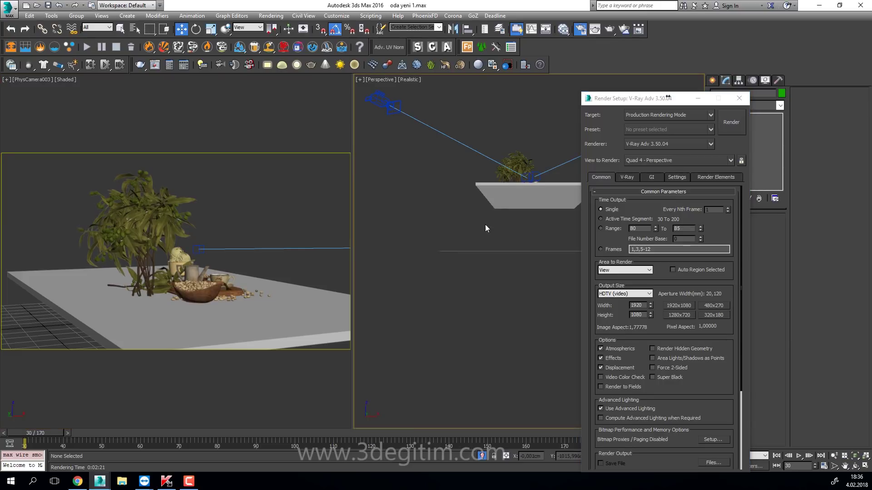
{"action": "left_click", "coordinate": [512, 194]}
{"action": "mouse_move", "coordinate": [512, 194]}
{"action": "middle_mouse_down", "text": "alt"}
{"action": "mouse_move", "coordinate": [436, 204]}
{"action": "mouse_move", "coordinate": [390, 191]}
{"action": "middle_mouse_up", "text": "alt"}
{"action": "scroll", "coordinate": [428, 205], "scroll_direction": "up", "scroll_amount": 3}
{"action": "middle_click", "coordinate": [65, 82]}
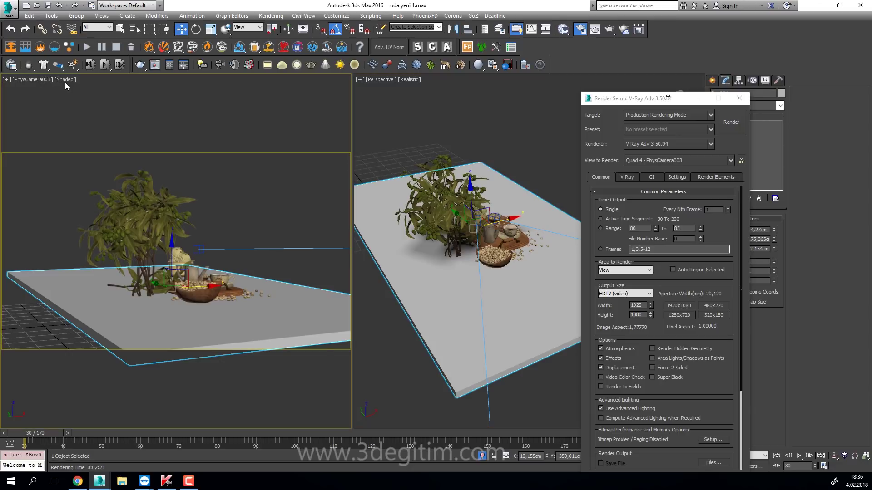
{"action": "left_click", "coordinate": [65, 80]}
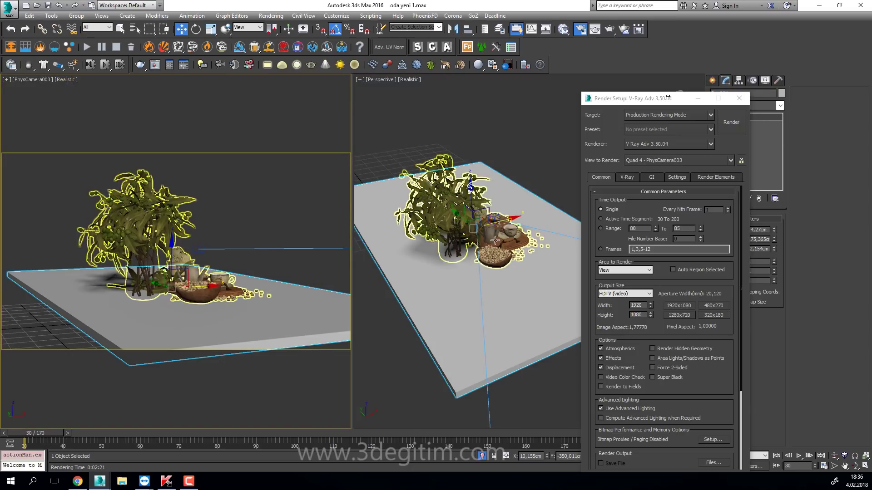
- Set the Perspective view to plain Shaded, then move PhysCamera003 closer to the still life
{"action": "mouse_move", "coordinate": [481, 227]}
{"action": "middle_mouse_down", "text": "alt"}
{"action": "mouse_move", "coordinate": [530, 235]}
{"action": "mouse_move", "coordinate": [632, 162]}
{"action": "middle_mouse_up", "text": "alt"}
{"action": "left_click_drag", "start_coordinate": [643, 106], "coordinate": [771, 132]}
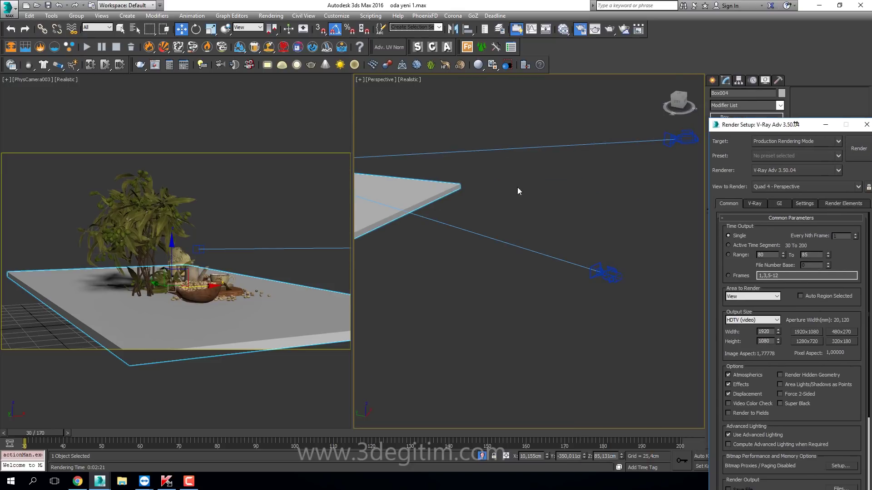
{"action": "middle_click_drag", "start_coordinate": [517, 187], "coordinate": [494, 162], "text": "alt"}
{"action": "left_click", "coordinate": [412, 81]}
{"action": "left_click", "coordinate": [437, 100]}
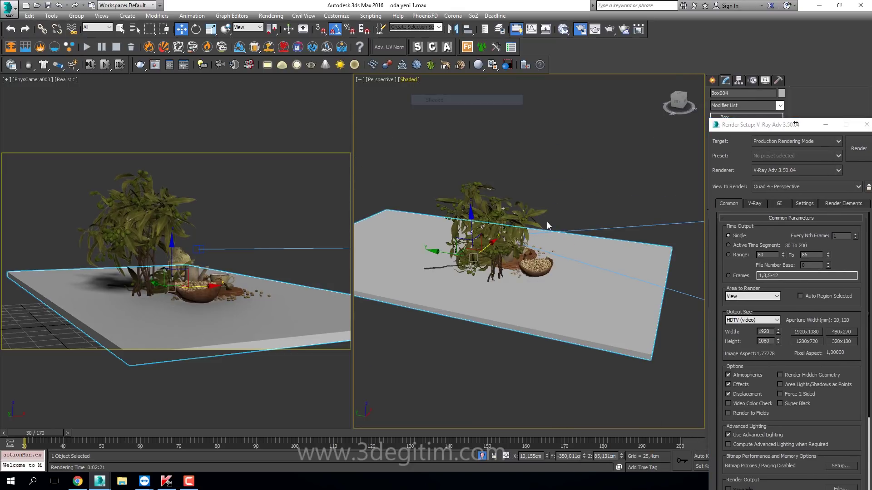
{"action": "mouse_move", "coordinate": [546, 222]}
{"action": "middle_mouse_down", "text": "alt"}
{"action": "mouse_move", "coordinate": [481, 193]}
{"action": "mouse_move", "coordinate": [462, 200]}
{"action": "mouse_move", "coordinate": [470, 240]}
{"action": "middle_mouse_up", "text": "alt"}
{"action": "left_click", "coordinate": [470, 240]}
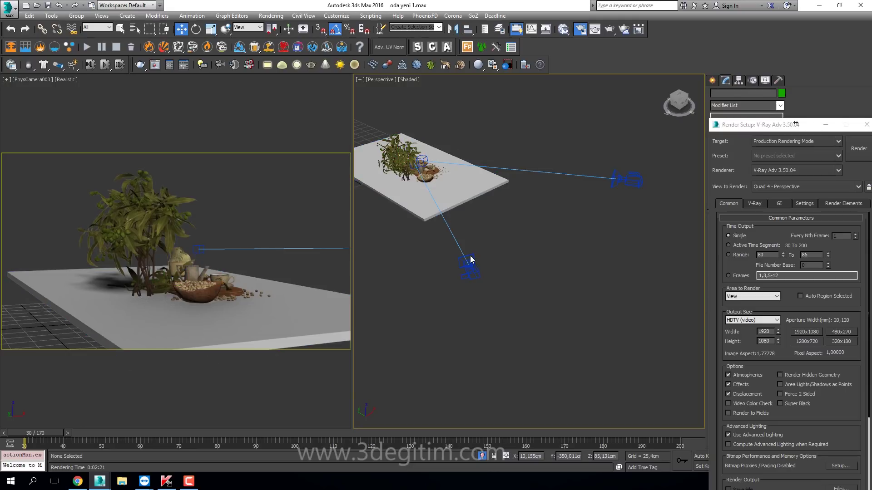
{"action": "left_click", "coordinate": [472, 290]}
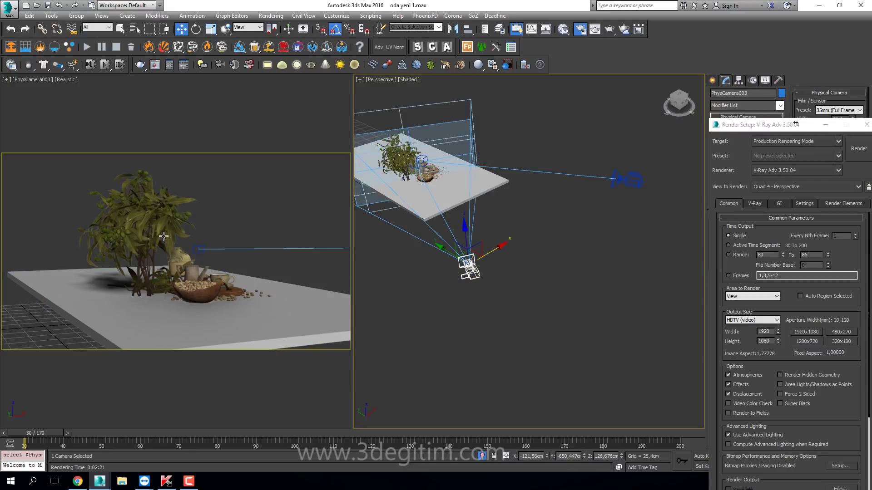
{"action": "middle_click_drag", "start_coordinate": [489, 233], "coordinate": [472, 320], "text": "alt"}
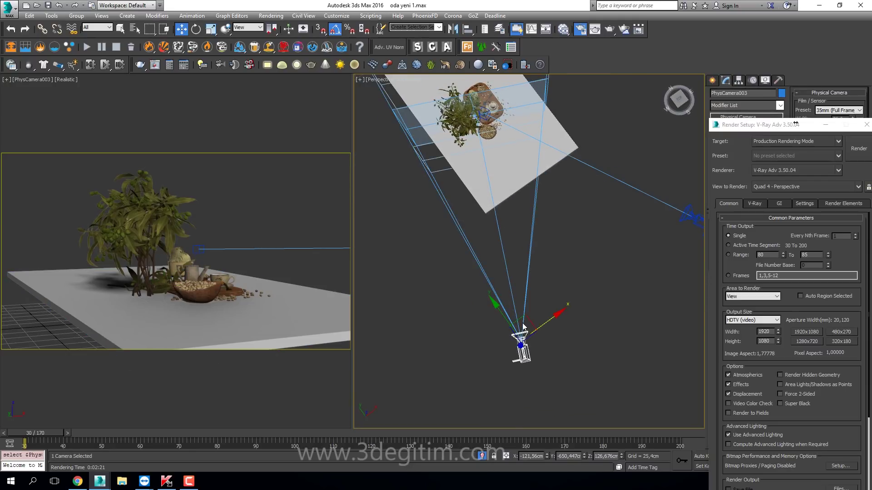
{"action": "mouse_move", "coordinate": [472, 321]}
{"action": "left_mouse_down"}
{"action": "mouse_move", "coordinate": [632, 128]}
{"action": "mouse_move", "coordinate": [510, 293]}
{"action": "mouse_move", "coordinate": [521, 261]}
{"action": "left_mouse_up"}
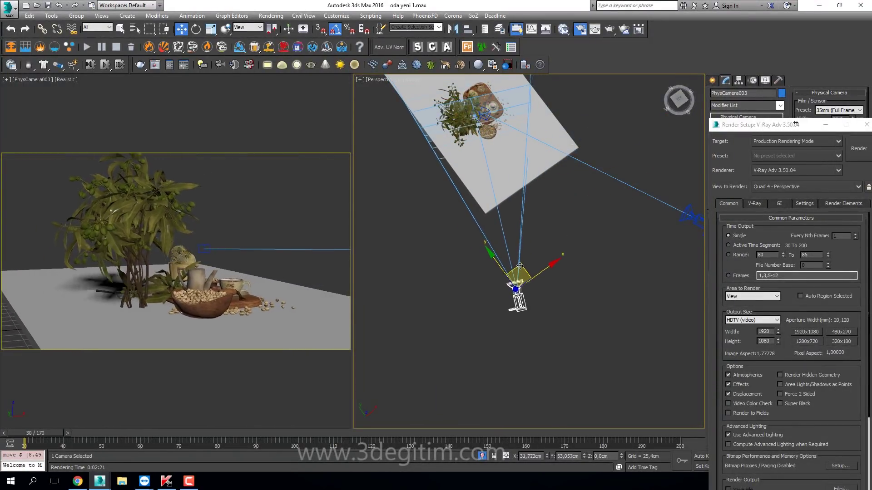
- Toggle the camera's depth of field off and on, leaving it enabled
{"action": "left_click_drag", "start_coordinate": [772, 125], "coordinate": [656, 218]}
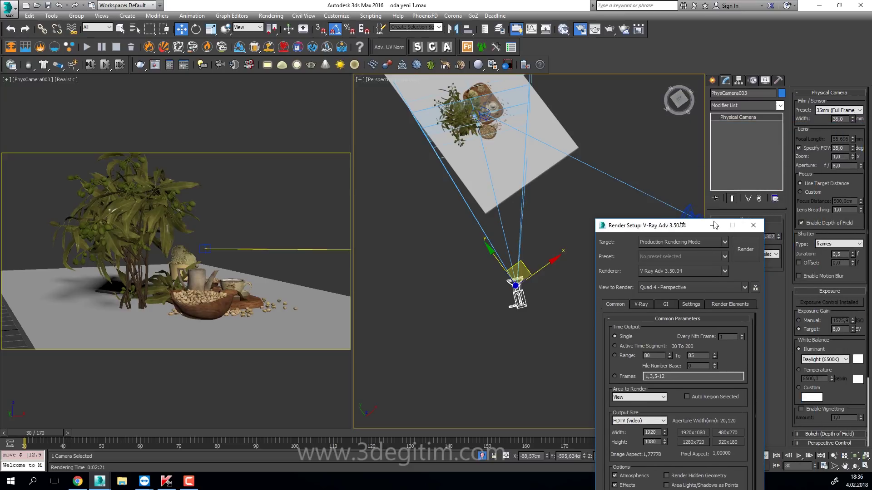
{"action": "left_click", "coordinate": [710, 224]}
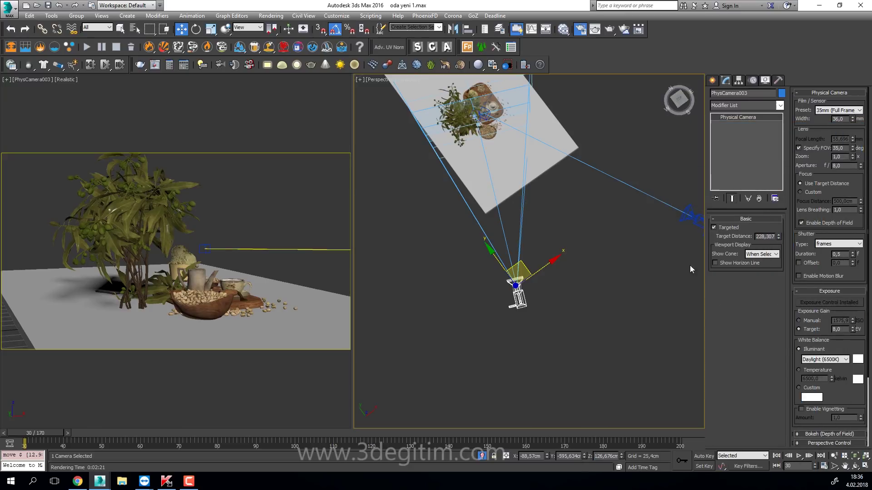
{"action": "left_click", "coordinate": [801, 223]}
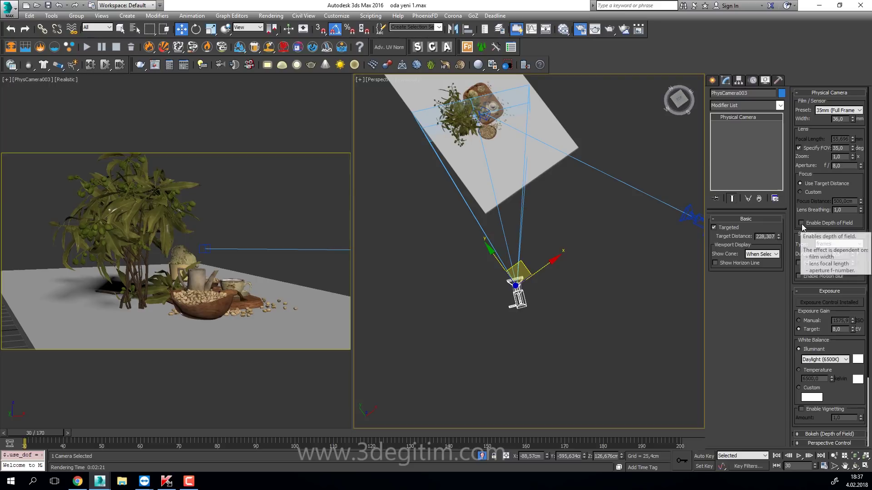
{"action": "left_click", "coordinate": [802, 224]}
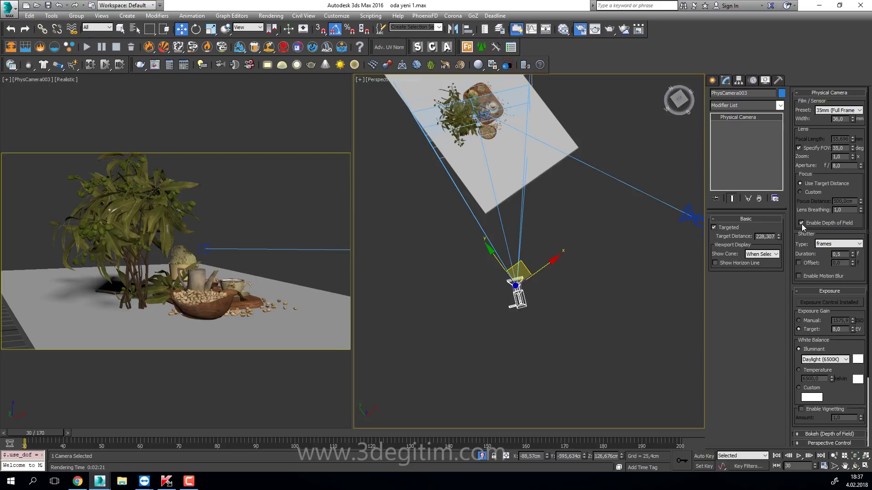
{"action": "left_click", "coordinate": [802, 225]}
{"action": "left_click", "coordinate": [801, 224]}
- Collapse the Exposure, Physical Camera and VRay Properties rollouts, leaving Basic expanded
{"action": "left_click", "coordinate": [821, 292]}
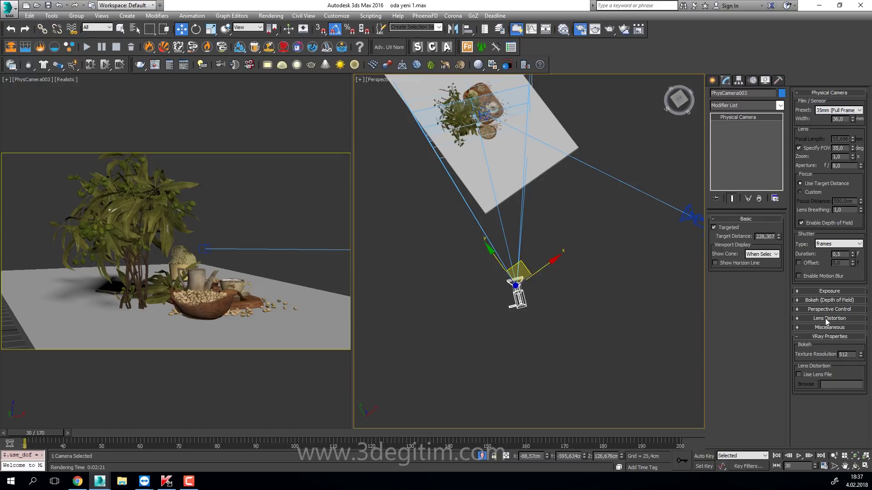
{"action": "left_click", "coordinate": [819, 336]}
{"action": "left_click", "coordinate": [824, 92]}
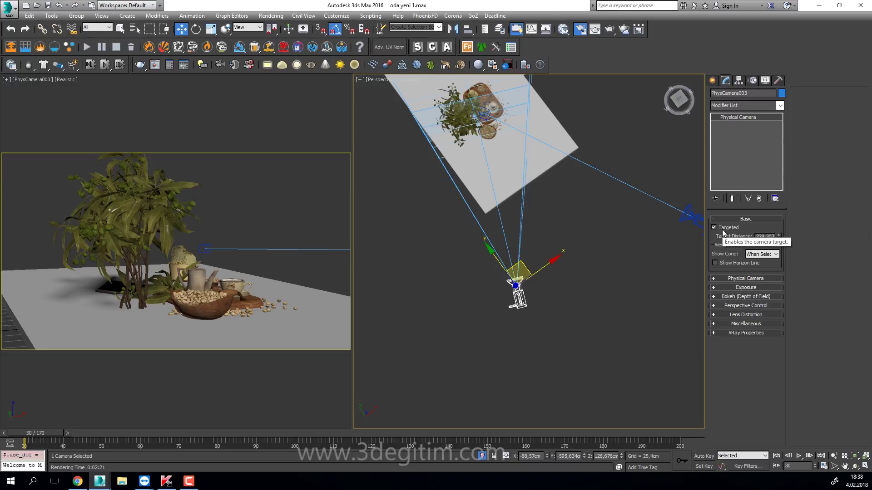
- Inspect the target distance and try switching focus between Custom and target distance
{"action": "double_click", "coordinate": [756, 237]}
{"action": "left_click", "coordinate": [749, 236]}
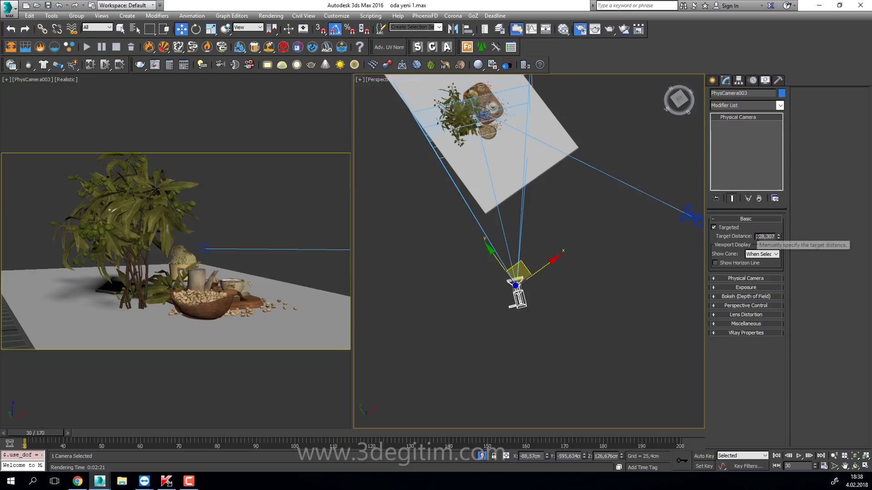
{"action": "double_click", "coordinate": [757, 237]}
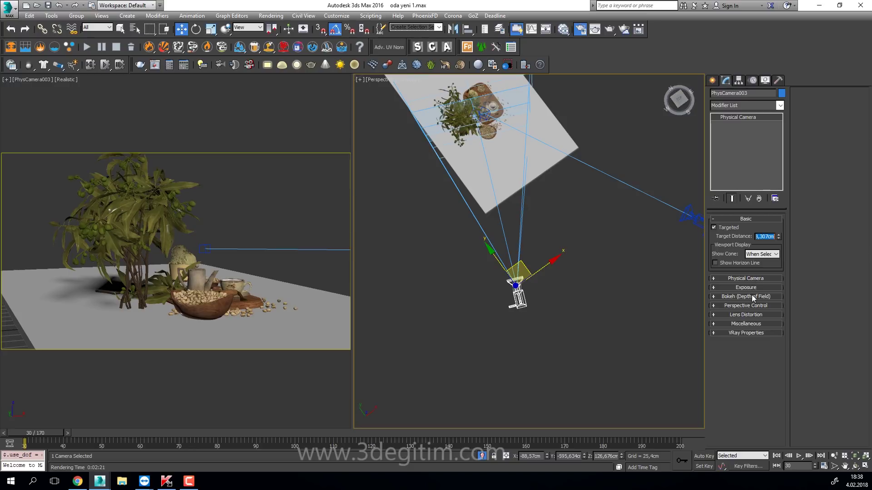
{"action": "left_click", "coordinate": [751, 278]}
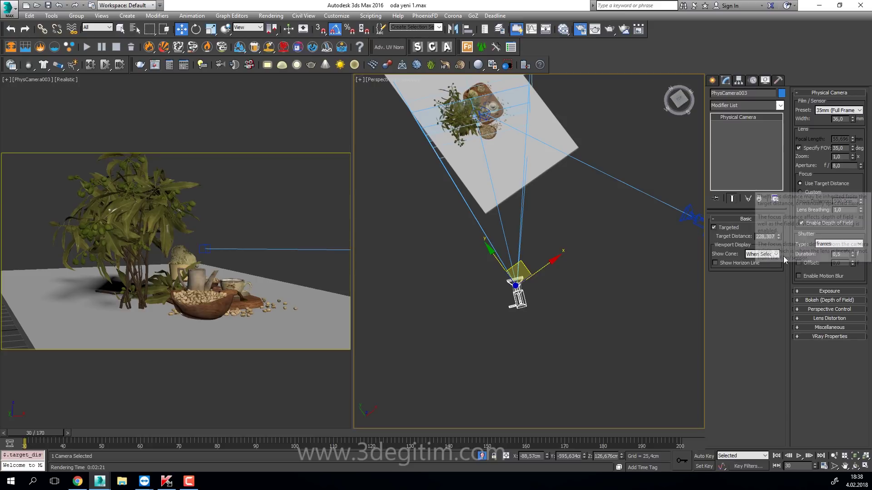
{"action": "left_click", "coordinate": [810, 191]}
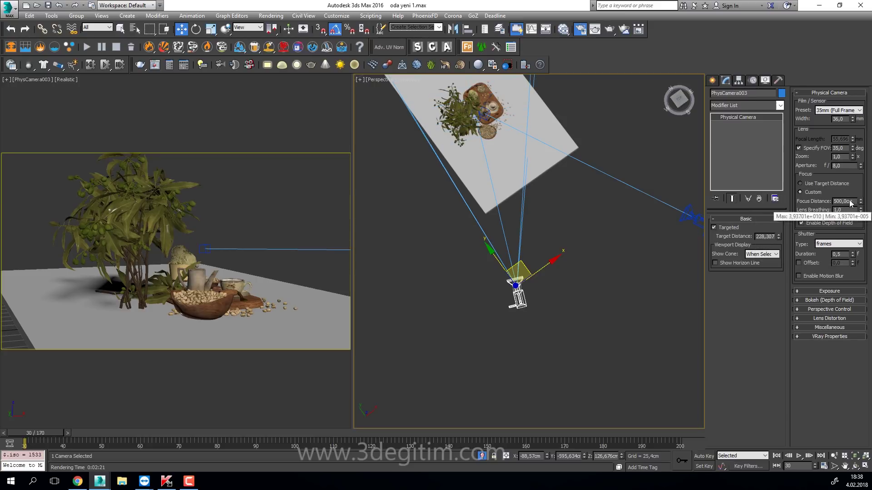
{"action": "middle_click_drag", "start_coordinate": [522, 272], "coordinate": [557, 258], "text": "alt"}
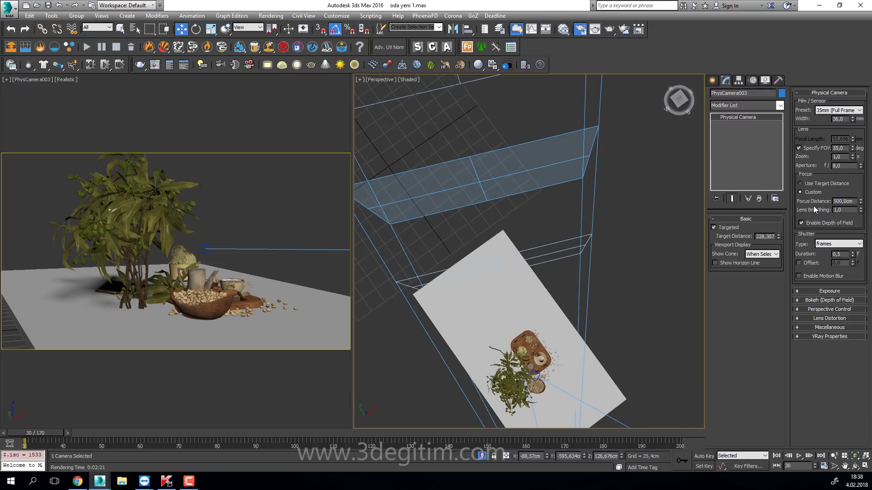
{"action": "left_click", "coordinate": [813, 182]}
{"action": "middle_click_drag", "start_coordinate": [594, 302], "coordinate": [576, 128]}
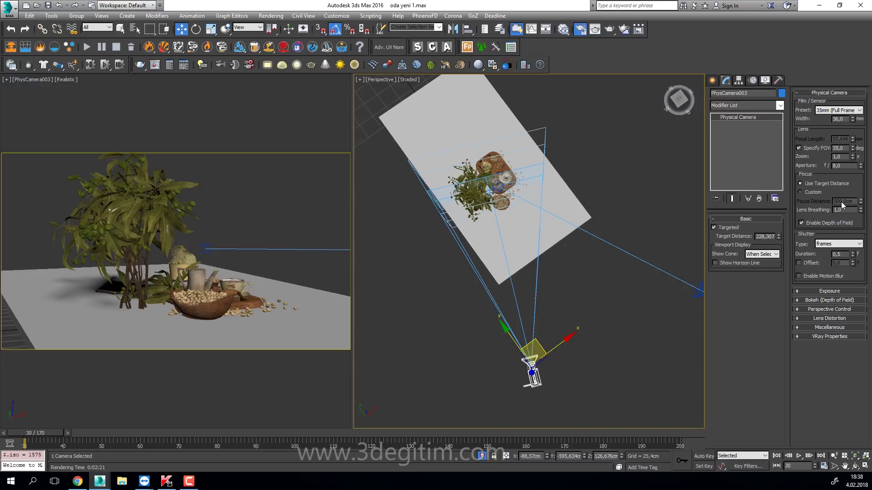
- Store a 225 cm custom focus distance, then revert to Use Target Distance and collapse the rollout
{"action": "left_click", "coordinate": [820, 192]}
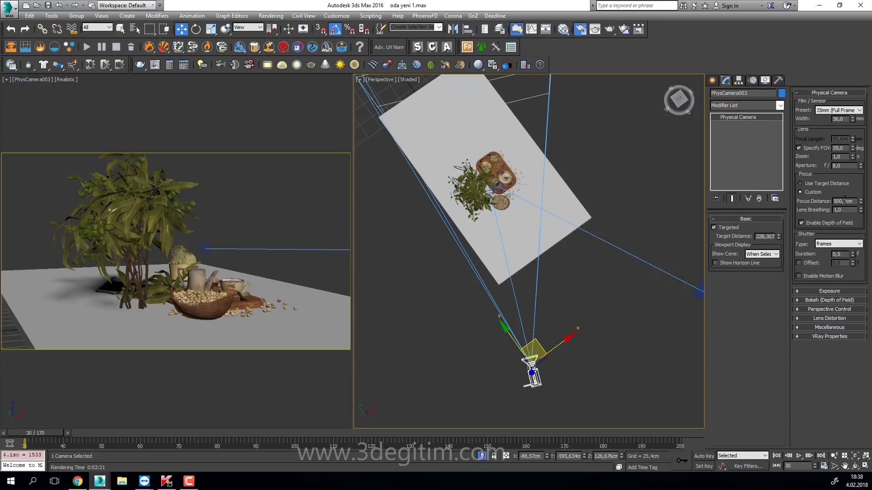
{"action": "double_click", "coordinate": [844, 200]}
{"action": "type", "text": "225"}
{"action": "key", "text": "Return"}
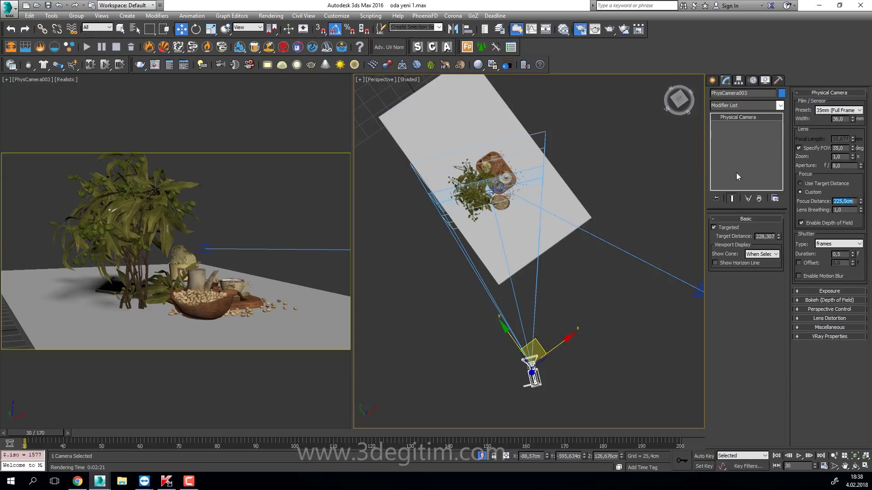
{"action": "left_click", "coordinate": [815, 185]}
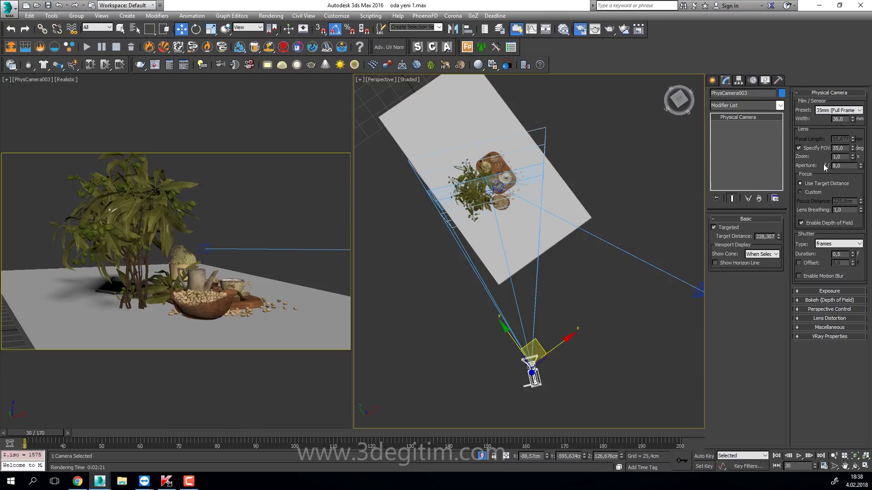
{"action": "left_click", "coordinate": [825, 93]}
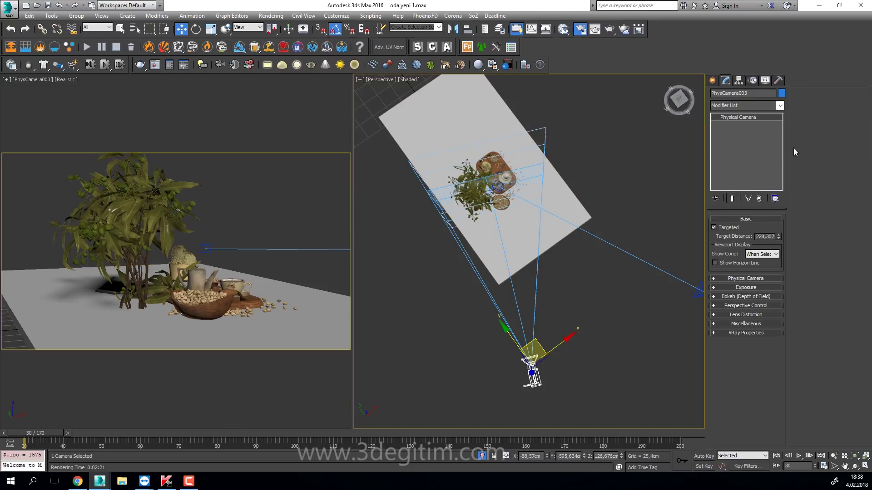
- Turn Targeted off, trial-move the camera and undo those moves
{"action": "left_click", "coordinate": [732, 262]}
{"action": "left_click", "coordinate": [726, 228]}
{"action": "left_click_drag", "start_coordinate": [540, 350], "coordinate": [536, 288]}
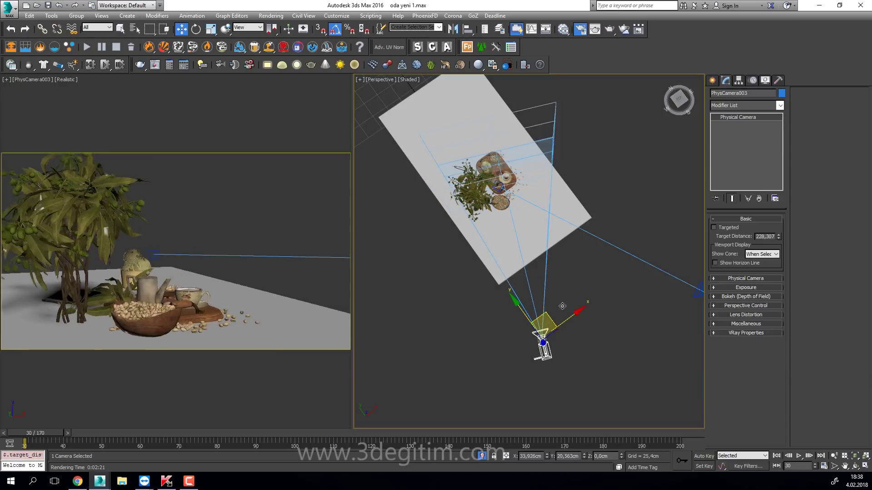
{"action": "key", "text": "ctrl+z"}
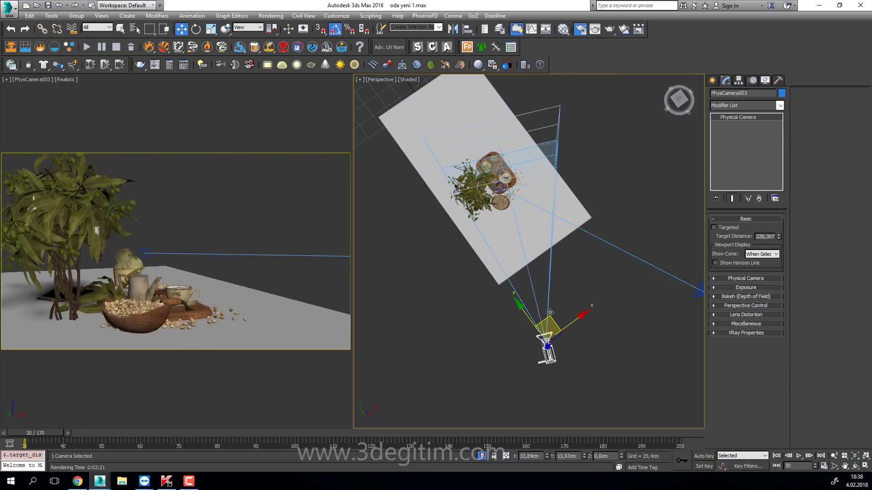
{"action": "key", "text": "ctrl+z"}
{"action": "key", "text": "ctrl+z"}
{"action": "mouse_move", "coordinate": [539, 345]}
{"action": "left_mouse_down"}
{"action": "mouse_move", "coordinate": [568, 347]}
{"action": "mouse_move", "coordinate": [542, 304]}
{"action": "left_mouse_up"}
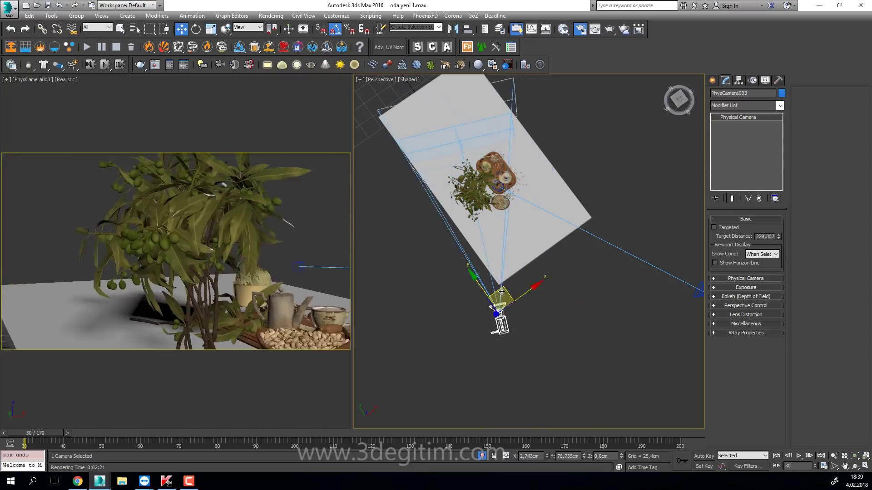
{"action": "key", "text": "ctrl+z"}
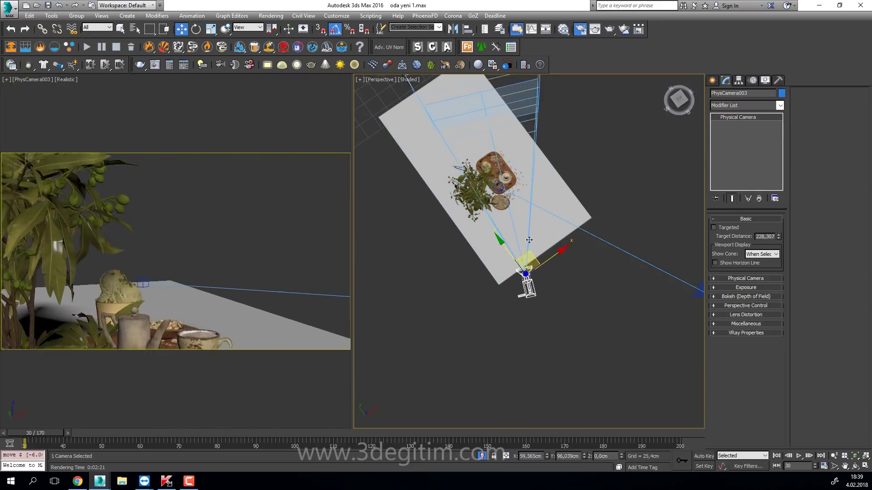
{"action": "key", "text": "ctrl+z"}
{"action": "key", "text": "ctrl+z"}
{"action": "key", "text": "ctrl+z"}
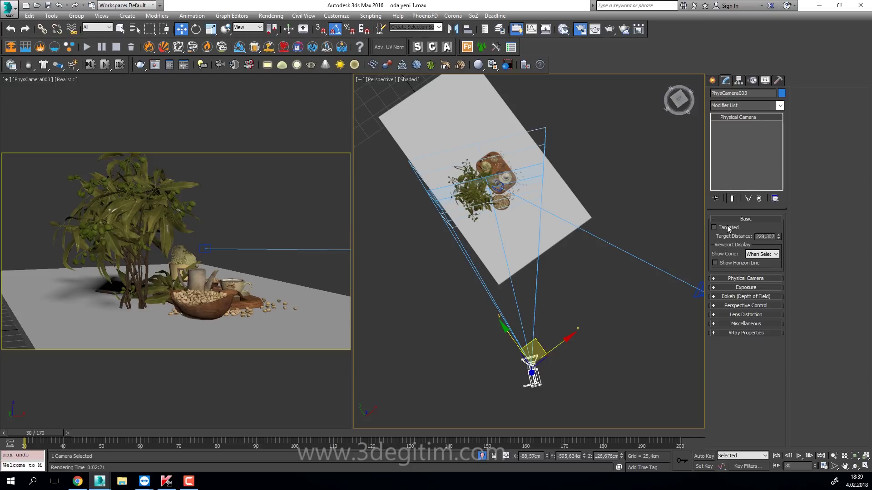
- Re-enable Targeted and pull the camera back to about a 244.6 cm target distance
{"action": "left_click", "coordinate": [727, 227]}
{"action": "mouse_move", "coordinate": [542, 345]}
{"action": "left_mouse_down"}
{"action": "mouse_move", "coordinate": [559, 202]}
{"action": "mouse_move", "coordinate": [552, 295]}
{"action": "mouse_move", "coordinate": [523, 388]}
{"action": "mouse_move", "coordinate": [525, 369]}
{"action": "left_mouse_up"}
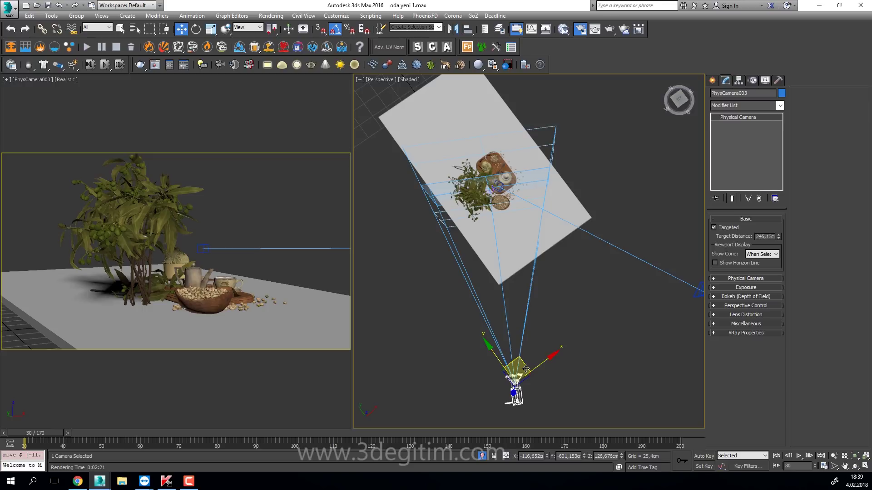
{"action": "left_click_drag", "start_coordinate": [525, 369], "coordinate": [526, 368]}
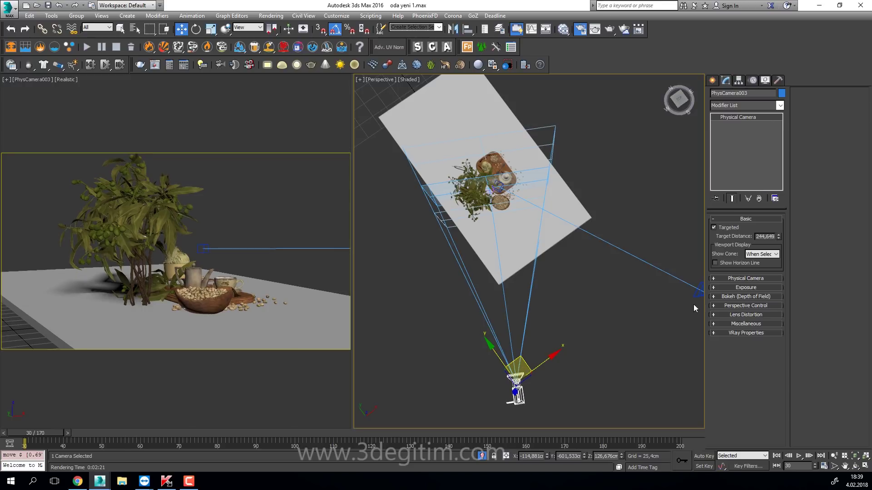
{"action": "left_click", "coordinate": [744, 220]}
- Try the APS-C (Nikon, Sony, etc.) sensor preset, then return to 35mm (Full Frame)
{"action": "left_click", "coordinate": [745, 228]}
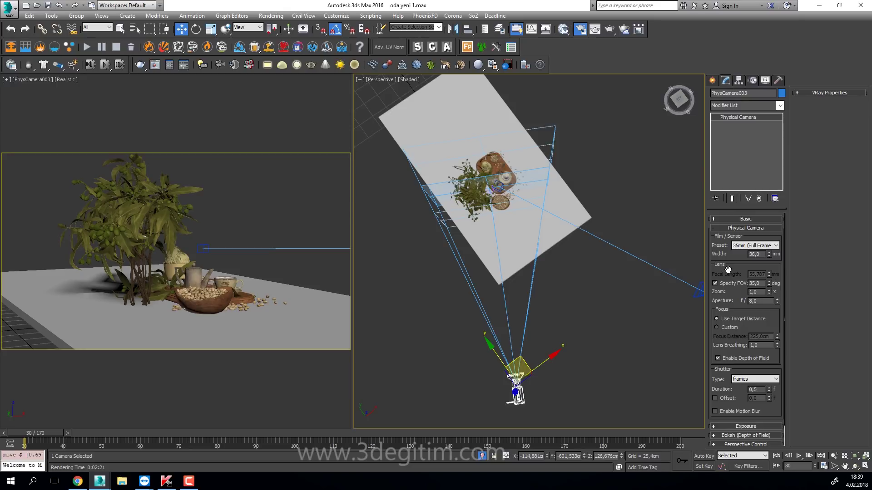
{"action": "left_click", "coordinate": [752, 247]}
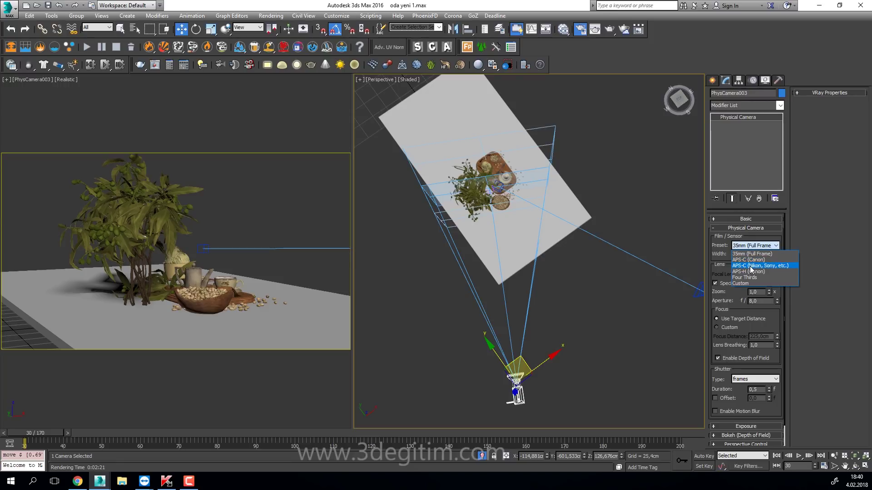
{"action": "left_click", "coordinate": [750, 266]}
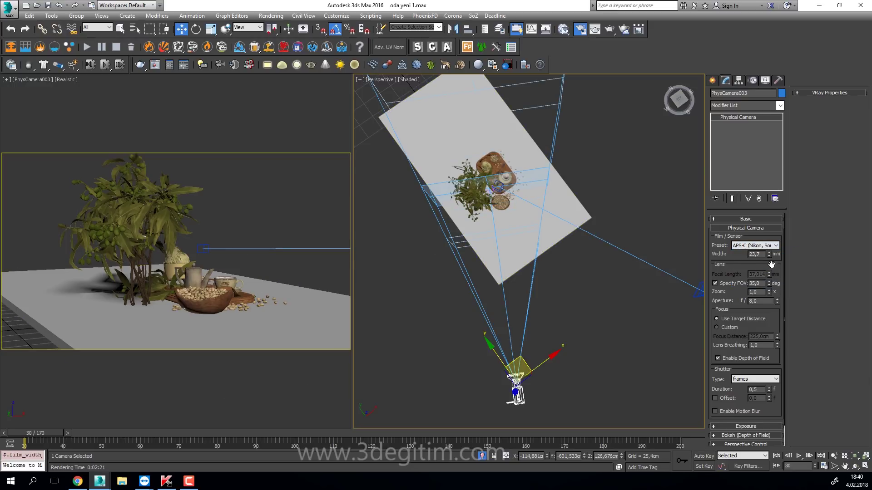
{"action": "left_click_drag", "start_coordinate": [763, 254], "coordinate": [747, 254]}
{"action": "left_click", "coordinate": [753, 245]}
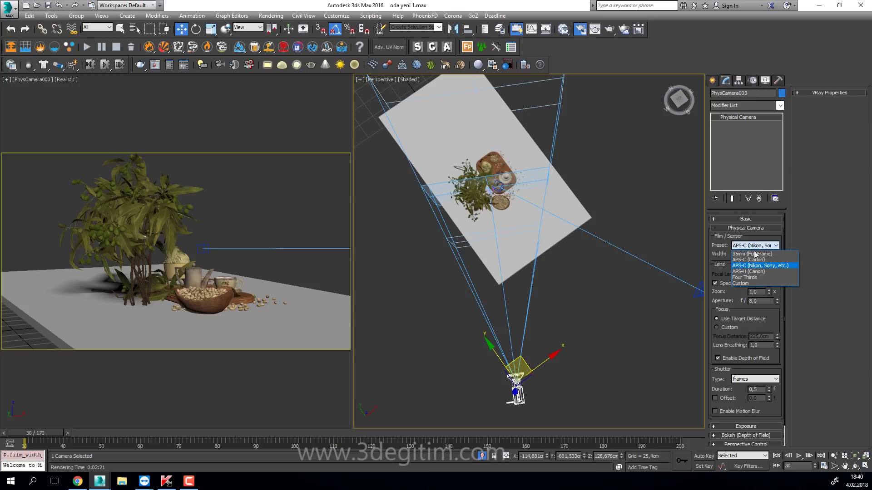
{"action": "left_click", "coordinate": [756, 254]}
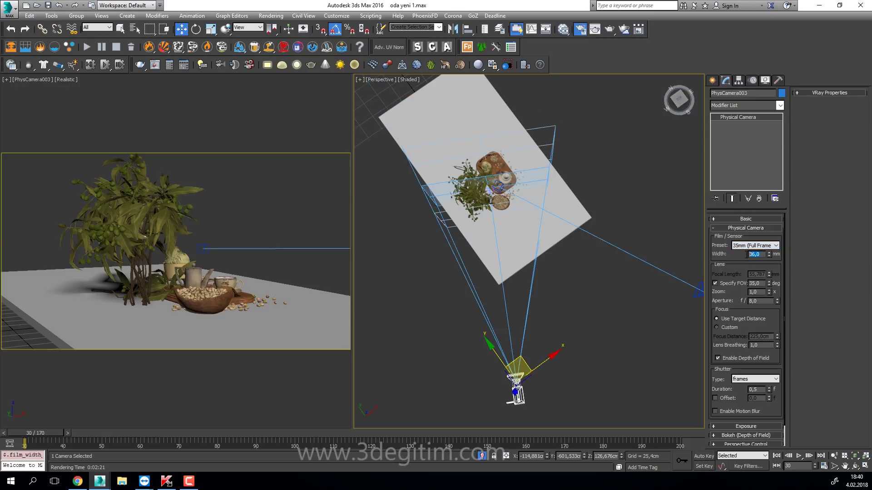
- Try the APS-C (Canon) and Custom sensor presets, then restore 35mm (Full Frame)
{"action": "left_click", "coordinate": [753, 245]}
{"action": "left_click", "coordinate": [753, 258]}
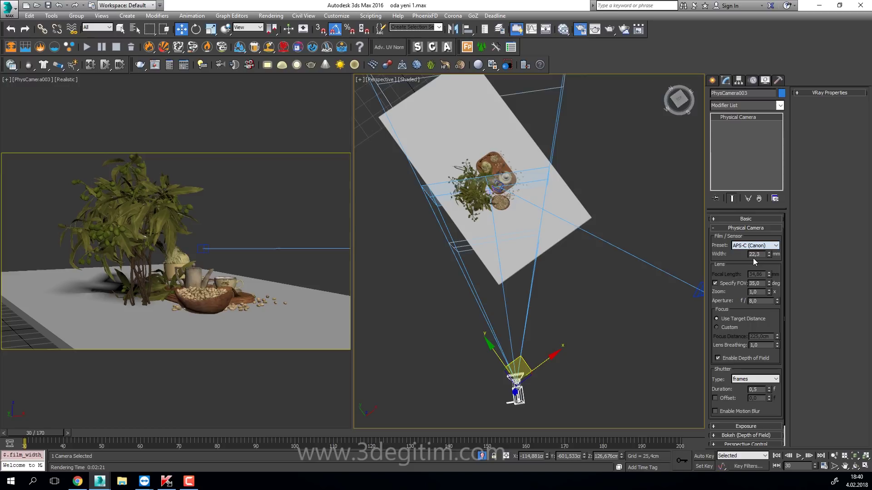
{"action": "left_click", "coordinate": [753, 246]}
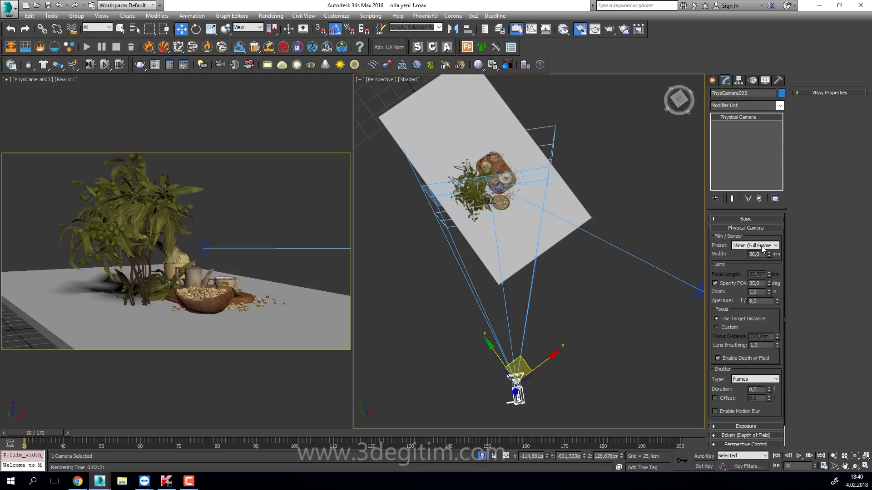
{"action": "left_click", "coordinate": [762, 247]}
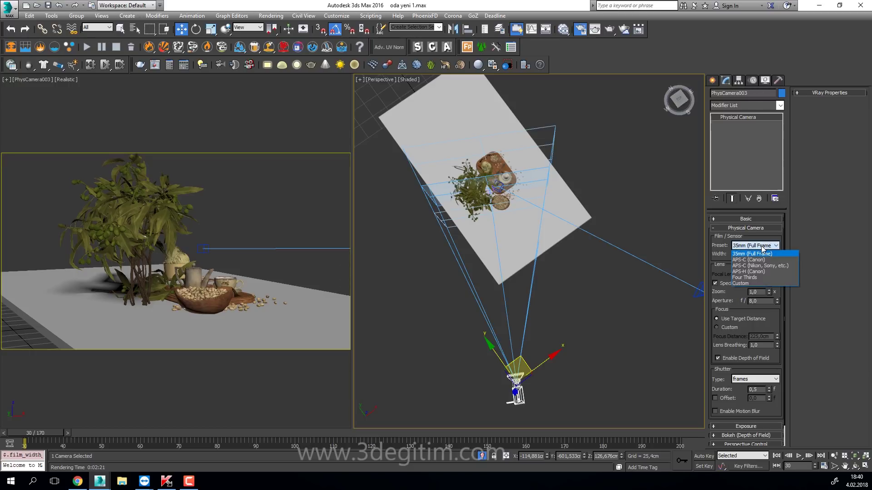
{"action": "left_click", "coordinate": [753, 284]}
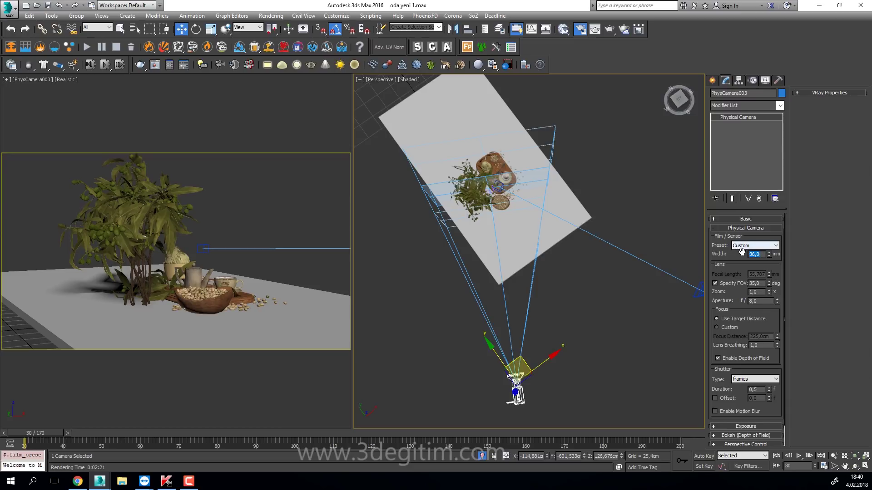
{"action": "double_click", "coordinate": [756, 255]}
{"action": "left_click", "coordinate": [761, 246]}
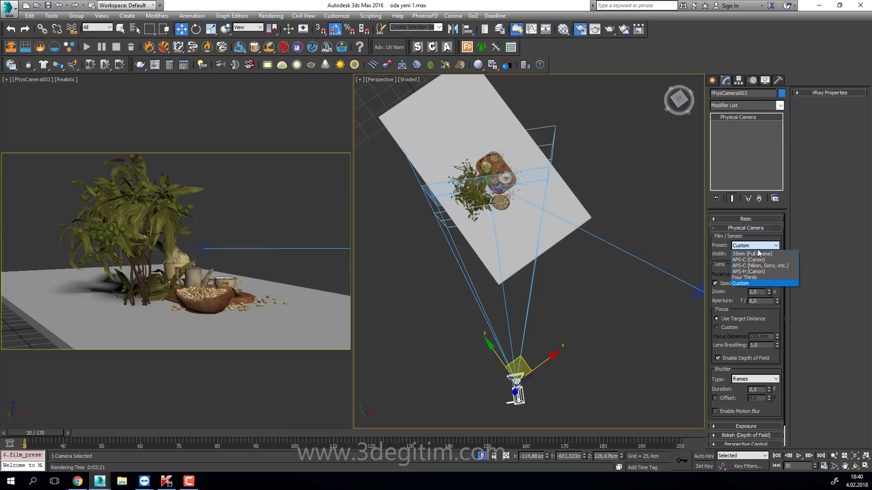
{"action": "left_click", "coordinate": [717, 262]}
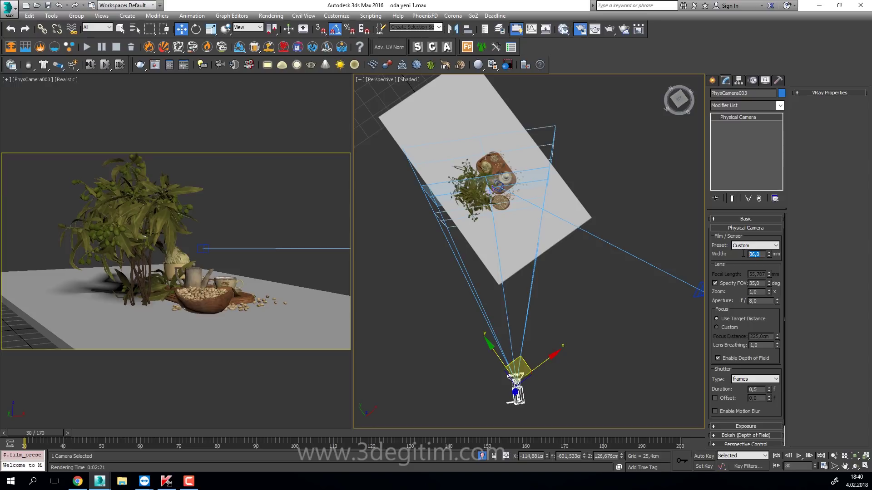
{"action": "left_click", "coordinate": [754, 246]}
- Compare APS-C (Nikon, Sony, etc.) again and settle on the 36 mm-wide 35mm (Full Frame) sensor
{"action": "left_click", "coordinate": [754, 247]}
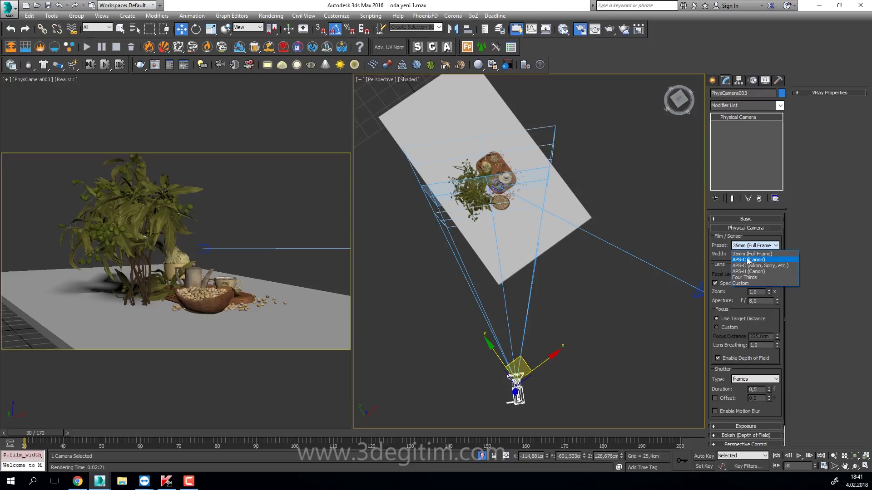
{"action": "left_click", "coordinate": [749, 254]}
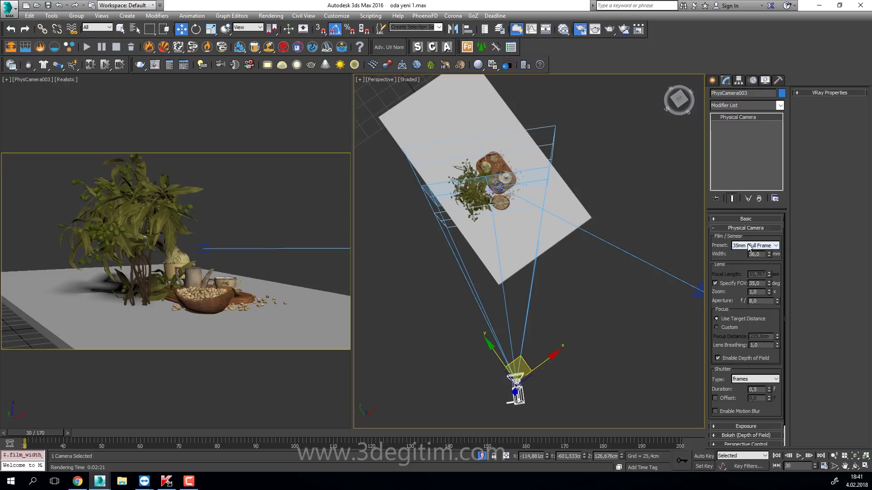
{"action": "left_click", "coordinate": [749, 247]}
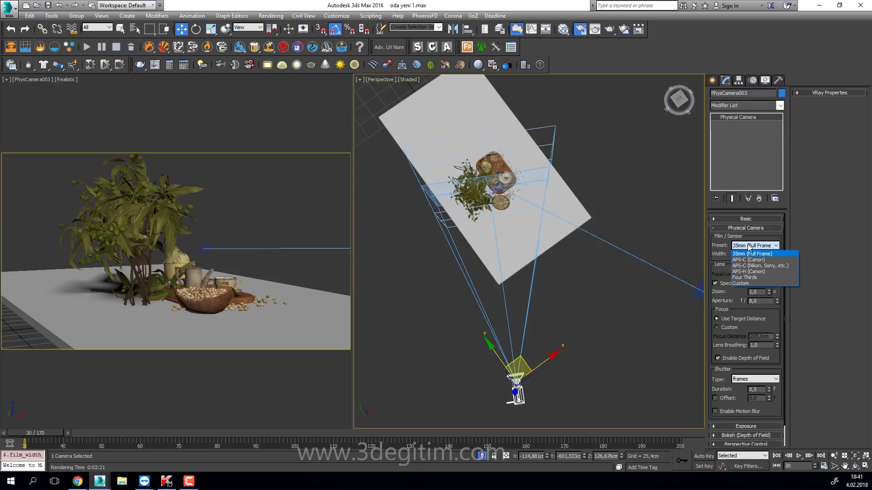
{"action": "left_click", "coordinate": [749, 252]}
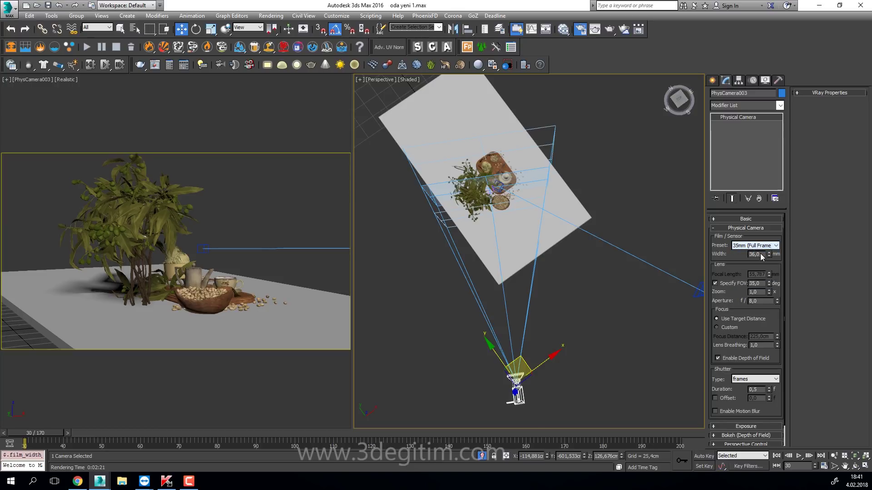
{"action": "left_click", "coordinate": [758, 248]}
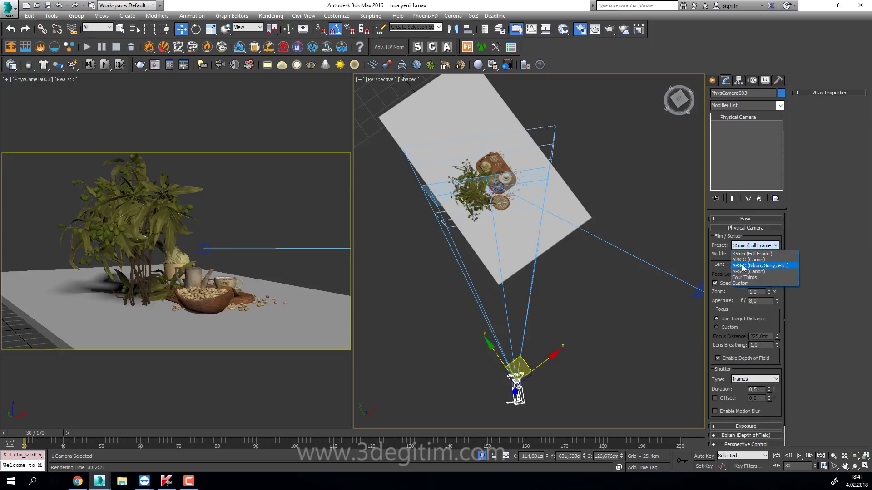
{"action": "left_click", "coordinate": [763, 265]}
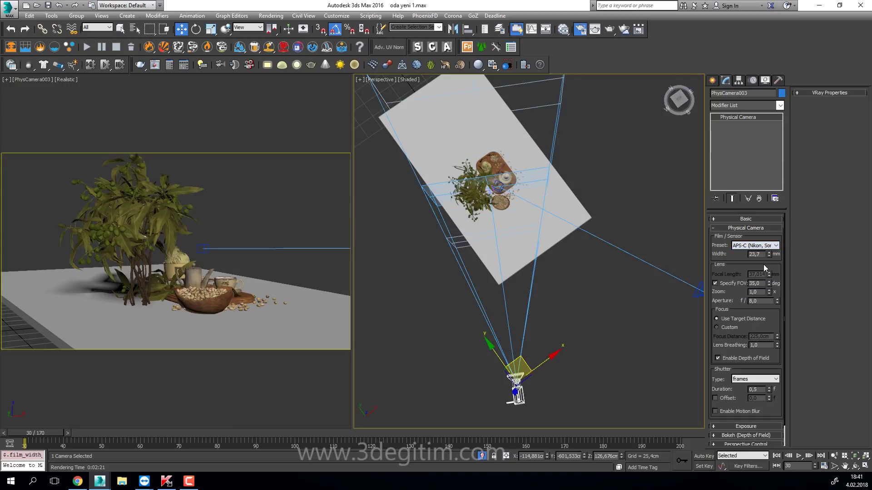
{"action": "left_click", "coordinate": [765, 246]}
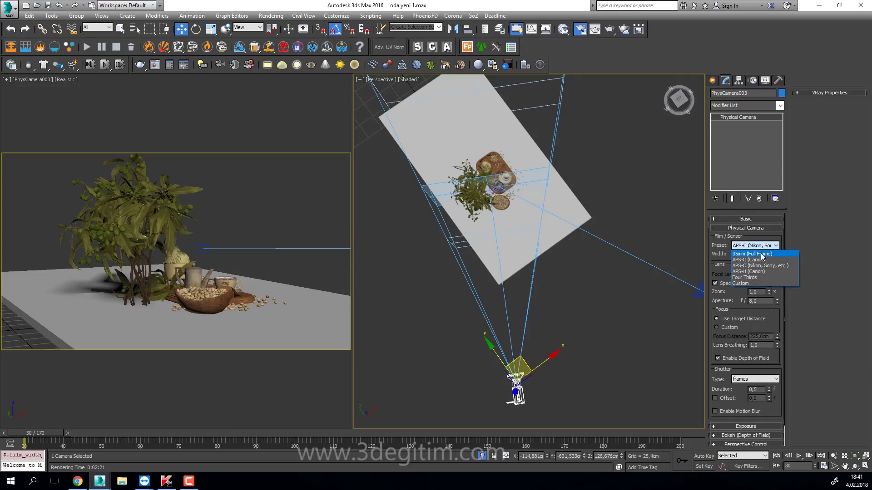
{"action": "left_click", "coordinate": [762, 256]}
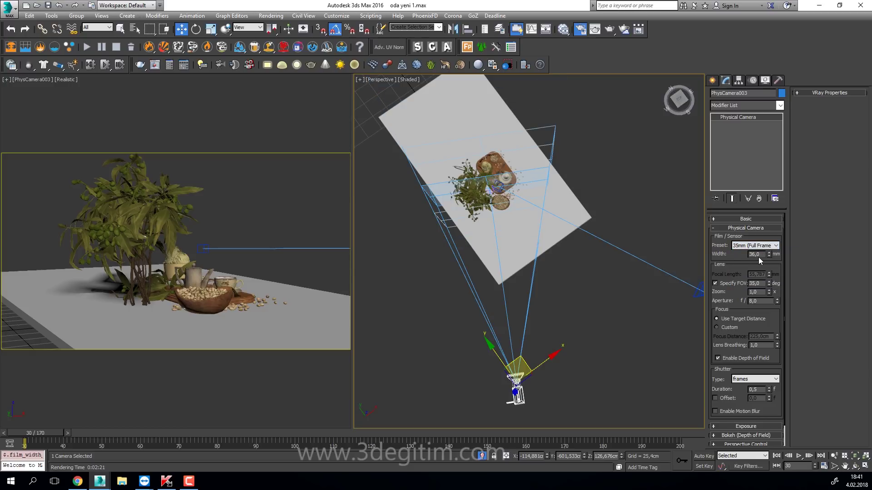
{"action": "mouse_move", "coordinate": [732, 259]}
{"action": "left_mouse_down"}
{"action": "mouse_move", "coordinate": [733, 231]}
{"action": "mouse_move", "coordinate": [733, 260]}
{"action": "left_mouse_up"}
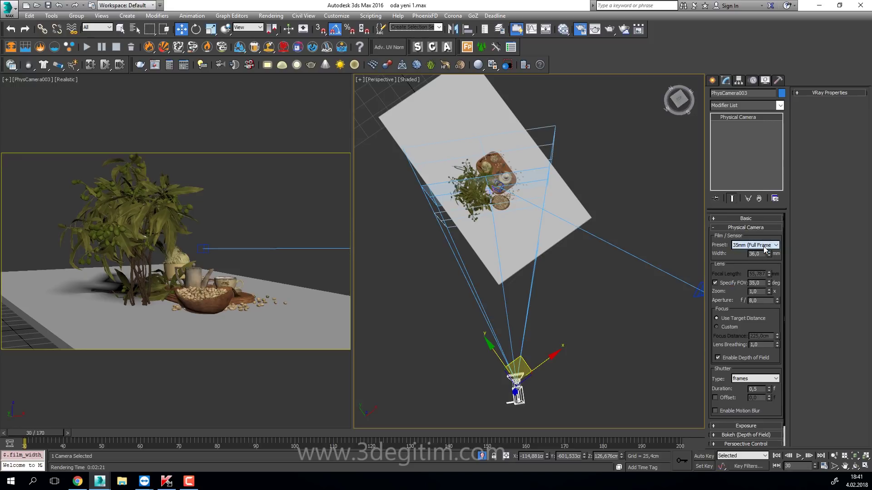
{"action": "mouse_move", "coordinate": [742, 258]}
{"action": "left_mouse_down"}
{"action": "mouse_move", "coordinate": [741, 238]}
{"action": "mouse_move", "coordinate": [723, 240]}
{"action": "left_mouse_up"}
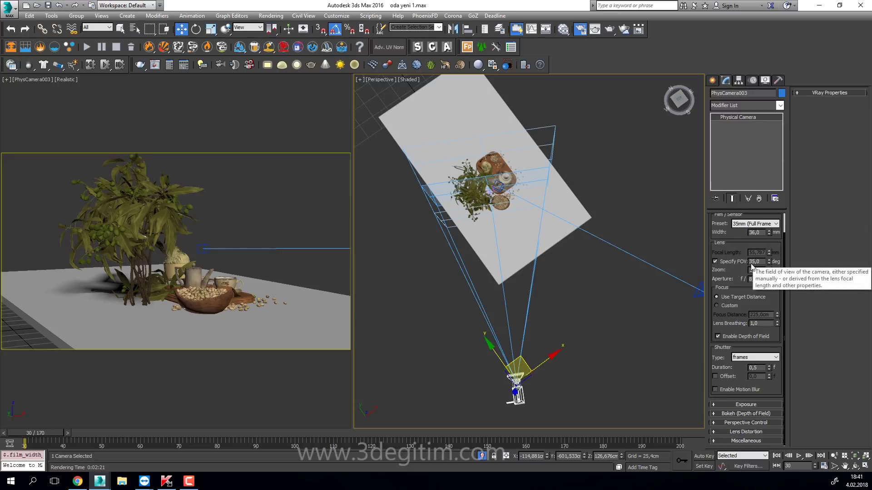
- Turn off Specify FOV for focal-length control and raise the focal length with the spinner
{"action": "left_click", "coordinate": [734, 263]}
{"action": "left_click", "coordinate": [733, 262]}
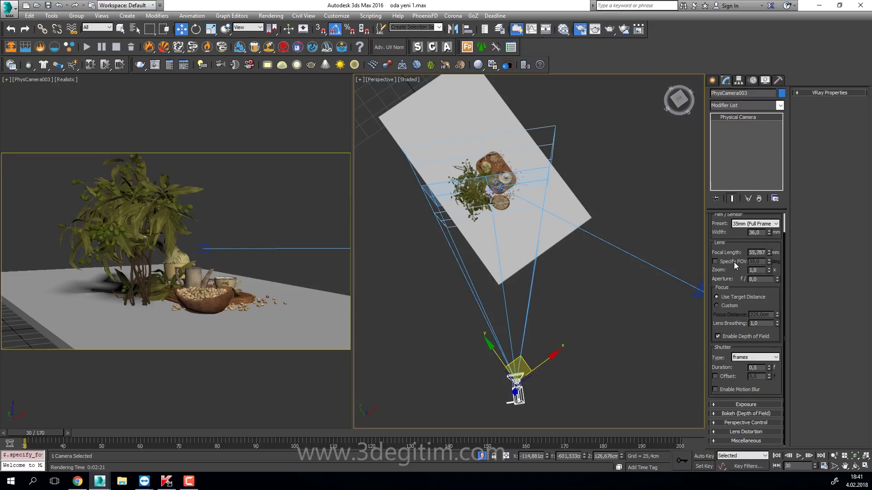
{"action": "left_click", "coordinate": [734, 262]}
{"action": "left_click", "coordinate": [734, 263]}
{"action": "mouse_move", "coordinate": [770, 253]}
{"action": "left_mouse_down"}
{"action": "mouse_move", "coordinate": [774, 261]}
{"action": "mouse_move", "coordinate": [779, 221]}
{"action": "mouse_move", "coordinate": [783, 258]}
{"action": "mouse_move", "coordinate": [782, 244]}
{"action": "left_mouse_up"}
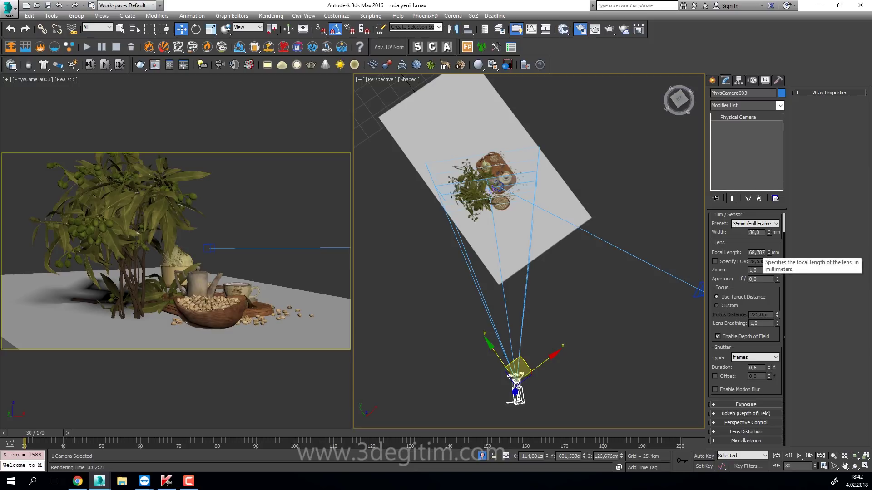
- Try focal lengths of 50, 35, 18 and 9 mm
{"action": "double_click", "coordinate": [764, 252]}
{"action": "type", "text": "50"}
{"action": "key", "text": "Return"}
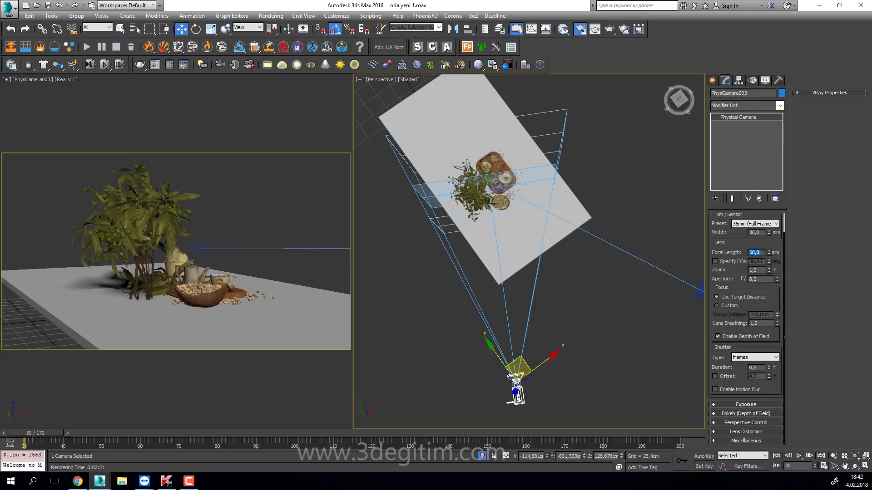
{"action": "type", "text": "35"}
{"action": "key", "text": "Return"}
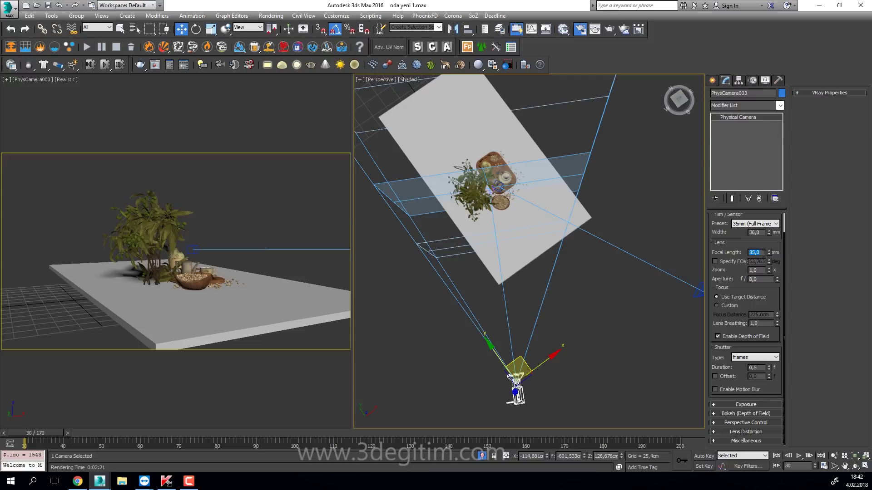
{"action": "type", "text": "18"}
{"action": "key", "text": "Return"}
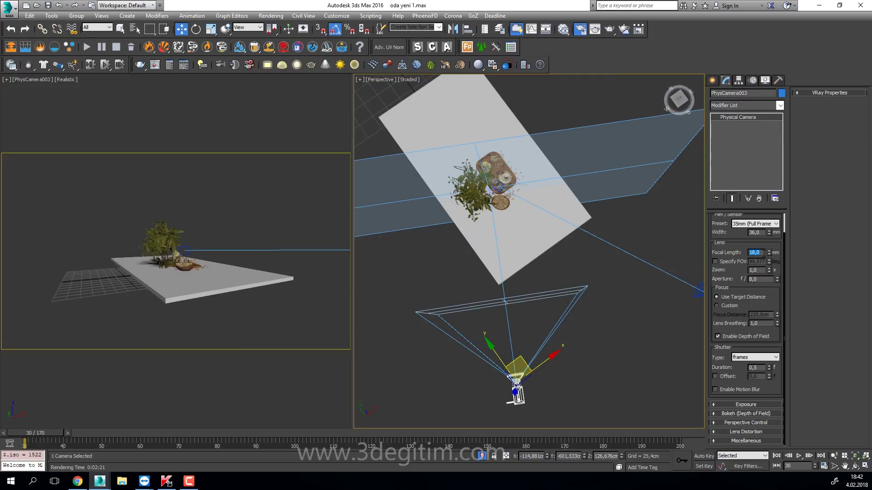
{"action": "type", "text": "9"}
{"action": "key", "text": "Return"}
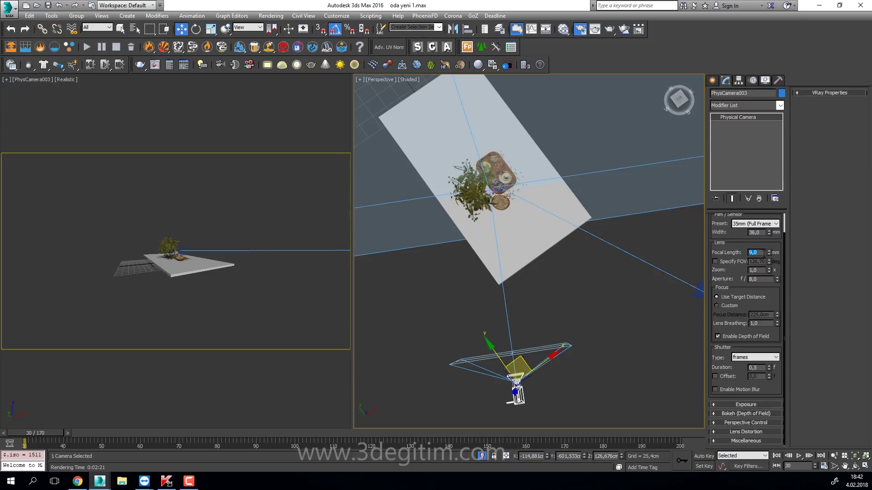
- Try 135 mm, then settle on a 100 mm focal length
{"action": "type", "text": "135"}
{"action": "key", "text": "Return"}
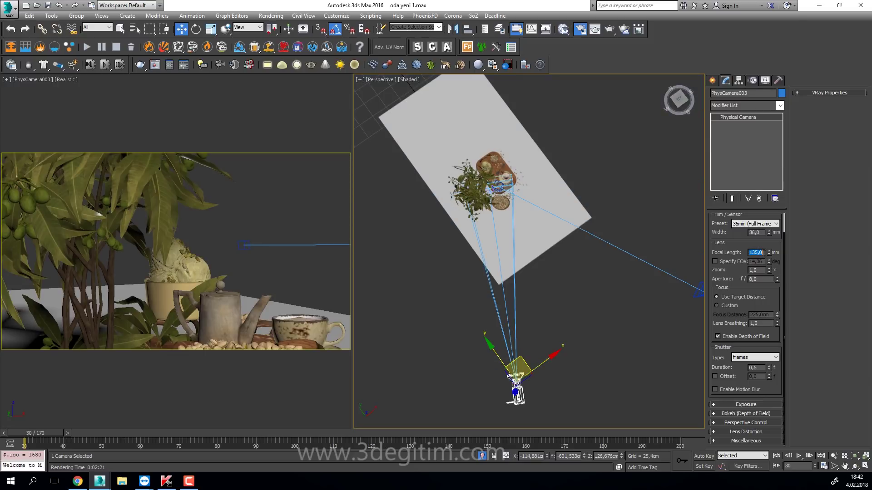
{"action": "type", "text": "100"}
{"action": "key", "text": "Return"}
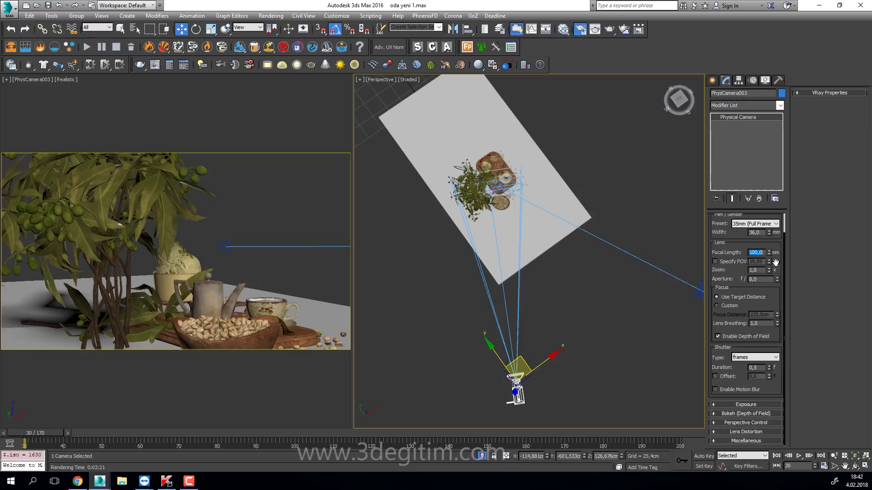
{"action": "left_click", "coordinate": [719, 262]}
{"action": "double_click", "coordinate": [762, 253]}
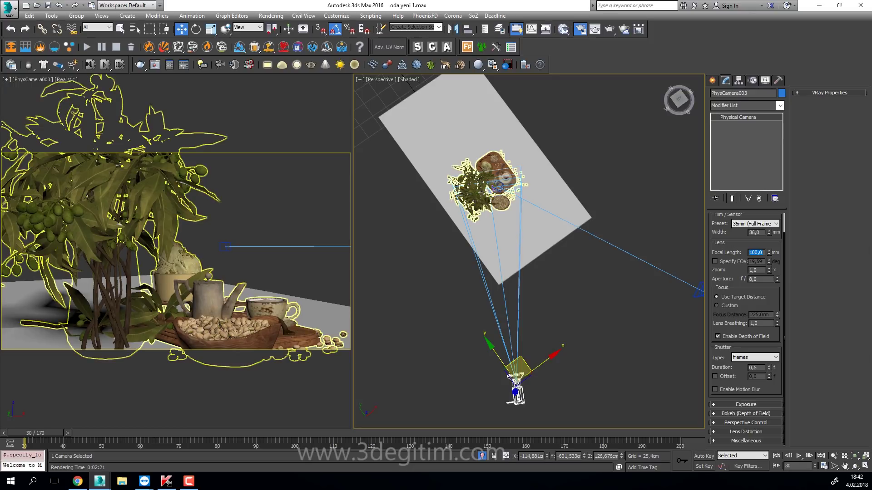
- Bring the Canon EF 100mm f/2.8L IS USM Macro lens page up maximized in Chrome
{"action": "key", "text": "alt+Tab"}
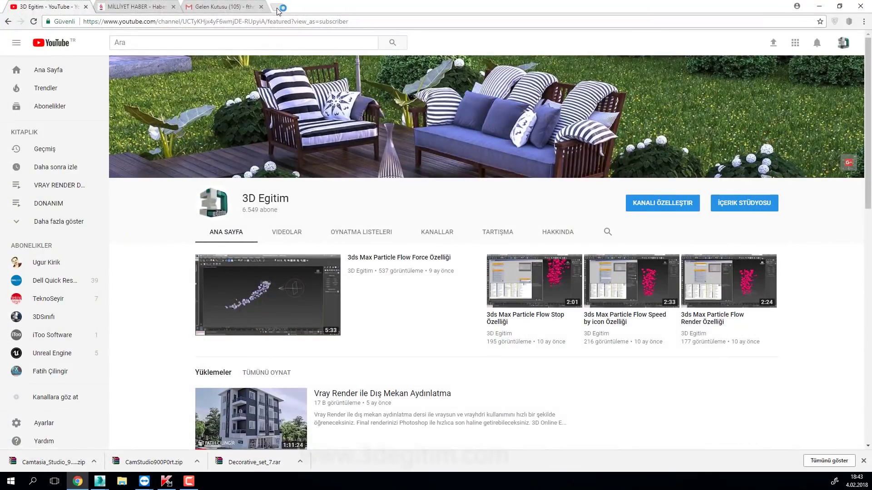
{"action": "left_click", "coordinate": [279, 7]}
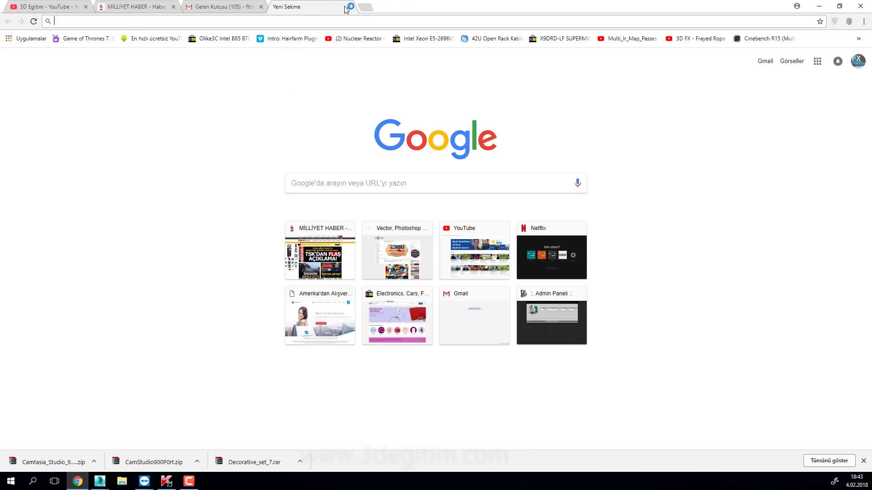
{"action": "left_click", "coordinate": [350, 7]}
{"action": "key", "text": "alt+Tab"}
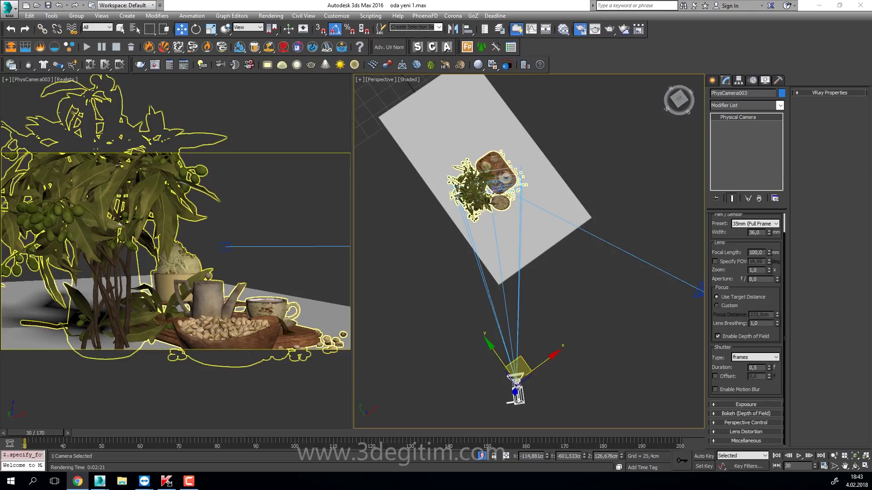
{"action": "key", "text": "alt+Tab"}
{"action": "left_click_drag", "start_coordinate": [429, 112], "coordinate": [447, 1]}
{"action": "scroll", "coordinate": [268, 258], "scroll_direction": "down", "scroll_amount": 1}
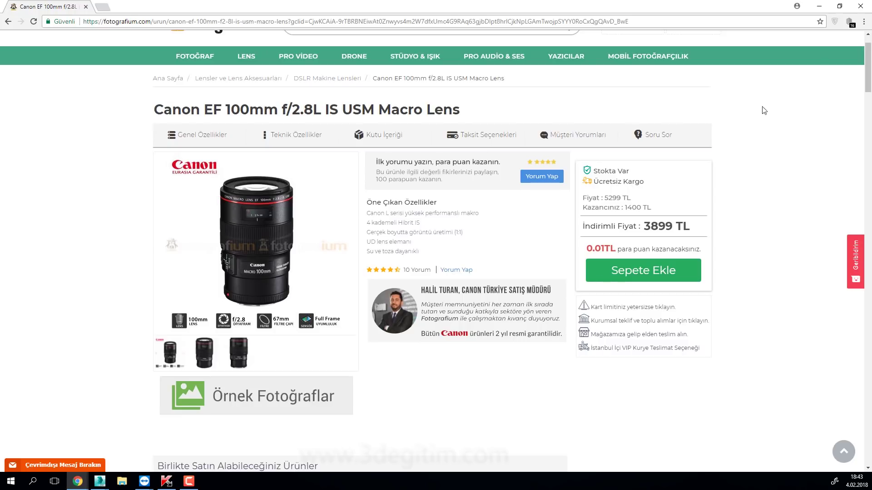
- Minimize Chrome to reveal the 3ds Max PhysCamera003 scene
{"action": "left_click", "coordinate": [819, 6]}
{"action": "left_click", "coordinate": [820, 6]}
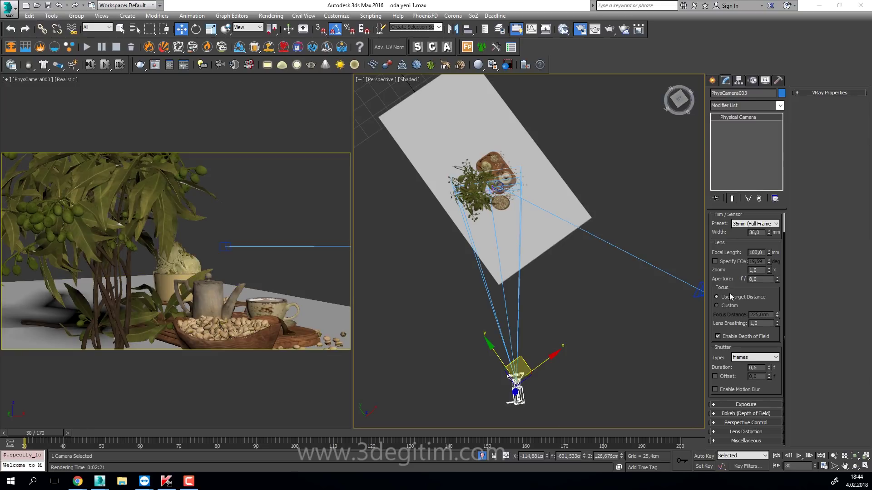
- Set a 50 mm focal length and move the camera closer to the table
{"action": "double_click", "coordinate": [756, 252]}
{"action": "type", "text": "50"}
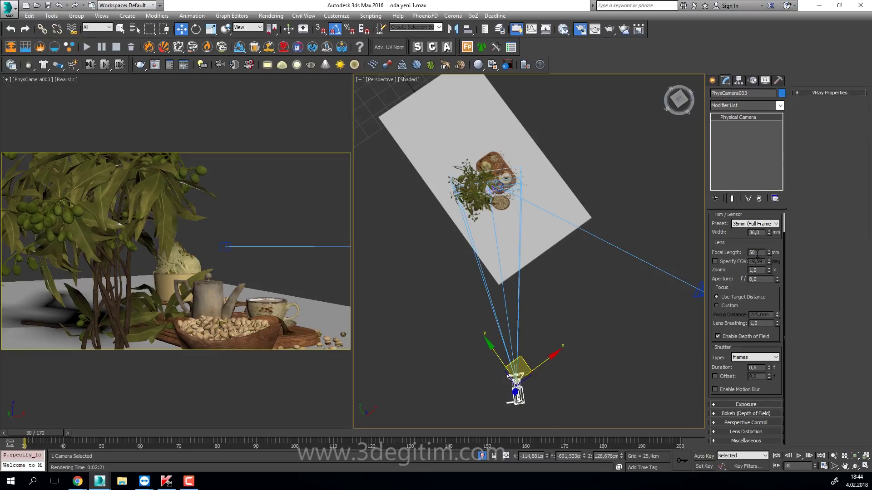
{"action": "key", "text": "Return"}
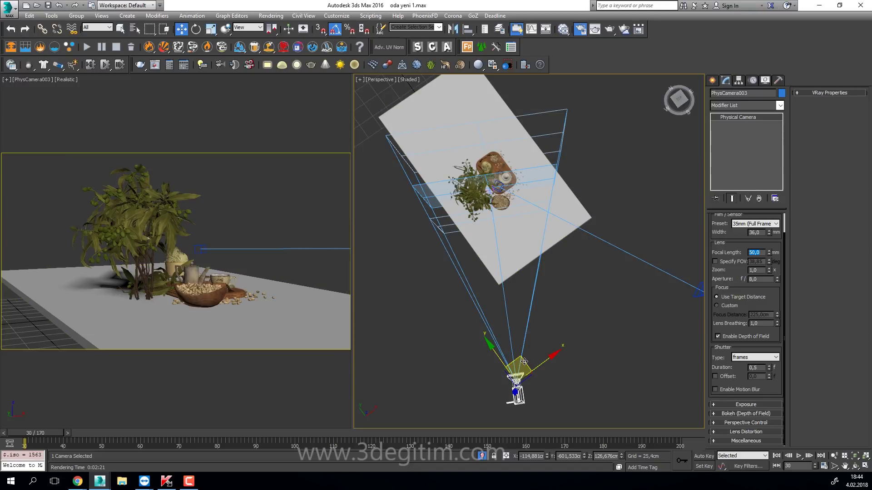
{"action": "left_click_drag", "start_coordinate": [525, 361], "coordinate": [518, 293]}
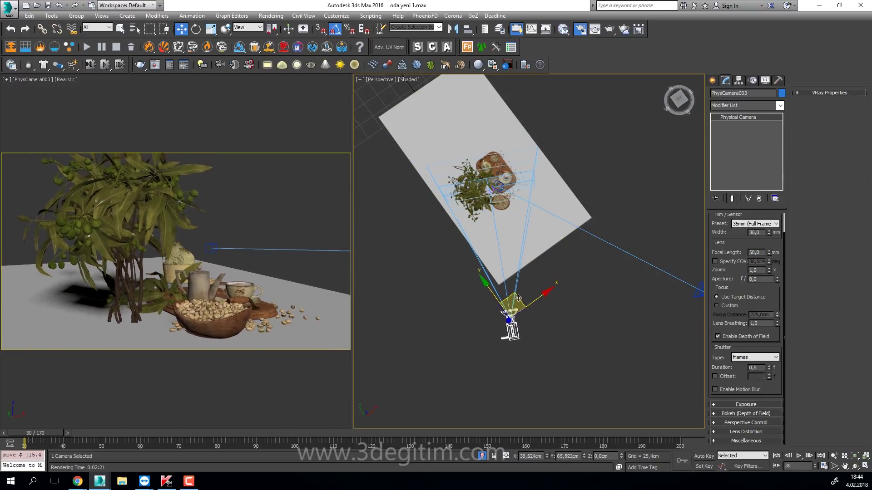
- Open the groups recursively; move Pistachios_2_gr toward the camera and Branches_1_gr further left
{"action": "left_click", "coordinate": [117, 223]}
{"action": "left_click", "coordinate": [76, 15]}
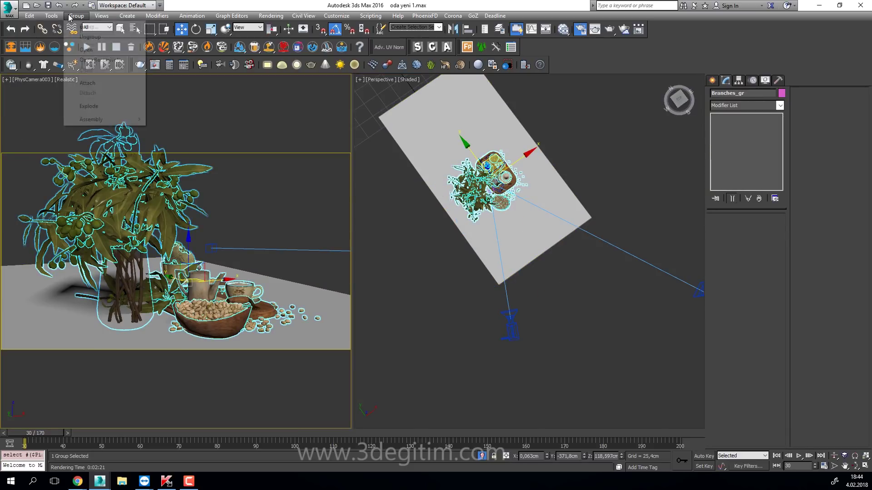
{"action": "left_click", "coordinate": [87, 55]}
{"action": "left_click", "coordinate": [220, 315]}
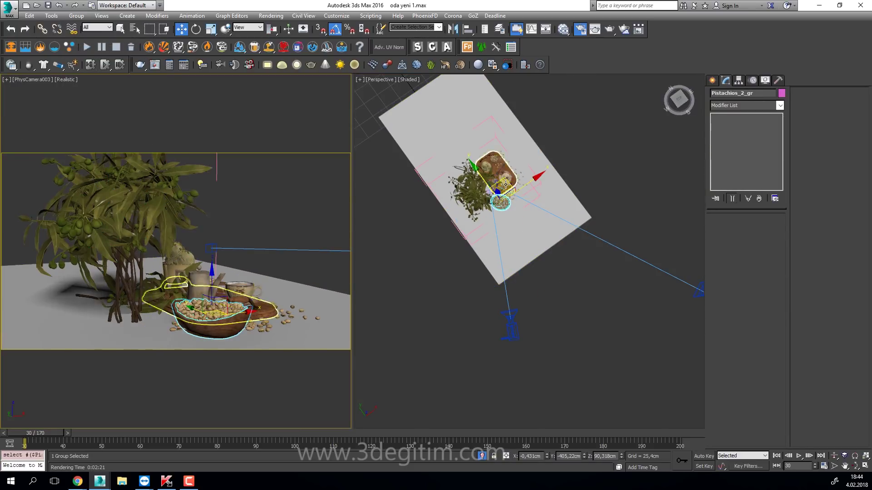
{"action": "mouse_move", "coordinate": [507, 181]}
{"action": "left_mouse_down"}
{"action": "mouse_move", "coordinate": [506, 210]}
{"action": "mouse_move", "coordinate": [504, 176]}
{"action": "left_mouse_up"}
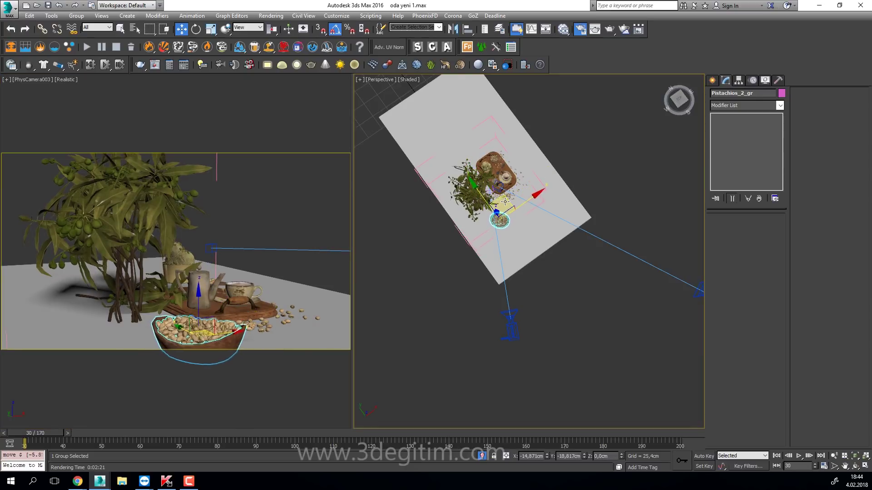
{"action": "left_click", "coordinate": [470, 193]}
{"action": "left_click_drag", "start_coordinate": [482, 172], "coordinate": [452, 126]}
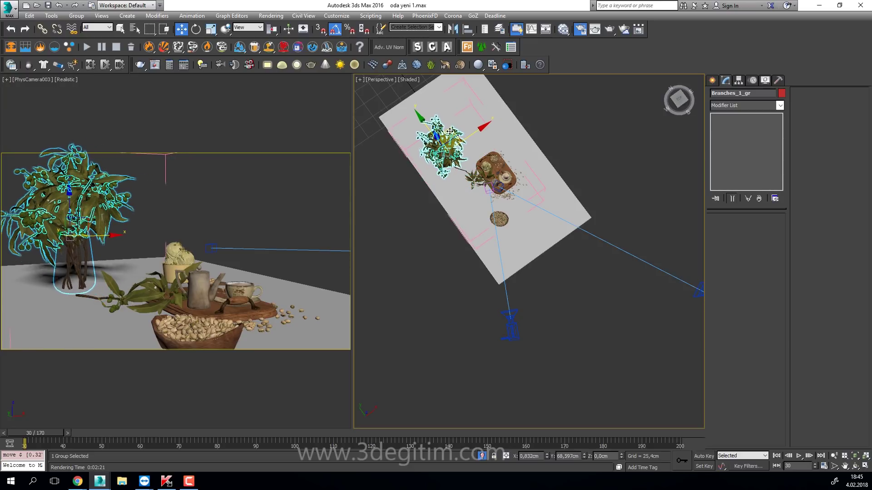
{"action": "left_click_drag", "start_coordinate": [452, 127], "coordinate": [447, 130]}
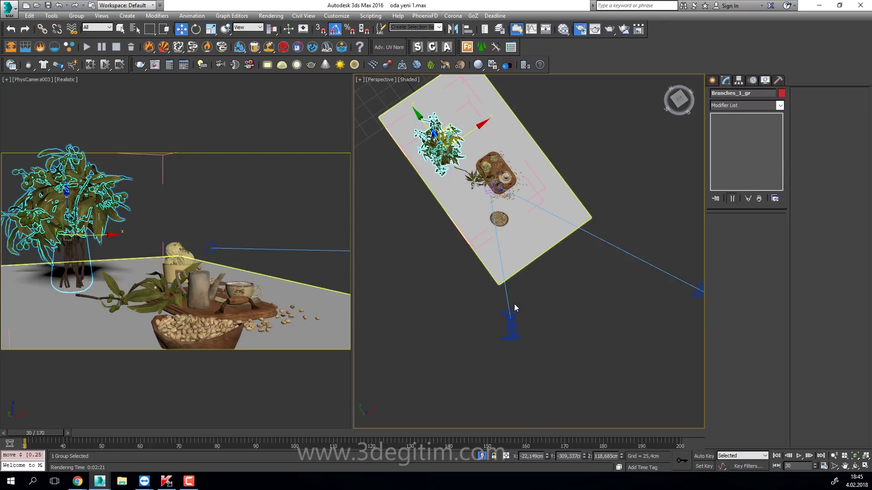
{"action": "left_click", "coordinate": [517, 326]}
{"action": "left_click", "coordinate": [510, 310]}
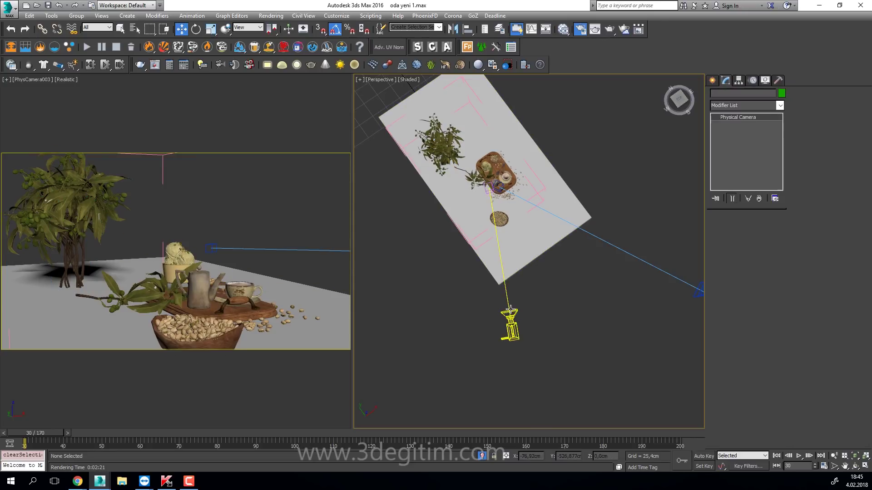
- Move PhysCamera003.Target onto the tray and enter 3 as the camera aperture
{"action": "left_click", "coordinate": [486, 183]}
{"action": "mouse_move", "coordinate": [488, 181]}
{"action": "left_mouse_down"}
{"action": "mouse_move", "coordinate": [496, 149]}
{"action": "mouse_move", "coordinate": [494, 156]}
{"action": "left_mouse_up"}
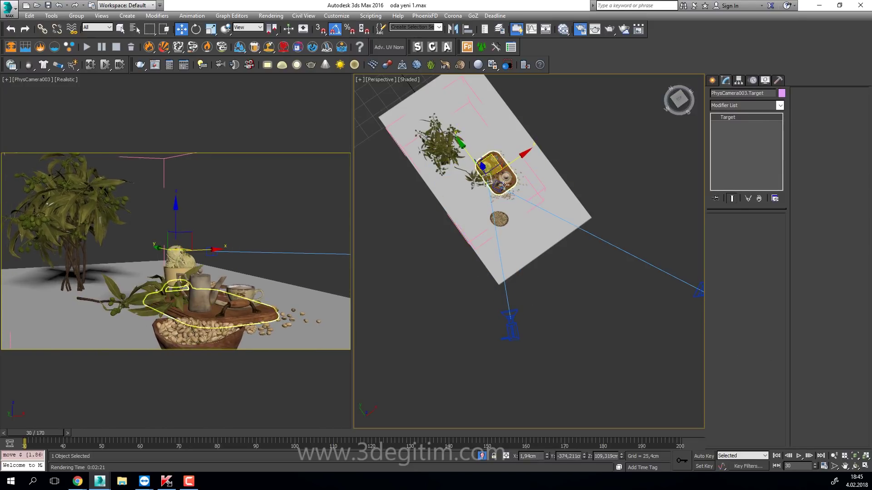
{"action": "left_click", "coordinate": [509, 317]}
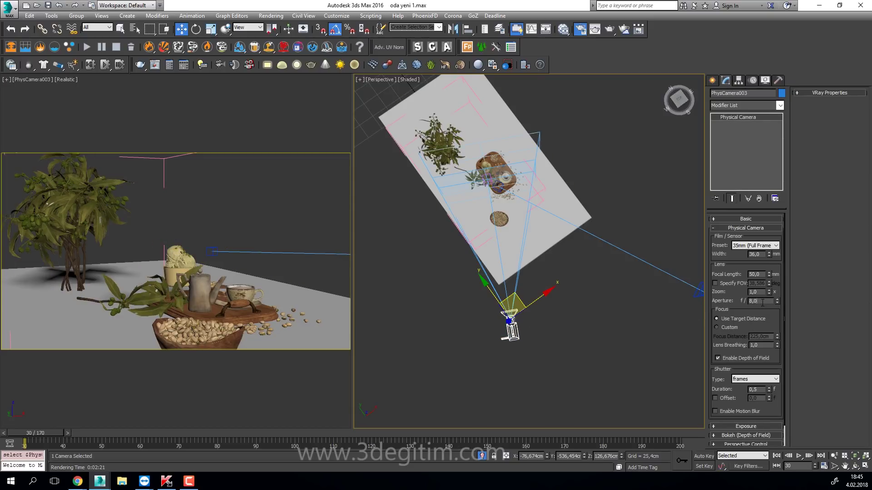
{"action": "left_click_drag", "start_coordinate": [765, 302], "coordinate": [740, 302]}
{"action": "type", "text": "3"}
{"action": "key", "text": "Return"}
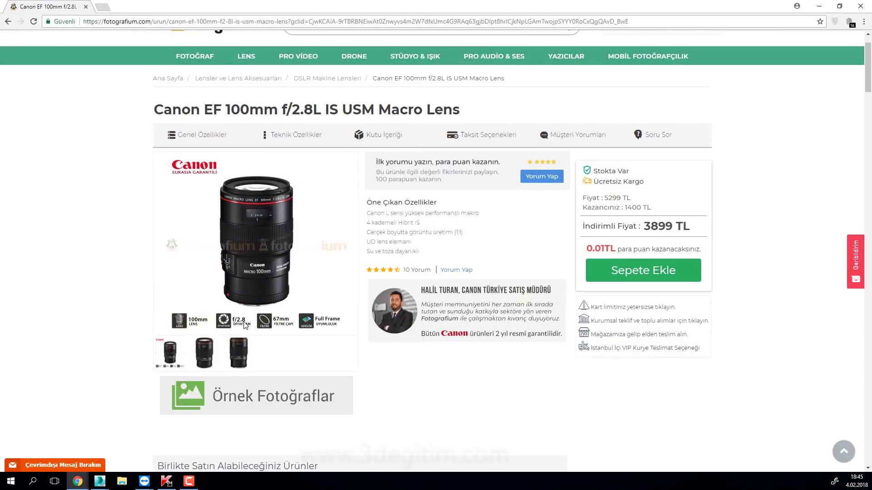
- Back in 3ds Max, set the camera aperture to f/2.8 and enable depth of field
{"action": "left_click", "coordinate": [819, 6]}
{"action": "double_click", "coordinate": [761, 304]}
{"action": "type", "text": "3"}
{"action": "key", "text": "Return"}
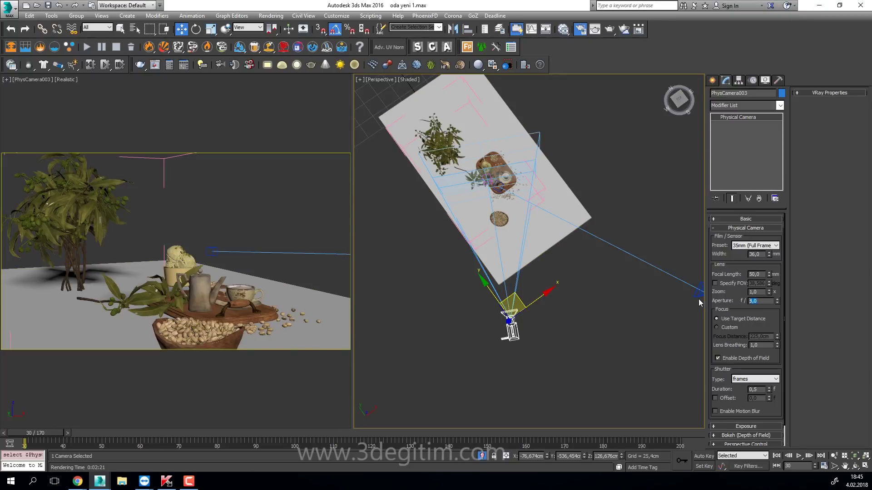
{"action": "type", "text": "2,8"}
{"action": "key", "text": "Return"}
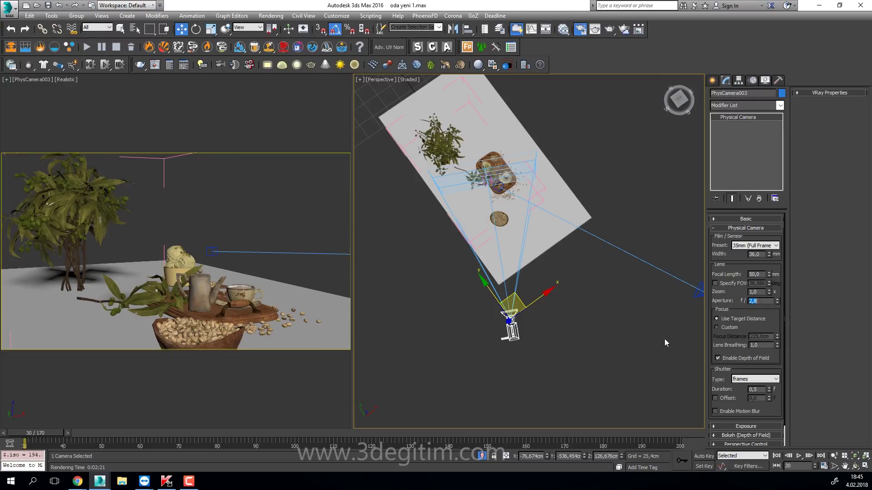
{"action": "left_click", "coordinate": [716, 359]}
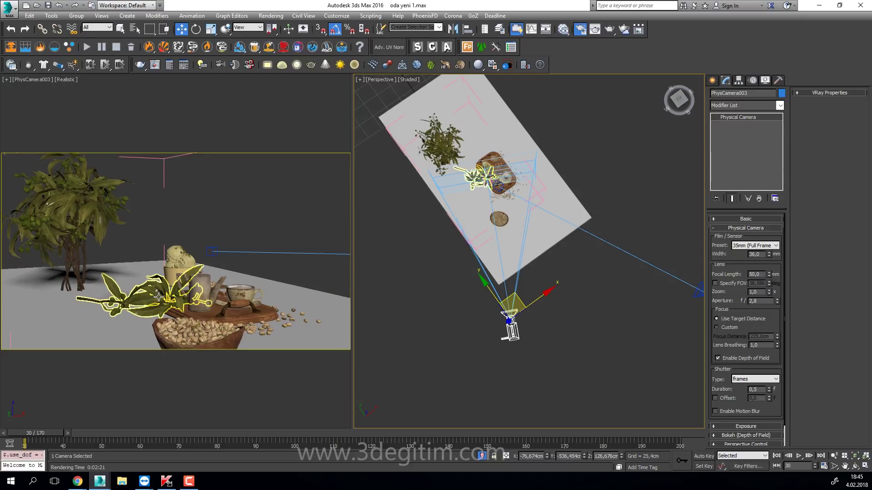
{"action": "left_click", "coordinate": [418, 298]}
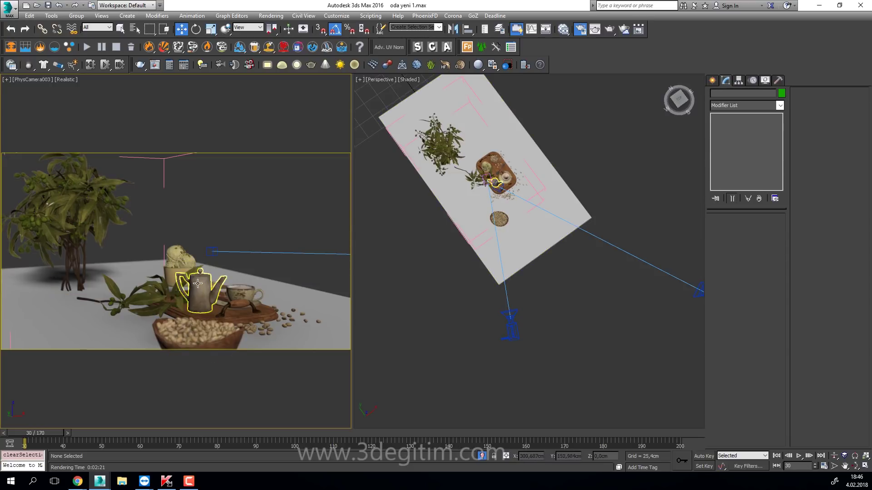
- Move Branches_1_gr to the back-left of the table and exit Isolate Selection
{"action": "left_click", "coordinate": [72, 209]}
{"action": "left_click_drag", "start_coordinate": [446, 131], "coordinate": [431, 103]}
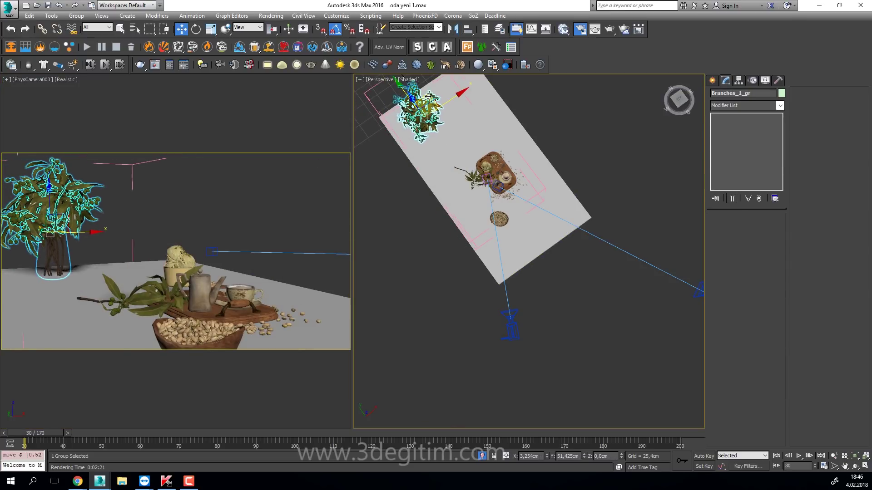
{"action": "left_click", "coordinate": [208, 253]}
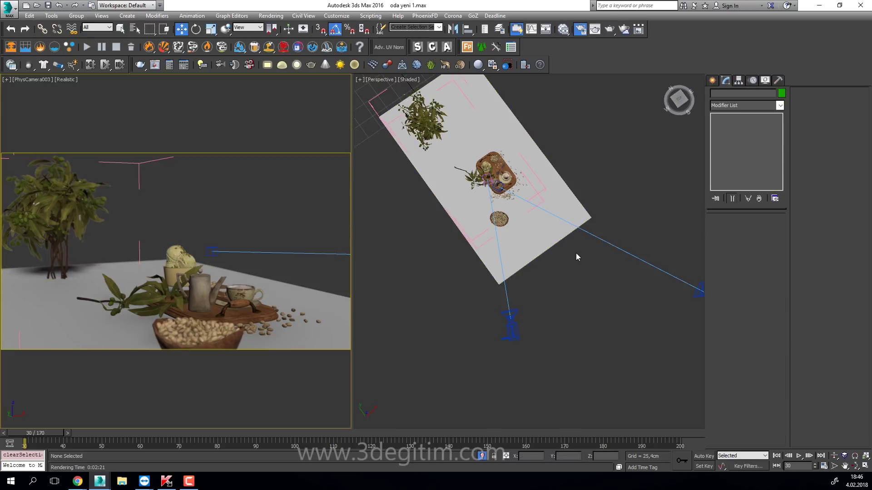
{"action": "left_click", "coordinate": [513, 328]}
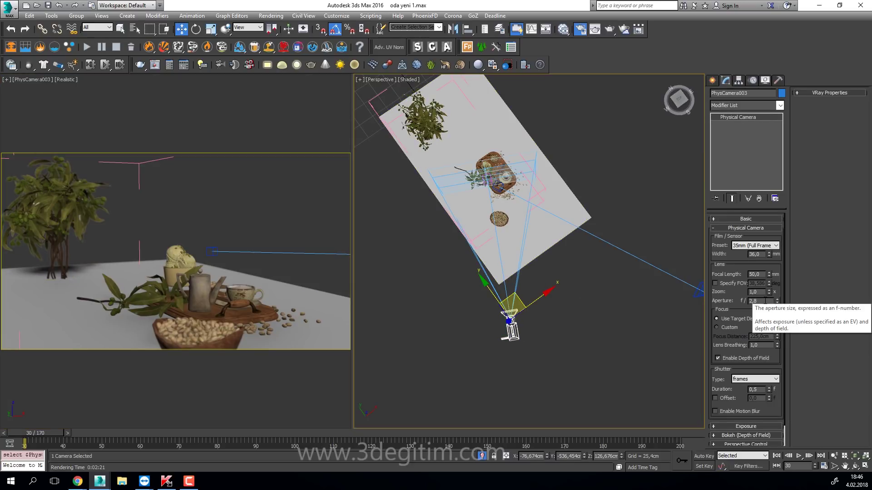
{"action": "left_click", "coordinate": [325, 204]}
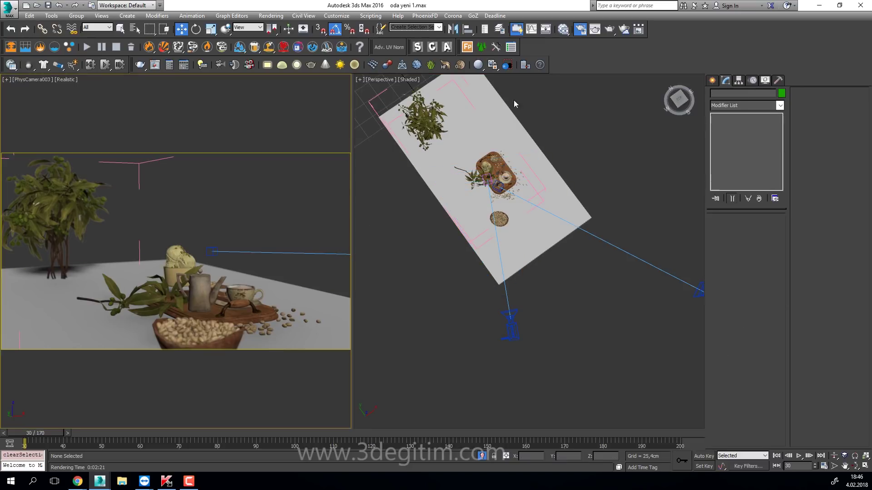
{"action": "left_click", "coordinate": [481, 456]}
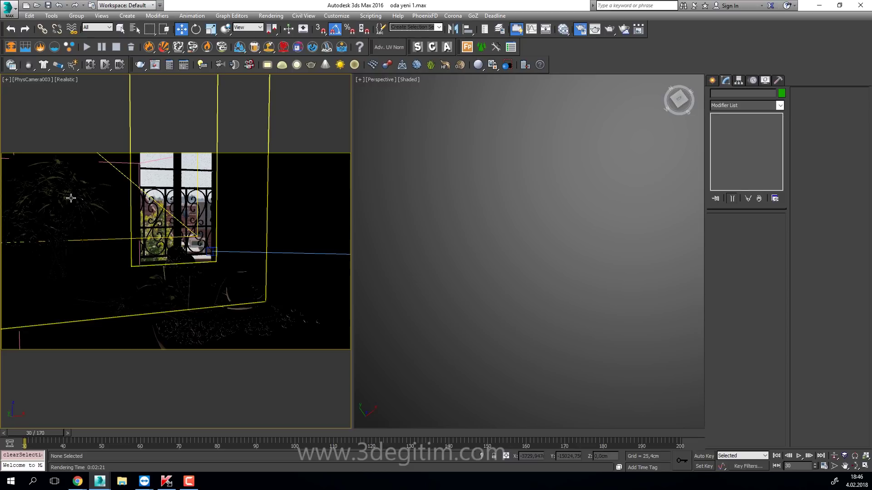
- Switch the camera viewport from Realistic to Shaded and open Render Setup with F10
{"action": "left_click", "coordinate": [66, 80]}
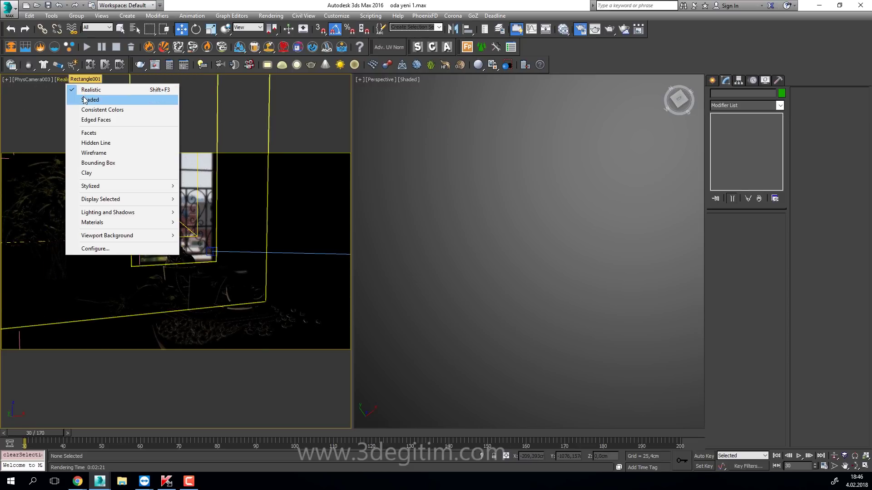
{"action": "left_click", "coordinate": [79, 97]}
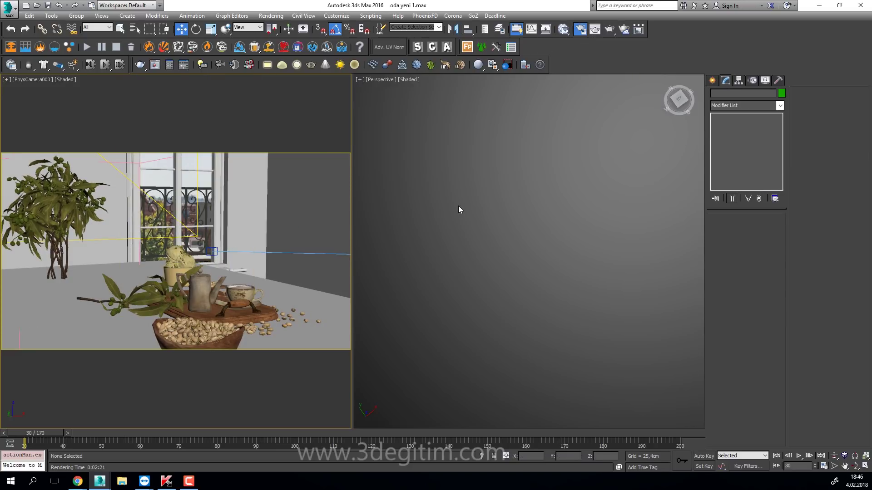
{"action": "key", "text": "F10"}
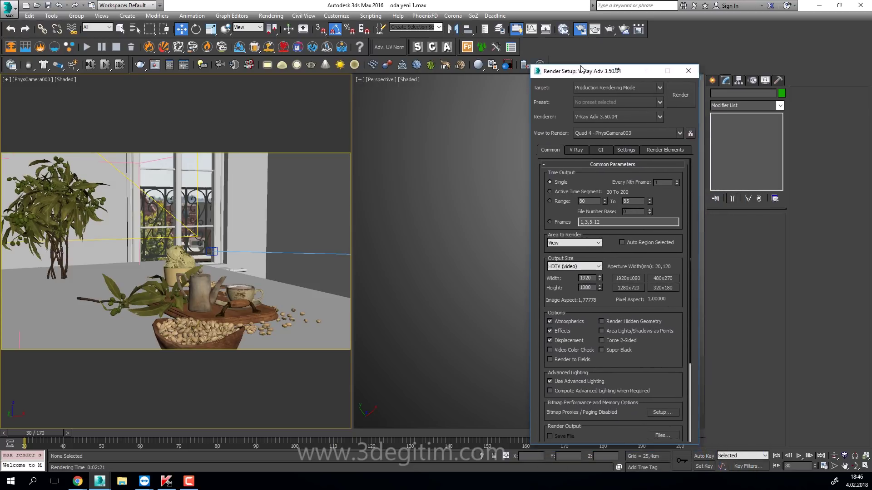
- Browse the Settings, Common, V-Ray and GI tabs, including distributed rendering options
{"action": "left_click", "coordinate": [624, 142]}
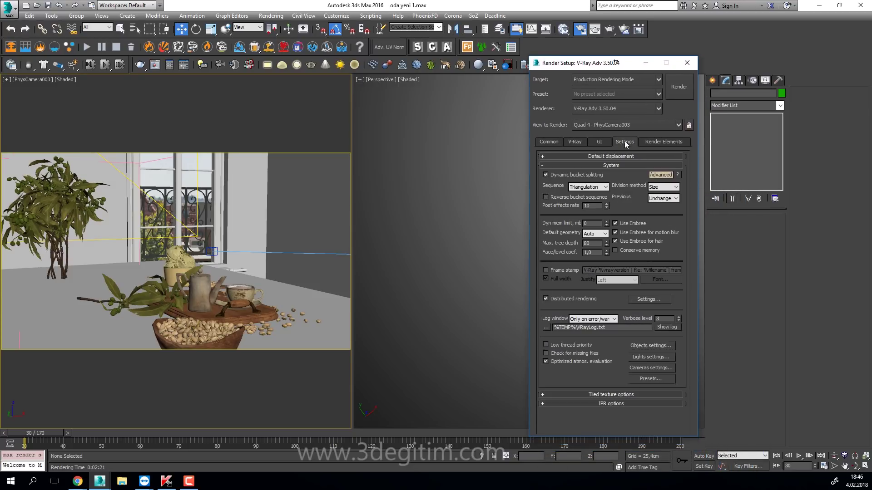
{"action": "left_click", "coordinate": [648, 299]}
{"action": "left_click", "coordinate": [572, 412]}
{"action": "left_click", "coordinate": [576, 142]}
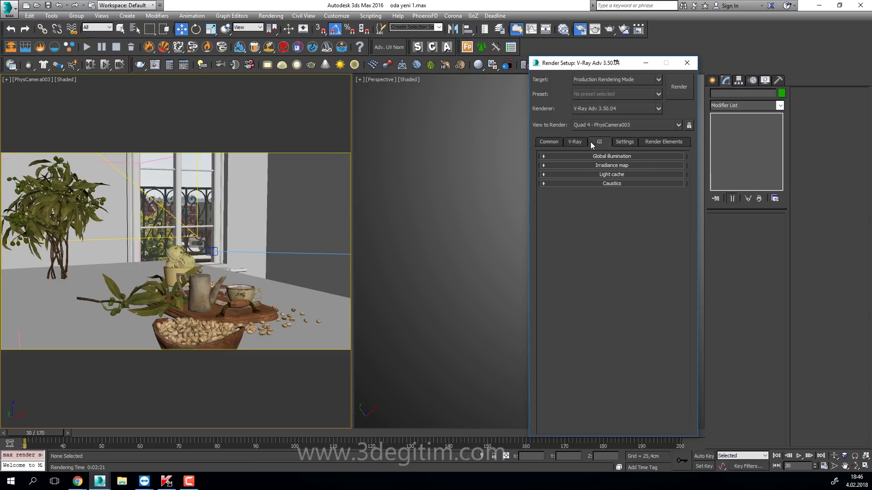
{"action": "left_click", "coordinate": [549, 142]}
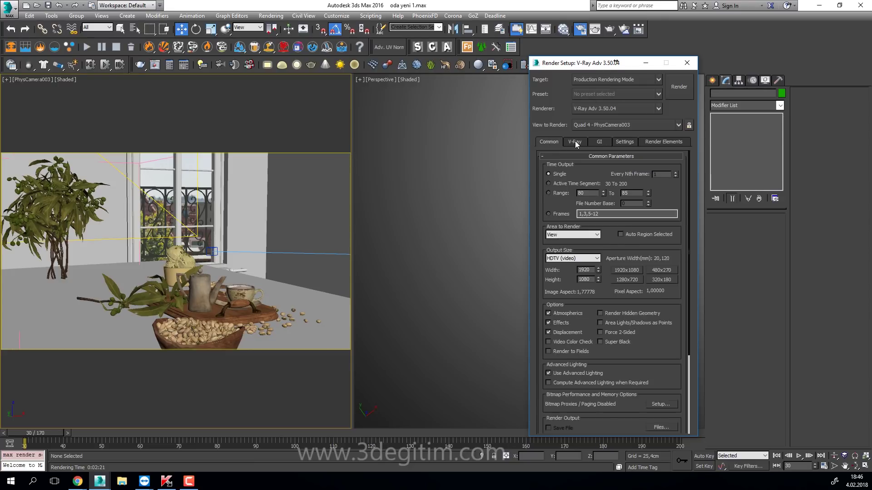
{"action": "left_click", "coordinate": [577, 145]}
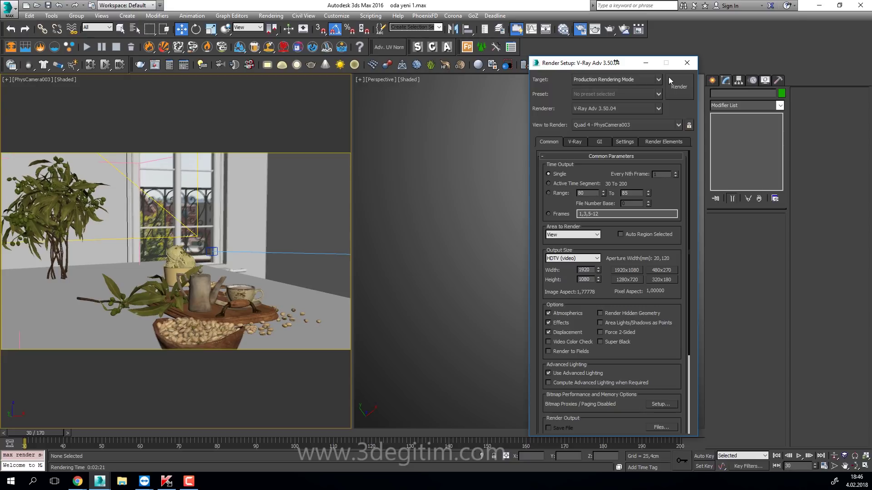
{"action": "left_click", "coordinate": [576, 141]}
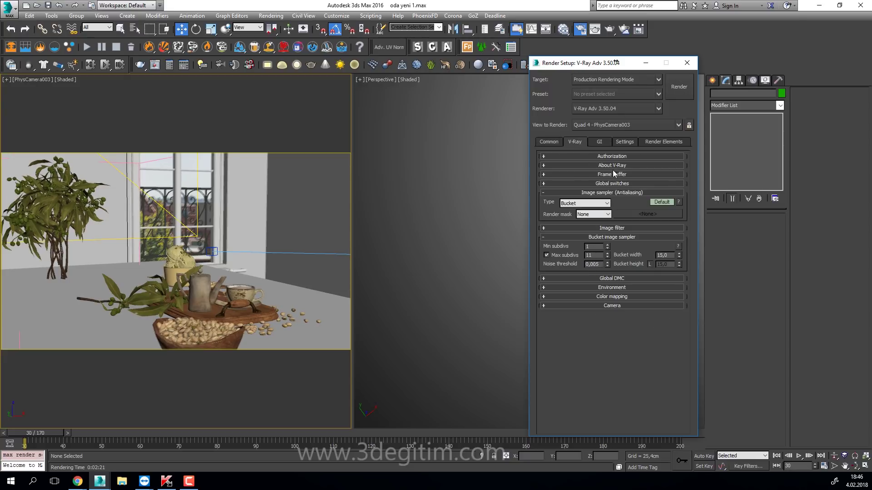
{"action": "left_click", "coordinate": [600, 143]}
- Check irradiance map, light cache, bucket subdivisions and the Lanczos image filter, then render
{"action": "left_click", "coordinate": [617, 167]}
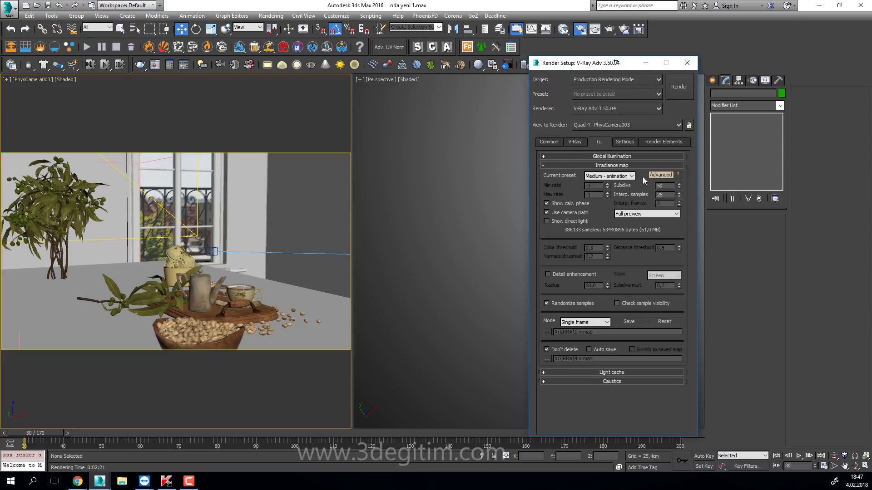
{"action": "left_click", "coordinate": [607, 165]}
{"action": "left_click", "coordinate": [609, 176]}
{"action": "left_click", "coordinate": [581, 144]}
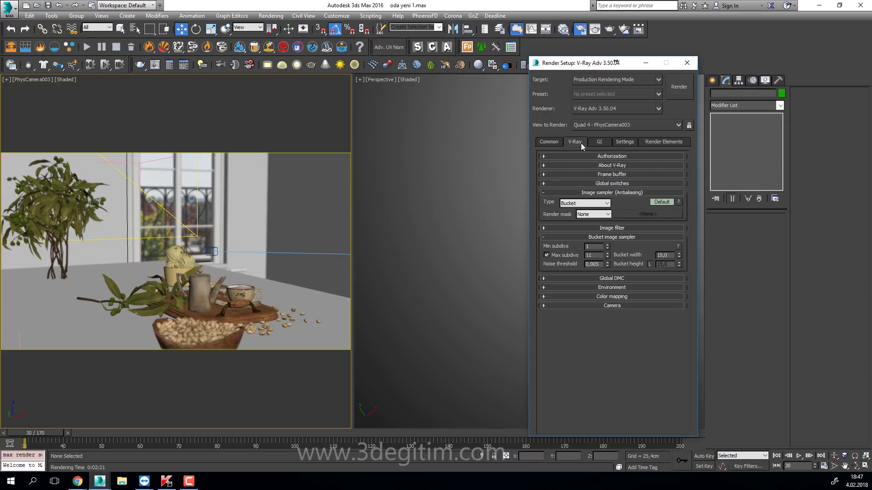
{"action": "left_click", "coordinate": [595, 255]}
{"action": "left_click", "coordinate": [616, 229]}
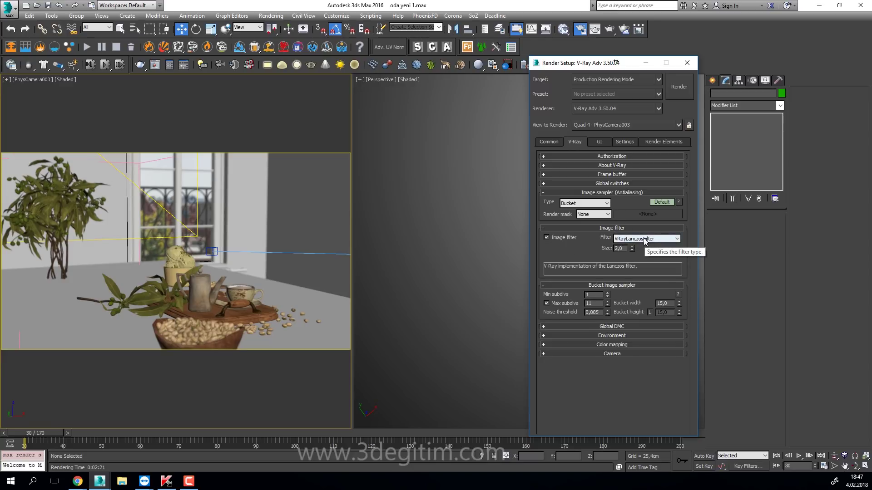
{"action": "left_click", "coordinate": [637, 228]}
{"action": "left_click", "coordinate": [678, 86]}
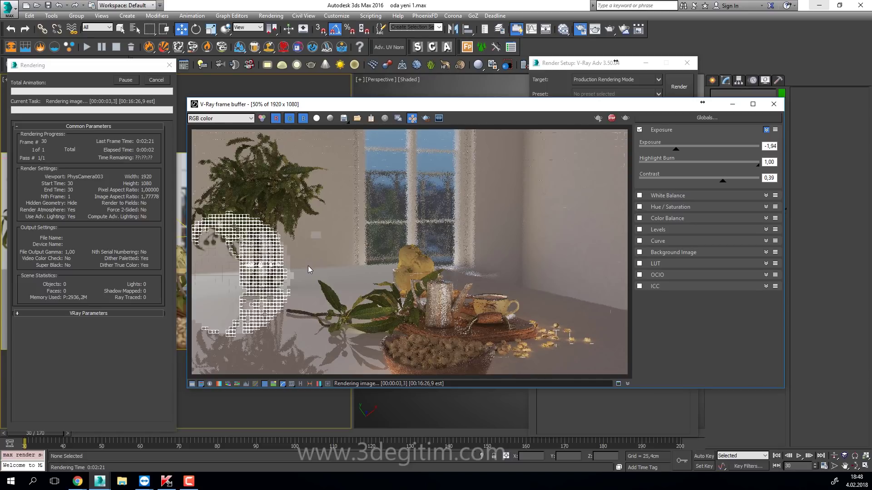
- Zoom and pan around the V-Ray frame buffer while the PhysCamera003 render finishes in 2 min 44 s
{"action": "scroll", "coordinate": [278, 259], "scroll_direction": "up", "scroll_amount": 2}
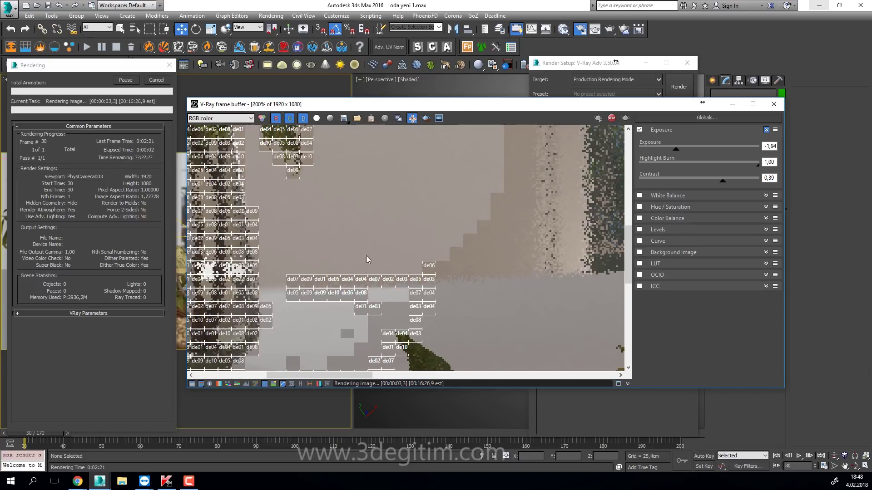
{"action": "left_click_drag", "start_coordinate": [366, 255], "coordinate": [457, 251]}
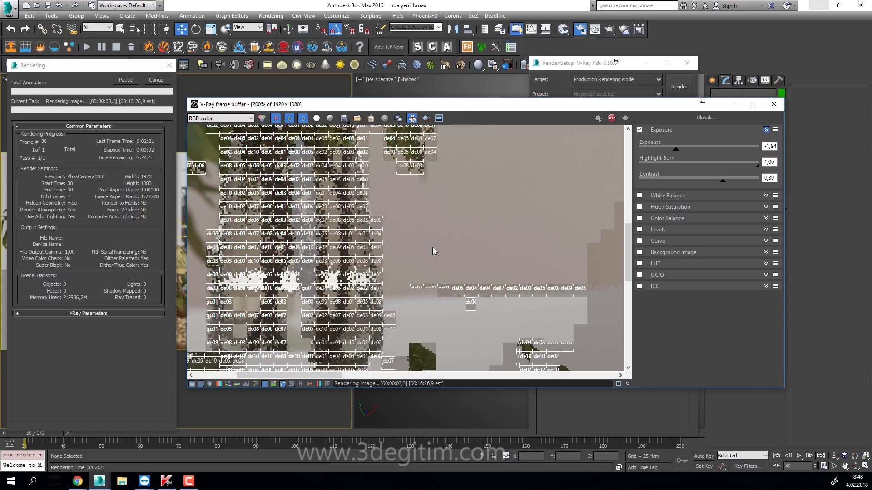
{"action": "scroll", "coordinate": [432, 246], "scroll_direction": "down", "scroll_amount": 2}
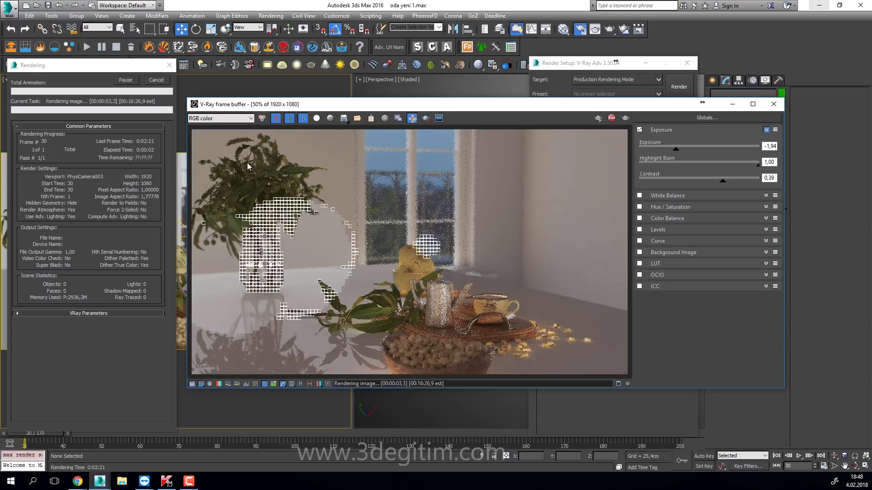
{"action": "scroll", "coordinate": [248, 166], "scroll_direction": "up", "scroll_amount": 1}
{"action": "scroll", "coordinate": [244, 199], "scroll_direction": "up", "scroll_amount": 1}
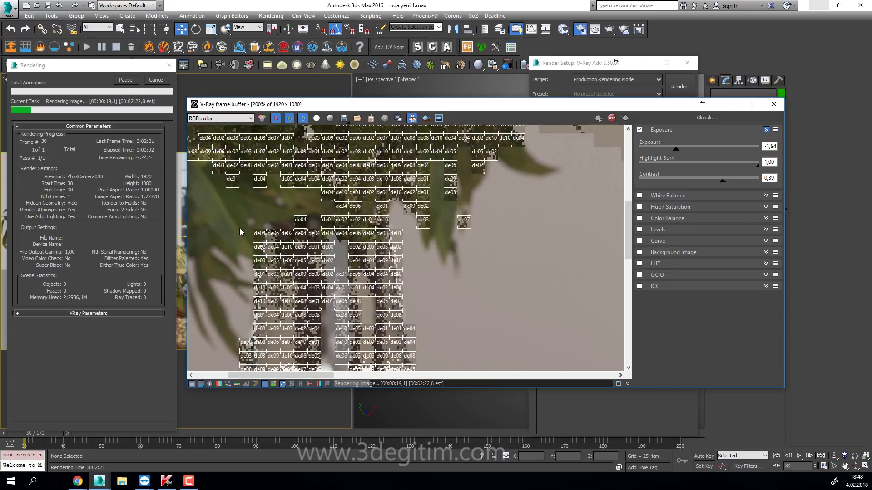
{"action": "scroll", "coordinate": [240, 232], "scroll_direction": "down", "scroll_amount": 1}
{"action": "scroll", "coordinate": [241, 232], "scroll_direction": "down", "scroll_amount": 1}
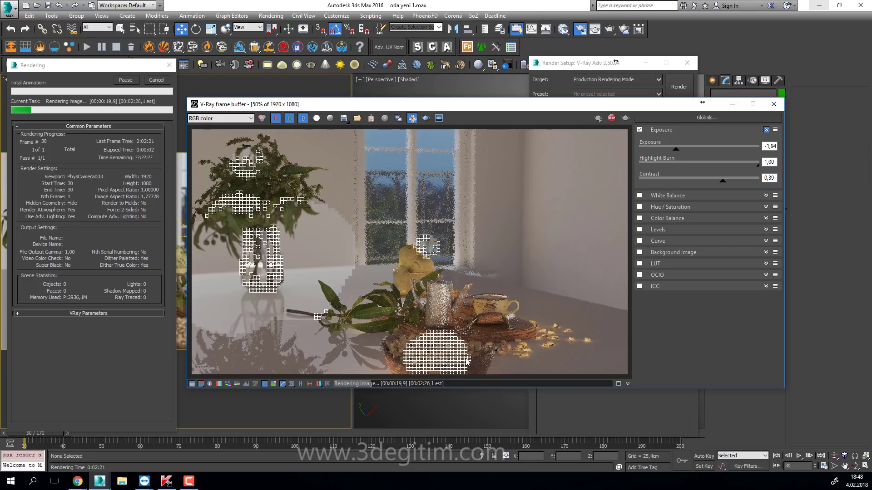
{"action": "scroll", "coordinate": [473, 362], "scroll_direction": "up", "scroll_amount": 1}
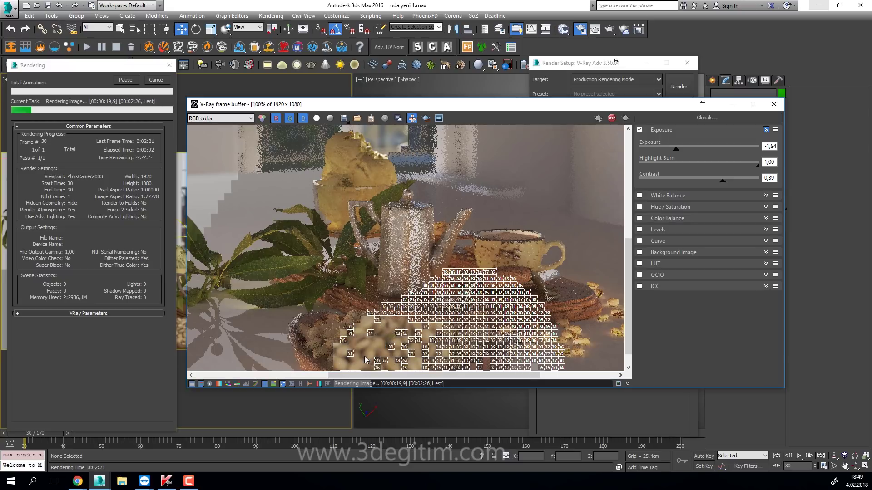
{"action": "scroll", "coordinate": [381, 358], "scroll_direction": "up", "scroll_amount": 1}
{"action": "scroll", "coordinate": [423, 344], "scroll_direction": "down", "scroll_amount": 1}
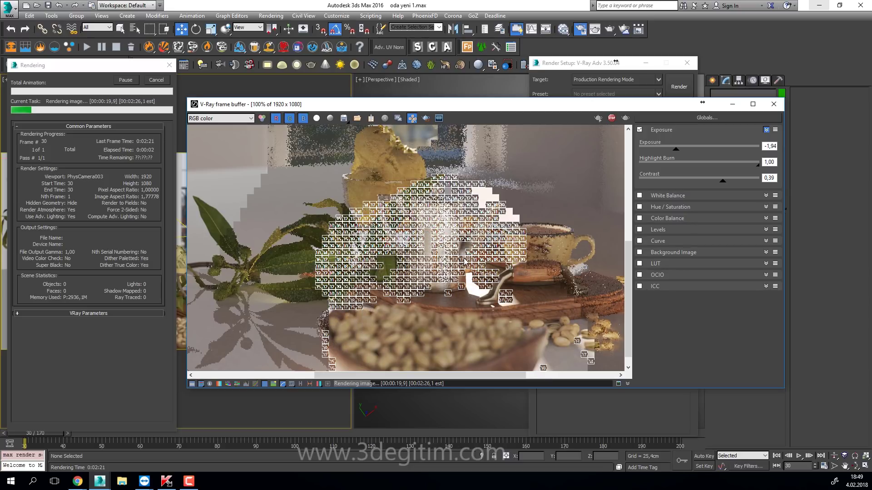
{"action": "scroll", "coordinate": [464, 263], "scroll_direction": "down", "scroll_amount": 1}
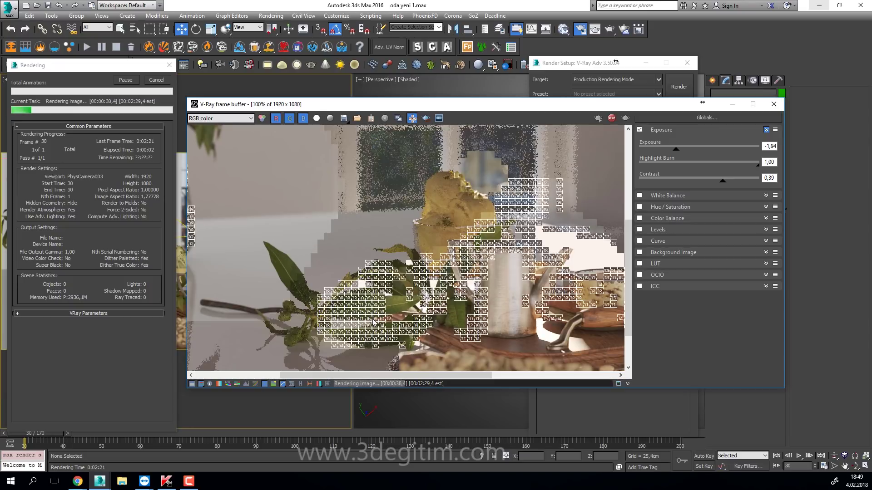
{"action": "scroll", "coordinate": [370, 322], "scroll_direction": "up", "scroll_amount": 1}
{"action": "scroll", "coordinate": [374, 323], "scroll_direction": "down", "scroll_amount": 1}
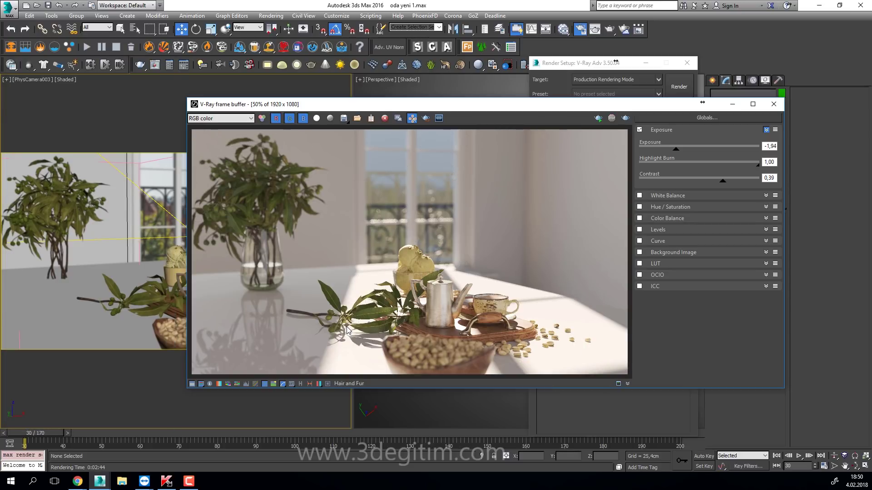
{"action": "scroll", "coordinate": [444, 348], "scroll_direction": "up", "scroll_amount": 1}
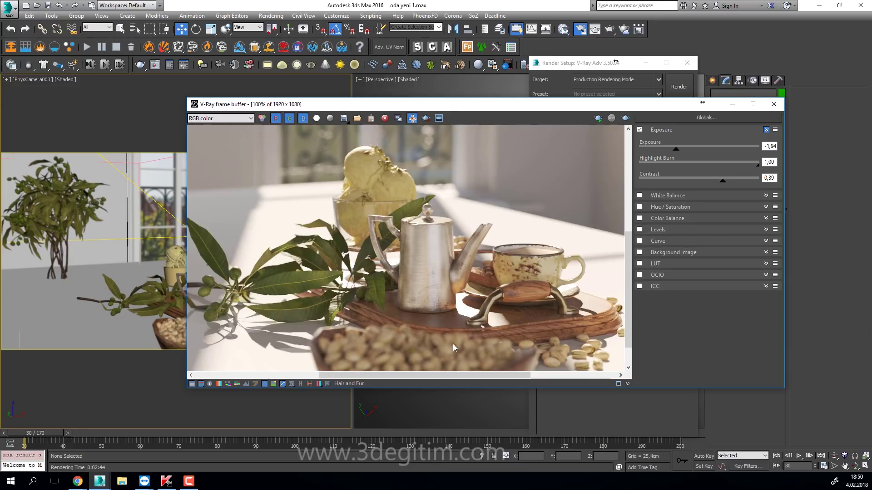
{"action": "scroll", "coordinate": [464, 289], "scroll_direction": "up", "scroll_amount": 1}
{"action": "mouse_move", "coordinate": [244, 282]}
{"action": "middle_mouse_down"}
{"action": "mouse_move", "coordinate": [431, 247]}
{"action": "mouse_move", "coordinate": [456, 233]}
{"action": "mouse_move", "coordinate": [454, 223]}
{"action": "middle_mouse_up"}
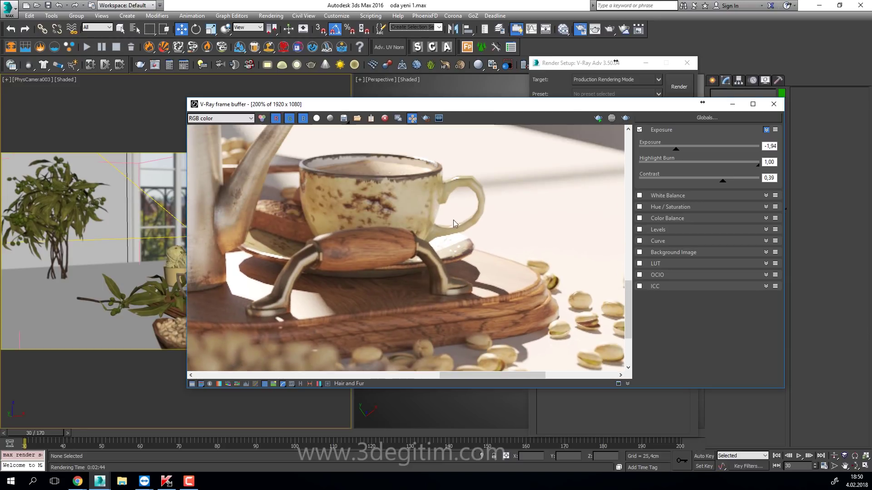
{"action": "scroll", "coordinate": [454, 223], "scroll_direction": "down", "scroll_amount": 1}
{"action": "scroll", "coordinate": [411, 234], "scroll_direction": "down", "scroll_amount": 2}
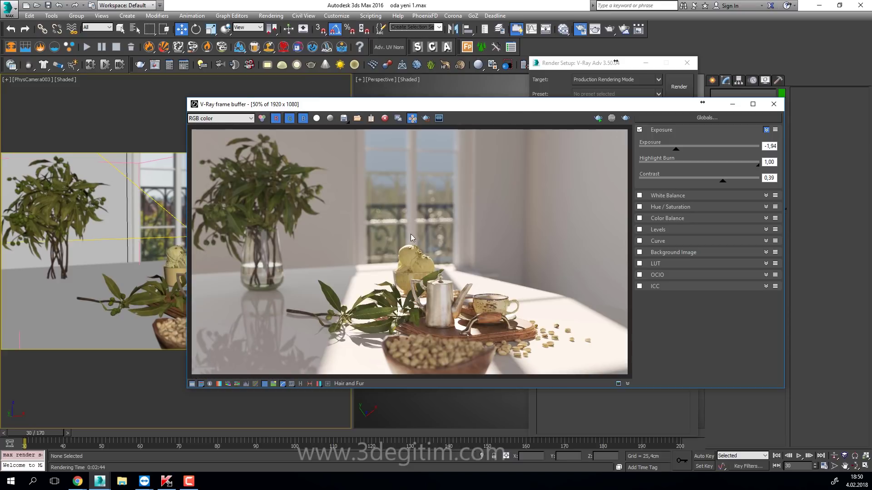
{"action": "scroll", "coordinate": [250, 194], "scroll_direction": "up", "scroll_amount": 2}
{"action": "scroll", "coordinate": [250, 194], "scroll_direction": "down", "scroll_amount": 1}
{"action": "scroll", "coordinate": [249, 195], "scroll_direction": "down", "scroll_amount": 1}
{"action": "scroll", "coordinate": [481, 179], "scroll_direction": "up", "scroll_amount": 2}
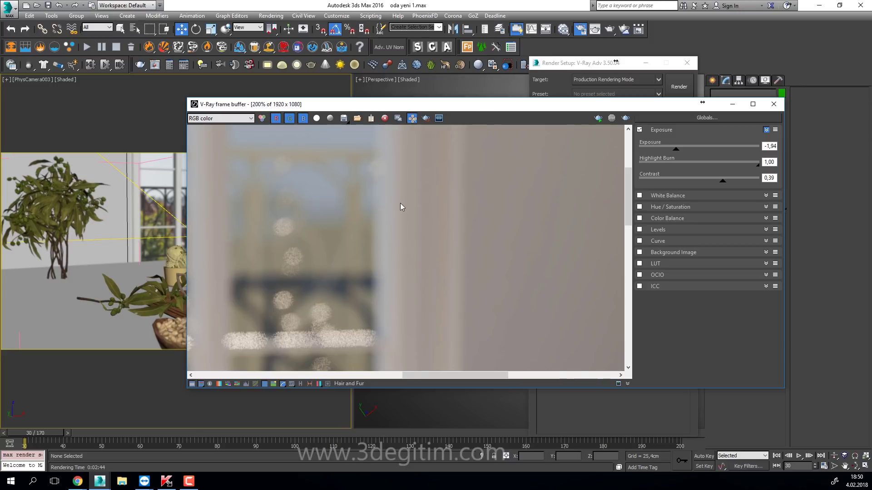
{"action": "scroll", "coordinate": [399, 206], "scroll_direction": "down", "scroll_amount": 2}
{"action": "scroll", "coordinate": [410, 219], "scroll_direction": "up", "scroll_amount": 2}
{"action": "scroll", "coordinate": [411, 219], "scroll_direction": "down", "scroll_amount": 1}
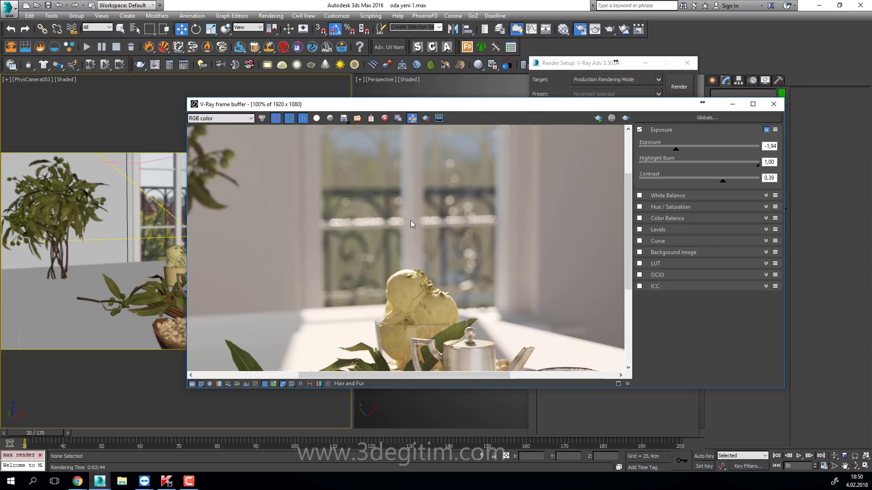
{"action": "scroll", "coordinate": [410, 220], "scroll_direction": "down", "scroll_amount": 1}
{"action": "scroll", "coordinate": [418, 256], "scroll_direction": "up", "scroll_amount": 1}
{"action": "scroll", "coordinate": [404, 191], "scroll_direction": "up", "scroll_amount": 1}
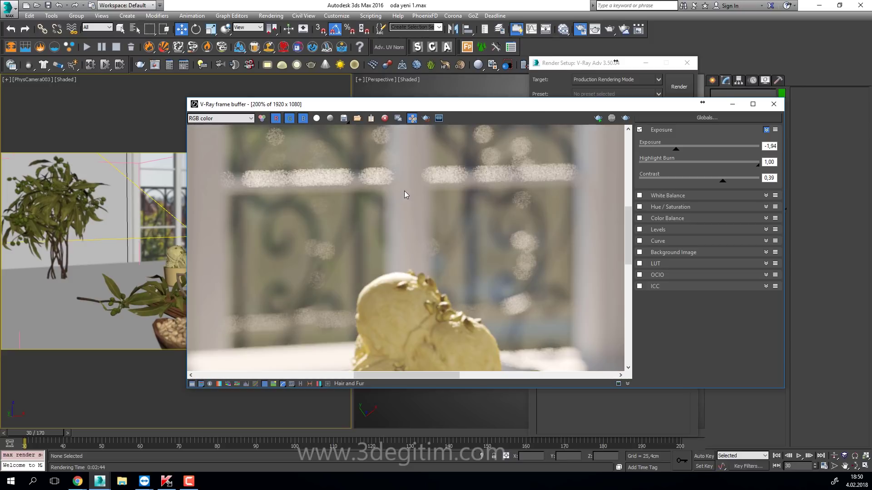
{"action": "scroll", "coordinate": [428, 168], "scroll_direction": "down", "scroll_amount": 1}
{"action": "scroll", "coordinate": [508, 303], "scroll_direction": "down", "scroll_amount": 1}
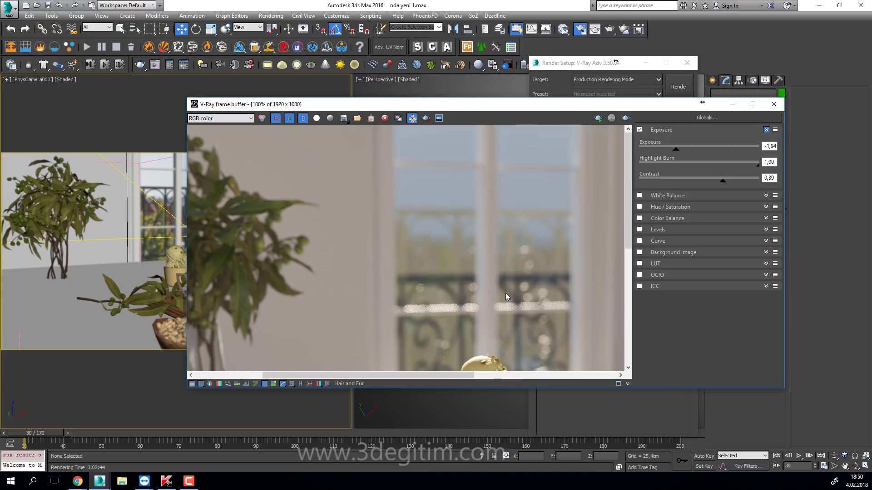
{"action": "scroll", "coordinate": [506, 293], "scroll_direction": "down", "scroll_amount": 1}
{"action": "left_click_drag", "start_coordinate": [519, 109], "coordinate": [472, 118]}
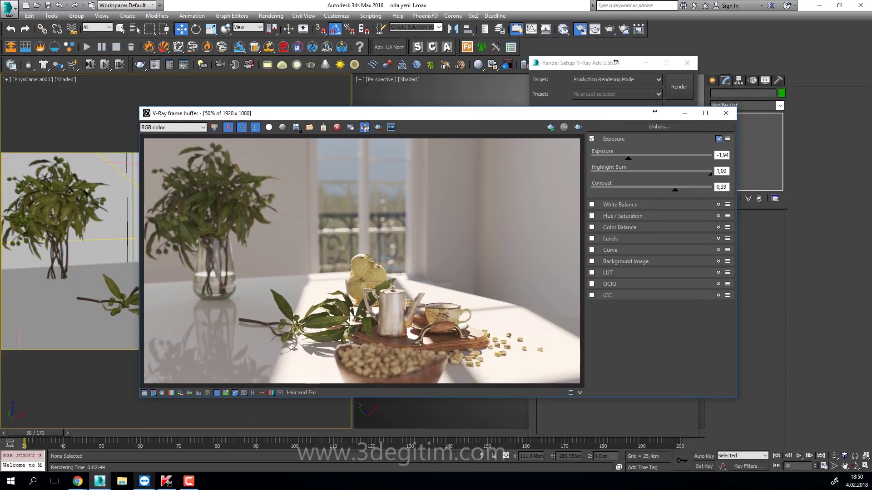
- Review the Irradiance map settings on Render Setup's GI tab, then return to the V-Ray tab
{"action": "left_click_drag", "start_coordinate": [486, 114], "coordinate": [425, 130]}
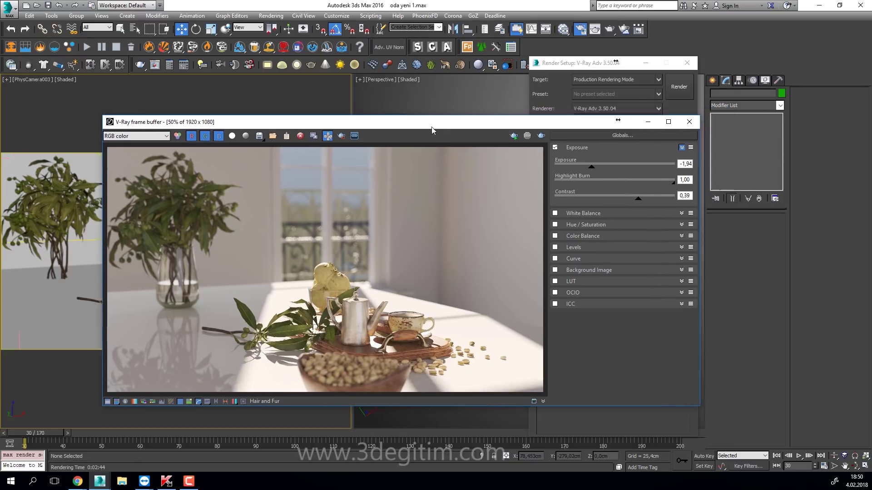
{"action": "left_click", "coordinate": [581, 64]}
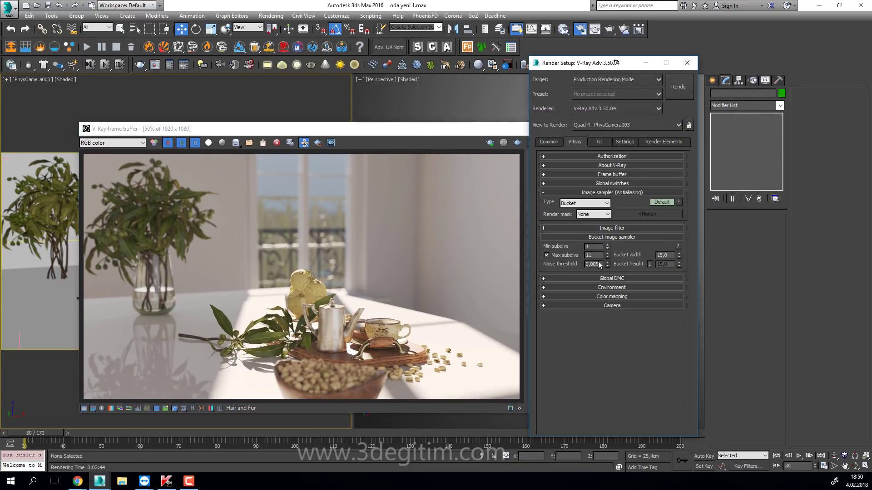
{"action": "left_click", "coordinate": [600, 141]}
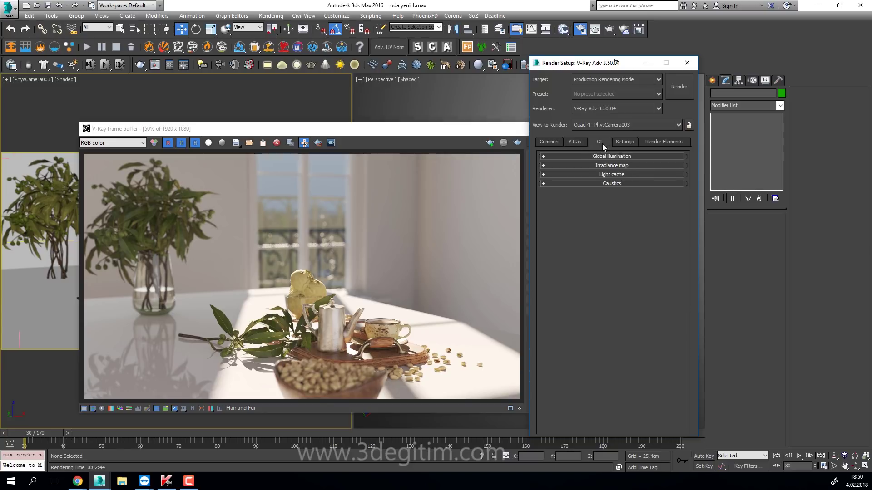
{"action": "left_click", "coordinate": [615, 166]}
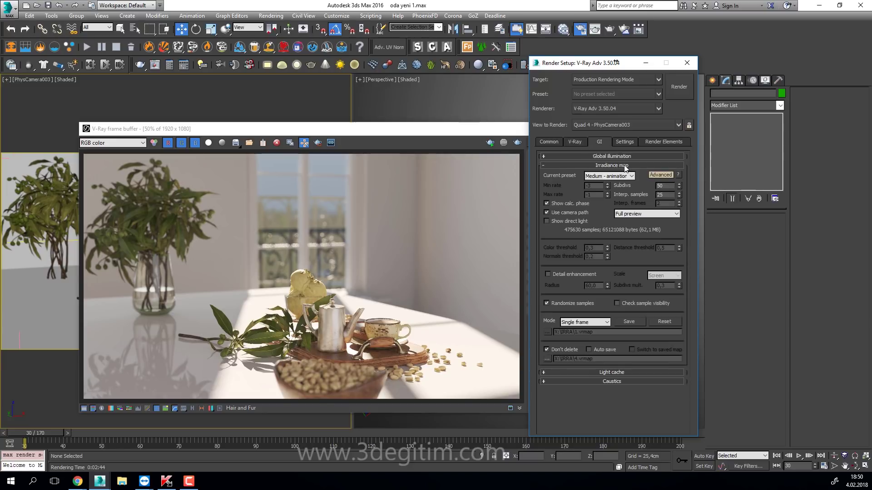
{"action": "left_click", "coordinate": [625, 165]}
{"action": "left_click", "coordinate": [575, 141]}
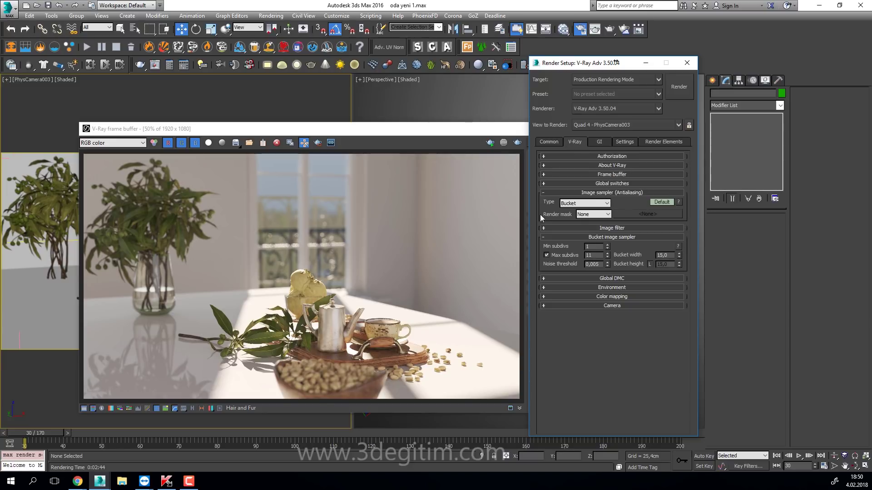
- Reposition the finished render window and zoom around the image
{"action": "left_click", "coordinate": [154, 142]}
{"action": "left_click_drag", "start_coordinate": [318, 129], "coordinate": [259, 117]}
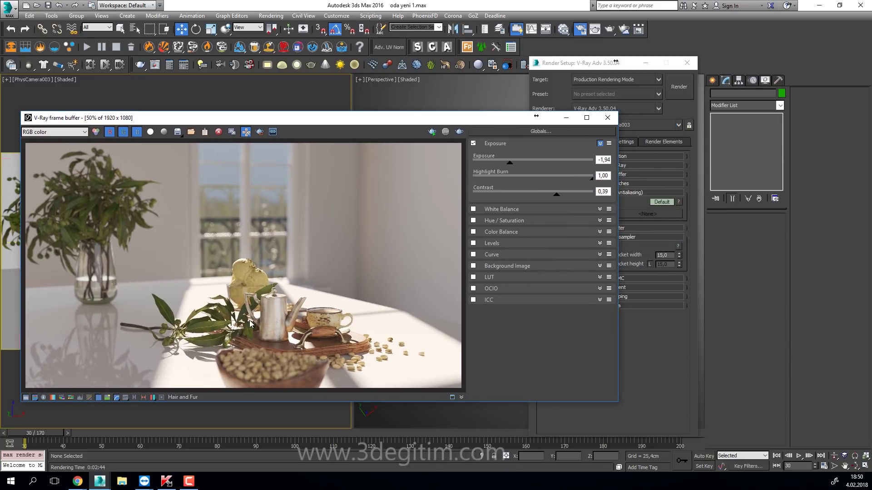
{"action": "scroll", "coordinate": [251, 345], "scroll_direction": "up", "scroll_amount": 2}
{"action": "scroll", "coordinate": [233, 314], "scroll_direction": "down", "scroll_amount": 2}
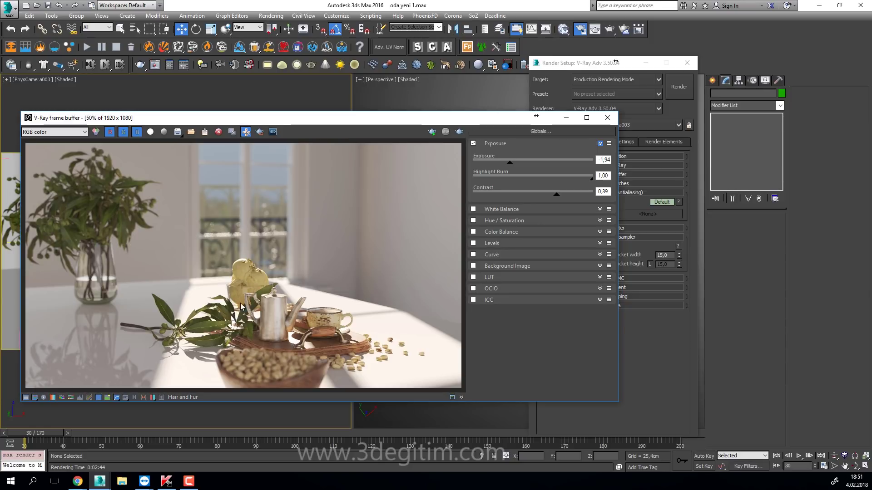
{"action": "mouse_move", "coordinate": [352, 122]}
{"action": "left_mouse_down"}
{"action": "mouse_move", "coordinate": [361, 110]}
{"action": "mouse_move", "coordinate": [356, 115]}
{"action": "left_mouse_up"}
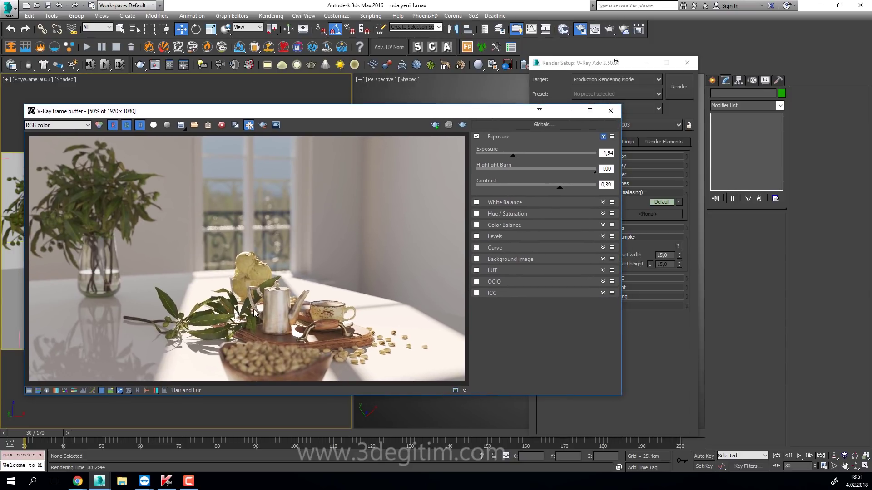
{"action": "scroll", "coordinate": [63, 209], "scroll_direction": "up", "scroll_amount": 1}
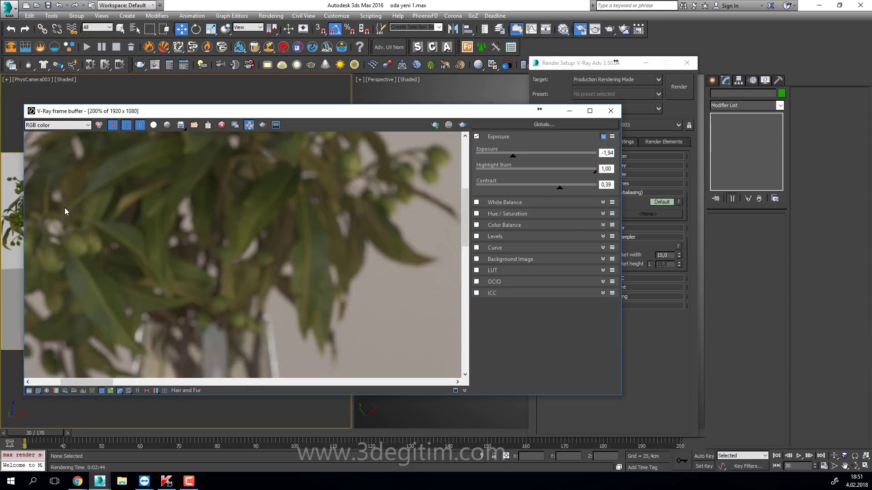
{"action": "scroll", "coordinate": [64, 208], "scroll_direction": "up", "scroll_amount": 1}
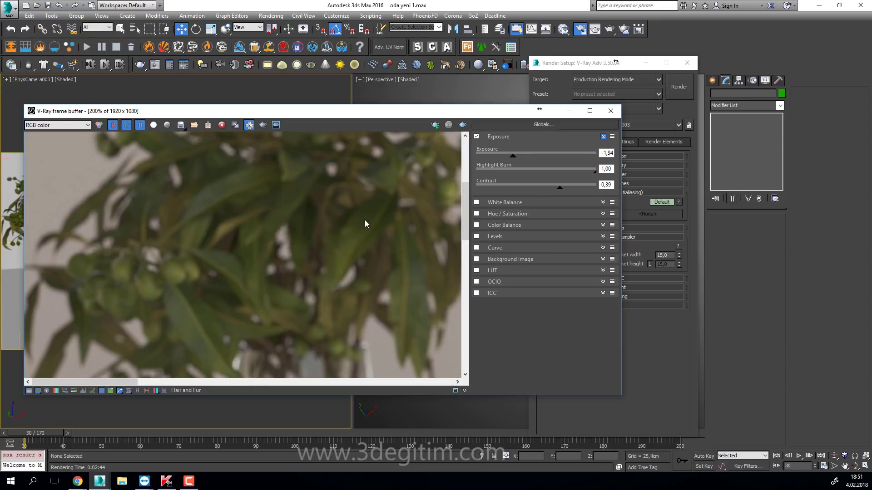
- Inspect the pistachio bowl blur up close, then close Render Setup
{"action": "mouse_move", "coordinate": [364, 220]}
{"action": "middle_mouse_down"}
{"action": "mouse_move", "coordinate": [277, 171]}
{"action": "mouse_move", "coordinate": [229, 246]}
{"action": "middle_mouse_up"}
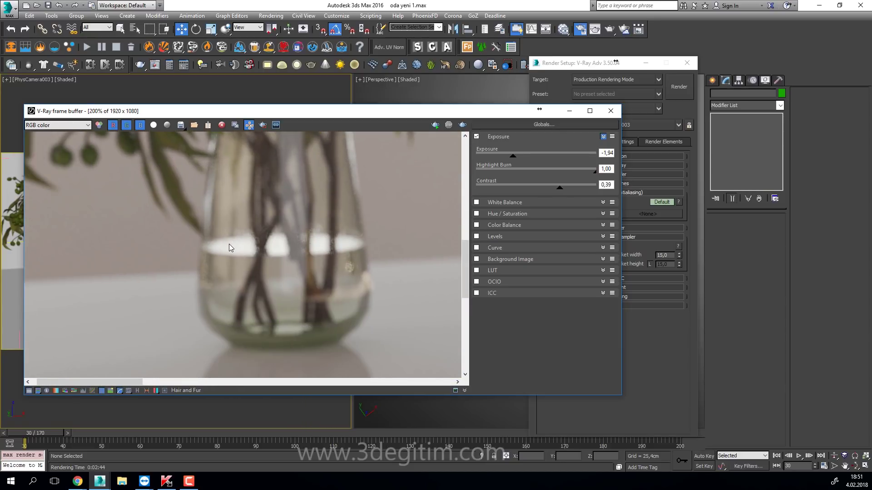
{"action": "scroll", "coordinate": [201, 262], "scroll_direction": "down", "scroll_amount": 1}
{"action": "scroll", "coordinate": [202, 263], "scroll_direction": "down", "scroll_amount": 1}
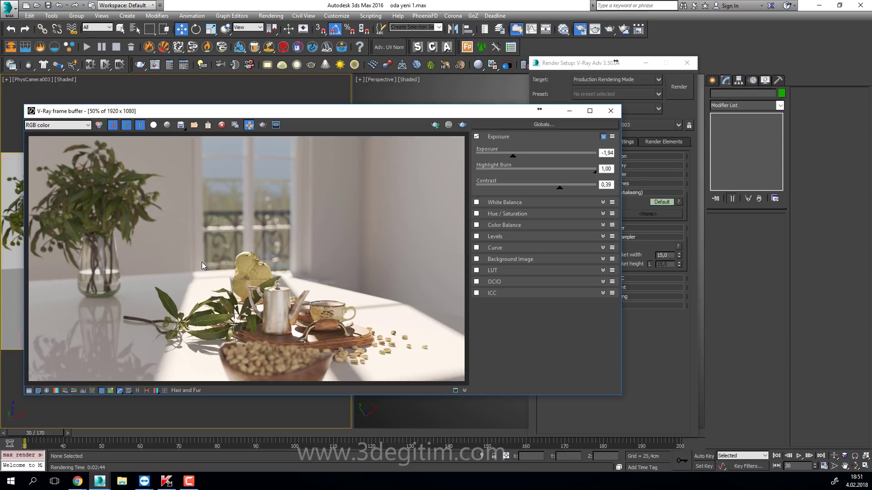
{"action": "scroll", "coordinate": [305, 376], "scroll_direction": "up", "scroll_amount": 1}
{"action": "scroll", "coordinate": [318, 357], "scroll_direction": "up", "scroll_amount": 1}
{"action": "middle_click_drag", "start_coordinate": [322, 346], "coordinate": [280, 247]}
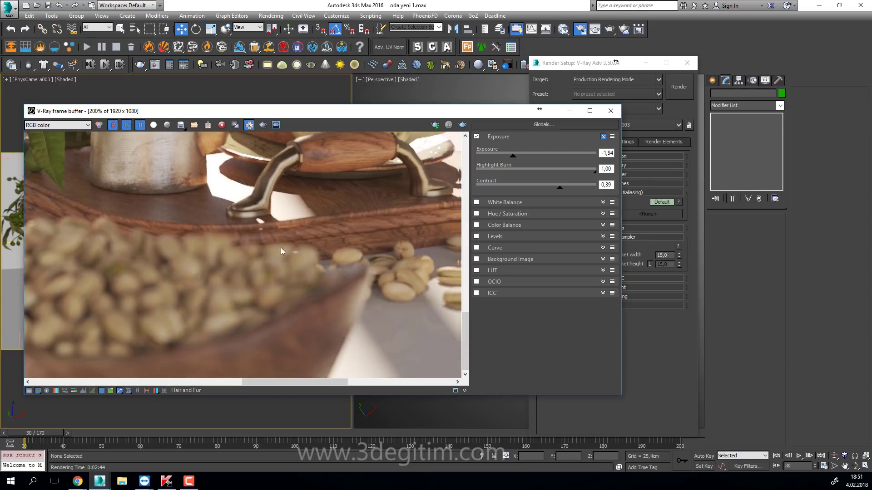
{"action": "scroll", "coordinate": [268, 255], "scroll_direction": "down", "scroll_amount": 1}
{"action": "scroll", "coordinate": [259, 263], "scroll_direction": "down", "scroll_amount": 1}
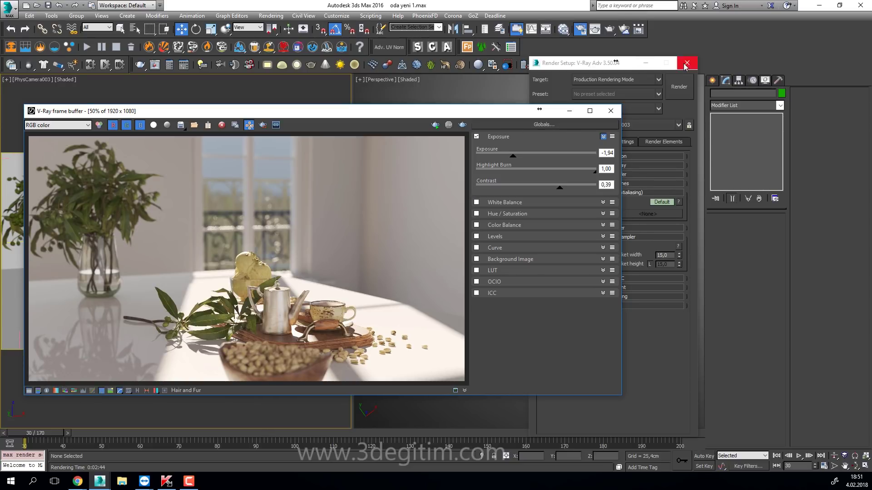
{"action": "left_click", "coordinate": [686, 62]}
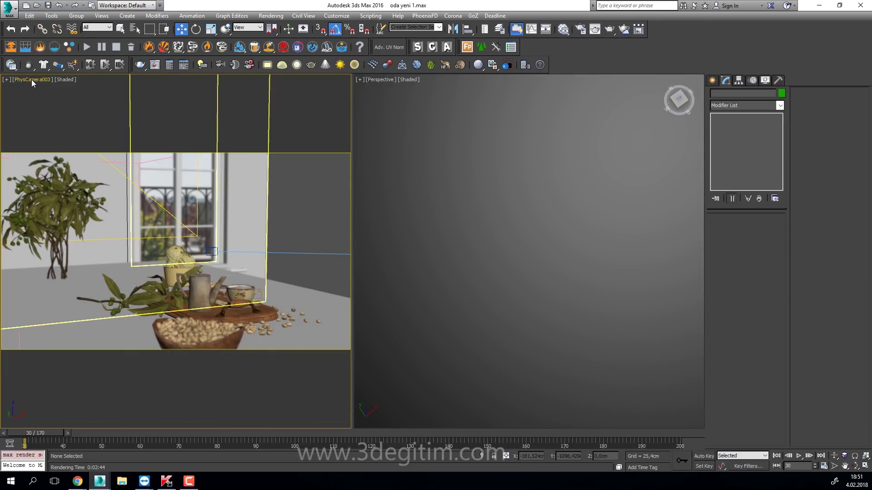
- Set PhysCamera003's aperture to f/1,5 and switch its viewport to Realistic shading
{"action": "left_click", "coordinate": [32, 80]}
{"action": "left_click", "coordinate": [54, 252]}
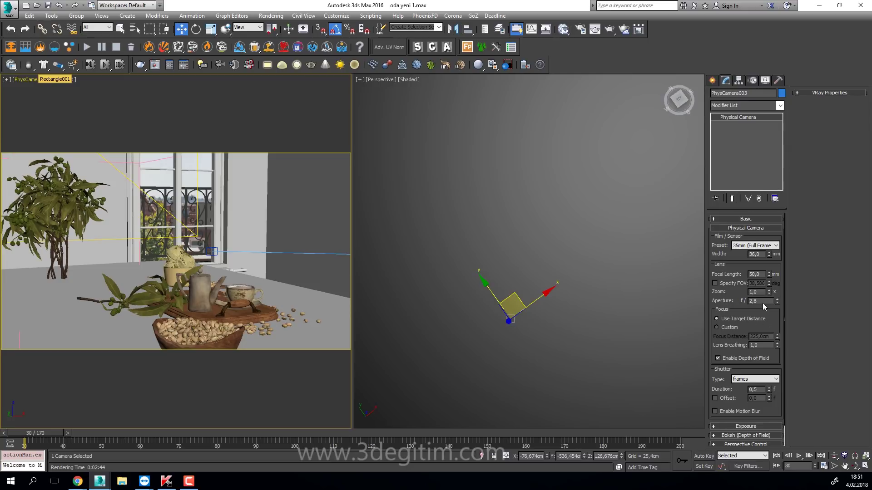
{"action": "mouse_move", "coordinate": [756, 301]}
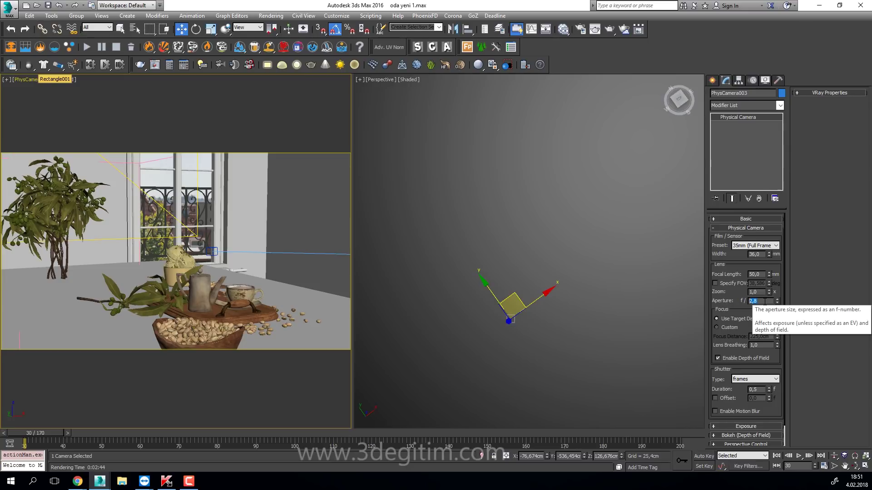
{"action": "type", "text": "1,5"}
{"action": "key", "text": "Return"}
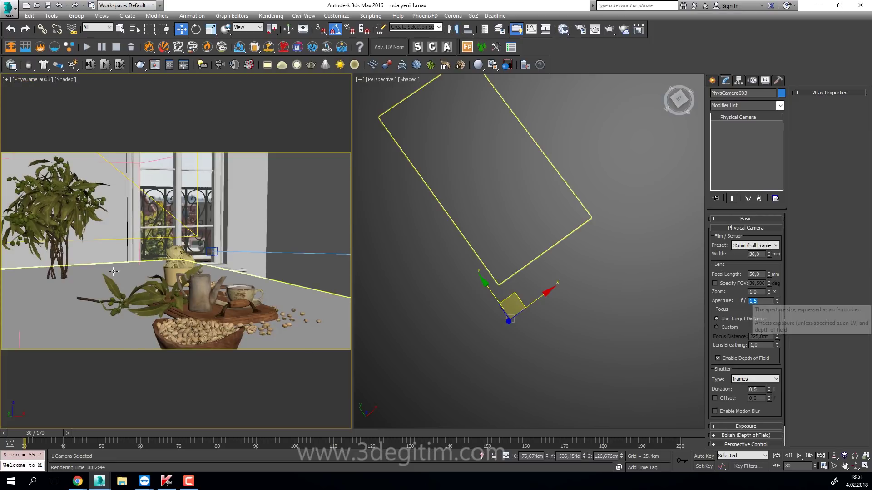
{"action": "left_click", "coordinate": [67, 80]}
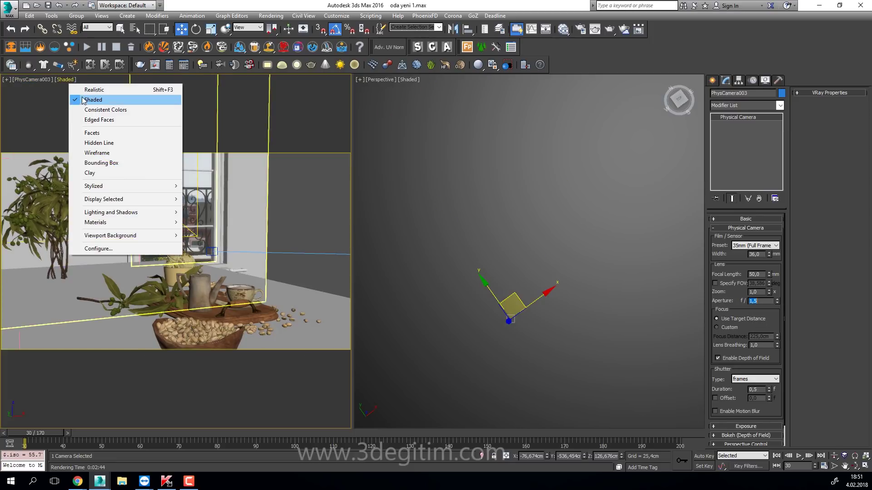
{"action": "left_click", "coordinate": [93, 89]}
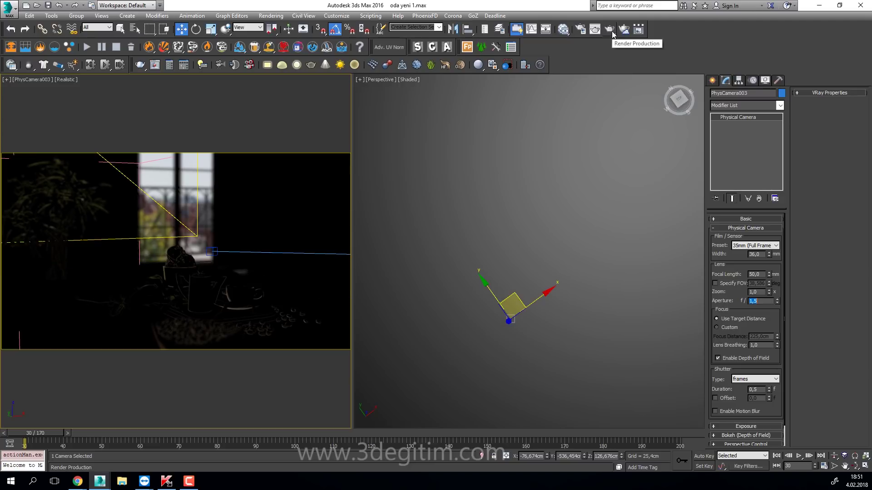
- Look up Samyang T1.5 lenses in the browser and inspect the camera's 50,0 mm focal length
{"action": "key", "text": "alt+Tab"}
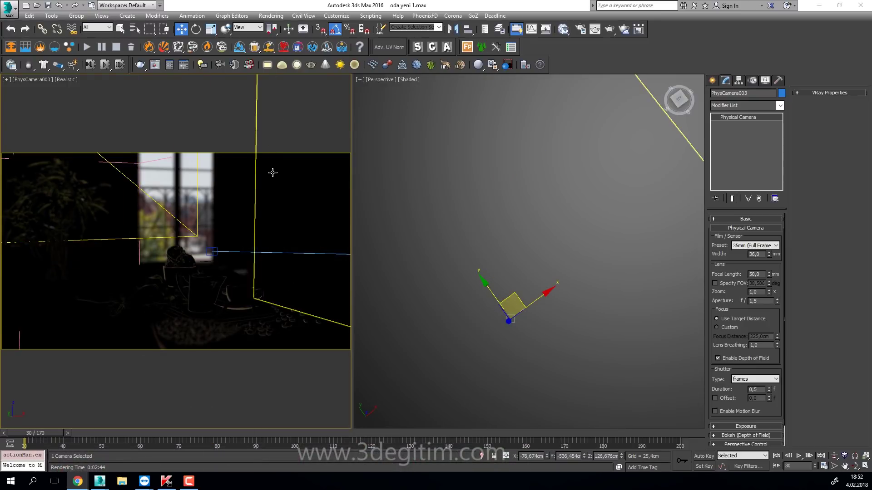
{"action": "double_click", "coordinate": [754, 274]}
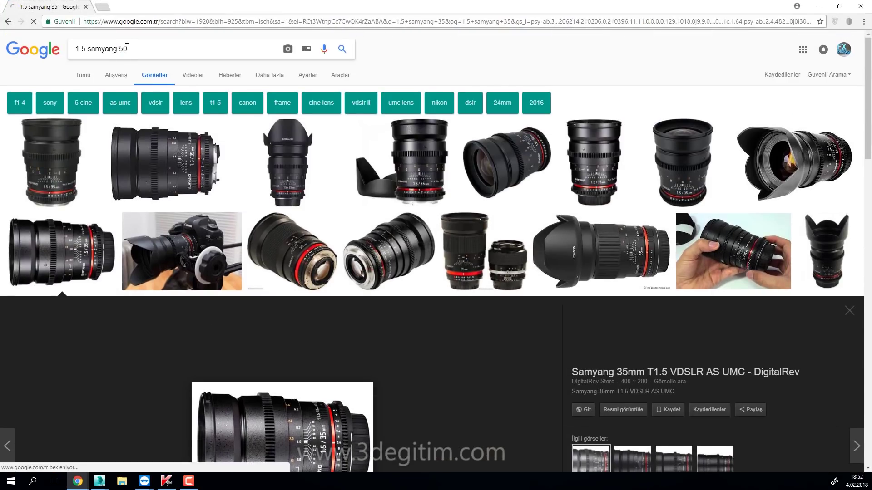
- Search for the Samyang 50mm T1.5 lens, preview it, then return to 3ds Max and select Rectangle005
{"action": "key", "text": "Return"}
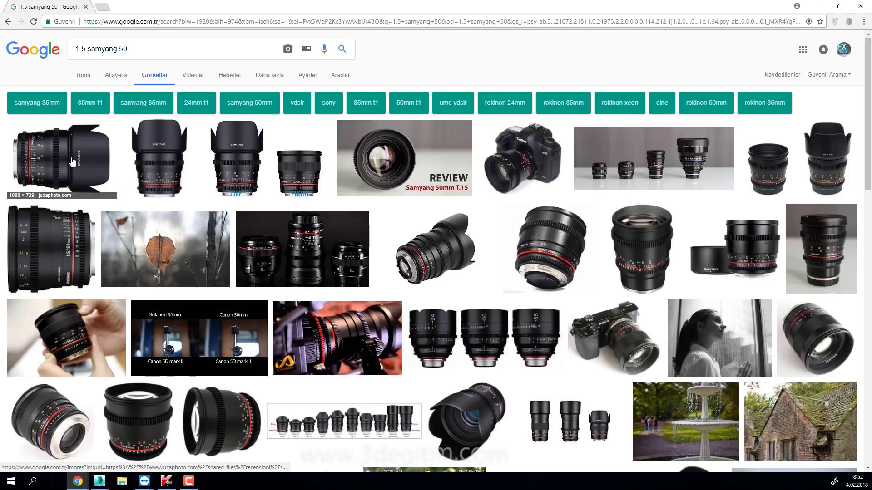
{"action": "left_click", "coordinate": [59, 159]}
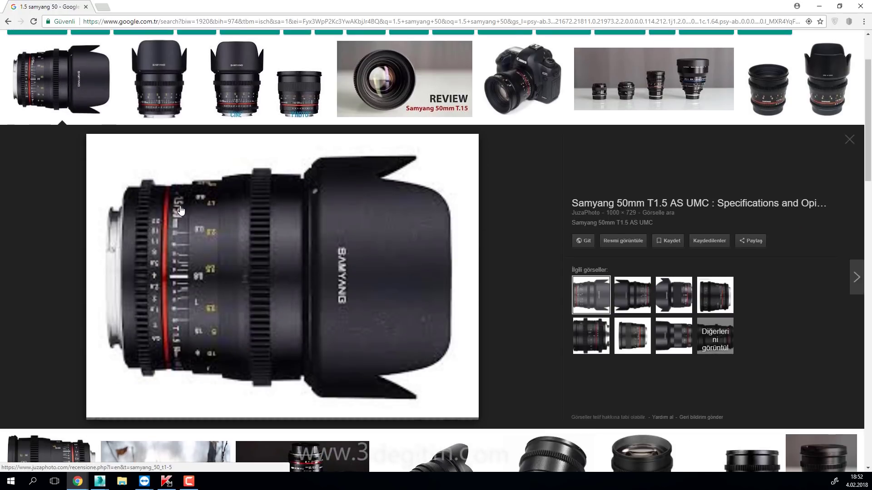
{"action": "left_click", "coordinate": [819, 5]}
{"action": "left_click", "coordinate": [216, 221]}
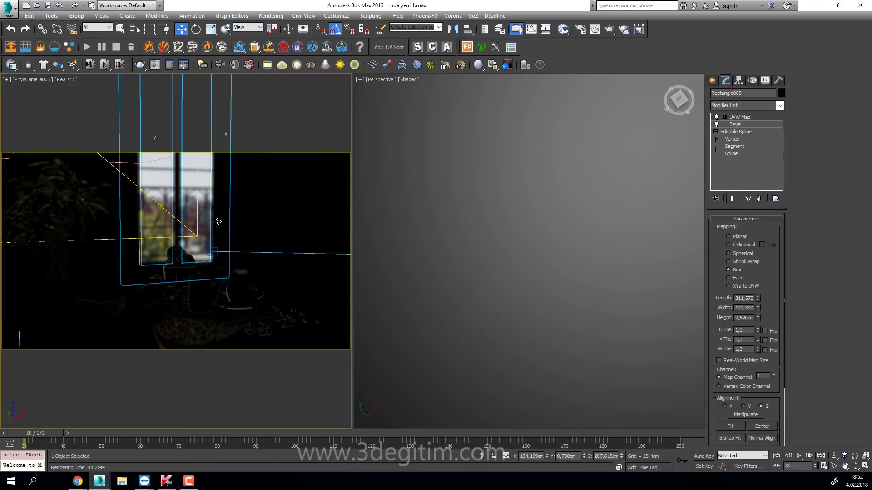
- Launch a production render of the PhysCamera003 view in the V-Ray frame buffer
{"action": "left_click", "coordinate": [613, 30]}
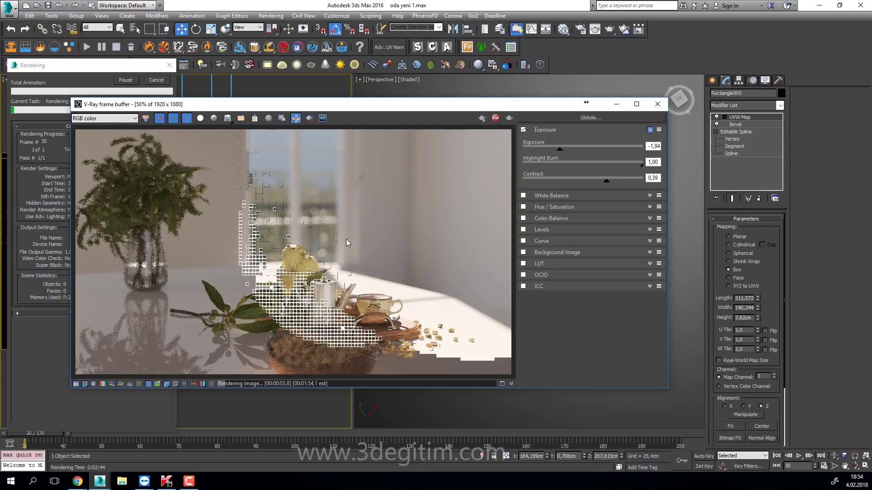
- Zoom into the render to inspect the blurred window bokeh
{"action": "double_click", "coordinate": [323, 214]}
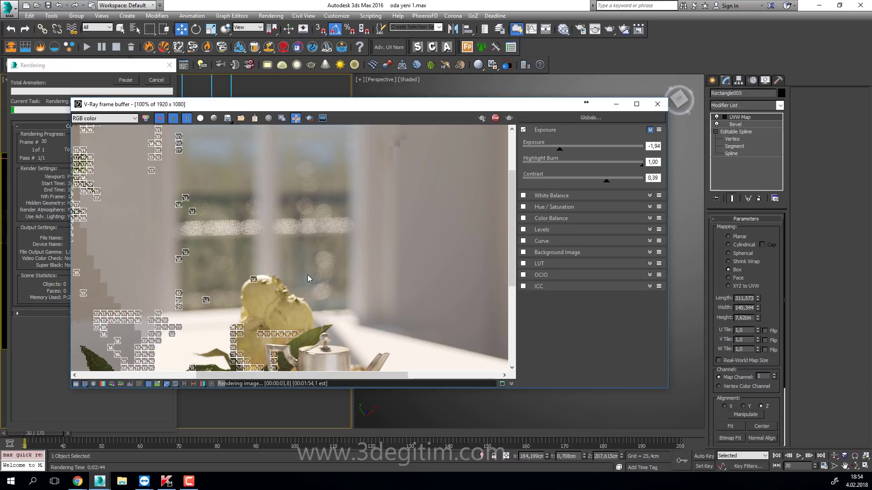
{"action": "scroll", "coordinate": [307, 274], "scroll_direction": "down", "scroll_amount": 2}
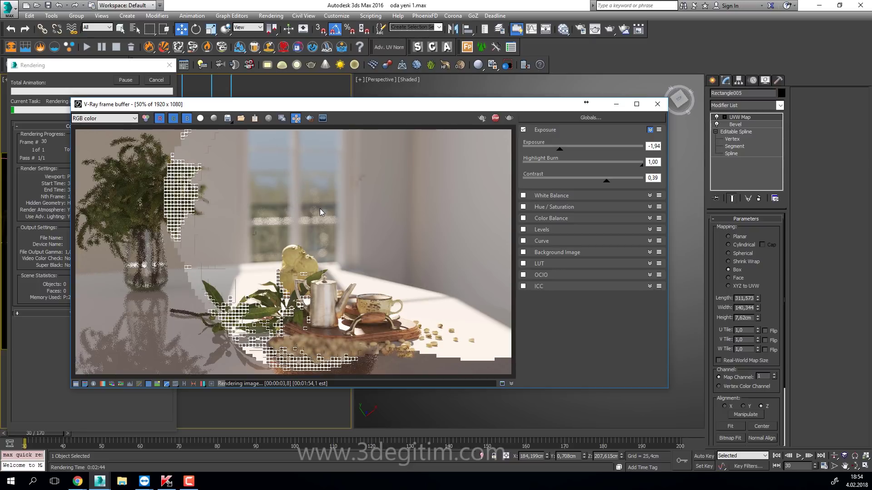
{"action": "scroll", "coordinate": [320, 208], "scroll_direction": "up", "scroll_amount": 1}
{"action": "scroll", "coordinate": [319, 208], "scroll_direction": "up", "scroll_amount": 1}
{"action": "scroll", "coordinate": [320, 208], "scroll_direction": "down", "scroll_amount": 1}
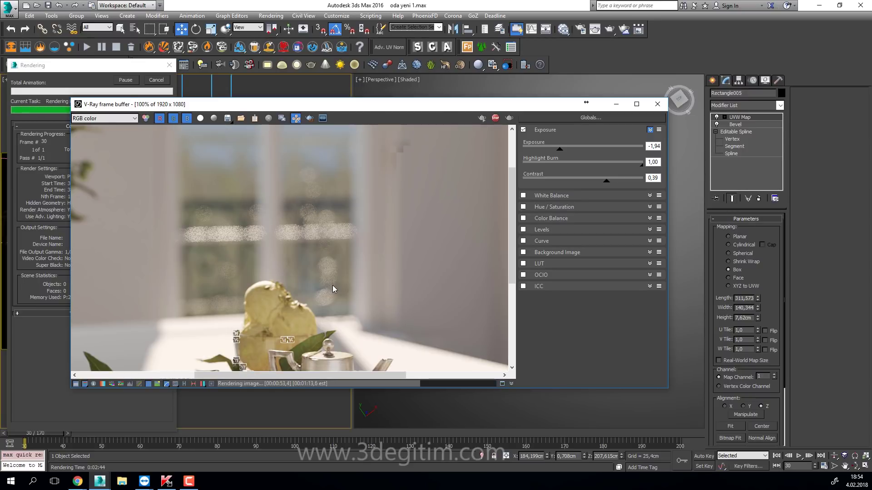
{"action": "scroll", "coordinate": [332, 287], "scroll_direction": "down", "scroll_amount": 1}
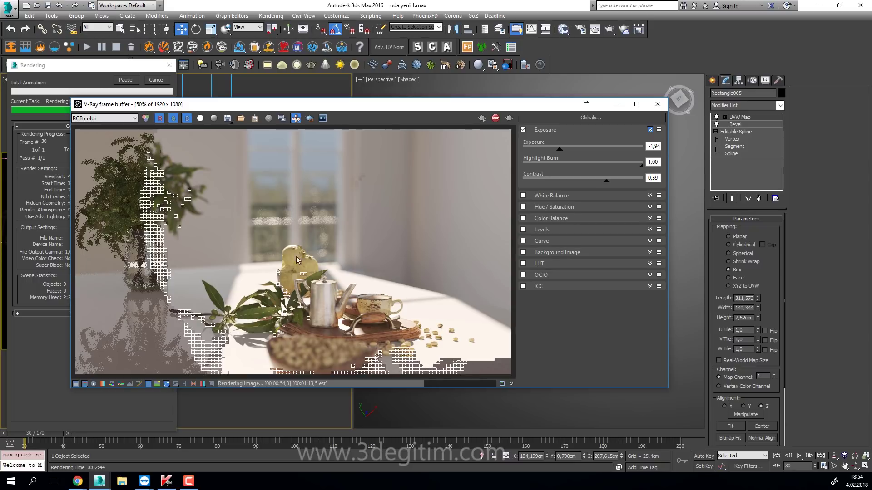
{"action": "scroll", "coordinate": [318, 231], "scroll_direction": "up", "scroll_amount": 1}
{"action": "scroll", "coordinate": [254, 202], "scroll_direction": "up", "scroll_amount": 1}
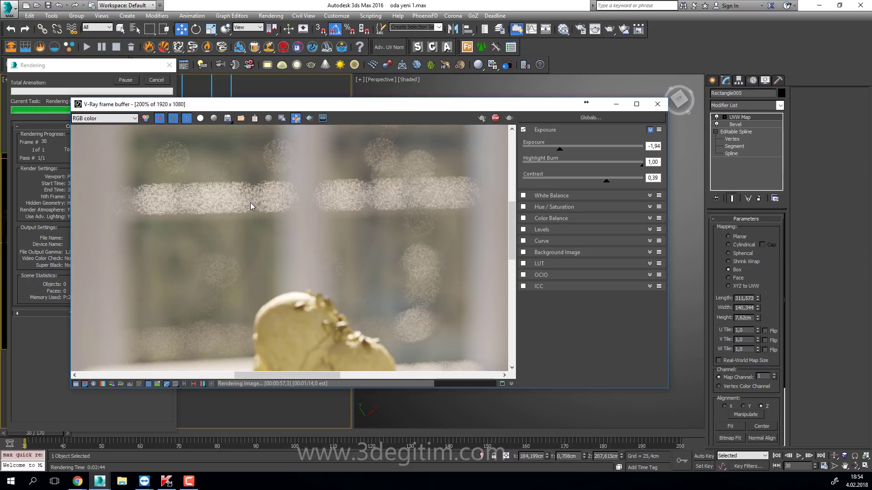
{"action": "scroll", "coordinate": [257, 184], "scroll_direction": "down", "scroll_amount": 1}
{"action": "scroll", "coordinate": [257, 181], "scroll_direction": "down", "scroll_amount": 1}
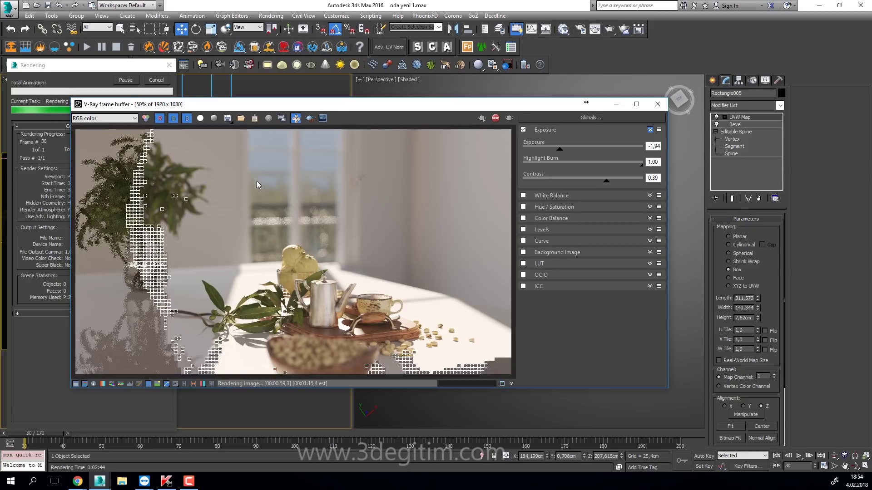
{"action": "scroll", "coordinate": [143, 178], "scroll_direction": "up", "scroll_amount": 1}
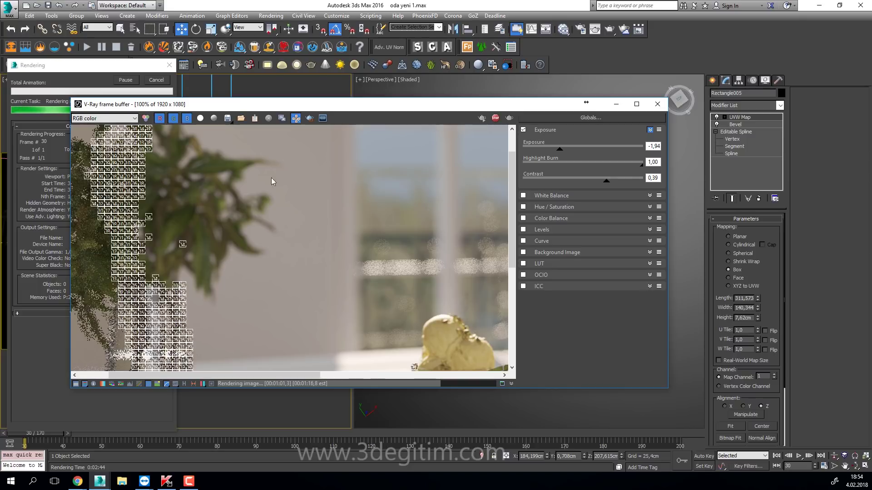
{"action": "scroll", "coordinate": [385, 193], "scroll_direction": "down", "scroll_amount": 2}
{"action": "scroll", "coordinate": [340, 264], "scroll_direction": "up", "scroll_amount": 2}
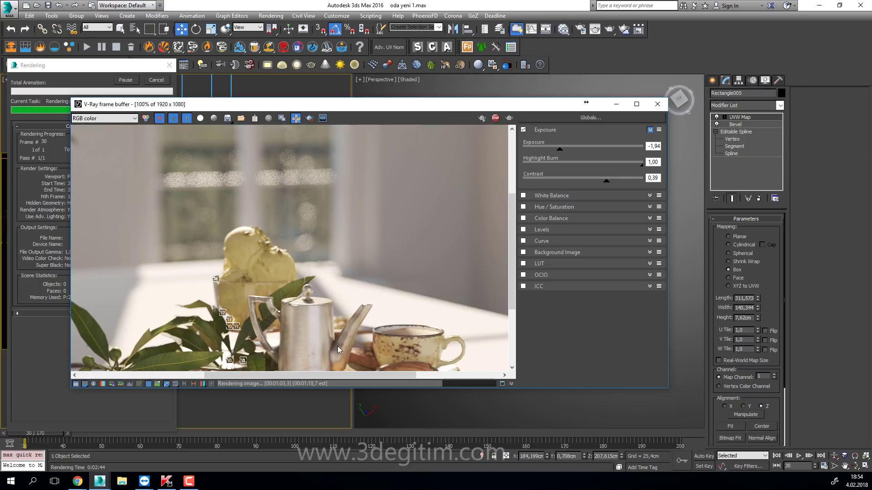
- Pan to the teapot and cup, then bring up the render history list
{"action": "middle_click_drag", "start_coordinate": [337, 346], "coordinate": [318, 277]}
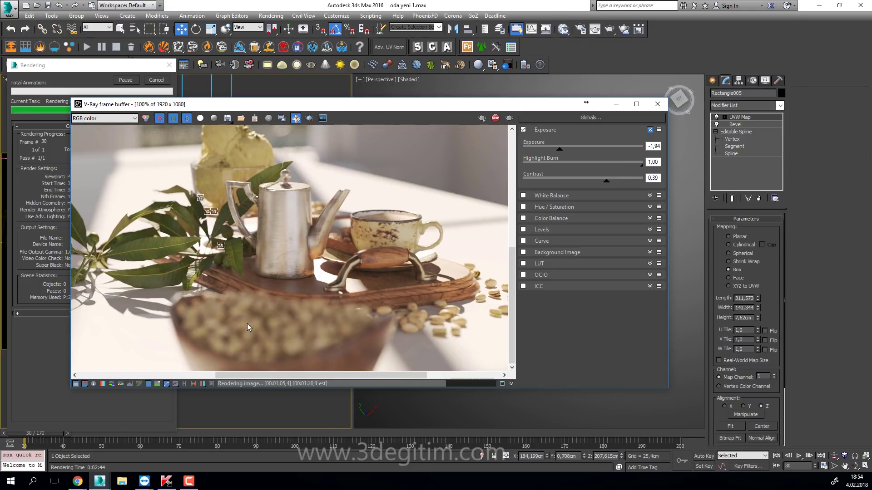
{"action": "scroll", "coordinate": [247, 323], "scroll_direction": "down", "scroll_amount": 1}
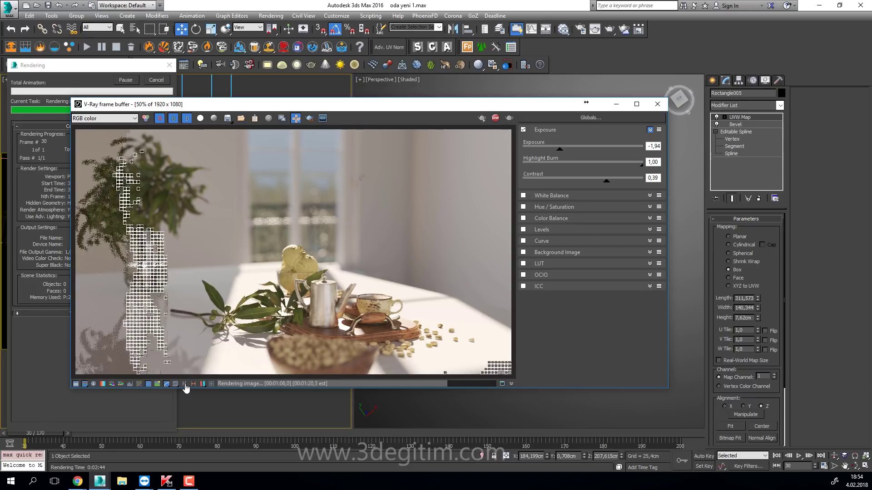
{"action": "left_click", "coordinate": [185, 384]}
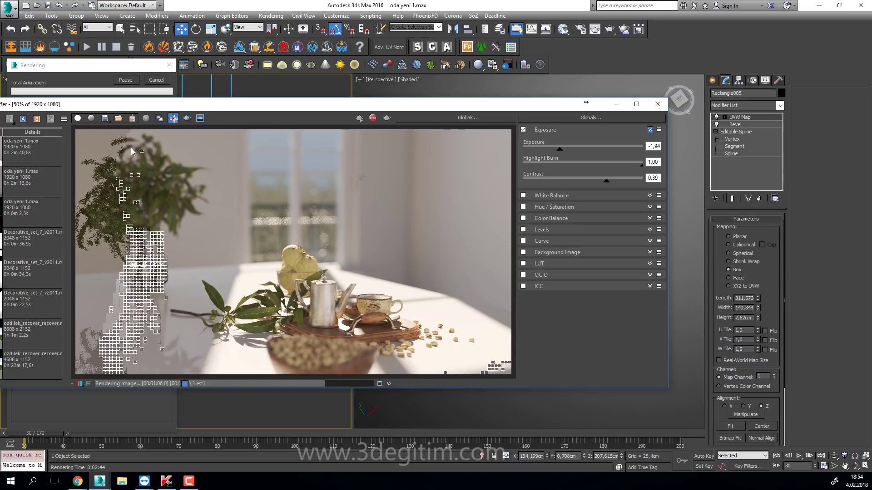
- Load the earlier 2m 40s render for A/B comparison and zoom in on the teapot
{"action": "left_click", "coordinate": [28, 148]}
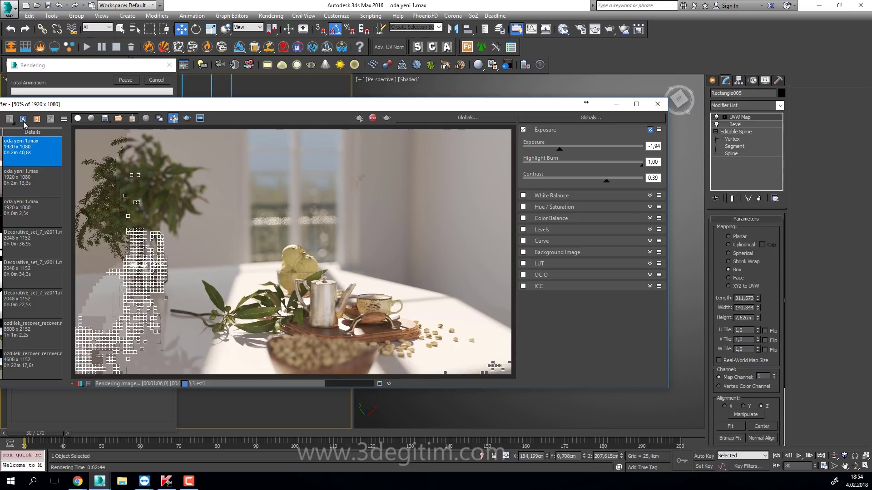
{"action": "left_click", "coordinate": [24, 119]}
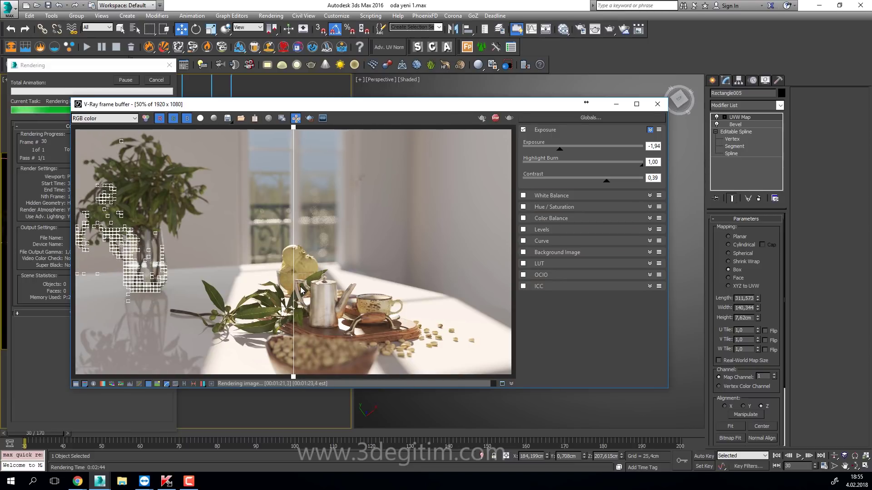
{"action": "double_click", "coordinate": [307, 265]}
{"action": "scroll", "coordinate": [290, 254], "scroll_direction": "down", "scroll_amount": 3}
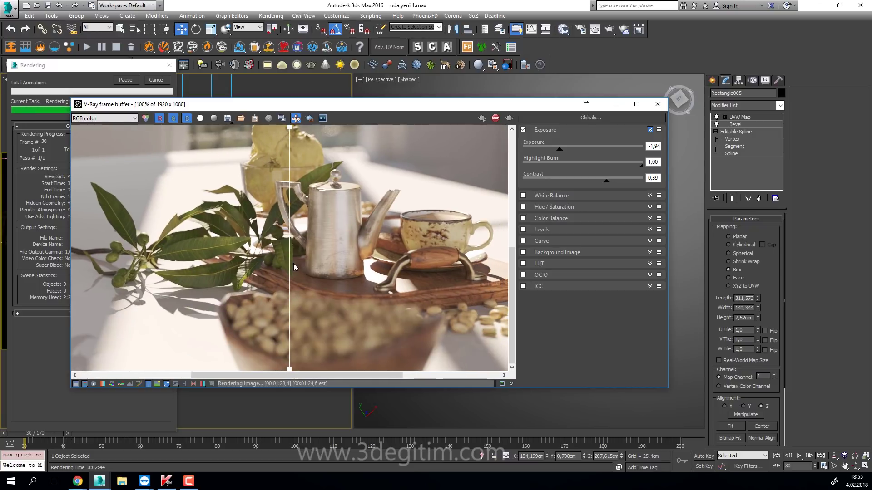
- Sweep the compare divider across the teapot, ice cream, window and vase
{"action": "mouse_move", "coordinate": [289, 267]}
{"action": "left_mouse_down"}
{"action": "mouse_move", "coordinate": [97, 277]}
{"action": "mouse_move", "coordinate": [512, 274]}
{"action": "mouse_move", "coordinate": [248, 263]}
{"action": "left_mouse_up"}
{"action": "middle_click_drag", "start_coordinate": [281, 205], "coordinate": [285, 255]}
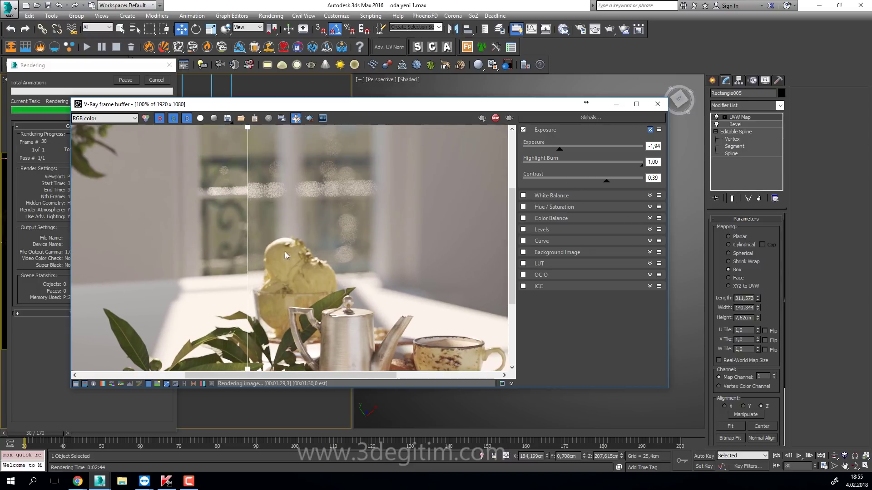
{"action": "mouse_move", "coordinate": [252, 223]}
{"action": "left_mouse_down"}
{"action": "mouse_move", "coordinate": [412, 234]}
{"action": "mouse_move", "coordinate": [88, 233]}
{"action": "left_mouse_up"}
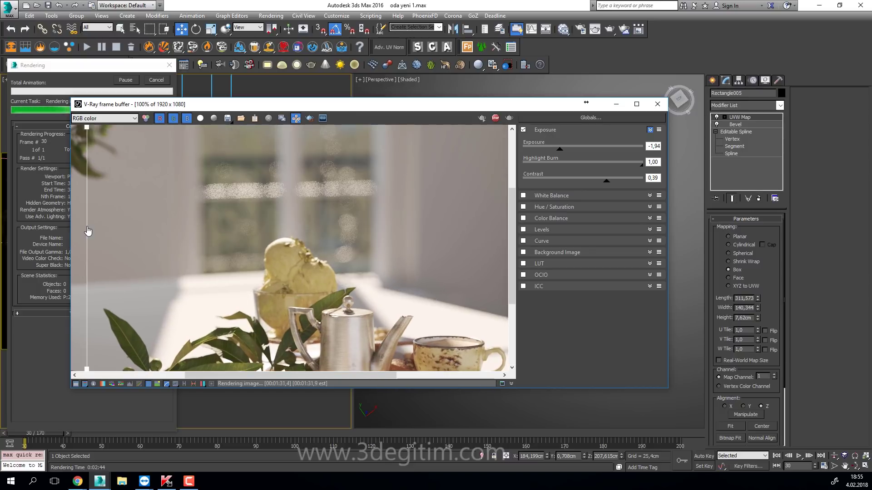
{"action": "middle_click_drag", "start_coordinate": [197, 232], "coordinate": [321, 295]}
{"action": "mouse_move", "coordinate": [90, 229]}
{"action": "left_mouse_down"}
{"action": "mouse_move", "coordinate": [272, 237]}
{"action": "mouse_move", "coordinate": [88, 243]}
{"action": "left_mouse_up"}
{"action": "middle_click_drag", "start_coordinate": [140, 227], "coordinate": [233, 237]}
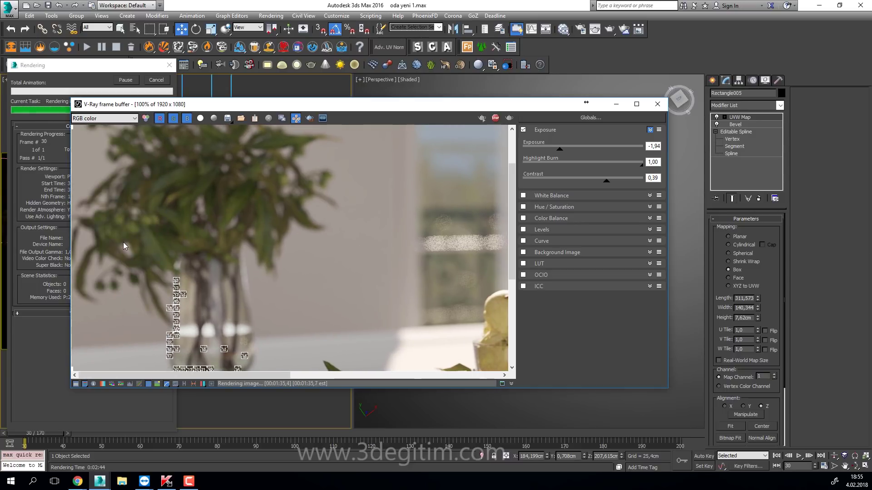
{"action": "scroll", "coordinate": [191, 278], "scroll_direction": "down", "scroll_amount": 1}
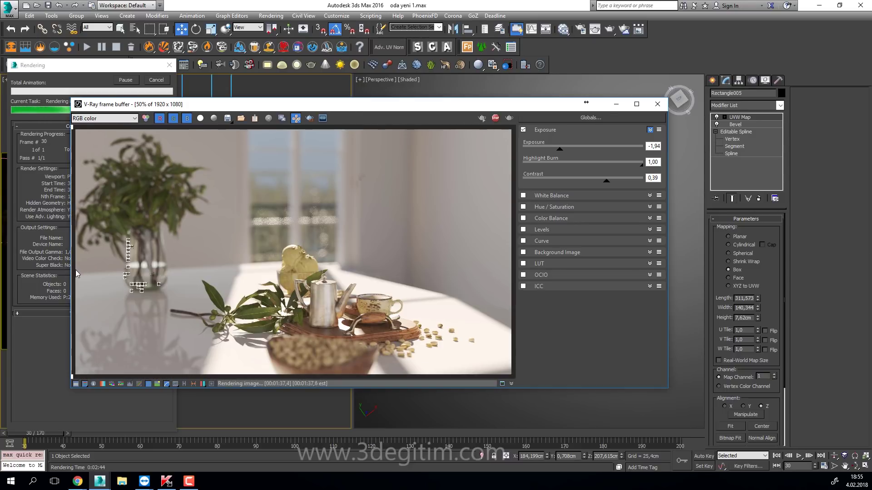
{"action": "left_click_drag", "start_coordinate": [71, 261], "coordinate": [133, 266]}
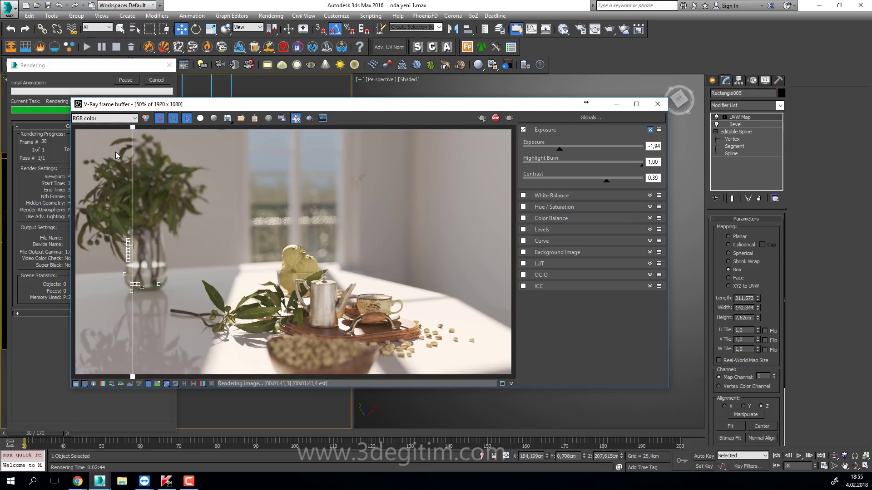
- Compare the new and f/2.8 renders around the teapot while the render finishes
{"action": "scroll", "coordinate": [116, 156], "scroll_direction": "up", "scroll_amount": 1}
{"action": "middle_click_drag", "start_coordinate": [103, 194], "coordinate": [142, 200]}
{"action": "mouse_move", "coordinate": [132, 204]}
{"action": "left_mouse_down"}
{"action": "mouse_move", "coordinate": [380, 219]}
{"action": "mouse_move", "coordinate": [310, 241]}
{"action": "mouse_move", "coordinate": [101, 253]}
{"action": "mouse_move", "coordinate": [384, 243]}
{"action": "mouse_move", "coordinate": [171, 243]}
{"action": "mouse_move", "coordinate": [479, 285]}
{"action": "mouse_move", "coordinate": [130, 255]}
{"action": "mouse_move", "coordinate": [366, 255]}
{"action": "mouse_move", "coordinate": [105, 255]}
{"action": "mouse_move", "coordinate": [236, 238]}
{"action": "mouse_move", "coordinate": [443, 233]}
{"action": "mouse_move", "coordinate": [119, 228]}
{"action": "mouse_move", "coordinate": [370, 231]}
{"action": "mouse_move", "coordinate": [104, 254]}
{"action": "mouse_move", "coordinate": [432, 255]}
{"action": "mouse_move", "coordinate": [124, 255]}
{"action": "mouse_move", "coordinate": [164, 266]}
{"action": "mouse_move", "coordinate": [507, 276]}
{"action": "mouse_move", "coordinate": [308, 325]}
{"action": "mouse_move", "coordinate": [80, 304]}
{"action": "mouse_move", "coordinate": [456, 303]}
{"action": "mouse_move", "coordinate": [89, 303]}
{"action": "mouse_move", "coordinate": [404, 301]}
{"action": "mouse_move", "coordinate": [77, 313]}
{"action": "mouse_move", "coordinate": [363, 313]}
{"action": "mouse_move", "coordinate": [143, 313]}
{"action": "mouse_move", "coordinate": [177, 330]}
{"action": "left_mouse_up"}
{"action": "scroll", "coordinate": [369, 230], "scroll_direction": "down", "scroll_amount": 1}
{"action": "scroll", "coordinate": [309, 326], "scroll_direction": "up", "scroll_amount": 2}
{"action": "scroll", "coordinate": [333, 310], "scroll_direction": "down", "scroll_amount": 1}
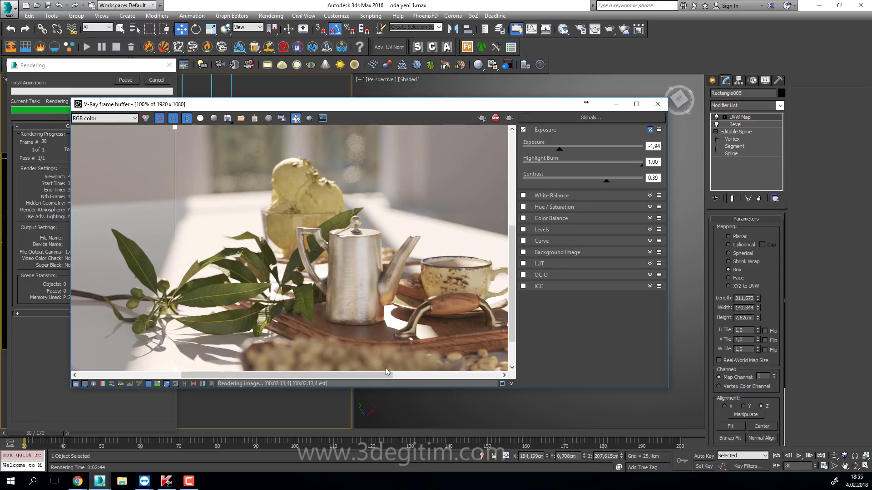
{"action": "scroll", "coordinate": [386, 368], "scroll_direction": "down", "scroll_amount": 2}
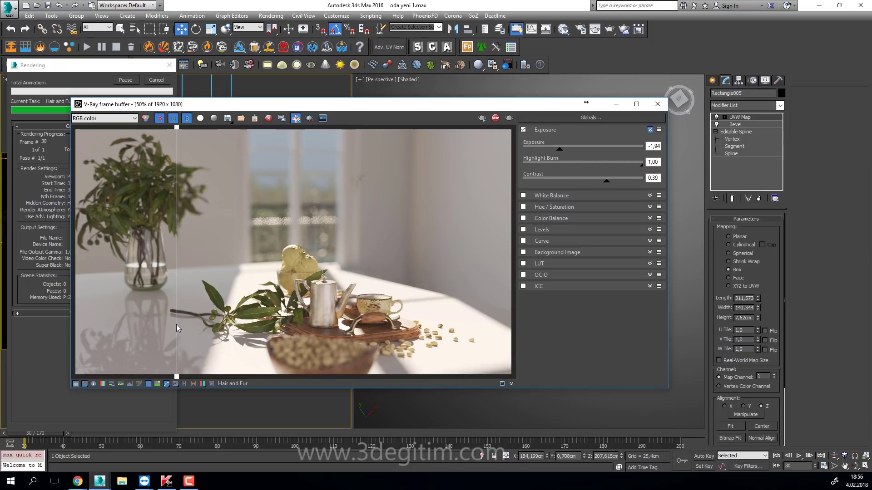
- Slide the compare divider past the vase and across the tray, then move the window
{"action": "mouse_move", "coordinate": [176, 328]}
{"action": "left_mouse_down"}
{"action": "mouse_move", "coordinate": [447, 325]}
{"action": "mouse_move", "coordinate": [103, 325]}
{"action": "mouse_move", "coordinate": [281, 320]}
{"action": "left_mouse_up"}
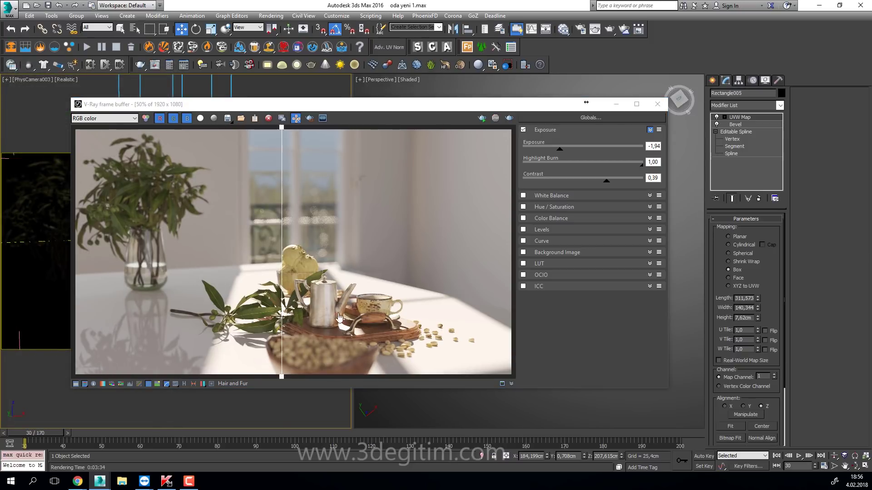
{"action": "mouse_move", "coordinate": [338, 316]}
{"action": "left_mouse_down"}
{"action": "mouse_move", "coordinate": [487, 333]}
{"action": "mouse_move", "coordinate": [72, 315]}
{"action": "mouse_move", "coordinate": [334, 311]}
{"action": "mouse_move", "coordinate": [84, 301]}
{"action": "mouse_move", "coordinate": [370, 295]}
{"action": "mouse_move", "coordinate": [74, 290]}
{"action": "mouse_move", "coordinate": [420, 290]}
{"action": "mouse_move", "coordinate": [78, 286]}
{"action": "mouse_move", "coordinate": [509, 286]}
{"action": "mouse_move", "coordinate": [103, 277]}
{"action": "mouse_move", "coordinate": [462, 279]}
{"action": "mouse_move", "coordinate": [139, 275]}
{"action": "left_mouse_up"}
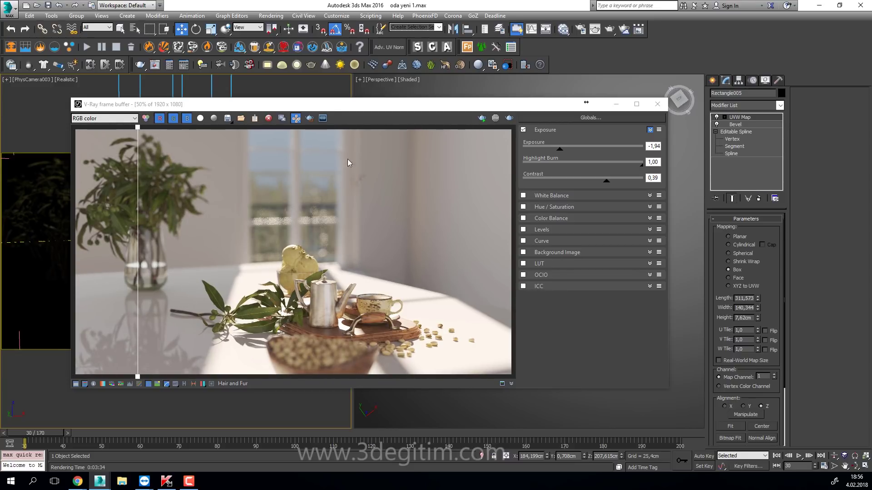
{"action": "left_click_drag", "start_coordinate": [409, 101], "coordinate": [398, 93]}
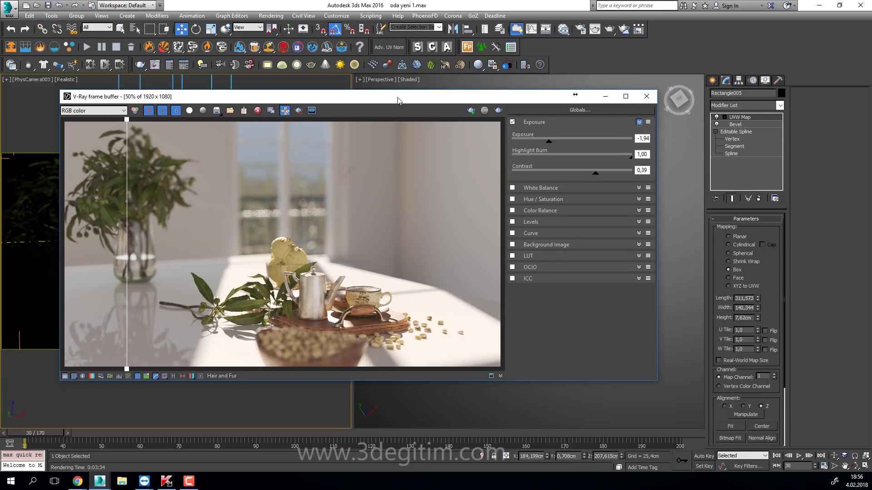
- Hide the finished render and edit PhysCamera003's Lens Zoom value in the Modify panel
{"action": "left_click", "coordinate": [605, 95]}
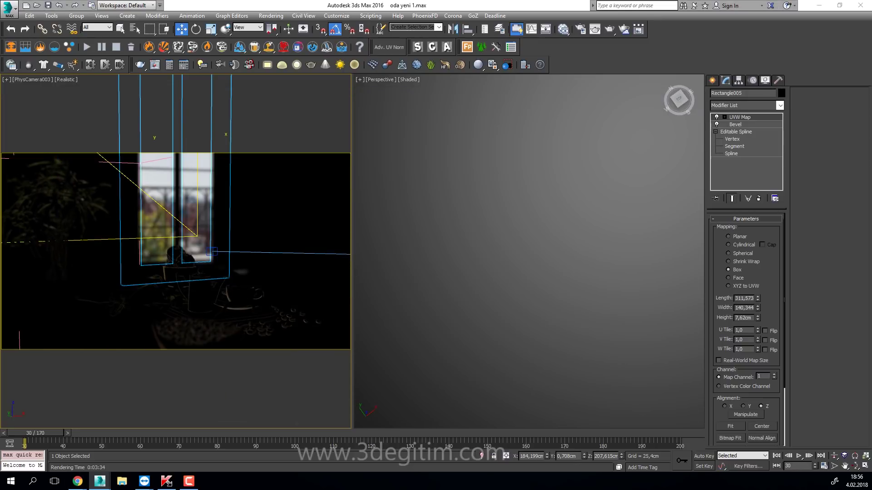
{"action": "key", "text": "F10"}
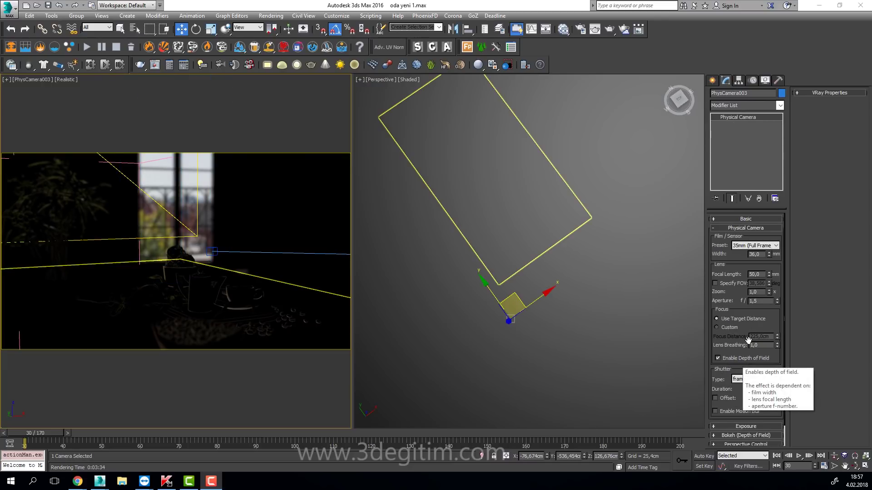
{"action": "left_click", "coordinate": [756, 292]}
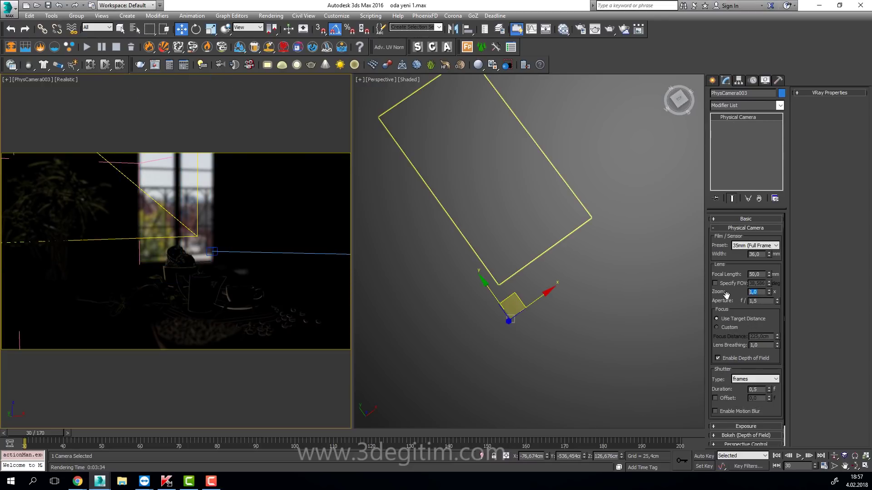
{"action": "left_click", "coordinate": [761, 292]}
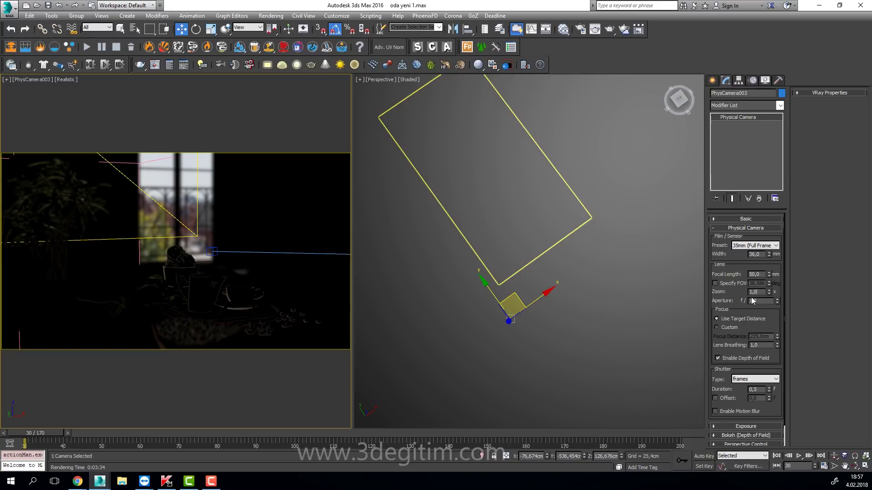
{"action": "type", "text": "1,5"}
- Select the tray, bowl and table in the camera view
{"action": "key", "text": "Return"}
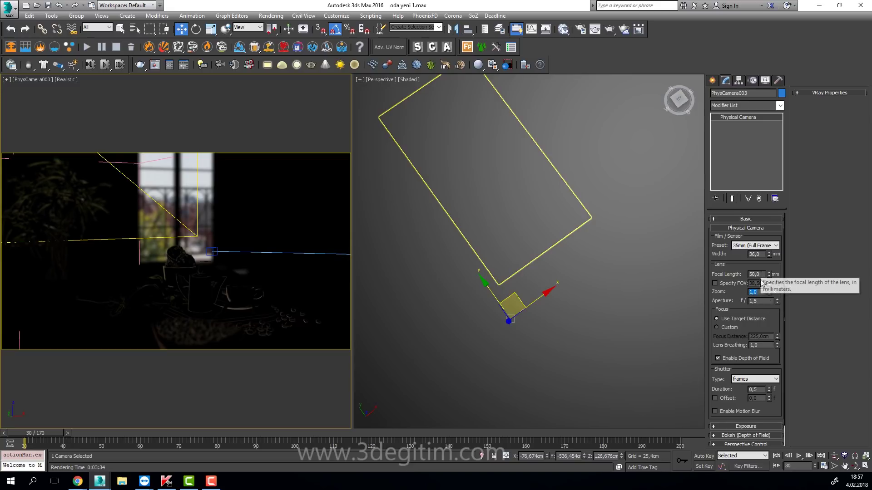
{"action": "left_click", "coordinate": [759, 292]}
{"action": "left_click", "coordinate": [206, 317]}
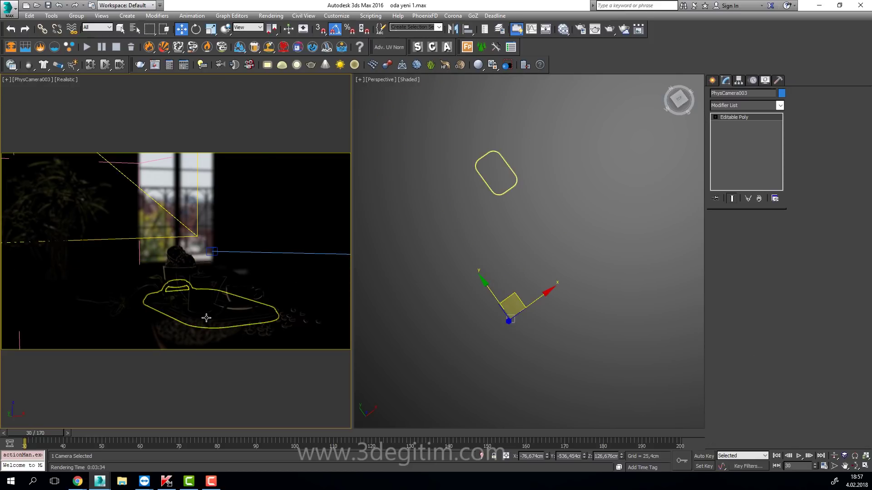
{"action": "left_click", "coordinate": [203, 338], "text": "ctrl"}
{"action": "left_click", "coordinate": [150, 281], "text": "ctrl"}
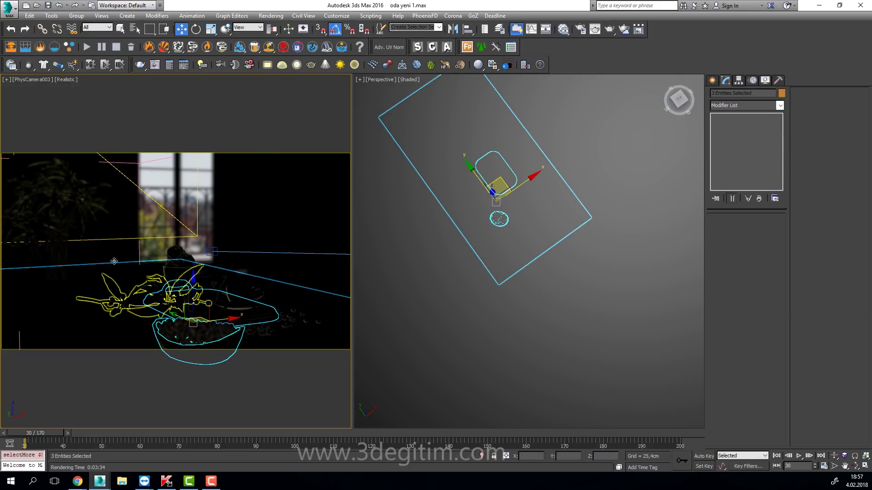
- Close the Pistachios_2_gr group with Group > Close, then clear the selection
{"action": "left_click", "coordinate": [173, 336]}
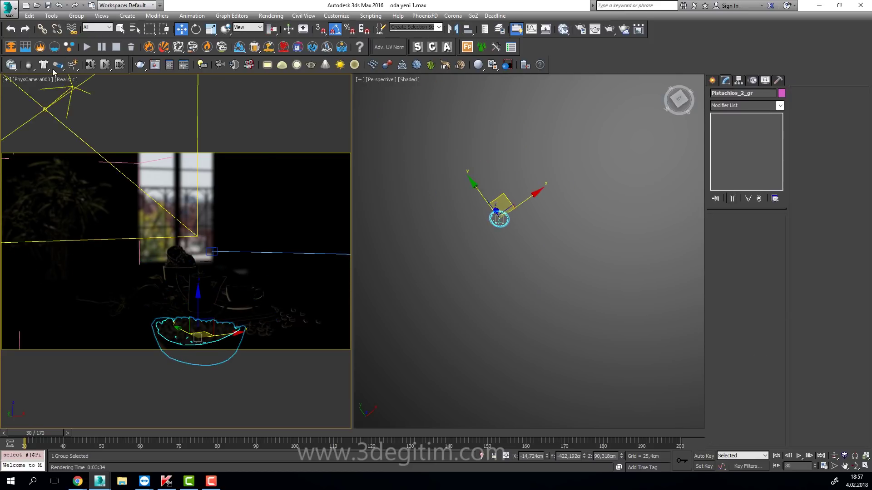
{"action": "left_click", "coordinate": [77, 16]}
{"action": "left_click", "coordinate": [86, 70]}
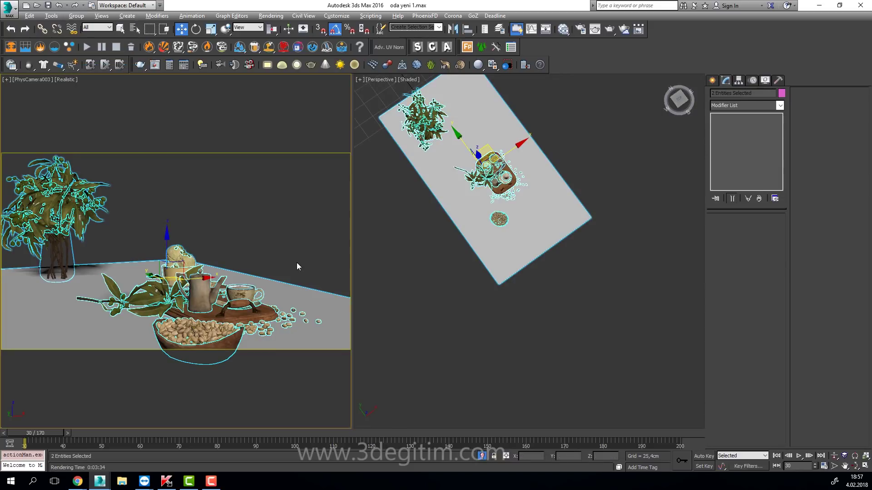
{"action": "left_click", "coordinate": [296, 267]}
{"action": "left_click", "coordinate": [443, 315]}
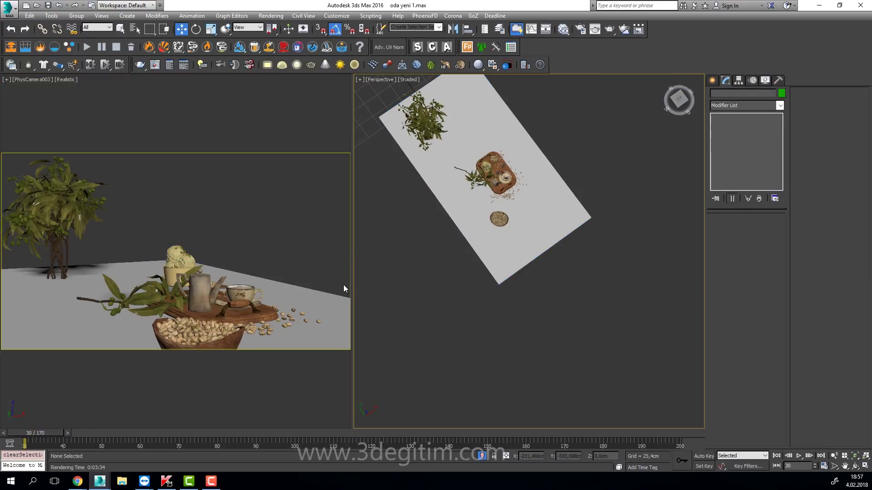
- Reselect PhysCamera003 and zoom in on the ice cream, from Zoom 2,0 upward
{"action": "left_click", "coordinate": [38, 81]}
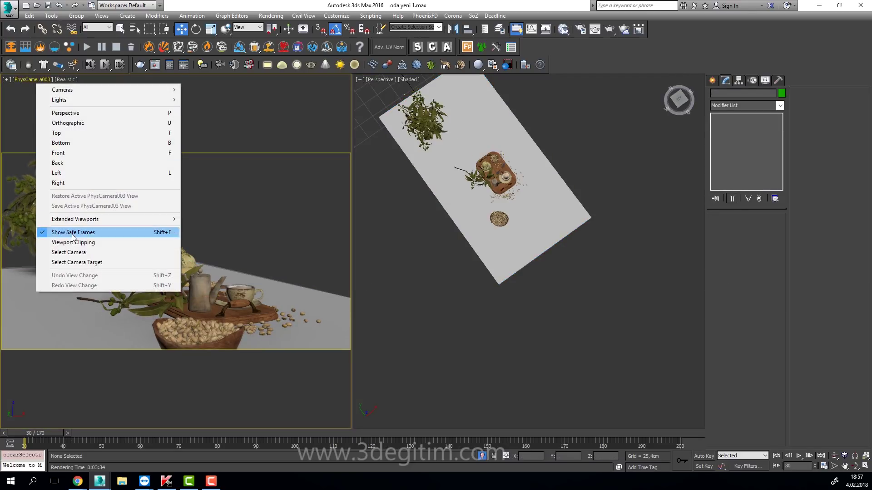
{"action": "left_click", "coordinate": [59, 251]}
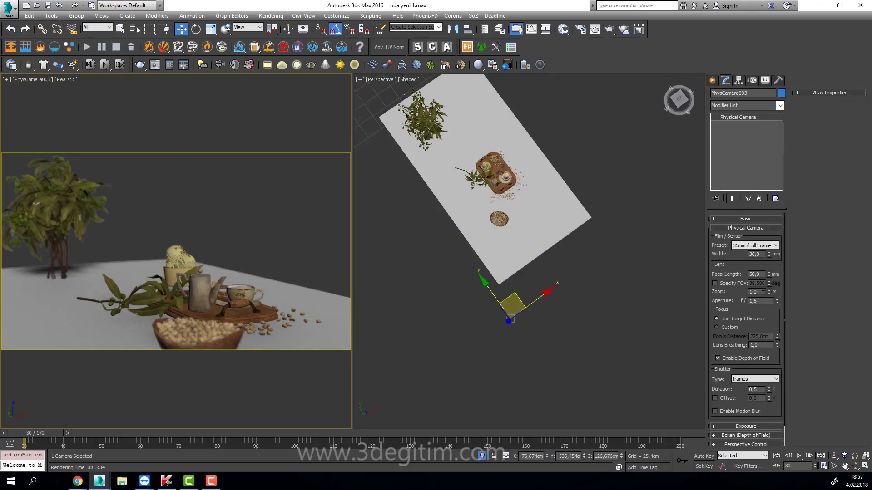
{"action": "type", "text": "2"}
{"action": "key", "text": "Return"}
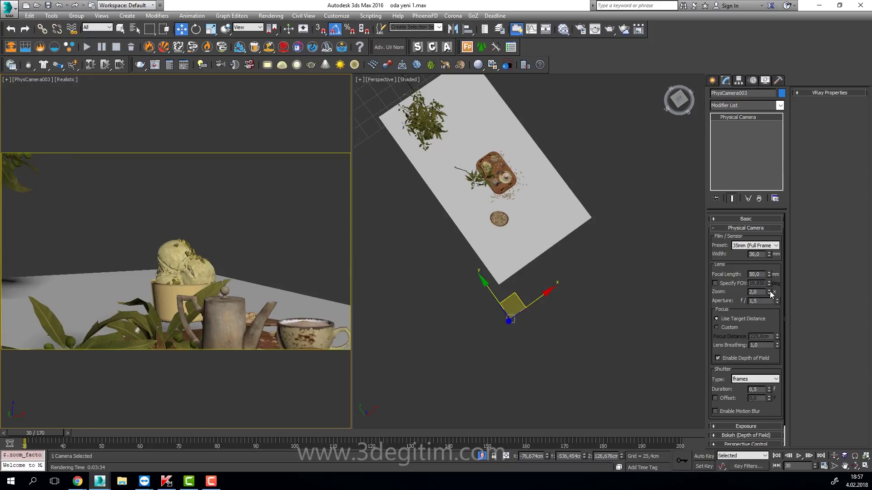
{"action": "left_click_drag", "start_coordinate": [771, 293], "coordinate": [770, 294]}
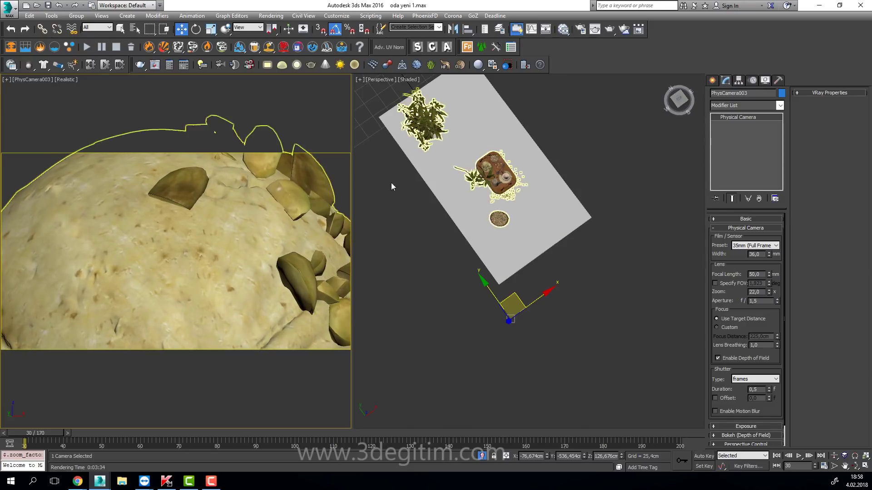
{"action": "mouse_move", "coordinate": [771, 293]}
{"action": "left_mouse_down"}
{"action": "mouse_move", "coordinate": [775, 172]}
{"action": "mouse_move", "coordinate": [775, 354]}
{"action": "mouse_move", "coordinate": [790, 334]}
{"action": "left_mouse_up"}
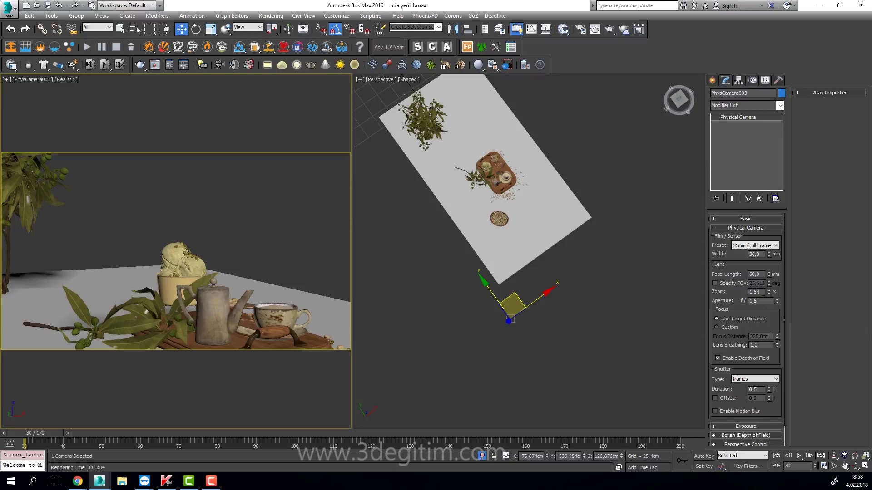
- Reset PhysCamera003's lens Zoom to 1,0
{"action": "left_click", "coordinate": [760, 292]}
{"action": "type", "text": "1"}
{"action": "key", "text": "Return"}
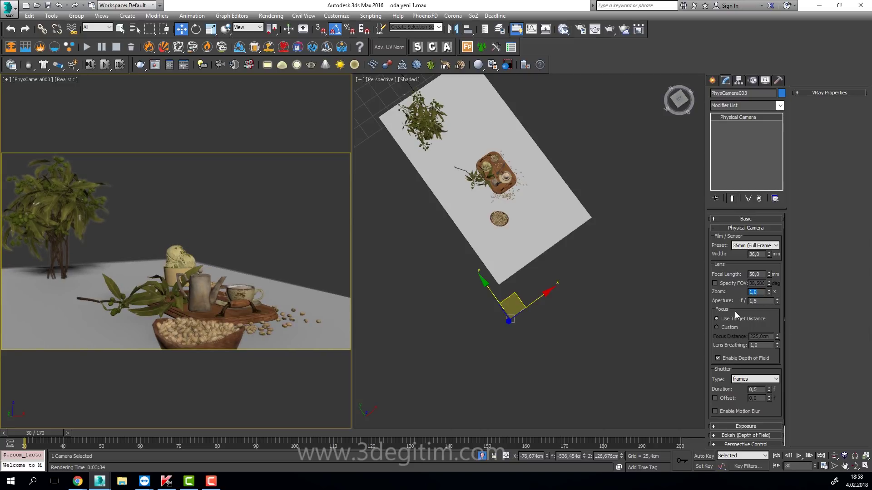
{"action": "left_click", "coordinate": [764, 301]}
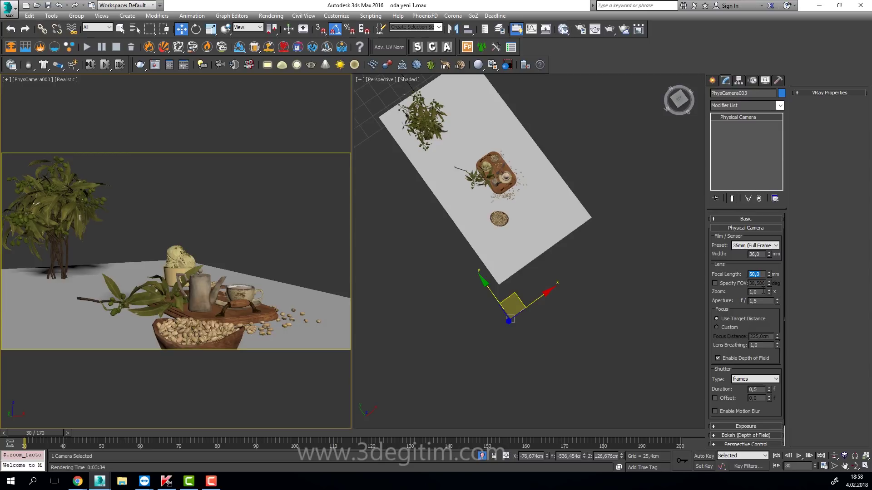
{"action": "left_click", "coordinate": [763, 291]}
{"action": "mouse_move", "coordinate": [768, 275]}
{"action": "left_mouse_down"}
{"action": "mouse_move", "coordinate": [770, 251]}
{"action": "mouse_move", "coordinate": [802, 200]}
{"action": "mouse_move", "coordinate": [778, 263]}
{"action": "left_mouse_up"}
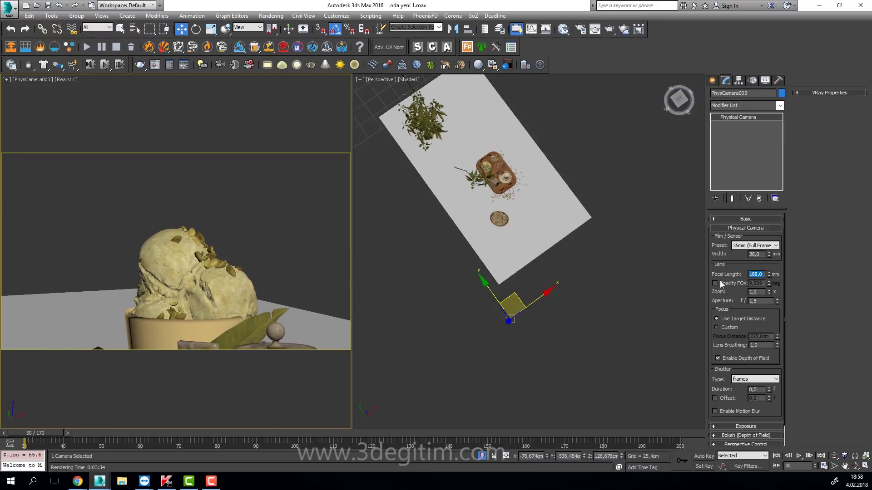
{"action": "type", "text": "200"}
{"action": "key", "text": "Return"}
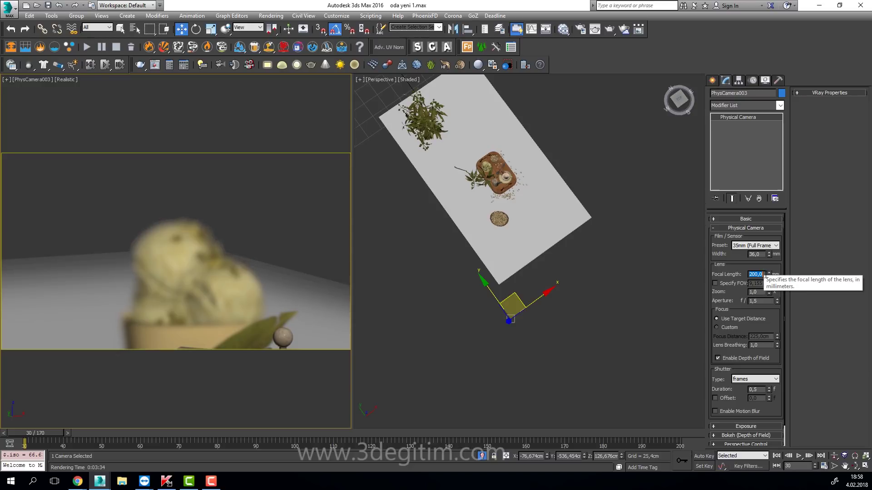
{"action": "left_click_drag", "start_coordinate": [765, 274], "coordinate": [751, 274]}
{"action": "type", "text": "1"}
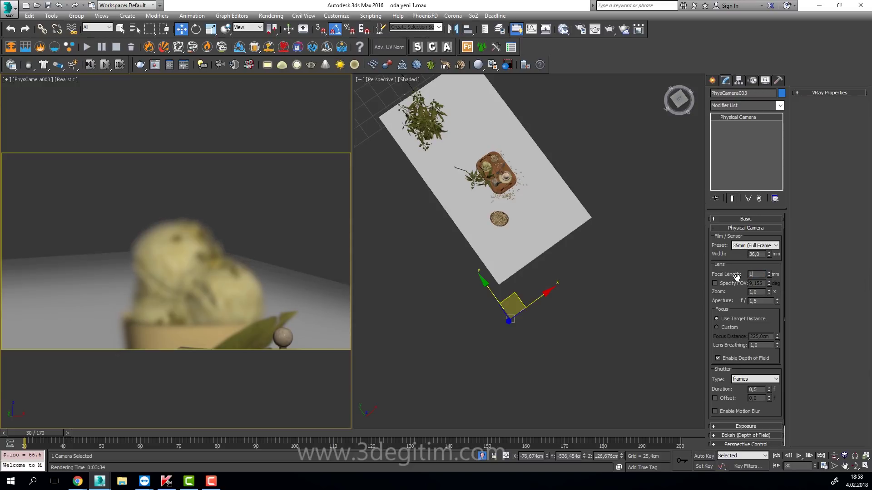
{"action": "type", "text": "00"}
{"action": "key", "text": "Return"}
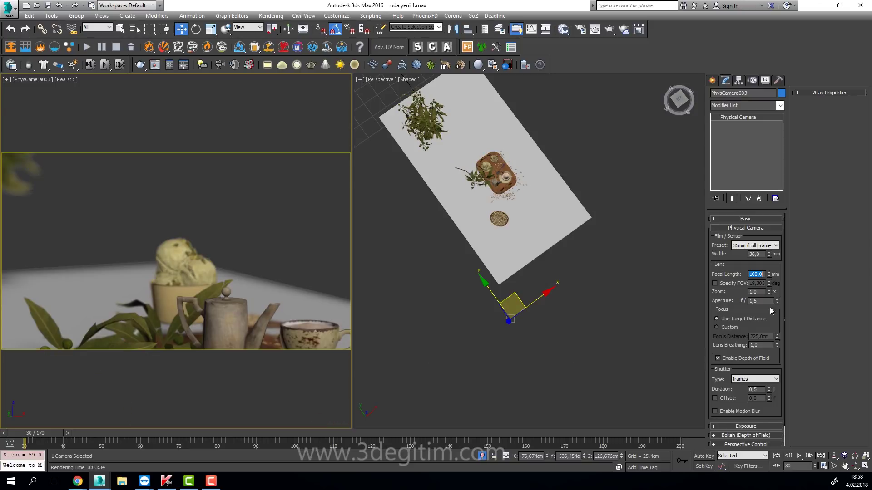
{"action": "left_click", "coordinate": [762, 294]}
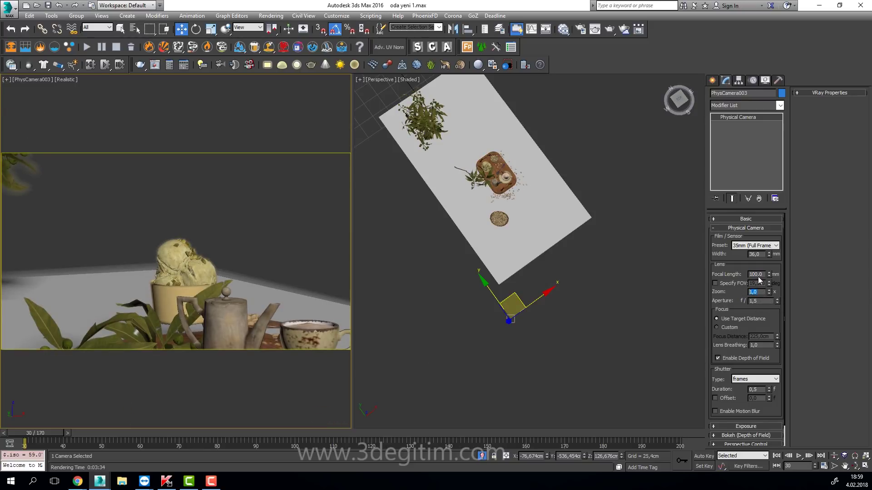
{"action": "double_click", "coordinate": [756, 275]}
{"action": "type", "text": "5"}
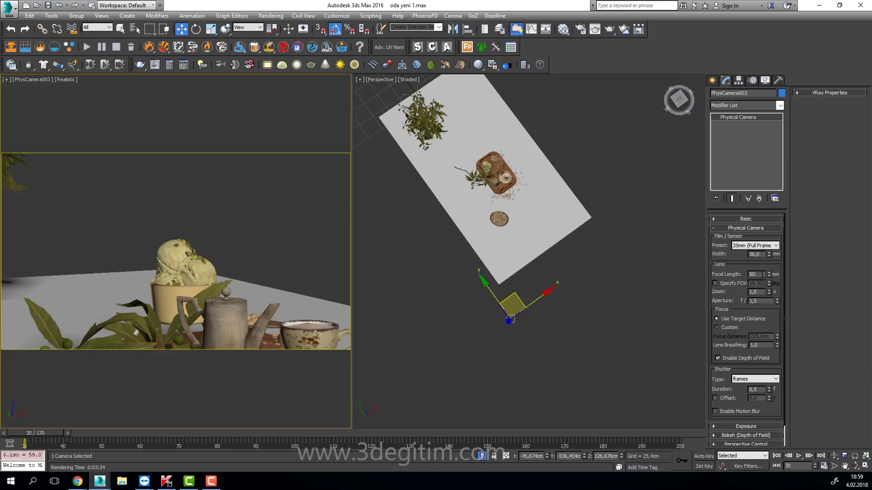
{"action": "type", "text": "0"}
{"action": "key", "text": "Return"}
{"action": "key", "text": "Return"}
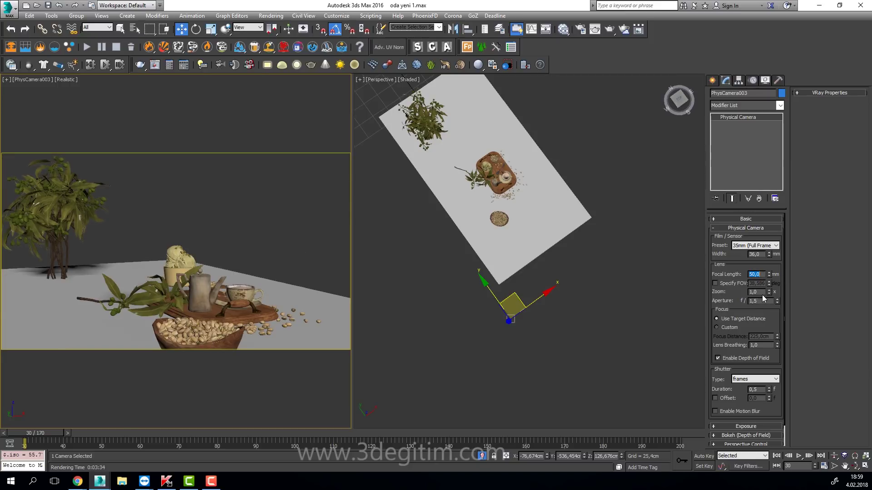
- Toggle focus to Custom and back to Use Target Distance, then select the table group
{"action": "double_click", "coordinate": [751, 292]}
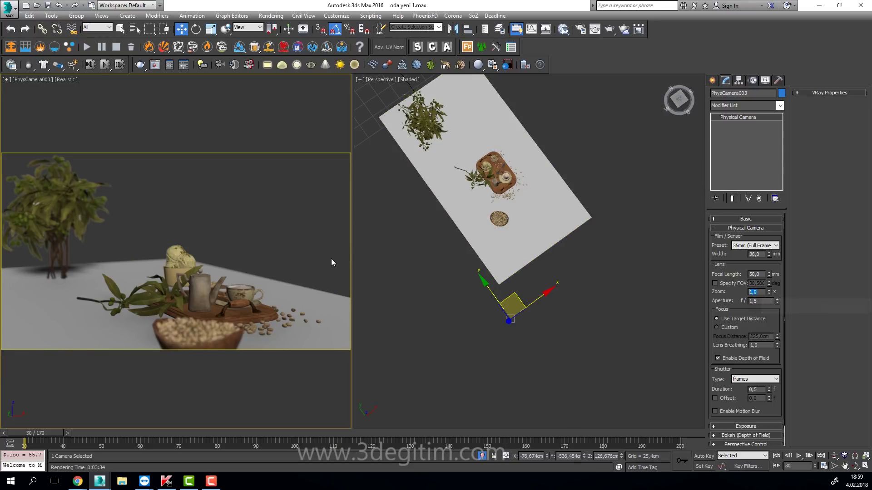
{"action": "left_click_drag", "start_coordinate": [741, 301], "coordinate": [740, 279]}
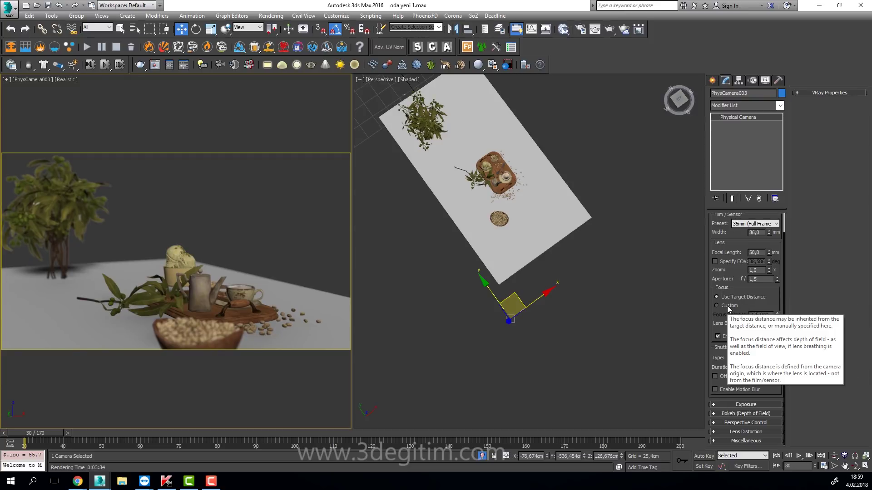
{"action": "left_click", "coordinate": [726, 306]}
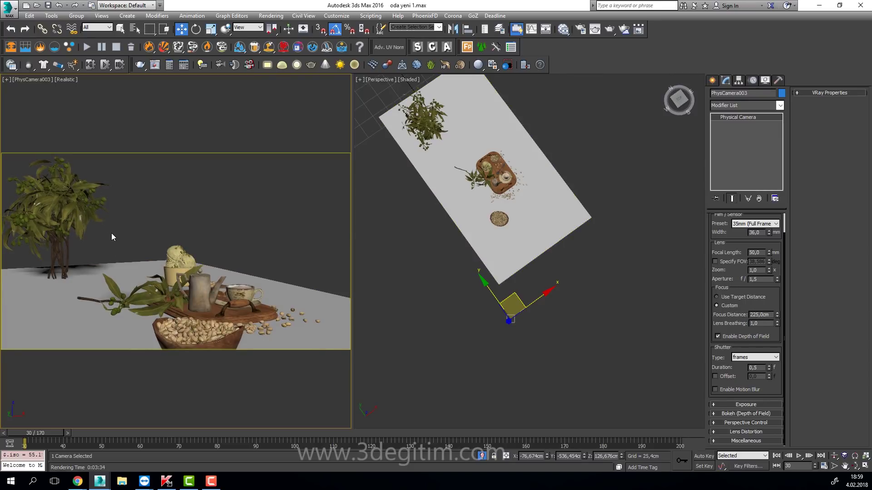
{"action": "left_click", "coordinate": [736, 298]}
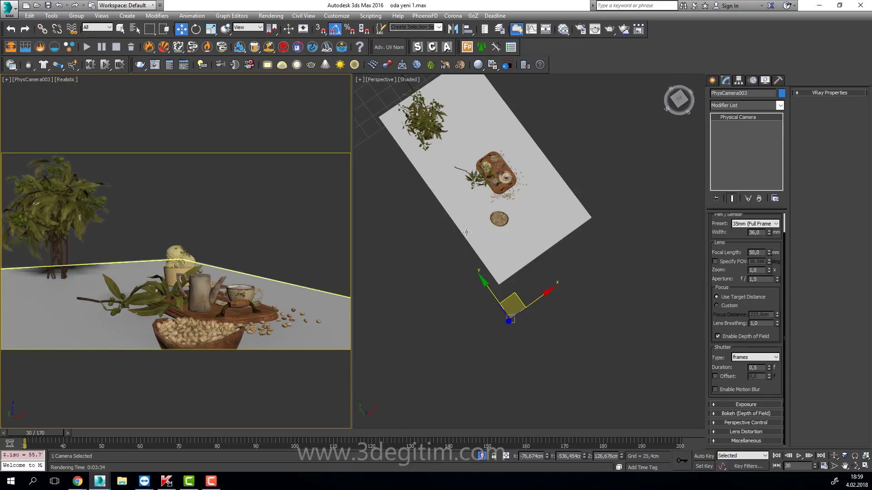
{"action": "left_click", "coordinate": [488, 222]}
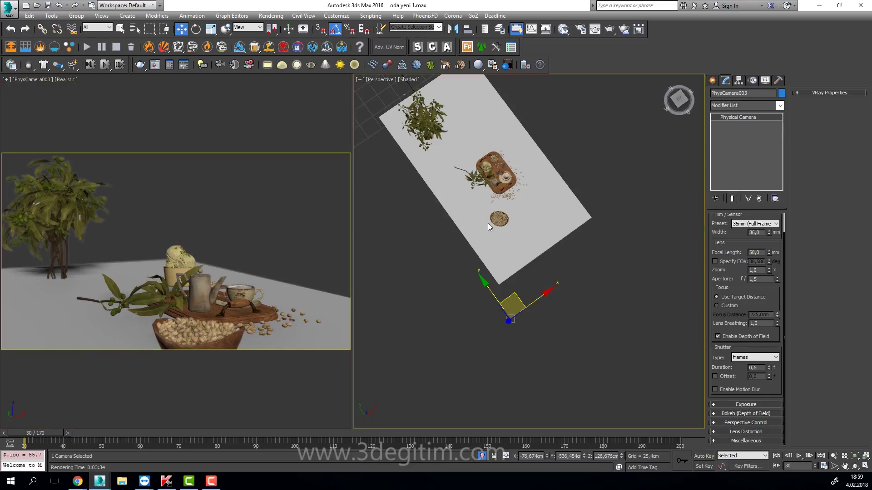
- Unhide all objects and isolate the table, still-life objects and camera
{"action": "left_click", "coordinate": [482, 456]}
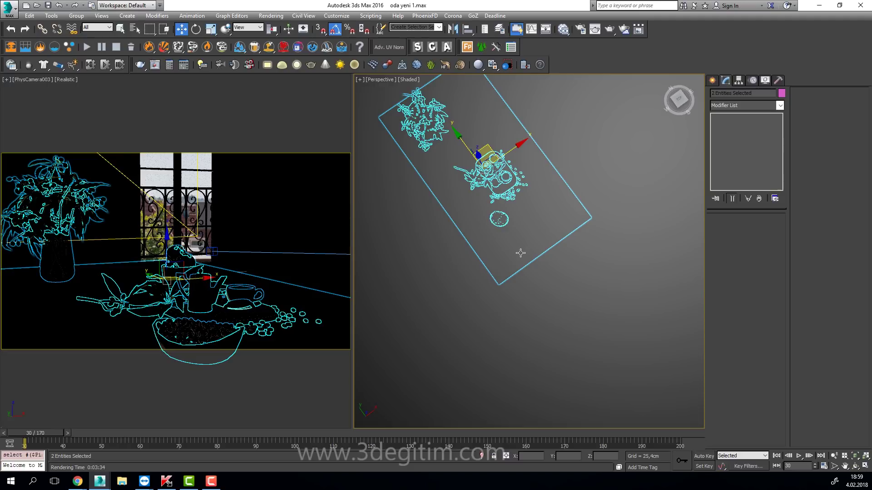
{"action": "middle_click_drag", "start_coordinate": [520, 266], "coordinate": [508, 219], "text": "alt"}
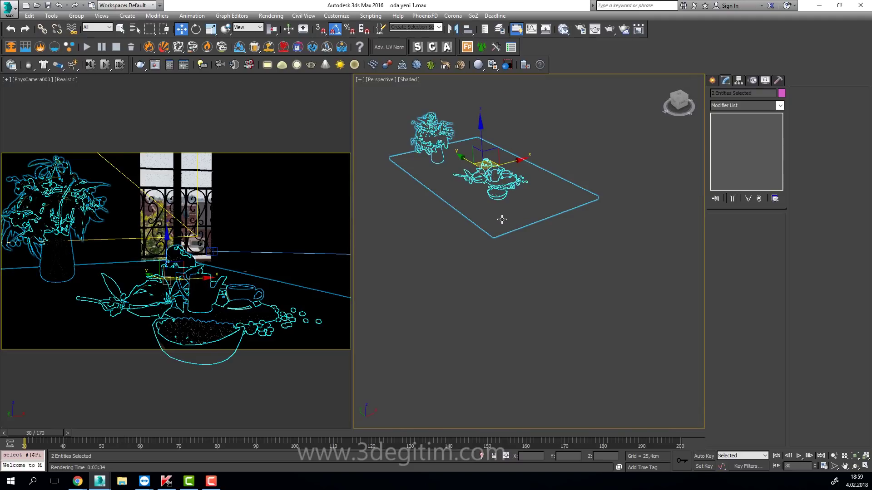
{"action": "left_click", "coordinate": [507, 219], "text": "ctrl"}
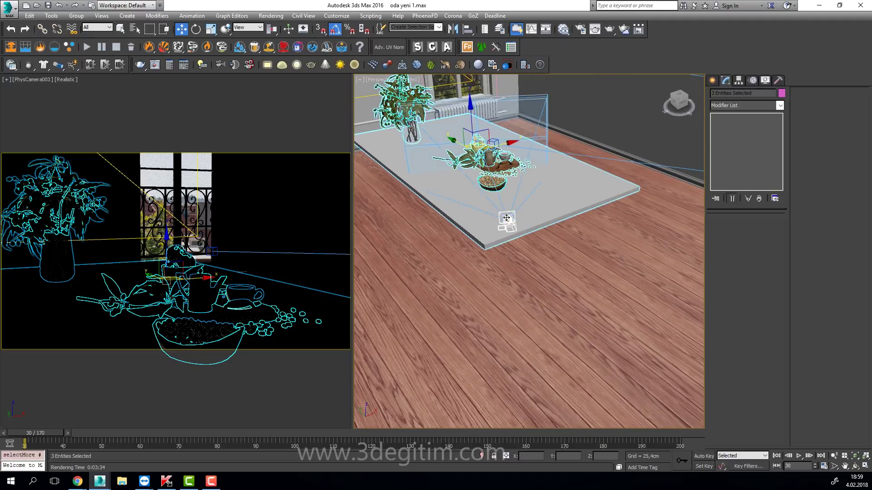
{"action": "key", "text": "alt+q"}
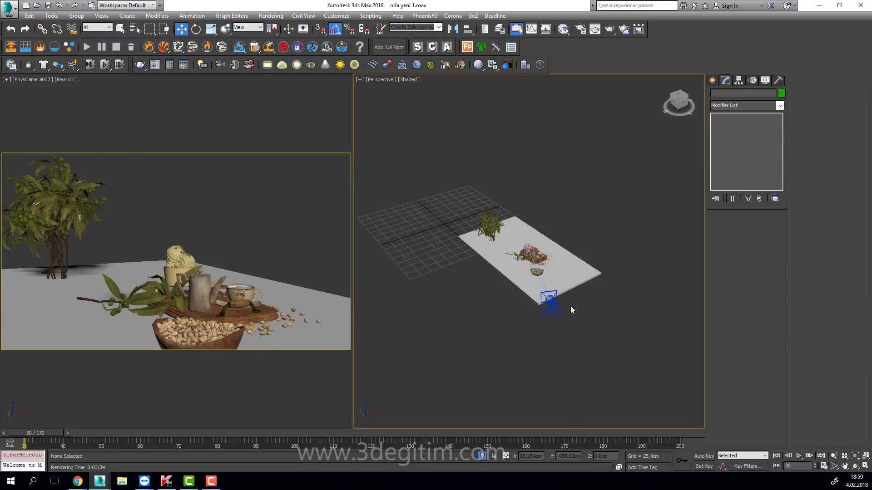
{"action": "left_click", "coordinate": [573, 311]}
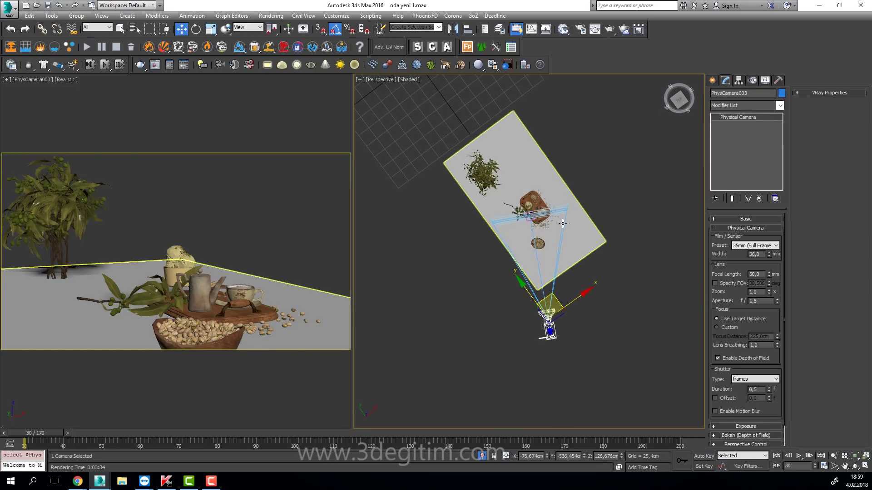
{"action": "middle_click_drag", "start_coordinate": [539, 222], "coordinate": [544, 213], "text": "alt"}
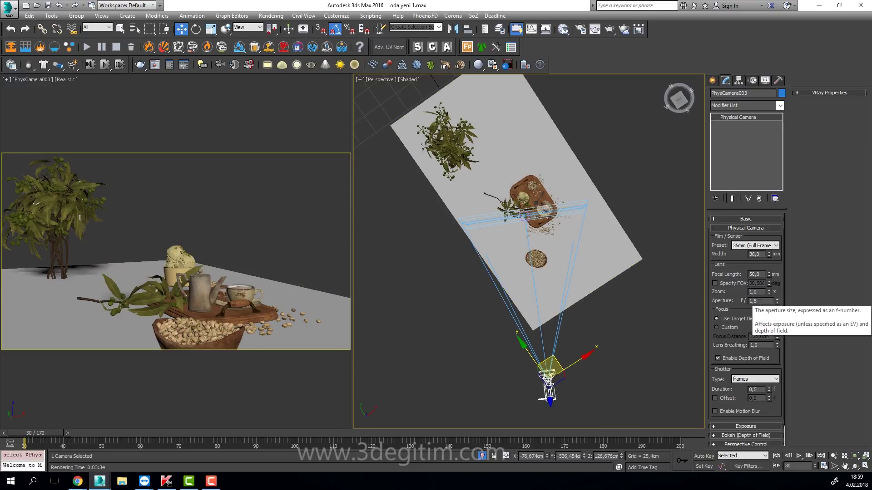
- Set the physical camera's aperture to f/4.0
{"action": "left_click_drag", "start_coordinate": [760, 301], "coordinate": [744, 303]}
{"action": "type", "text": "4"}
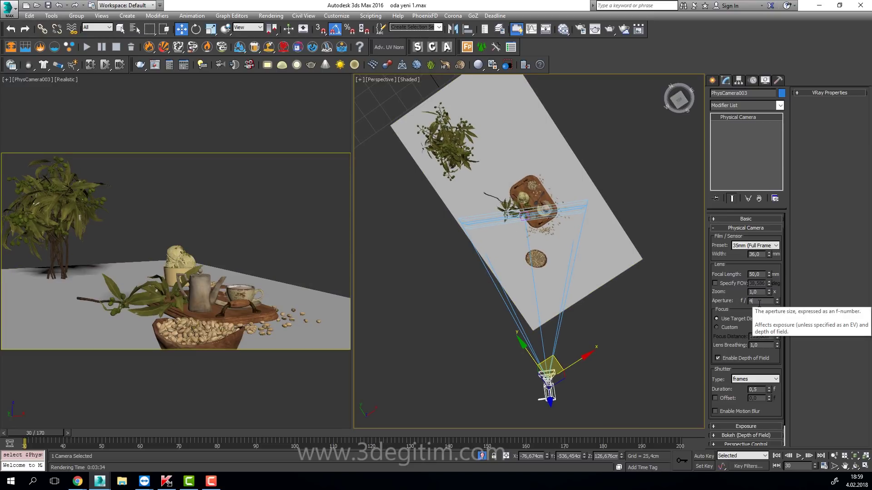
{"action": "key", "text": "Return"}
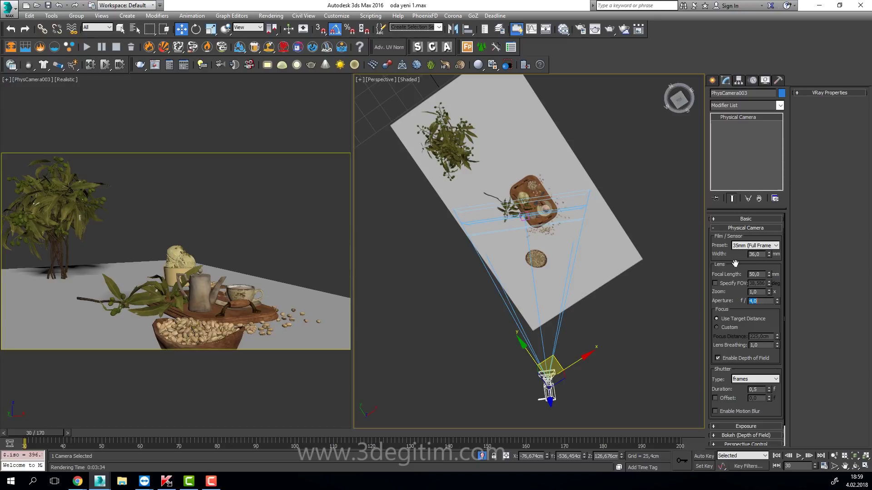
- Drag the camera target onto the plant and move the camera right along X
{"action": "left_click_drag", "start_coordinate": [524, 216], "coordinate": [462, 122]}
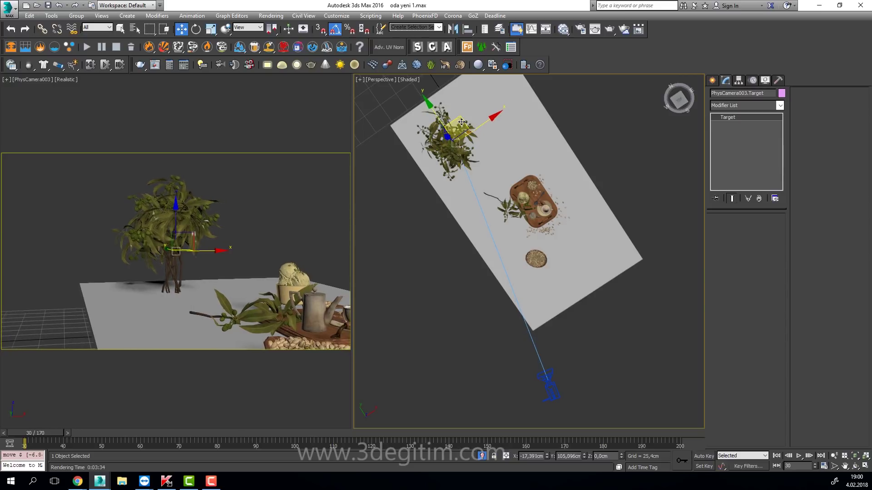
{"action": "left_click", "coordinate": [550, 386]}
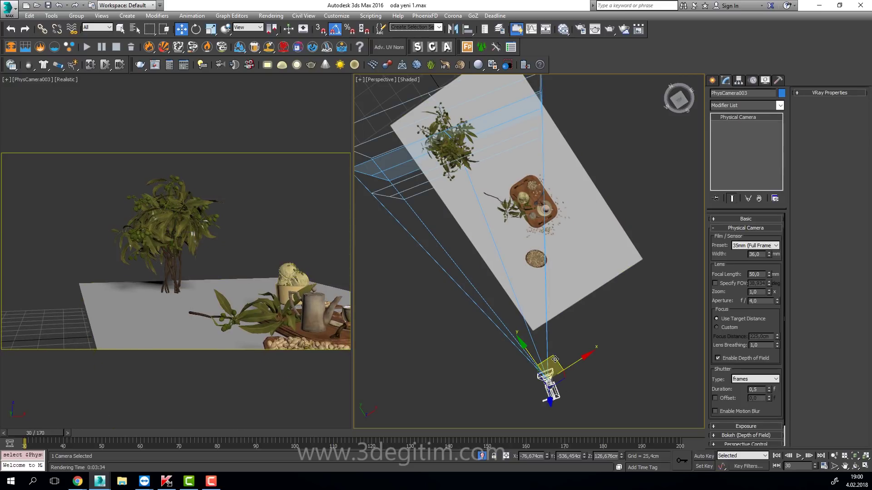
{"action": "left_click_drag", "start_coordinate": [555, 361], "coordinate": [611, 354]}
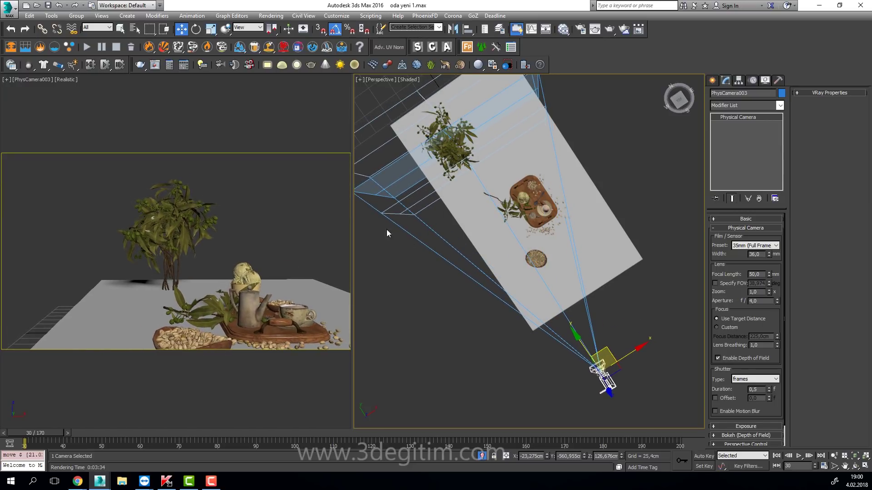
{"action": "left_click", "coordinate": [443, 293]}
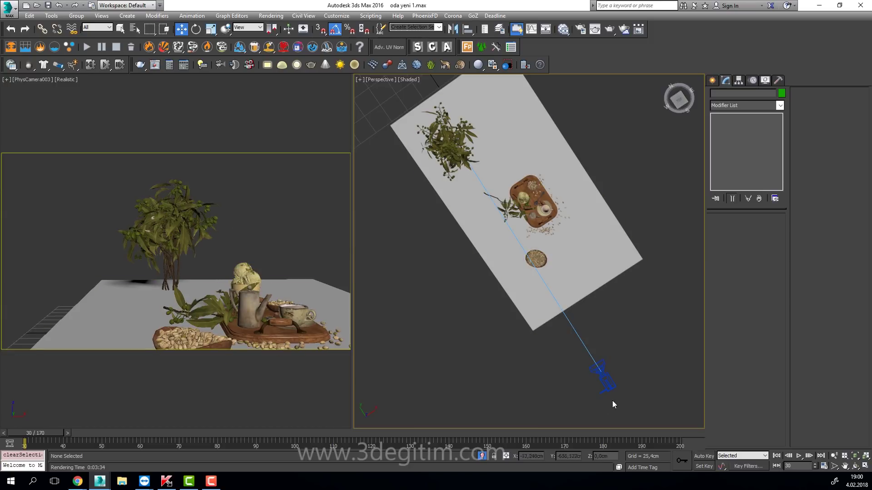
{"action": "left_click", "coordinate": [609, 383]}
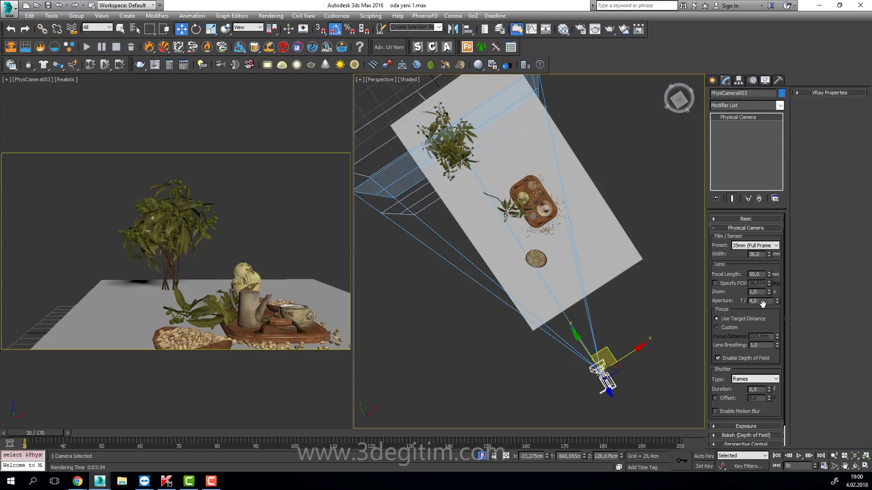
{"action": "double_click", "coordinate": [756, 301]}
{"action": "left_click", "coordinate": [307, 243]}
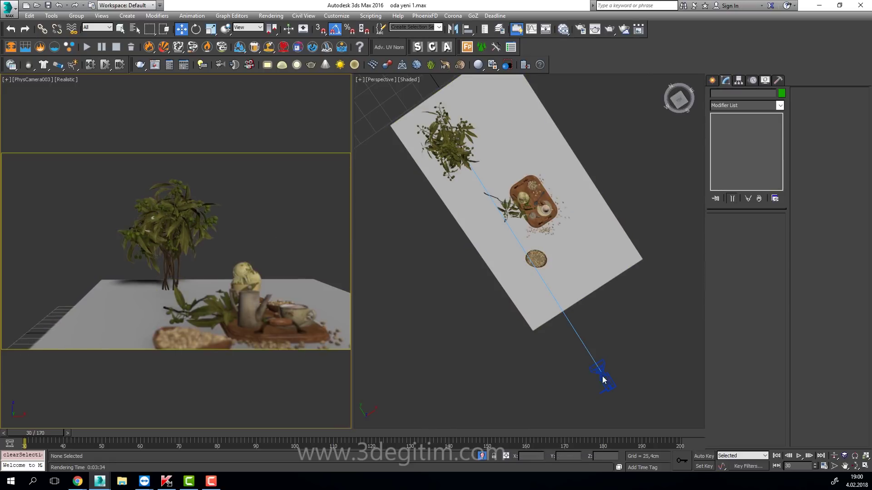
- Lower the physical camera along its vertical axis
{"action": "middle_click_drag", "start_coordinate": [629, 371], "coordinate": [608, 252], "text": "alt"}
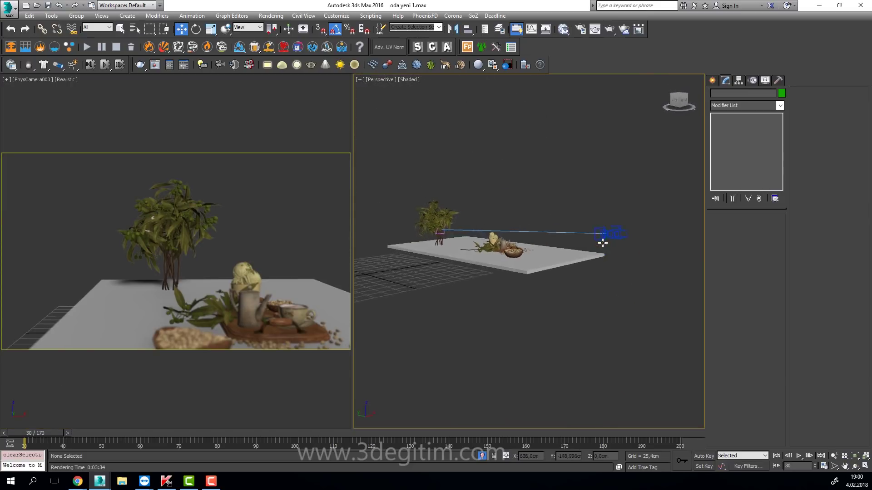
{"action": "middle_click_drag", "start_coordinate": [607, 250], "coordinate": [604, 225], "text": "alt"}
{"action": "left_click", "coordinate": [603, 224]}
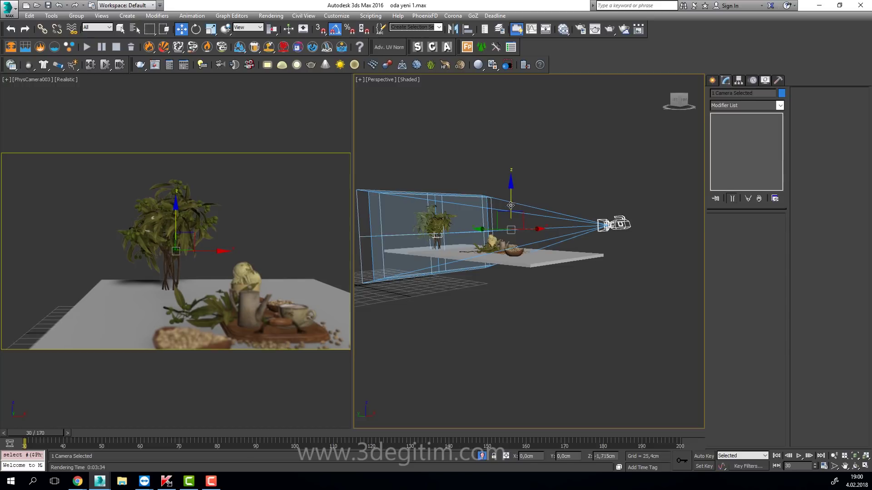
{"action": "left_click_drag", "start_coordinate": [519, 205], "coordinate": [518, 214]}
{"action": "middle_click_drag", "start_coordinate": [413, 171], "coordinate": [433, 238], "text": "alt"}
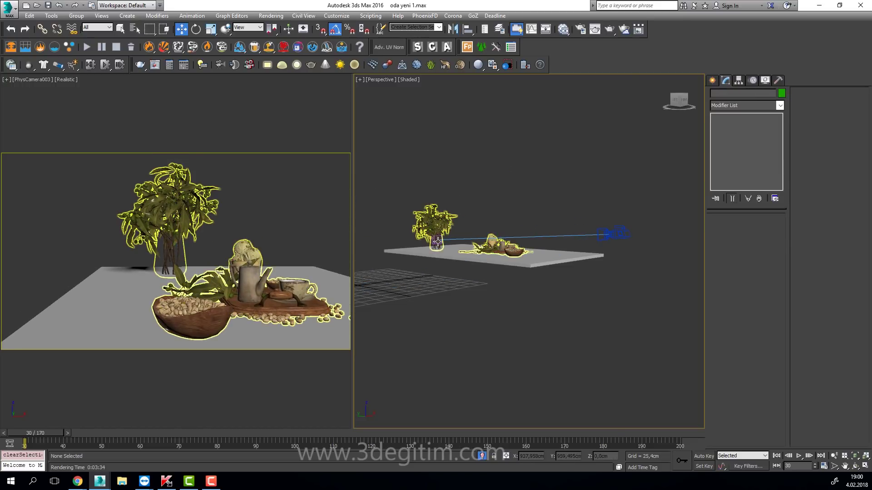
{"action": "left_click", "coordinate": [435, 241]}
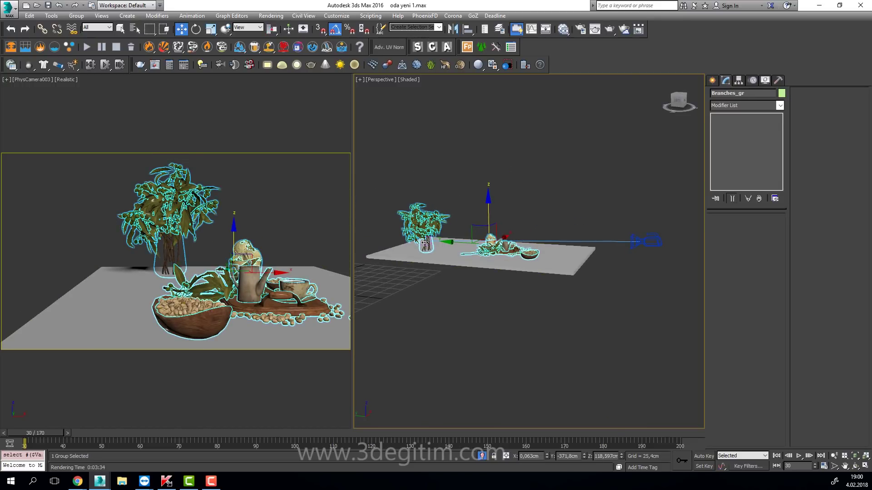
- Set the Selection Filter to Cameras and reposition the camera
{"action": "left_click", "coordinate": [108, 28]}
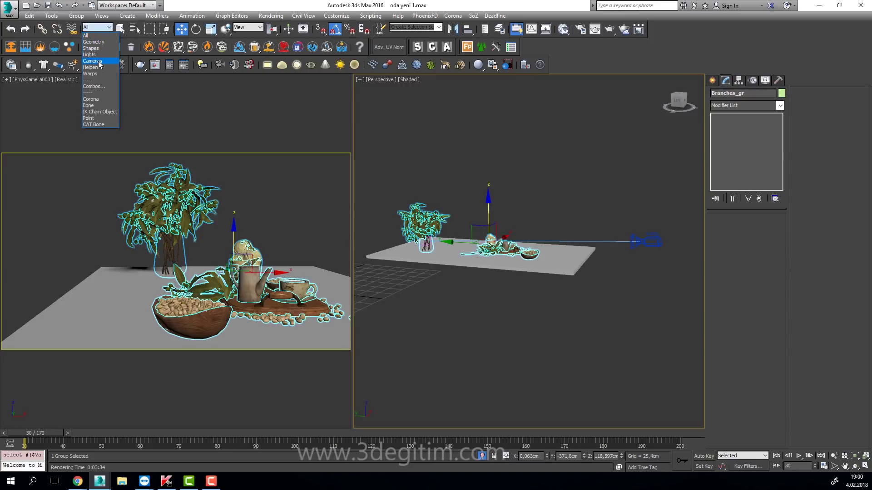
{"action": "left_click", "coordinate": [92, 61]}
{"action": "left_click", "coordinate": [432, 245]}
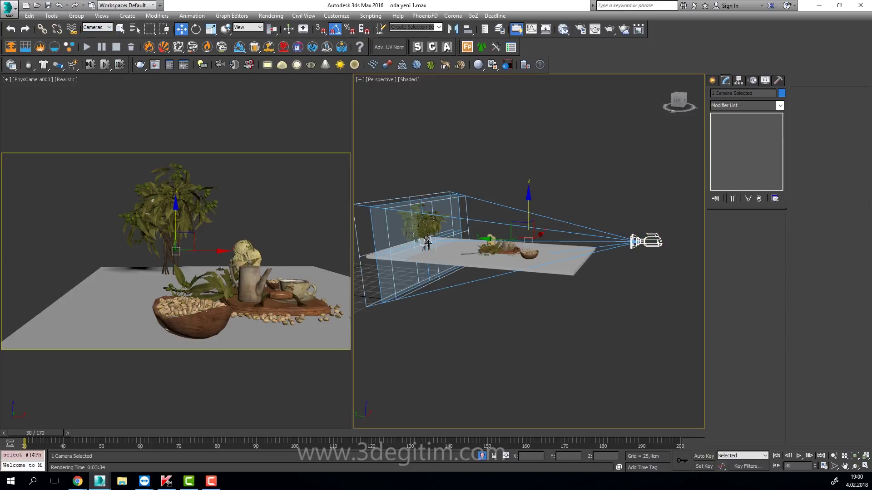
{"action": "middle_click_drag", "start_coordinate": [433, 248], "coordinate": [470, 274], "text": "alt"}
{"action": "left_click_drag", "start_coordinate": [532, 215], "coordinate": [438, 278]}
- Move PhysCamera003.Target from the plant onto the bowl and refine the camera height
{"action": "left_click", "coordinate": [418, 222]}
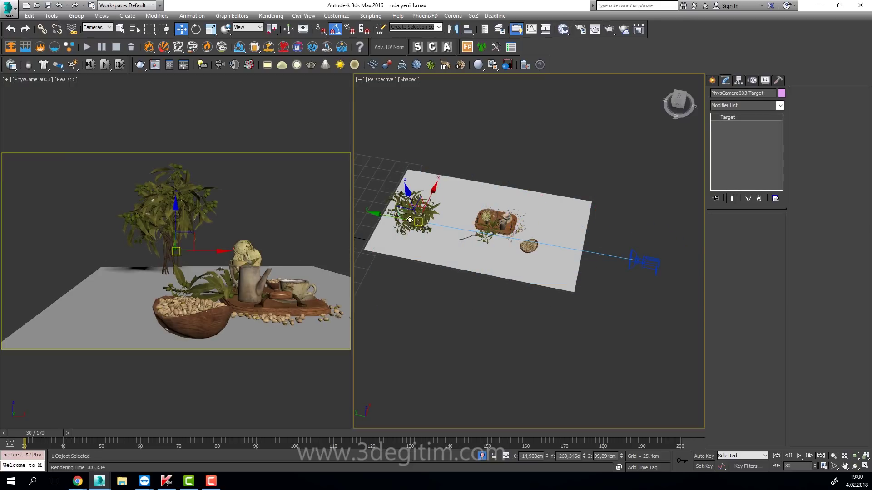
{"action": "left_click_drag", "start_coordinate": [388, 217], "coordinate": [502, 239]}
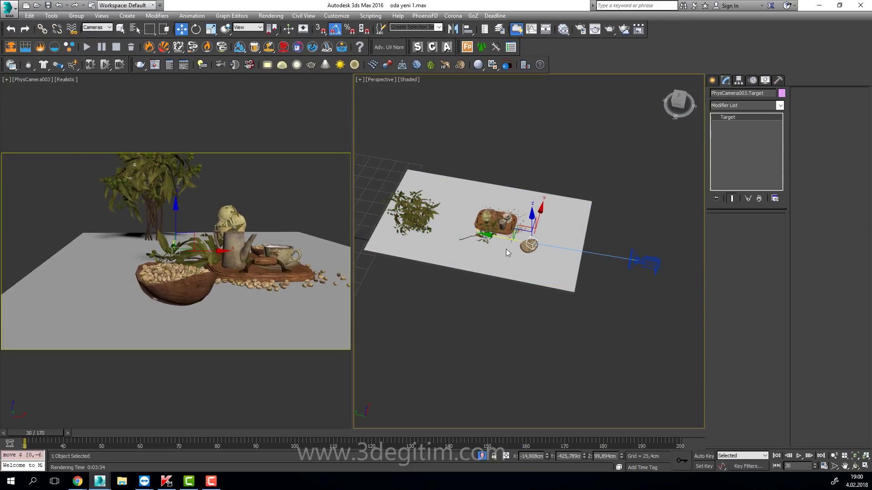
{"action": "left_click", "coordinate": [637, 267]}
{"action": "middle_click_drag", "start_coordinate": [630, 280], "coordinate": [637, 237], "text": "alt"}
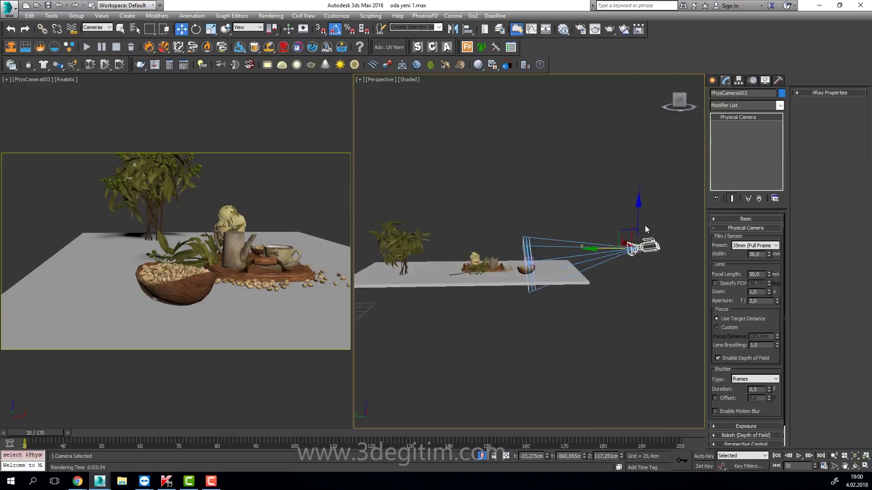
{"action": "left_click_drag", "start_coordinate": [635, 224], "coordinate": [633, 203]}
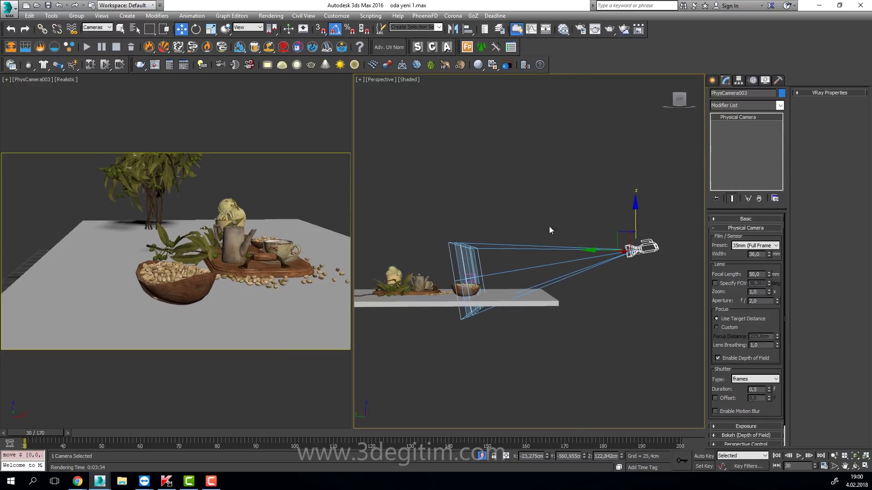
{"action": "middle_click_drag", "start_coordinate": [473, 210], "coordinate": [494, 222]}
{"action": "left_click", "coordinate": [494, 223]}
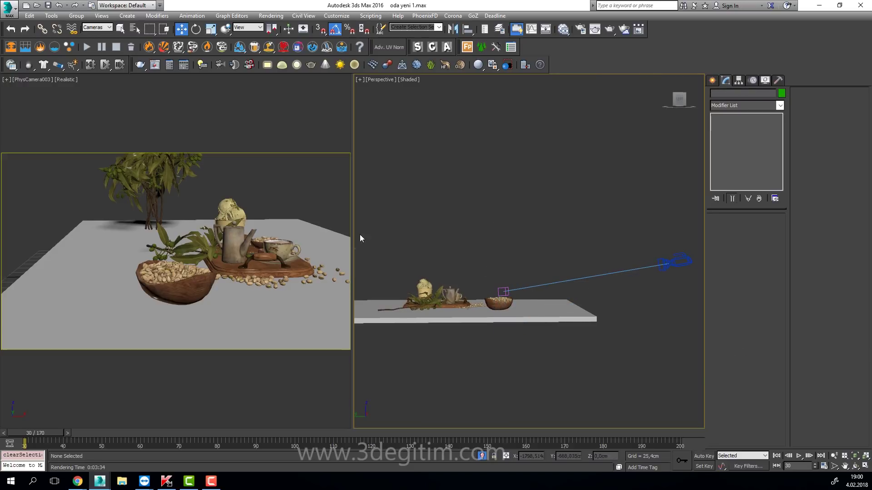
- Switch between camera and perspective viewports and reselect PhysCamera003
{"action": "left_click", "coordinate": [263, 193]}
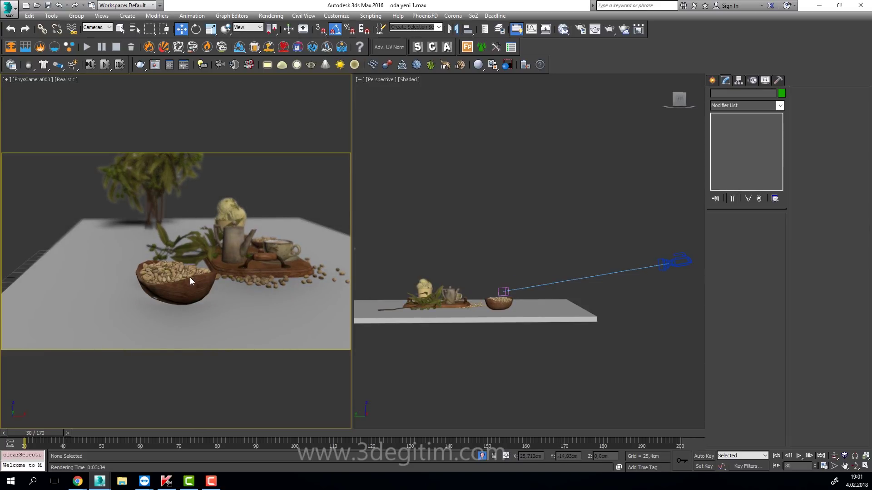
{"action": "left_click", "coordinate": [643, 269]}
{"action": "left_click", "coordinate": [675, 261]}
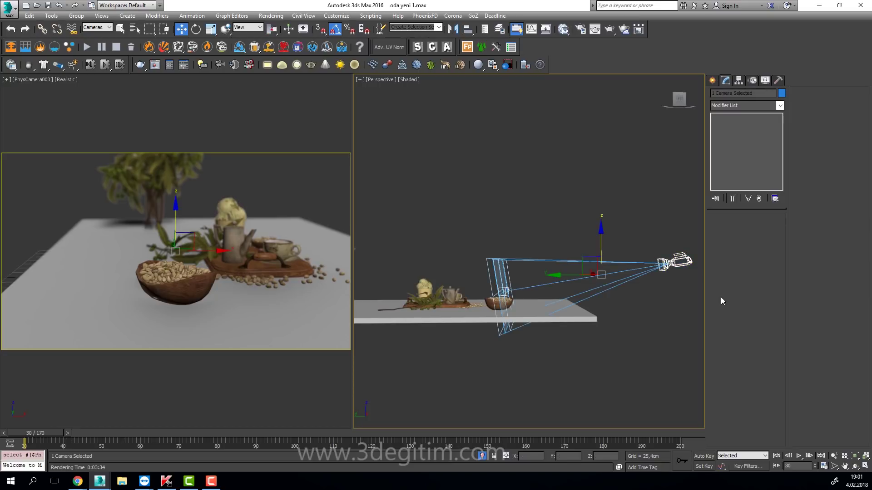
{"action": "left_click", "coordinate": [675, 305]}
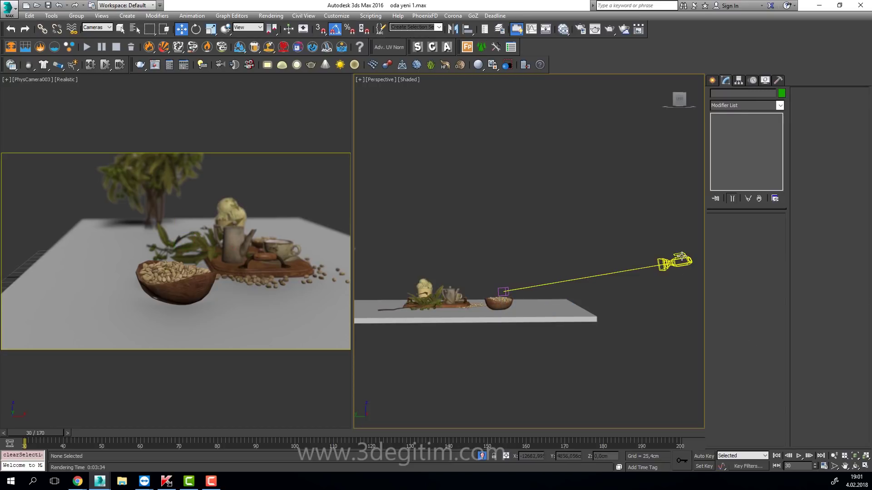
{"action": "key", "text": "ctrl+z"}
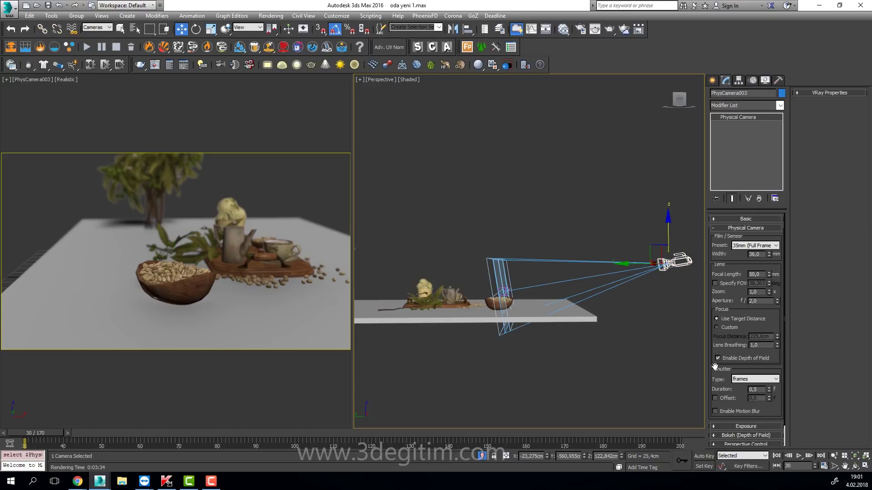
{"action": "left_click_drag", "start_coordinate": [717, 369], "coordinate": [738, 323]}
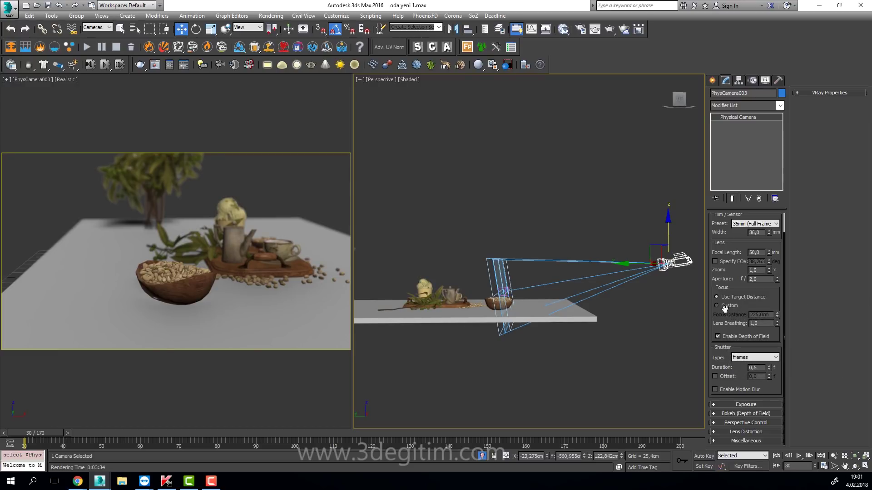
- Turn off depth of field and expand PhysCamera003's Exposure rollout
{"action": "left_click", "coordinate": [718, 336]}
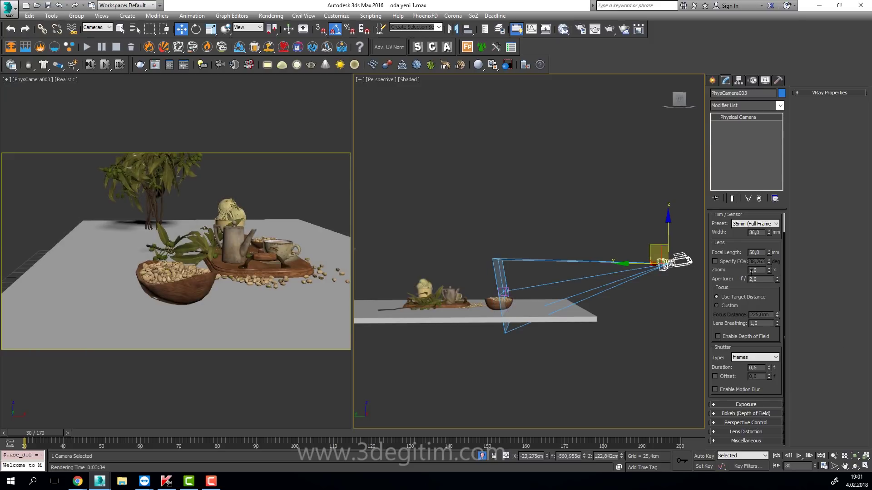
{"action": "scroll", "coordinate": [729, 246], "scroll_direction": "up", "scroll_amount": 2}
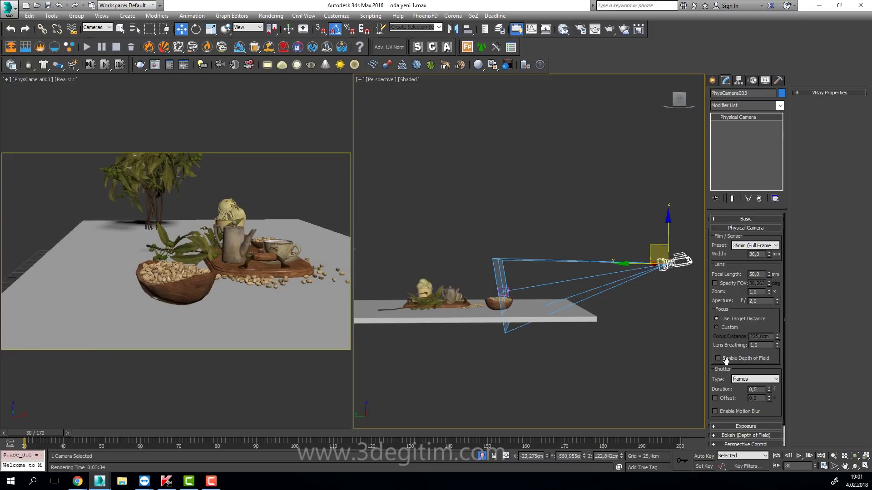
{"action": "left_click", "coordinate": [744, 229]}
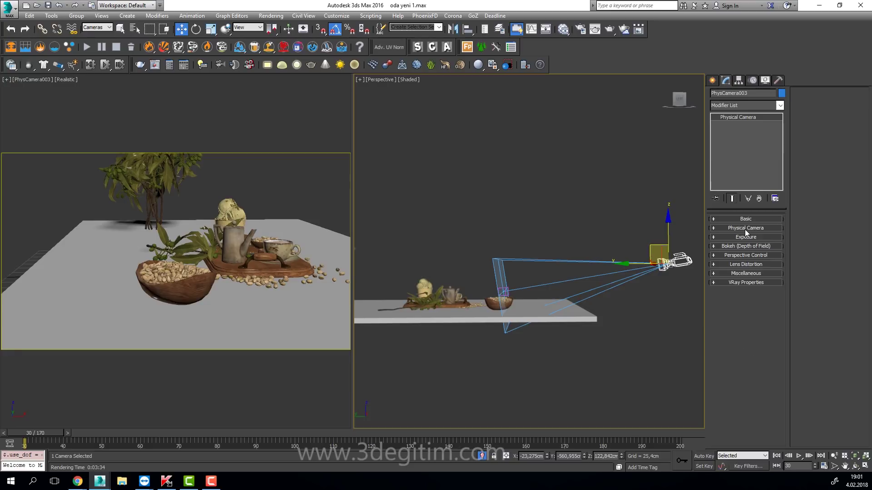
{"action": "left_click", "coordinate": [753, 238]}
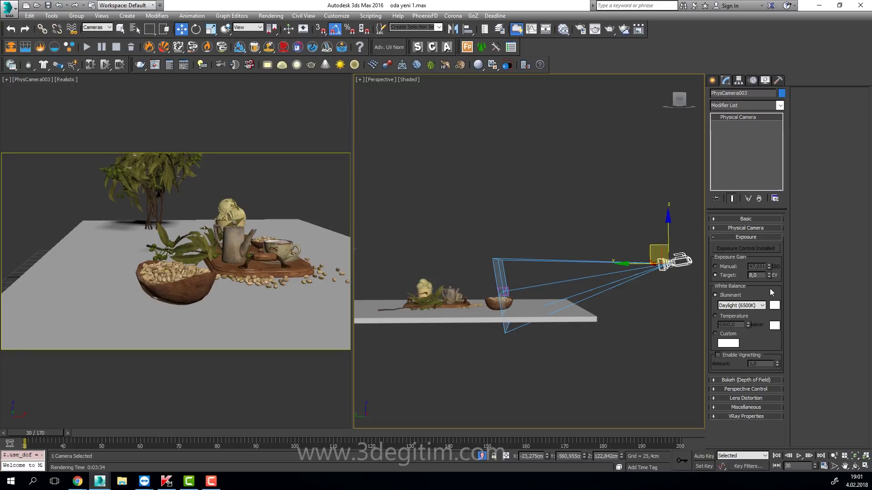
- Set exposure gain to Manual and try ISO 100 and 150
{"action": "left_click", "coordinate": [715, 267]}
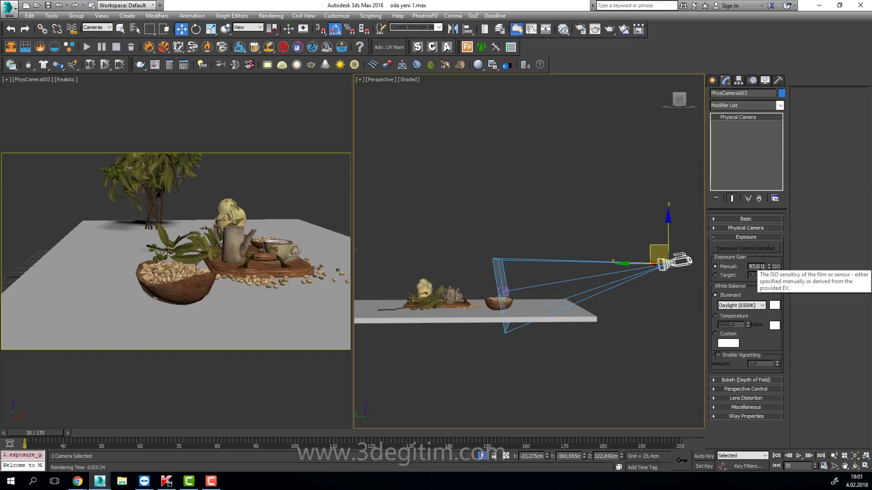
{"action": "double_click", "coordinate": [756, 267]}
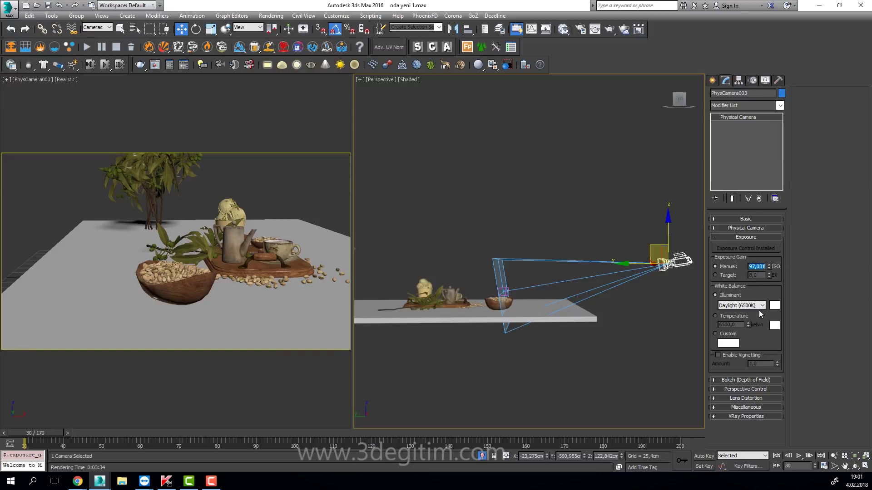
{"action": "type", "text": "10"}
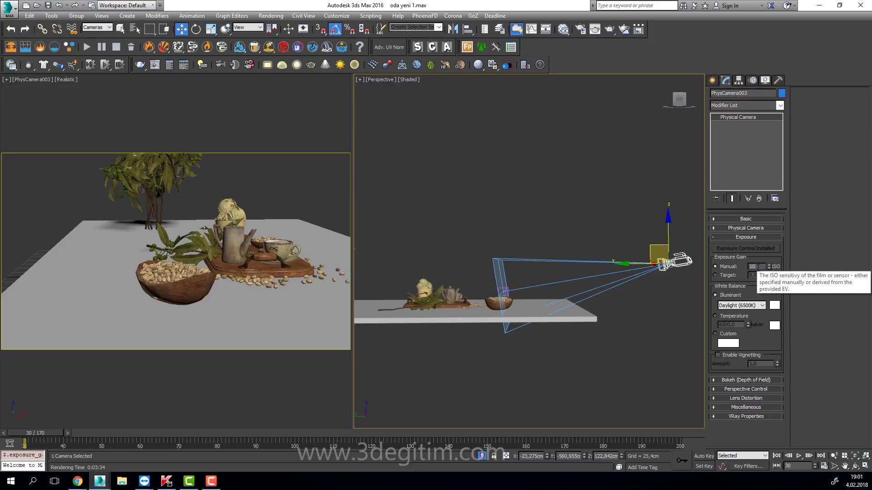
{"action": "type", "text": "0"}
{"action": "key", "text": "Return"}
{"action": "type", "text": "150"}
{"action": "key", "text": "Return"}
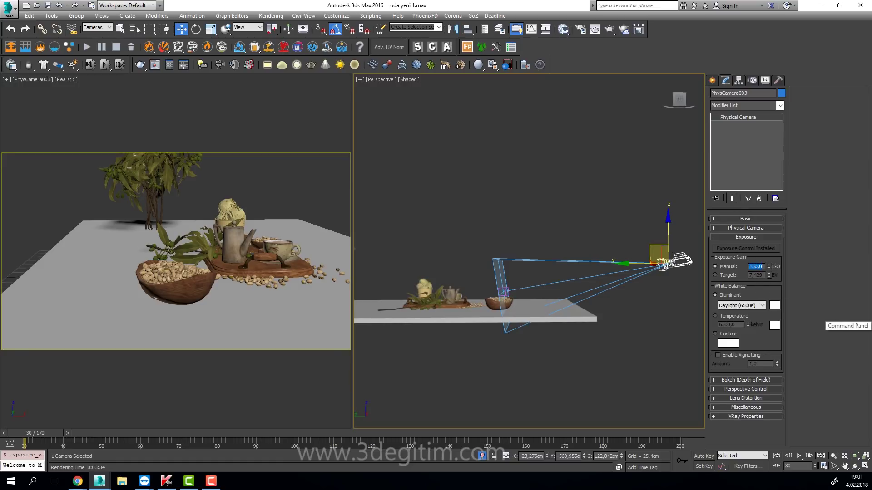
- Test ISO 800 and 50, then settle on ISO 100 and deselect
{"action": "type", "text": "800"}
{"action": "key", "text": "Return"}
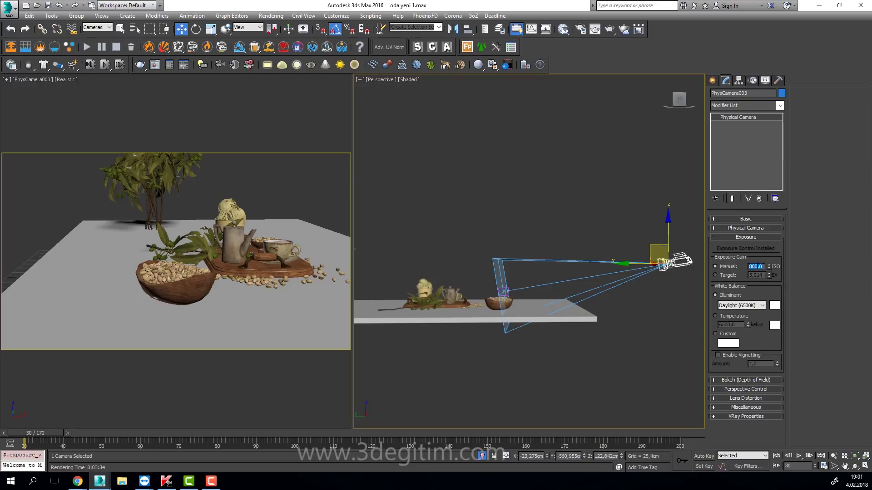
{"action": "type", "text": "50"}
{"action": "key", "text": "Return"}
{"action": "type", "text": "10"}
{"action": "type", "text": "0"}
{"action": "key", "text": "Return"}
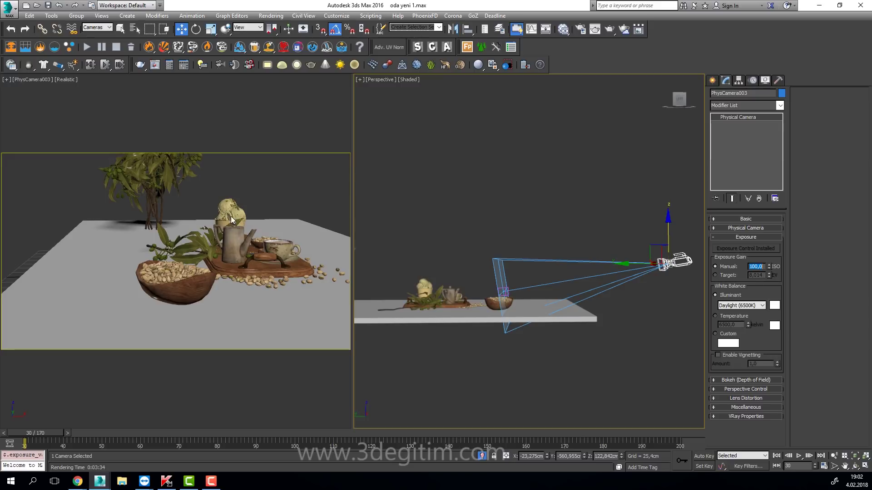
{"action": "left_click", "coordinate": [272, 189]}
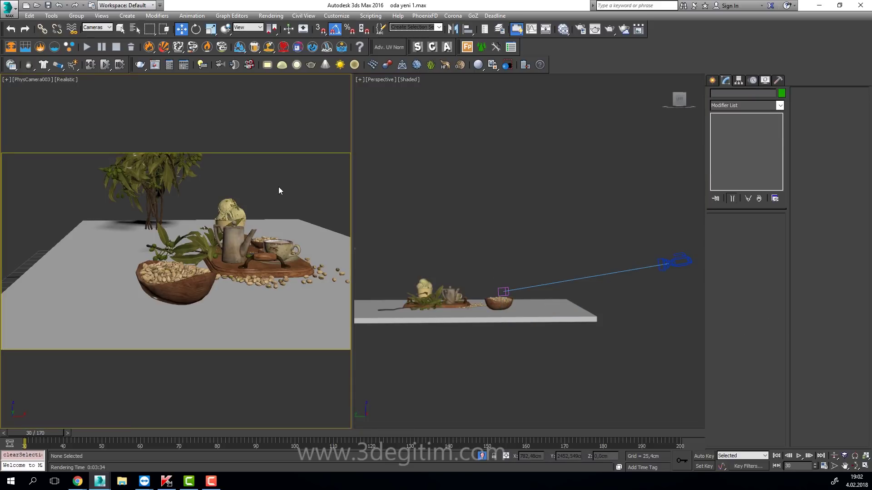
- Pan and zoom the views out to show the table and floor
{"action": "middle_click_drag", "start_coordinate": [279, 188], "coordinate": [276, 213]}
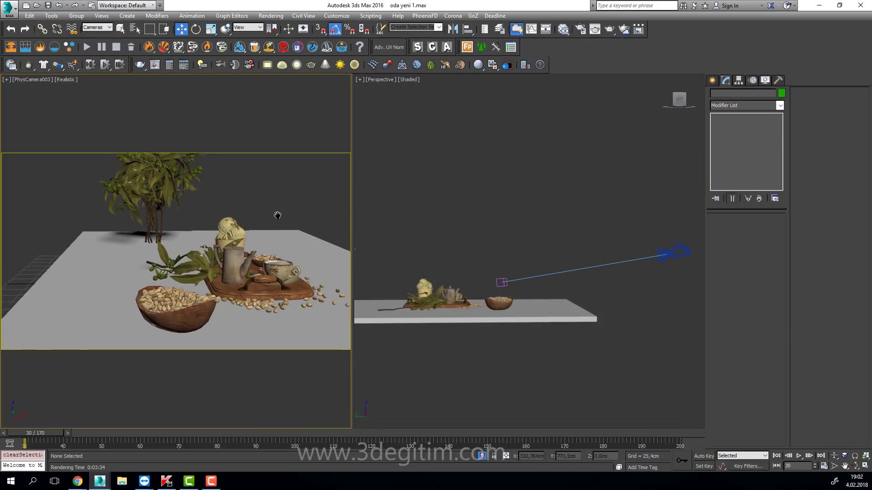
{"action": "left_click", "coordinate": [482, 456]}
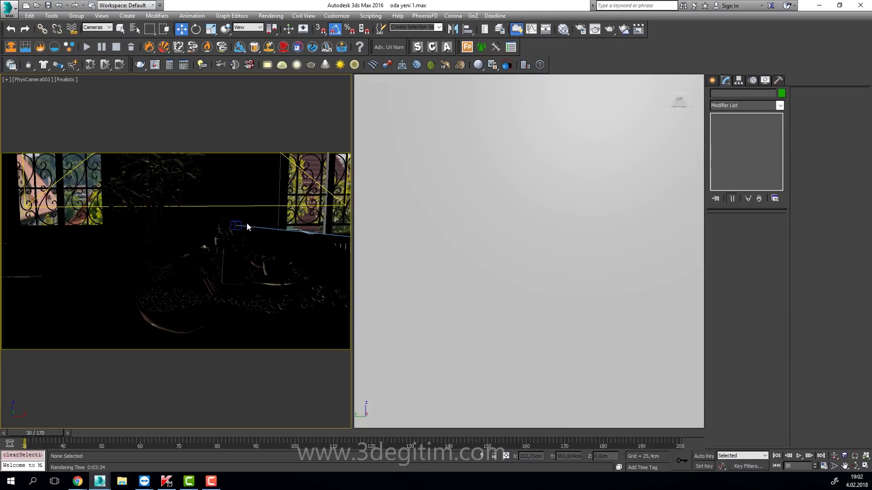
{"action": "scroll", "coordinate": [540, 225], "scroll_direction": "down", "scroll_amount": 5}
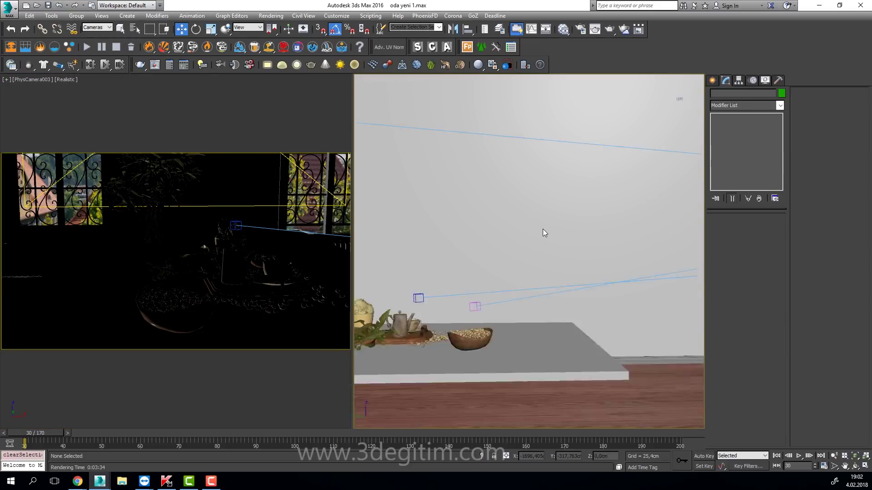
{"action": "scroll", "coordinate": [544, 231], "scroll_direction": "up", "scroll_amount": 3}
{"action": "scroll", "coordinate": [543, 243], "scroll_direction": "down", "scroll_amount": 1}
{"action": "middle_click_drag", "start_coordinate": [540, 254], "coordinate": [618, 204]}
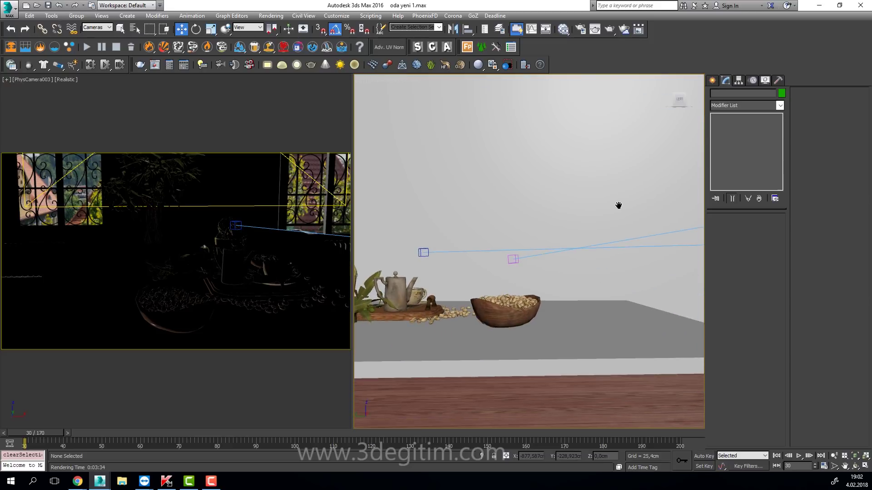
- Switch the right viewport to Perspective, orbit the room and select PhysCamera003
{"action": "key", "text": "p"}
{"action": "mouse_move", "coordinate": [541, 227]}
{"action": "middle_mouse_down", "text": "alt"}
{"action": "mouse_move", "coordinate": [627, 235]}
{"action": "mouse_move", "coordinate": [608, 256]}
{"action": "mouse_move", "coordinate": [581, 256]}
{"action": "mouse_move", "coordinate": [631, 306]}
{"action": "mouse_move", "coordinate": [535, 324]}
{"action": "middle_mouse_up", "text": "alt"}
{"action": "left_click", "coordinate": [610, 233]}
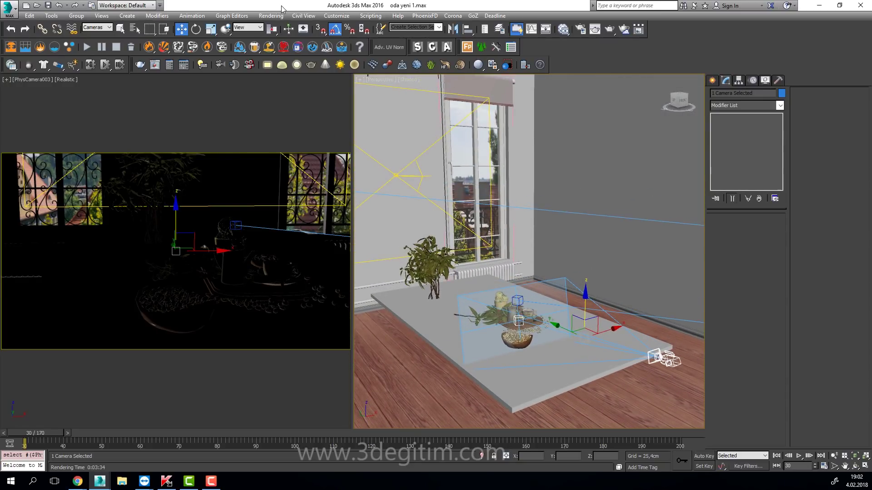
{"action": "left_click", "coordinate": [273, 185]}
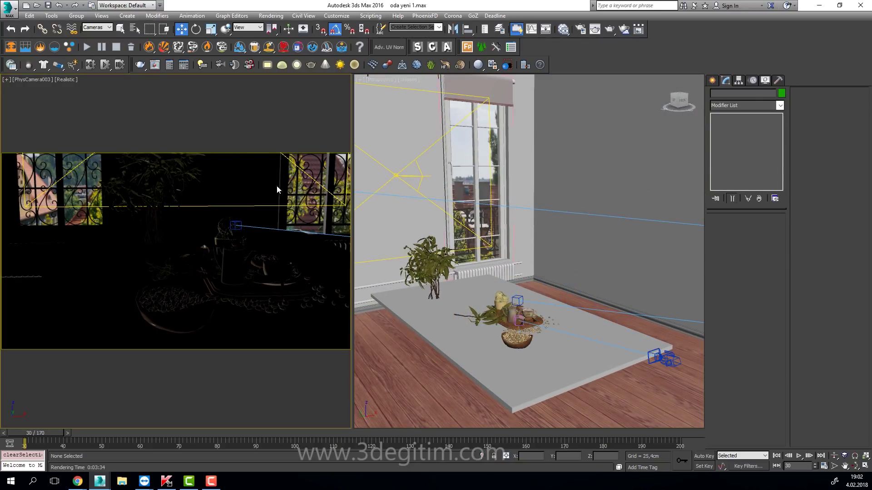
{"action": "left_click", "coordinate": [664, 361]}
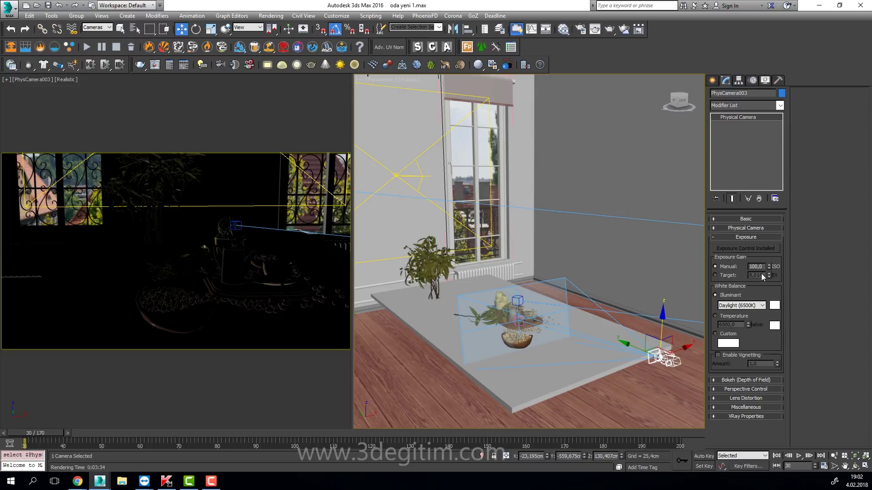
{"action": "double_click", "coordinate": [761, 266]}
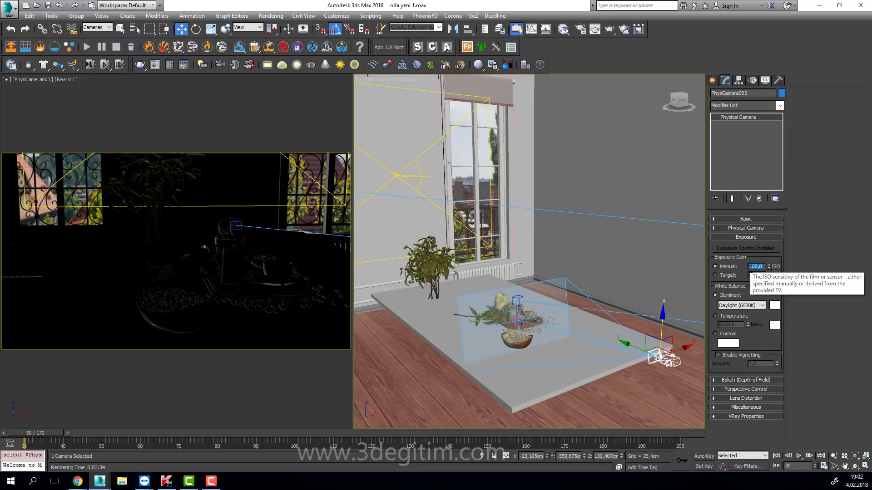
{"action": "left_click", "coordinate": [762, 267]}
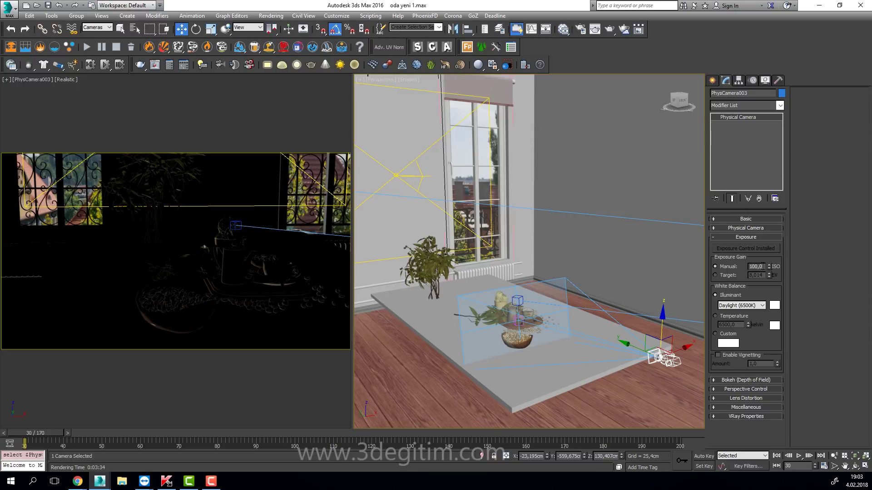
{"action": "double_click", "coordinate": [762, 266]}
{"action": "type", "text": "10"}
{"action": "key", "text": "Return"}
{"action": "type", "text": "100"}
{"action": "key", "text": "Return"}
{"action": "type", "text": "50"}
{"action": "key", "text": "Return"}
{"action": "type", "text": "1"}
{"action": "key", "text": "Return"}
{"action": "type", "text": "1"}
{"action": "key", "text": "Return"}
- Render the PhysCamera003 view with Shift+Q into the V-Ray frame buffer, then restart it
{"action": "left_click", "coordinate": [259, 246]}
{"action": "key", "text": "shift+q"}
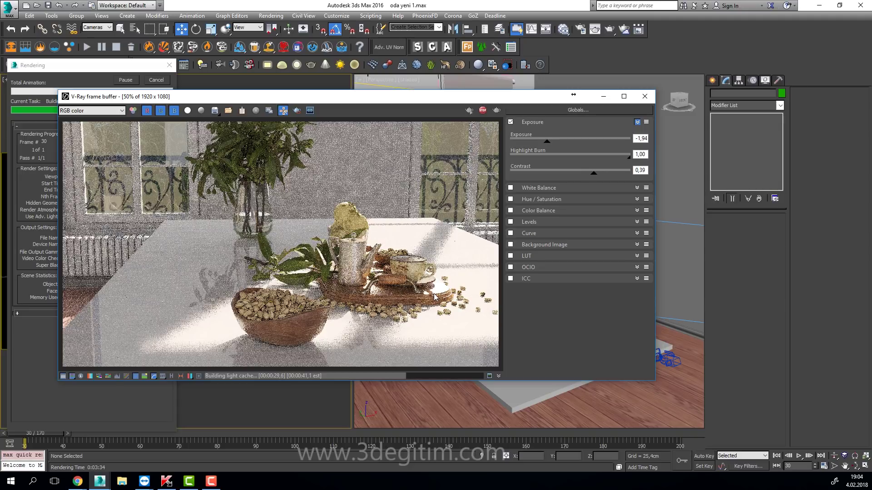
{"action": "left_click_drag", "start_coordinate": [388, 132], "coordinate": [378, 128]}
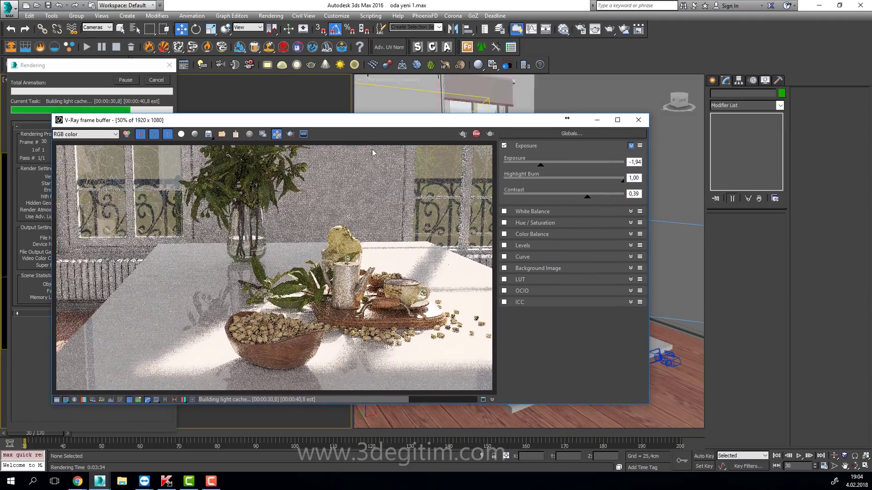
{"action": "left_click", "coordinate": [159, 82]}
{"action": "key", "text": "shift+q"}
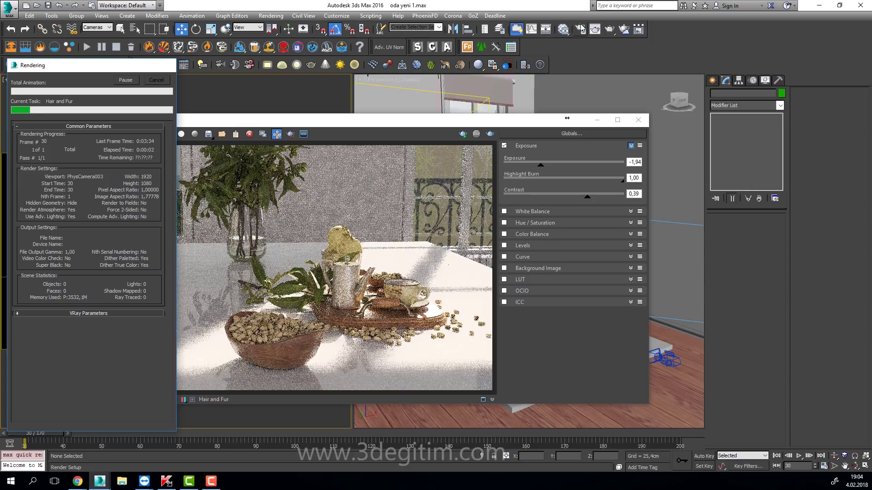
- Check the Light cache settings in Render Setup's GI panel, then close Render Setup
{"action": "key", "text": "F10"}
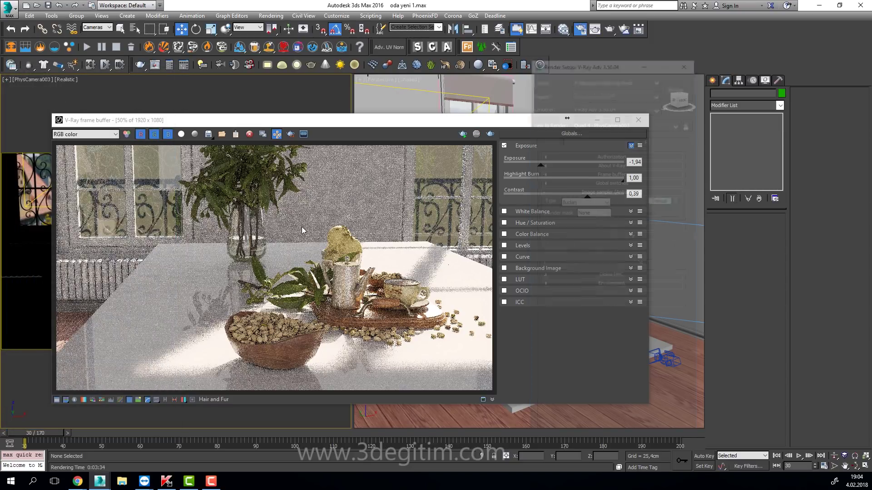
{"action": "left_click", "coordinate": [598, 141]}
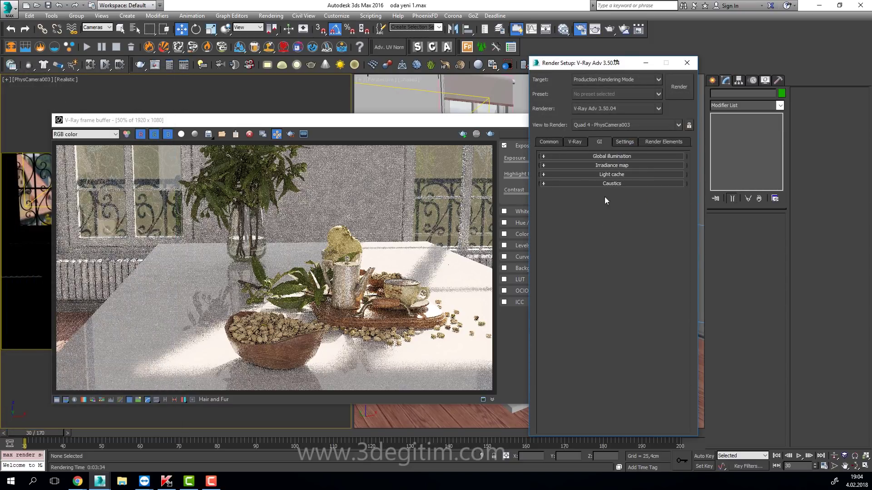
{"action": "left_click", "coordinate": [613, 175]}
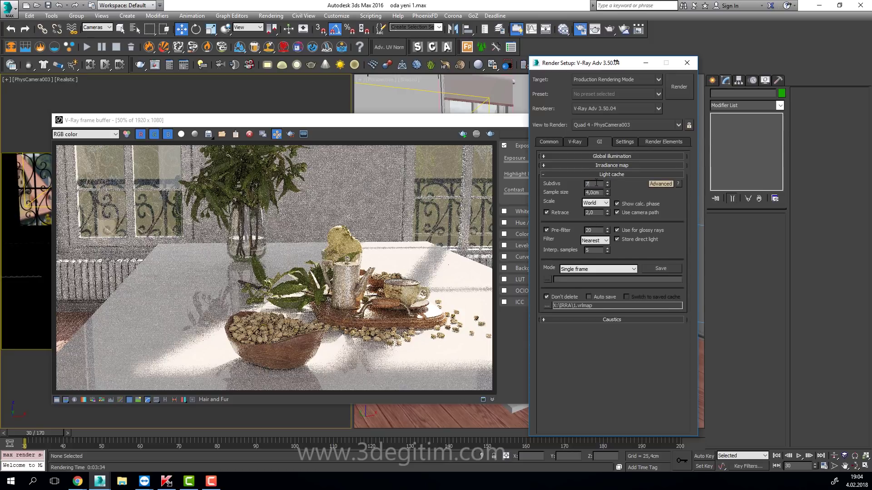
{"action": "left_click", "coordinate": [609, 176]}
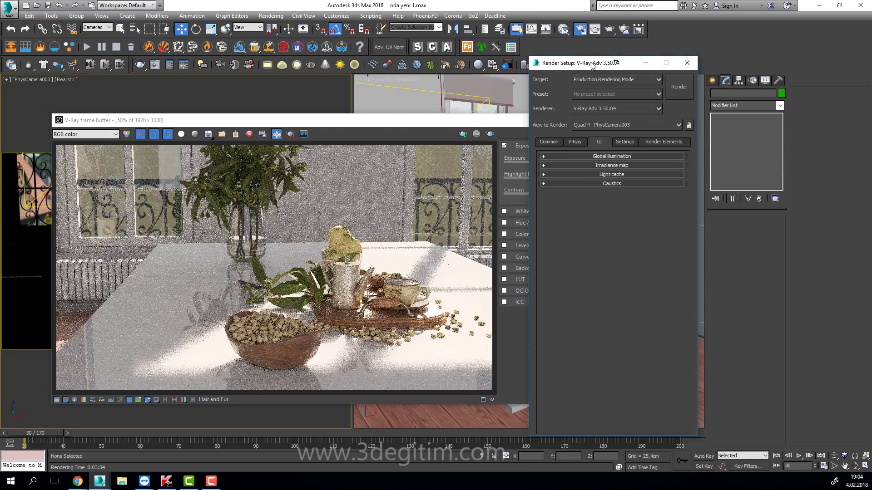
{"action": "left_click_drag", "start_coordinate": [531, 65], "coordinate": [314, 69]}
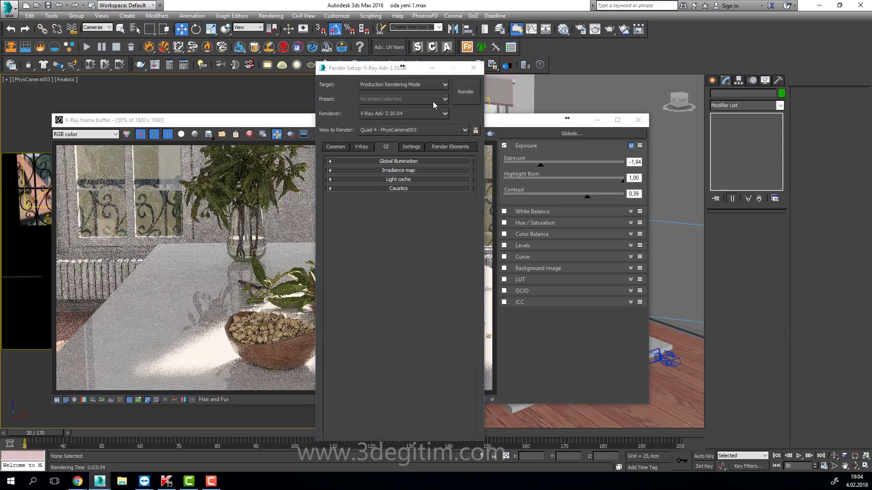
{"action": "left_click", "coordinate": [470, 68]}
- Turn off the frame buffer's Exposure correction and glance at White Balance correction
{"action": "left_click_drag", "start_coordinate": [404, 124], "coordinate": [366, 122]}
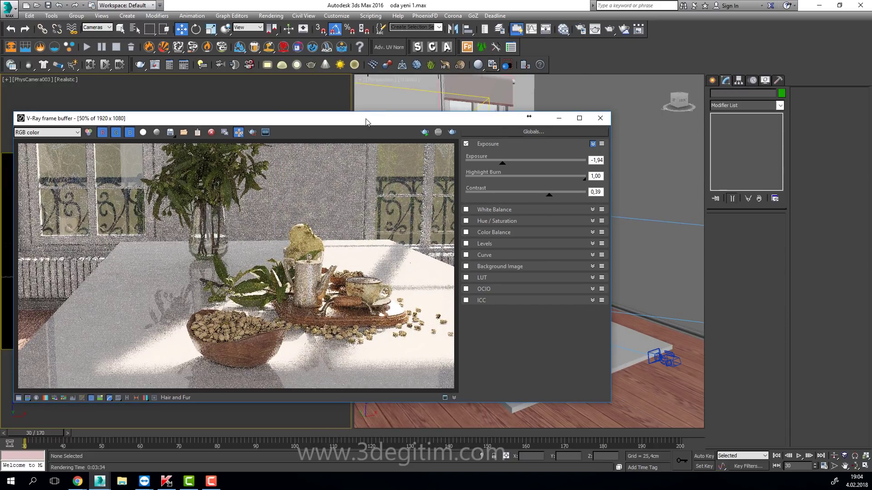
{"action": "left_click_drag", "start_coordinate": [481, 121], "coordinate": [502, 123]}
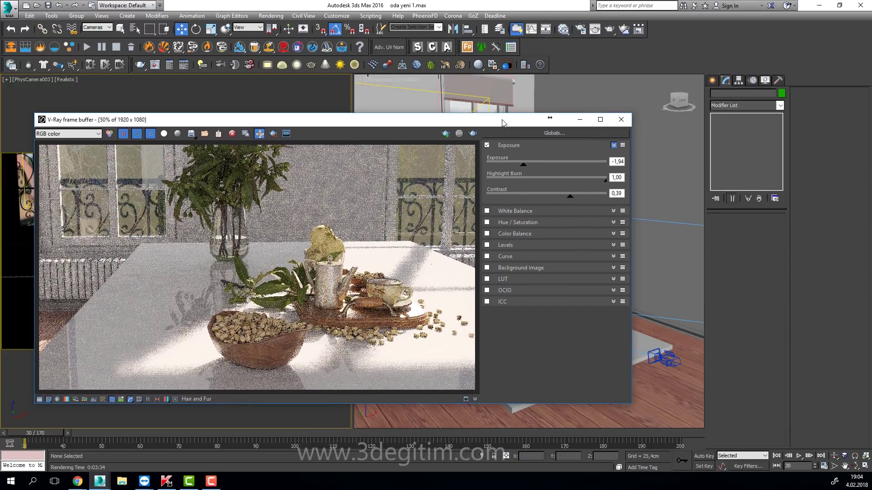
{"action": "left_click", "coordinate": [487, 145]}
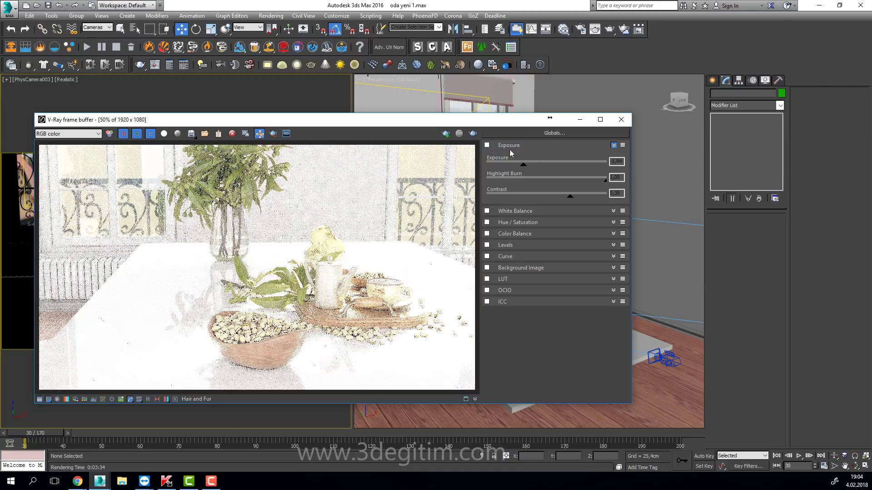
{"action": "left_click", "coordinate": [504, 212]}
{"action": "left_click", "coordinate": [524, 146]}
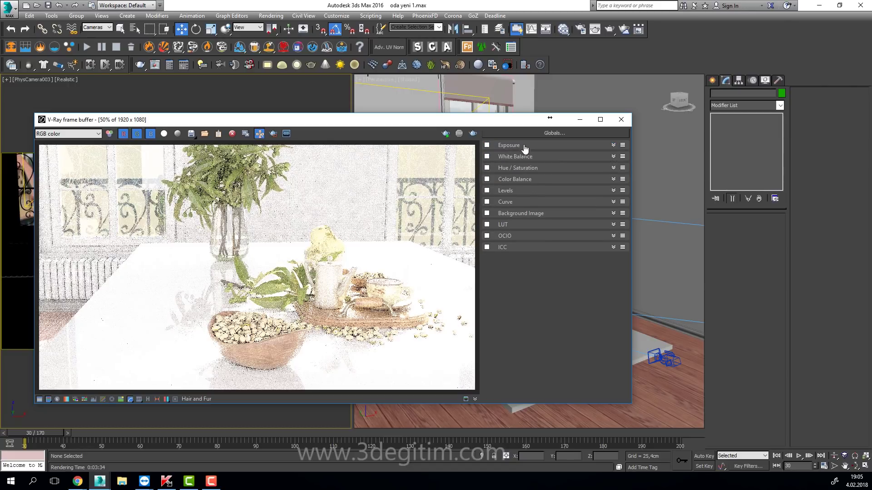
{"action": "left_click_drag", "start_coordinate": [413, 124], "coordinate": [410, 126]}
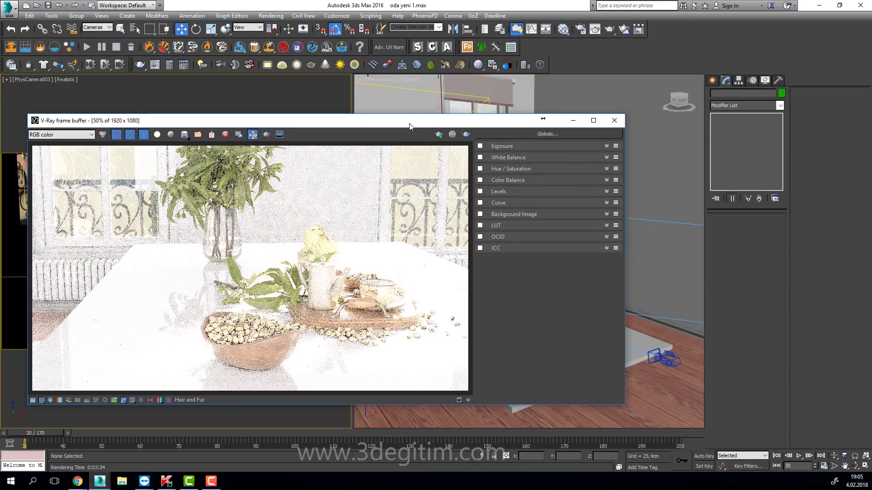
- Select PhysCamera003 from the viewport label, minimize the frame buffer, and deselect everything
{"action": "left_click", "coordinate": [41, 79]}
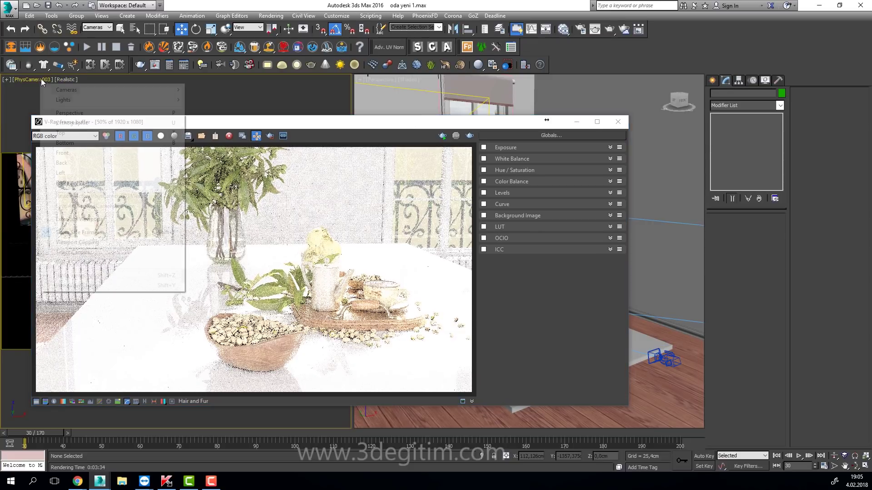
{"action": "left_click", "coordinate": [72, 252]}
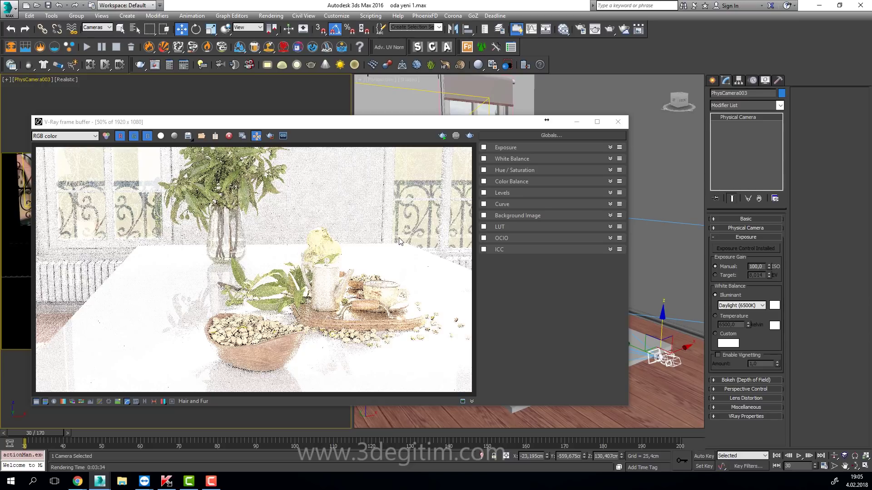
{"action": "left_click_drag", "start_coordinate": [439, 125], "coordinate": [431, 119]}
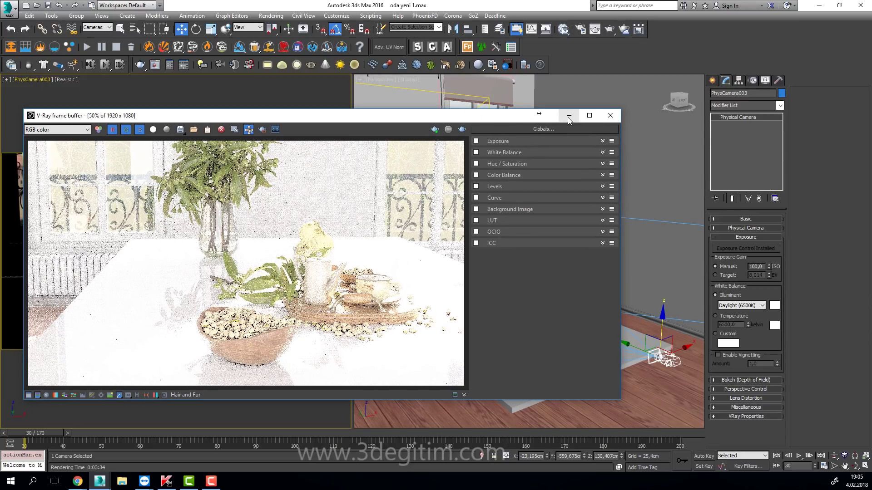
{"action": "left_click", "coordinate": [568, 119]}
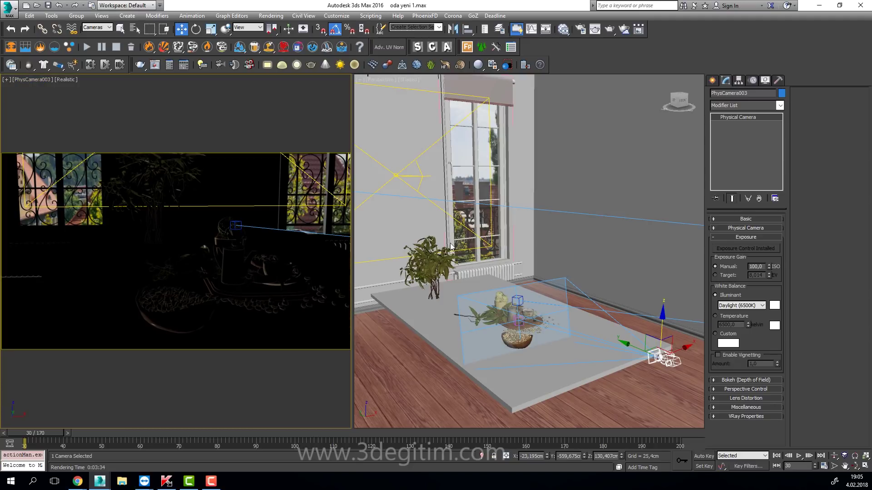
{"action": "left_click", "coordinate": [434, 203]}
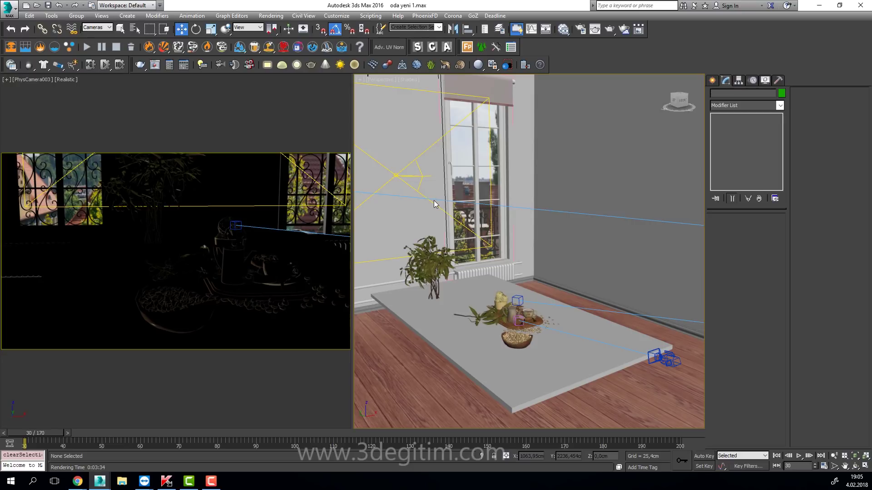
- Zoom out to see the room from outside and set the selection filter to All
{"action": "scroll", "coordinate": [435, 202], "scroll_direction": "down", "scroll_amount": 5}
{"action": "scroll", "coordinate": [447, 203], "scroll_direction": "down", "scroll_amount": 5}
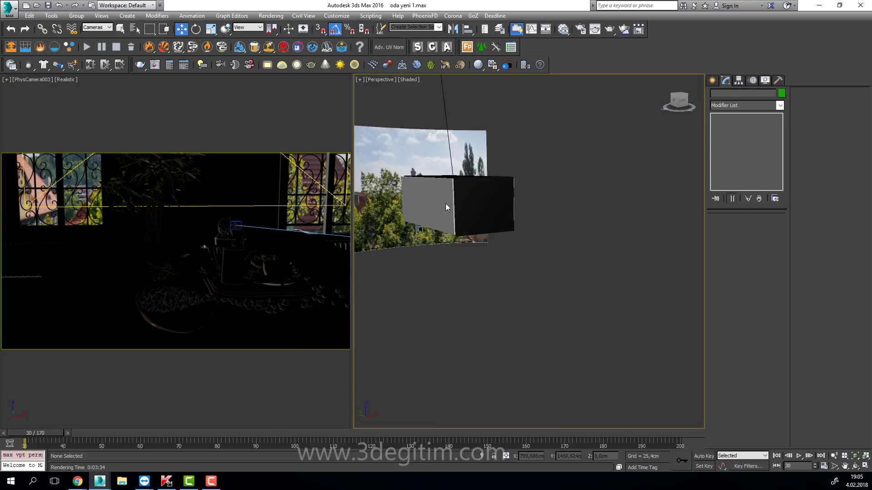
{"action": "mouse_move", "coordinate": [449, 204]}
{"action": "middle_mouse_down", "text": "alt"}
{"action": "mouse_move", "coordinate": [522, 230]}
{"action": "mouse_move", "coordinate": [511, 317]}
{"action": "middle_mouse_up", "text": "alt"}
{"action": "scroll", "coordinate": [396, 274], "scroll_direction": "down", "scroll_amount": 2}
{"action": "scroll", "coordinate": [422, 272], "scroll_direction": "down", "scroll_amount": 3}
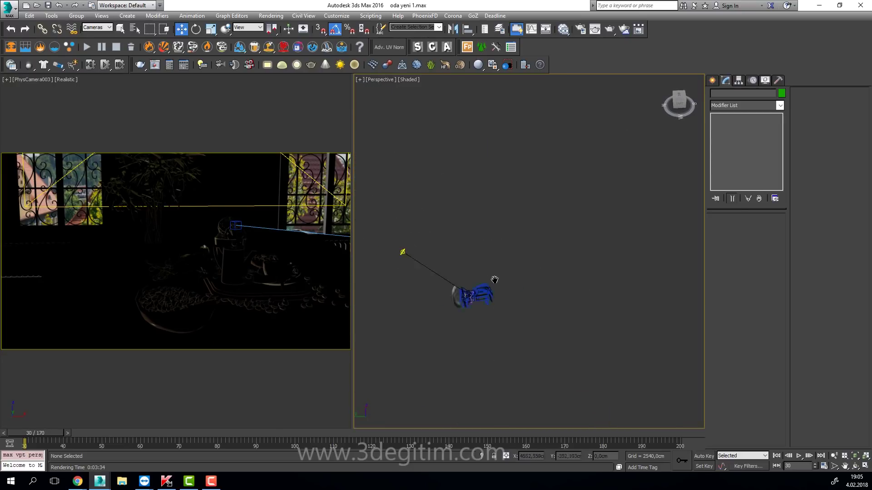
{"action": "scroll", "coordinate": [449, 273], "scroll_direction": "down", "scroll_amount": 2}
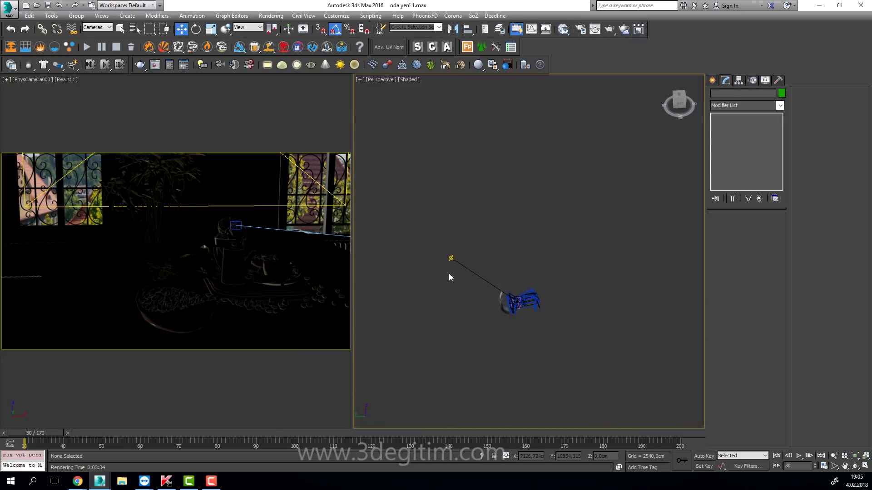
{"action": "left_click", "coordinate": [102, 29]}
{"action": "left_click", "coordinate": [95, 34]}
- Select VRaySun001 and enter 0,3 as its intensity multiplier
{"action": "left_click", "coordinate": [449, 259]}
{"action": "scroll", "coordinate": [594, 252], "scroll_direction": "up", "scroll_amount": 2}
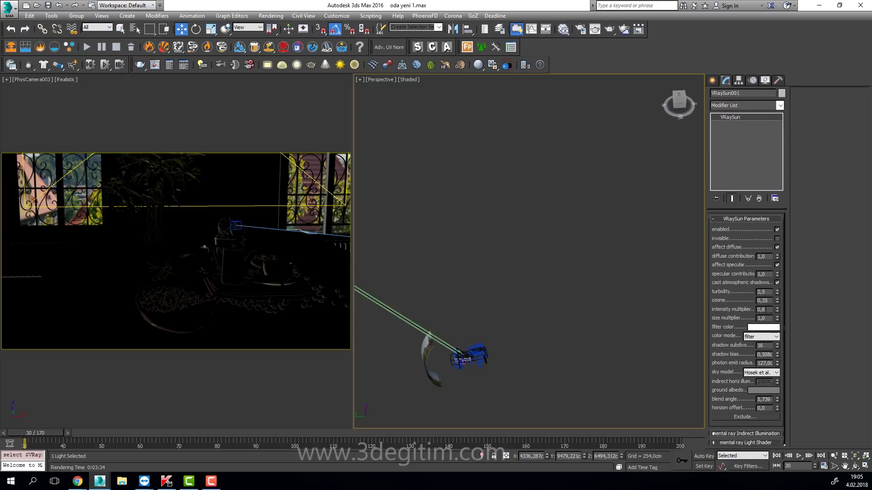
{"action": "scroll", "coordinate": [633, 281], "scroll_direction": "down", "scroll_amount": 2}
{"action": "scroll", "coordinate": [578, 278], "scroll_direction": "down", "scroll_amount": 1}
{"action": "middle_click_drag", "start_coordinate": [578, 278], "coordinate": [594, 286], "text": "alt"}
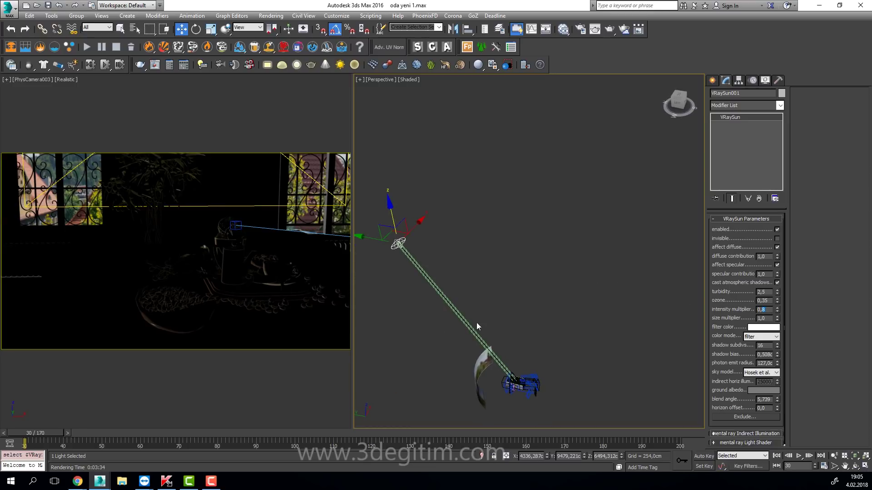
{"action": "type", "text": "0,3"}
- View the right viewport through the physical camera and select the window plane light VRayLight002
{"action": "left_click", "coordinate": [519, 306]}
{"action": "key", "text": "c"}
{"action": "left_click", "coordinate": [423, 187]}
{"action": "double_click", "coordinate": [423, 186]}
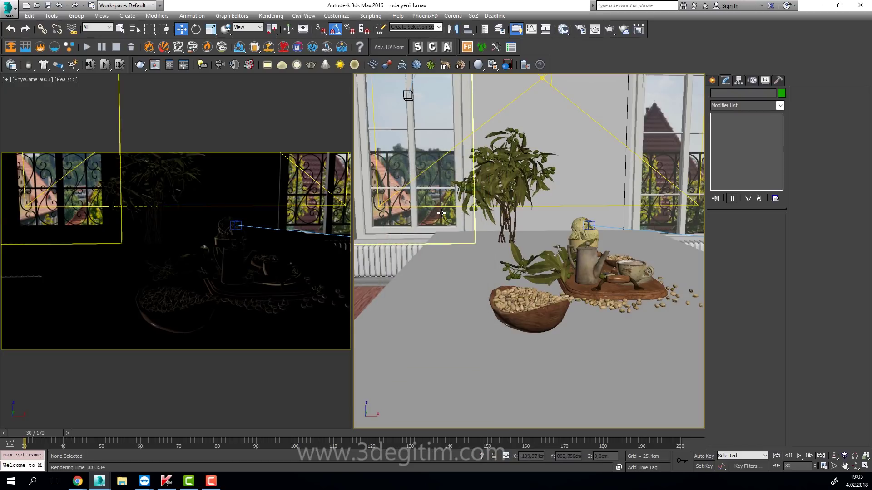
{"action": "left_click", "coordinate": [272, 271]}
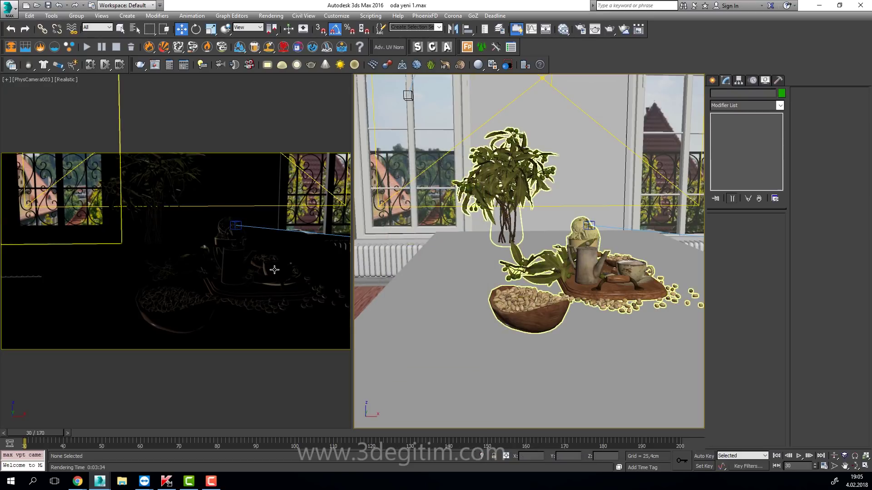
{"action": "left_click", "coordinate": [594, 205]}
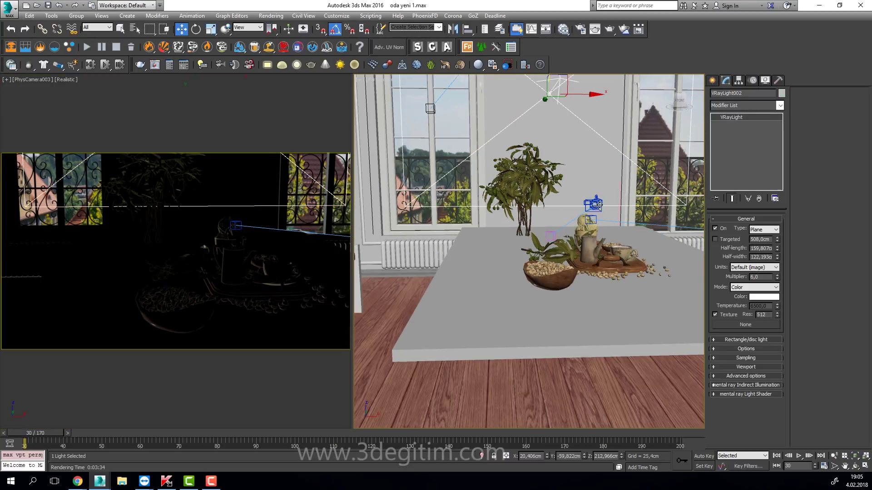
- Switch to perspective, orbit outside the window, and select VRayLight001 and then Branches_gr
{"action": "key", "text": "p"}
{"action": "type", "text": "2"}
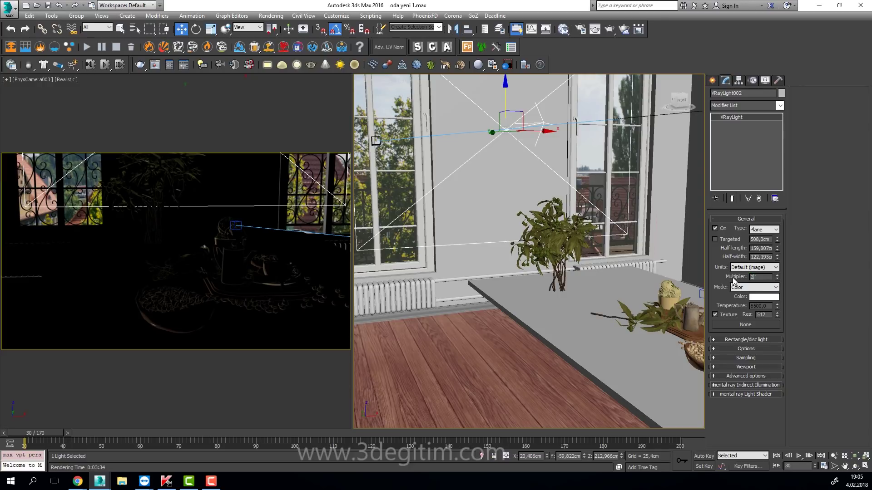
{"action": "middle_click_drag", "start_coordinate": [590, 272], "coordinate": [630, 300], "text": "alt"}
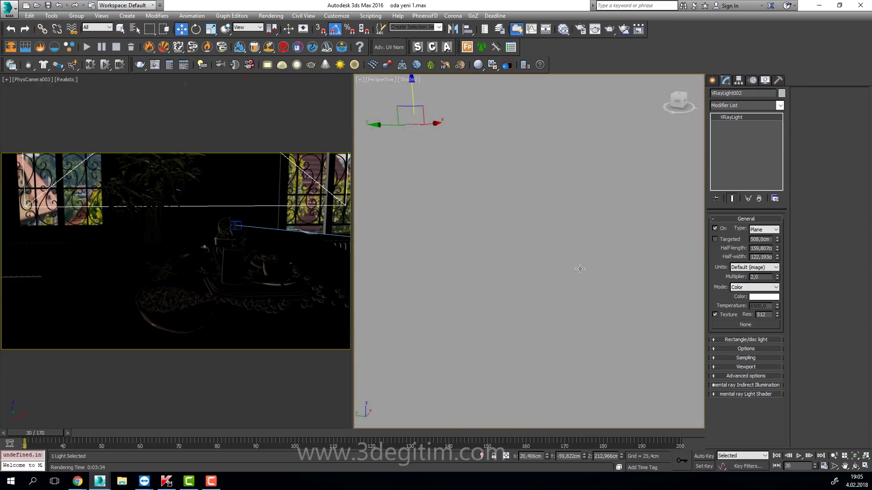
{"action": "scroll", "coordinate": [630, 301], "scroll_direction": "up", "scroll_amount": 3}
{"action": "scroll", "coordinate": [630, 300], "scroll_direction": "up", "scroll_amount": 3}
{"action": "left_click", "coordinate": [578, 105]}
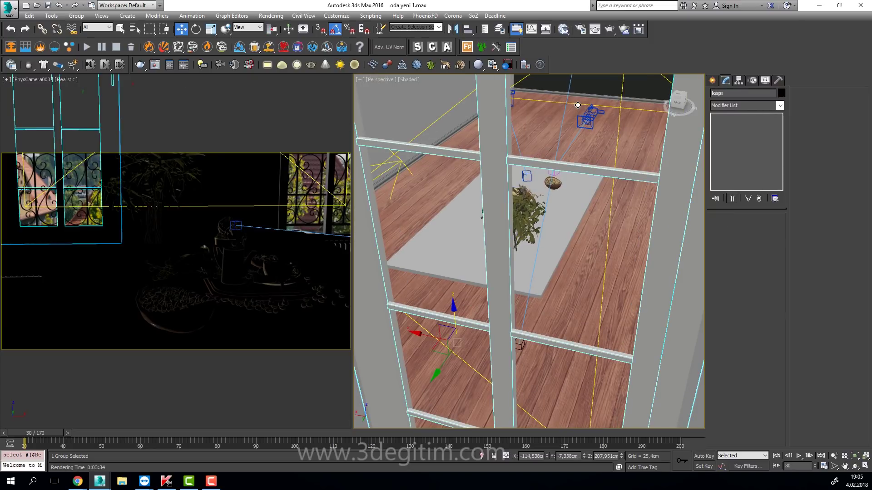
{"action": "mouse_move", "coordinate": [578, 105]}
{"action": "middle_mouse_down", "text": "alt"}
{"action": "mouse_move", "coordinate": [608, 108]}
{"action": "mouse_move", "coordinate": [559, 158]}
{"action": "middle_mouse_up", "text": "alt"}
{"action": "scroll", "coordinate": [558, 158], "scroll_direction": "up", "scroll_amount": 2}
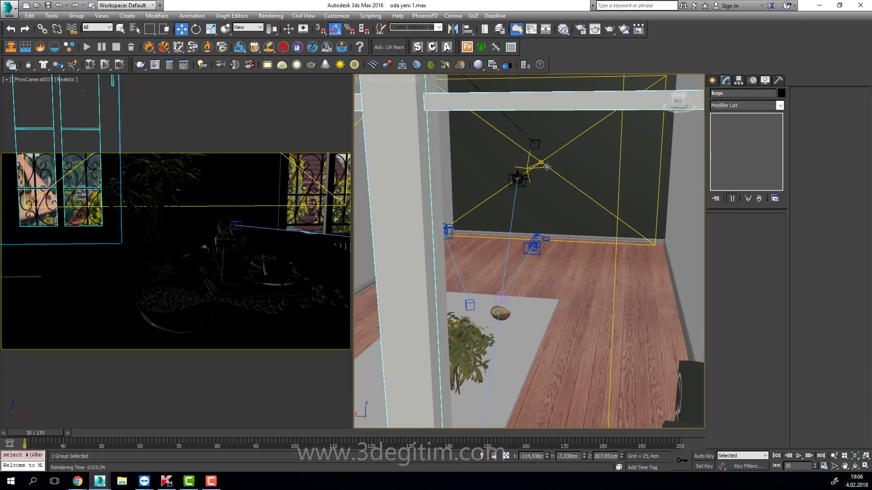
{"action": "left_click", "coordinate": [546, 166]}
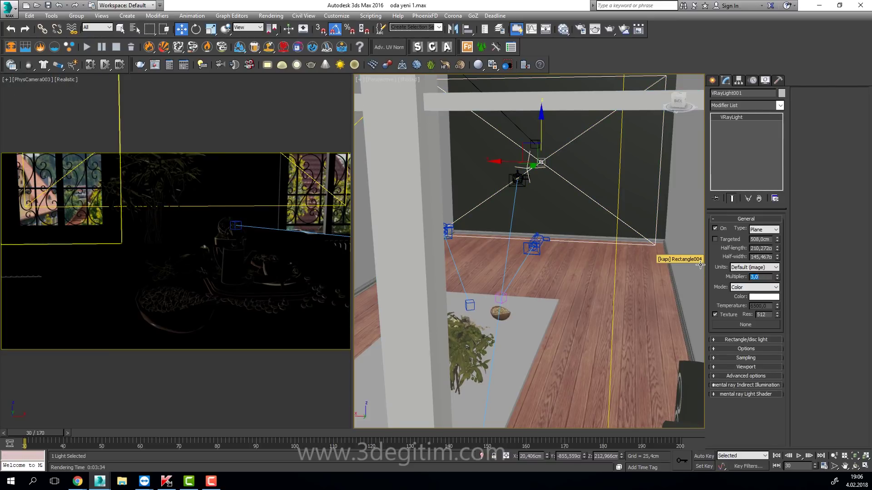
{"action": "left_click", "coordinate": [206, 270]}
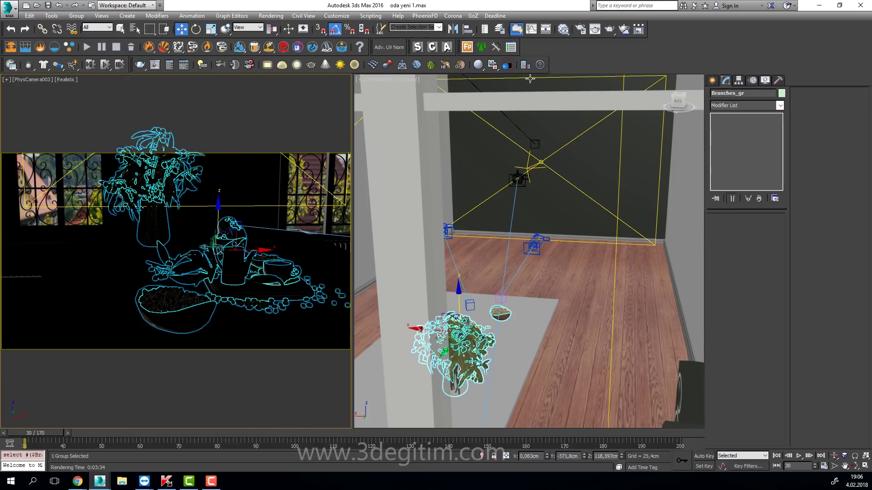
- Render the camera view, compare it with and without -1,19 exposure correction, and leave correction off
{"action": "left_click", "coordinate": [605, 34]}
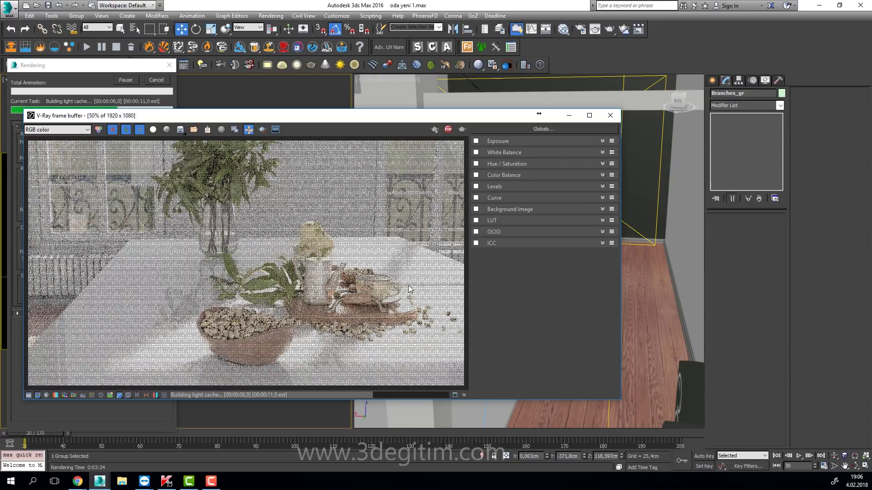
{"action": "left_click", "coordinate": [476, 141]}
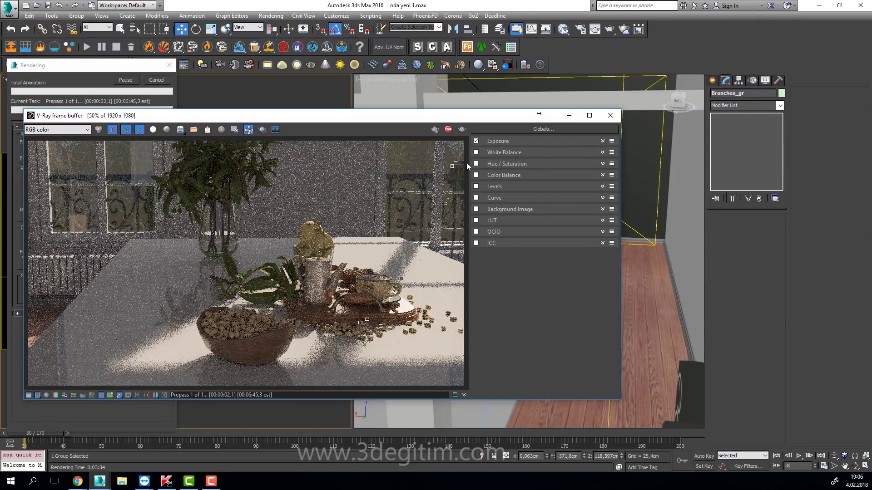
{"action": "left_click", "coordinate": [497, 141]}
{"action": "mouse_move", "coordinate": [516, 163]}
{"action": "left_mouse_down"}
{"action": "mouse_move", "coordinate": [529, 165]}
{"action": "mouse_move", "coordinate": [522, 165]}
{"action": "left_mouse_up"}
{"action": "left_click", "coordinate": [476, 141]}
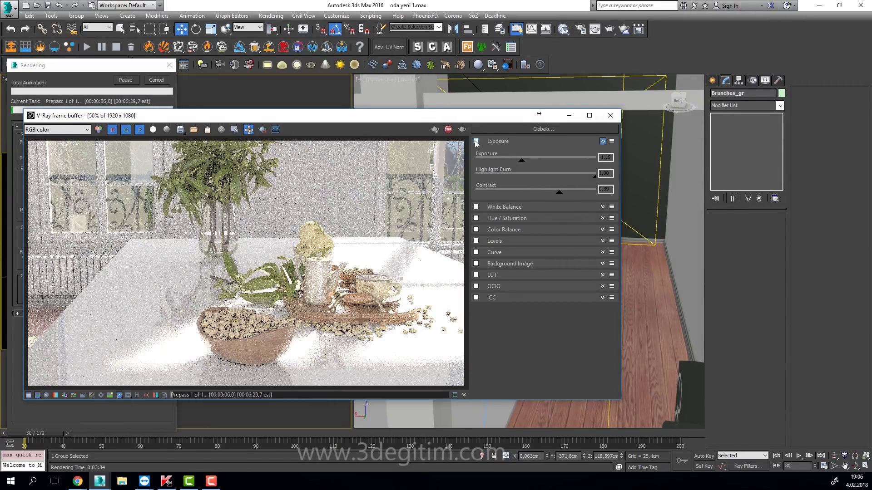
{"action": "left_click", "coordinate": [476, 141]}
{"action": "double_click", "coordinate": [476, 142]}
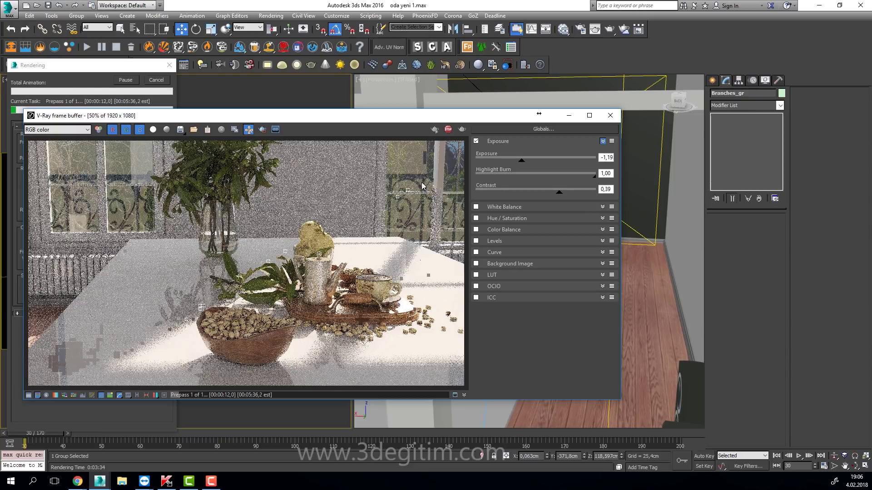
{"action": "left_click", "coordinate": [476, 141]}
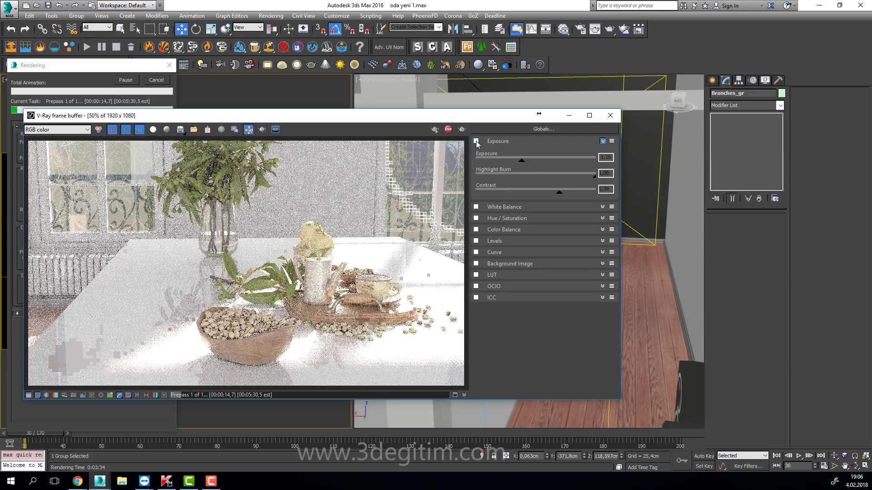
{"action": "left_click", "coordinate": [136, 396]}
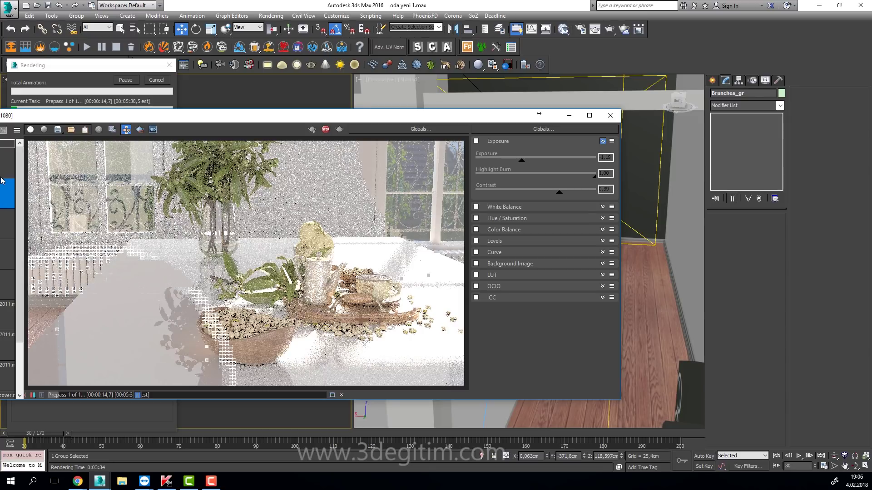
- Turn exposure correction back on and compare the finishing render with the earlier one in RGB
{"action": "left_click_drag", "start_coordinate": [127, 123], "coordinate": [220, 120]}
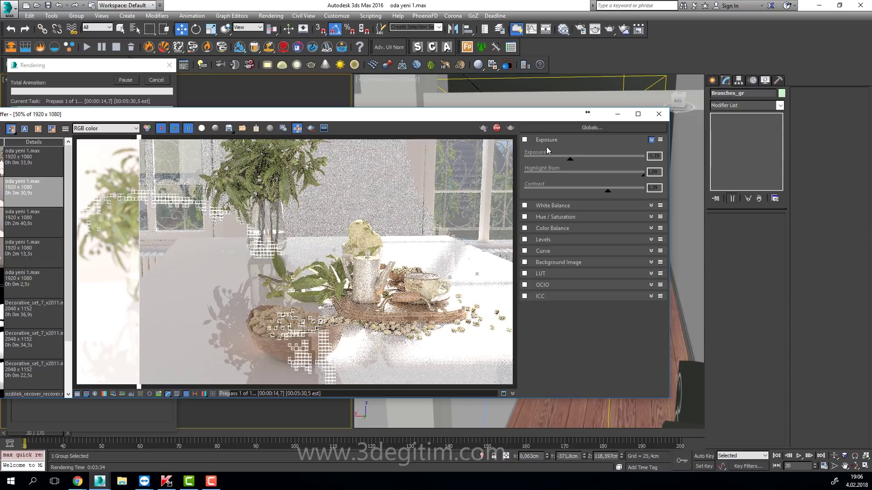
{"action": "left_click", "coordinate": [525, 139]}
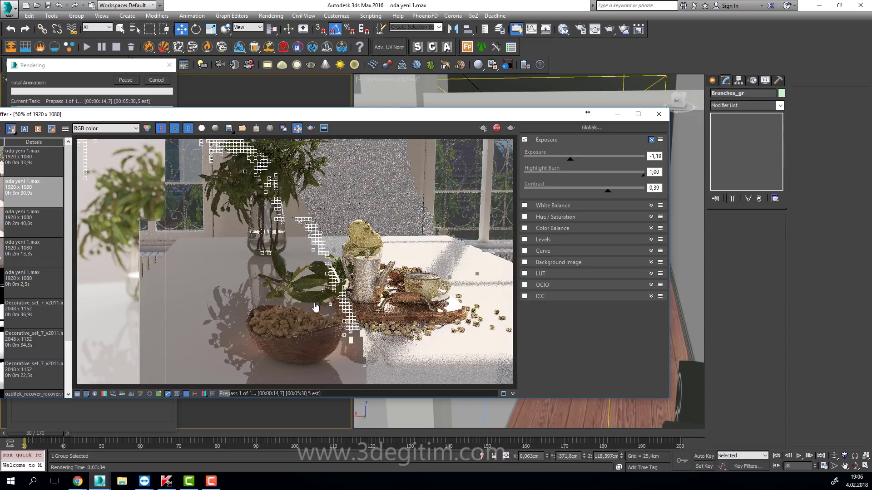
{"action": "left_click_drag", "start_coordinate": [213, 308], "coordinate": [316, 307]}
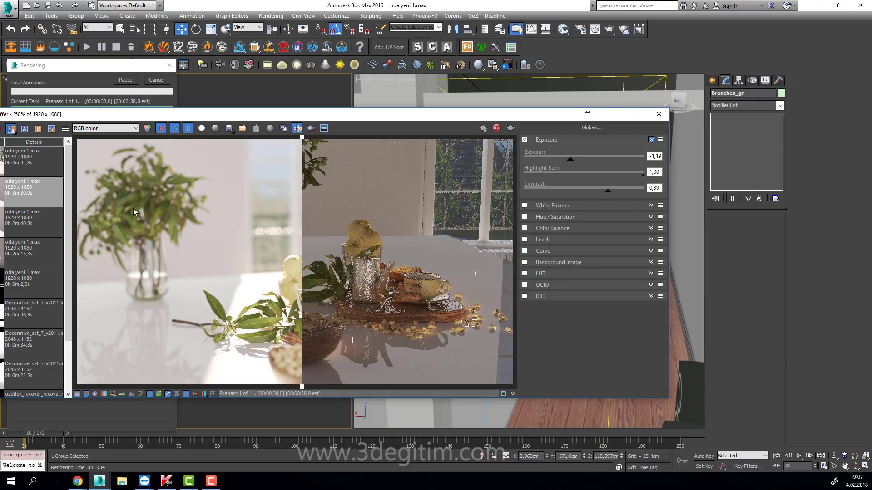
{"action": "scroll", "coordinate": [132, 208], "scroll_direction": "up", "scroll_amount": 1}
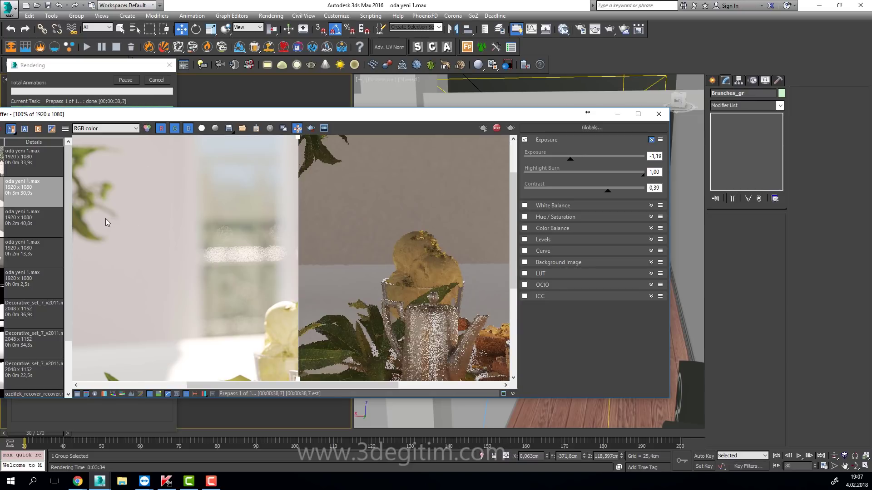
{"action": "scroll", "coordinate": [106, 219], "scroll_direction": "down", "scroll_amount": 1}
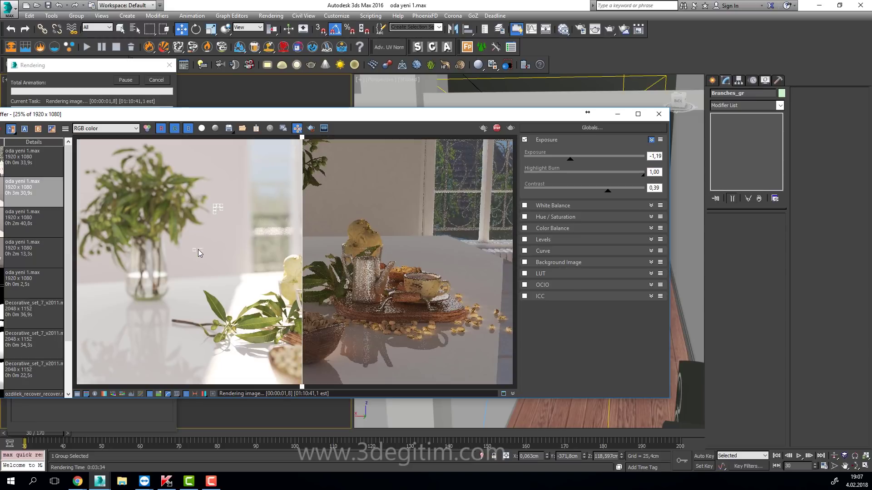
{"action": "scroll", "coordinate": [198, 249], "scroll_direction": "down", "scroll_amount": 1}
{"action": "scroll", "coordinate": [202, 250], "scroll_direction": "up", "scroll_amount": 1}
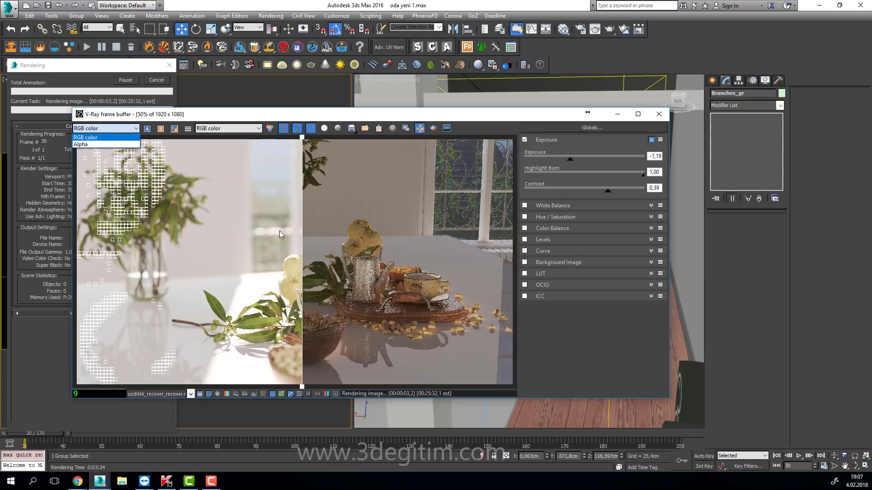
{"action": "left_click", "coordinate": [198, 174]}
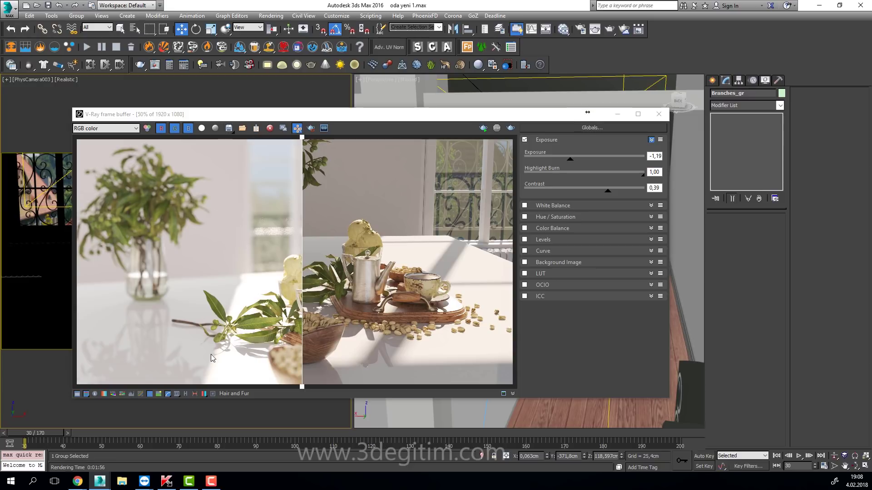
- Turn off A/B compare, zoom in on the window and ice cream, and raise exposure to -0,74
{"action": "left_click", "coordinate": [185, 393]}
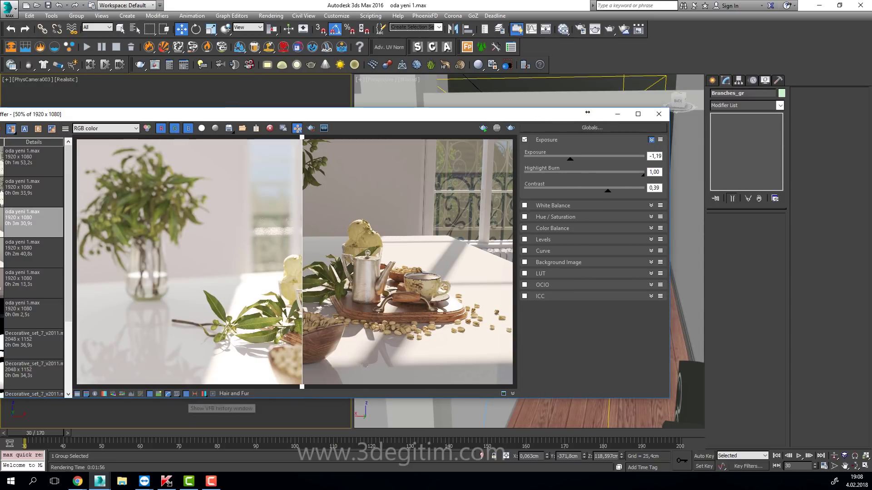
{"action": "left_click", "coordinate": [13, 131]}
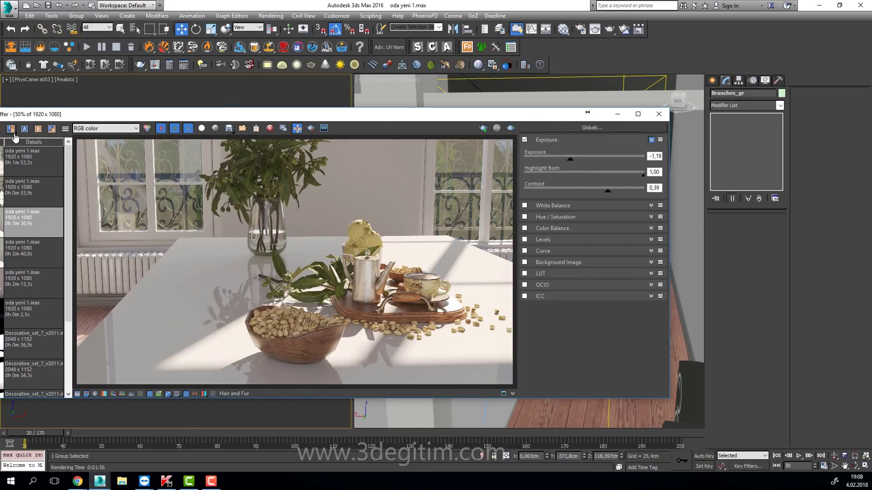
{"action": "left_click", "coordinate": [185, 395]}
{"action": "double_click", "coordinate": [252, 177]}
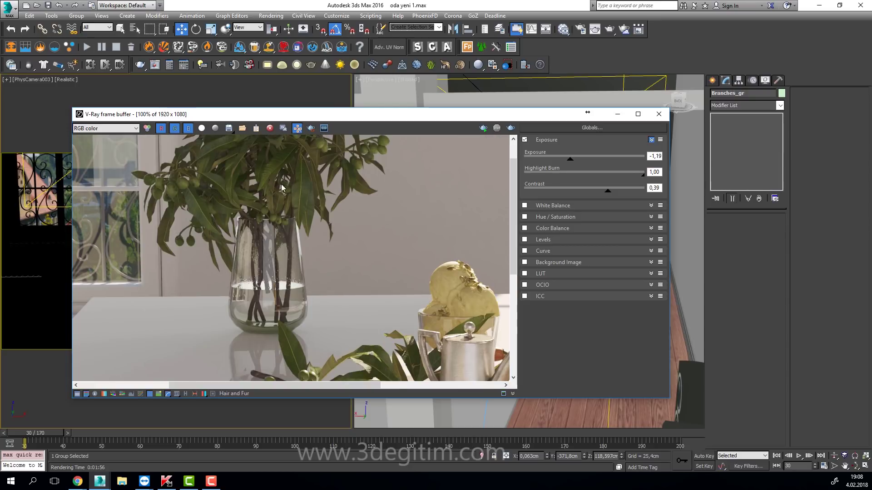
{"action": "mouse_move", "coordinate": [326, 193]}
{"action": "left_mouse_down"}
{"action": "mouse_move", "coordinate": [220, 268]}
{"action": "mouse_move", "coordinate": [184, 271]}
{"action": "left_mouse_up"}
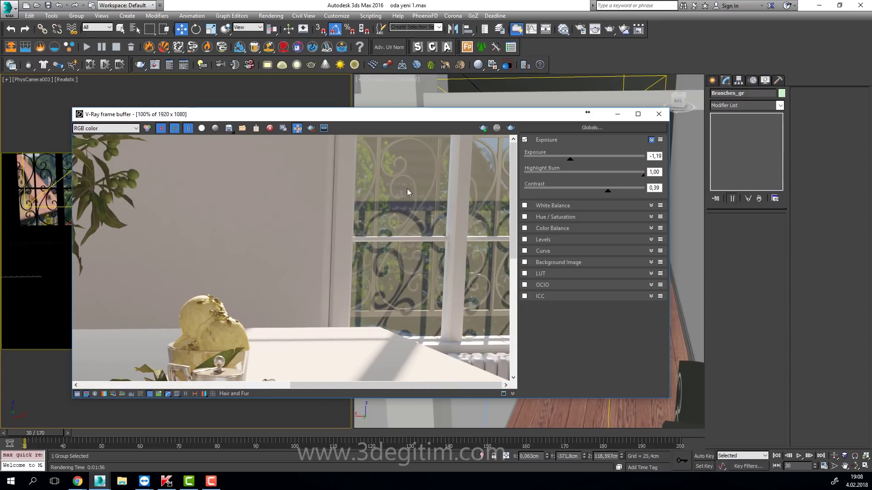
{"action": "scroll", "coordinate": [419, 203], "scroll_direction": "down", "scroll_amount": 1}
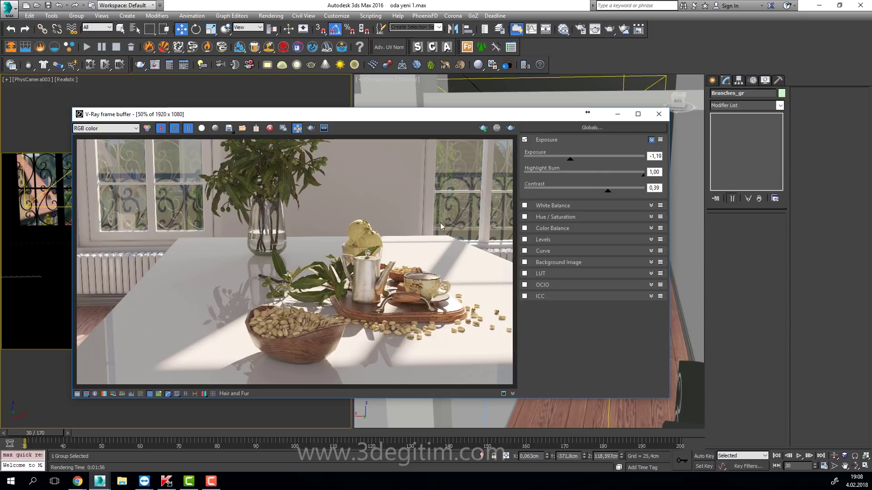
{"action": "left_click_drag", "start_coordinate": [570, 160], "coordinate": [576, 166]}
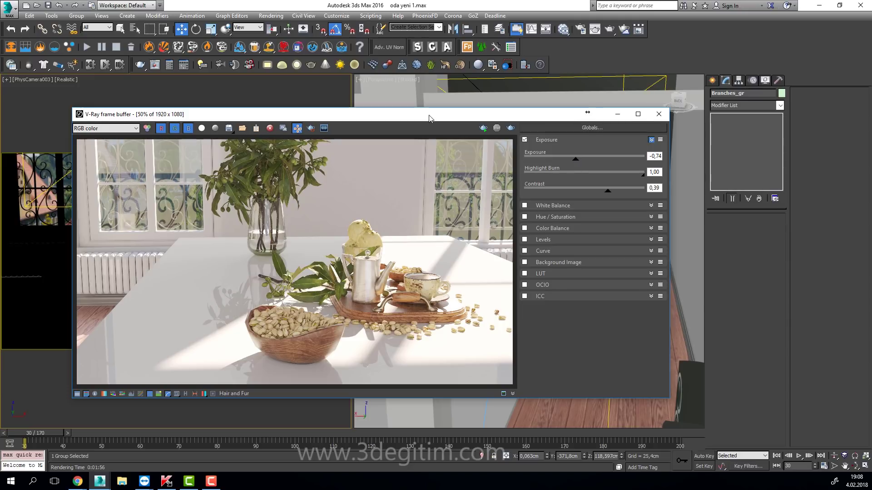
{"action": "left_click_drag", "start_coordinate": [429, 114], "coordinate": [406, 114]}
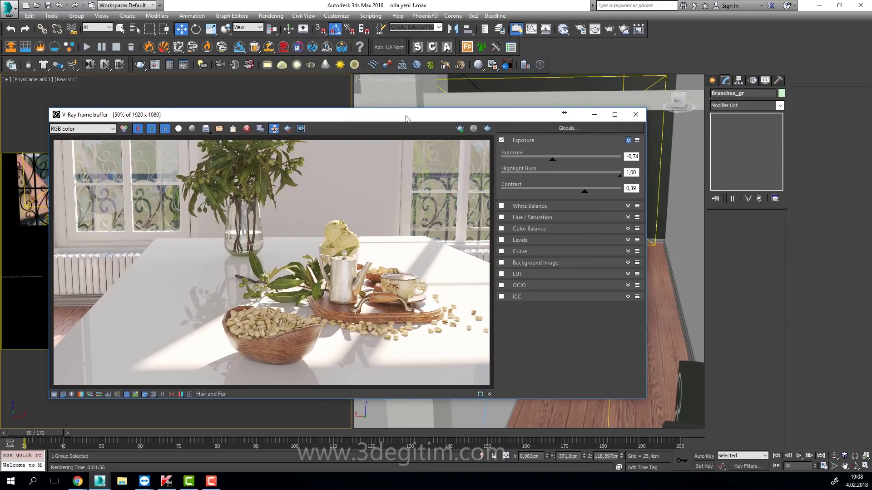
- Select PhysCamera003 and try ISO 200 and 80 before settling back on ISO 100
{"action": "left_click", "coordinate": [36, 79]}
{"action": "left_click", "coordinate": [68, 251]}
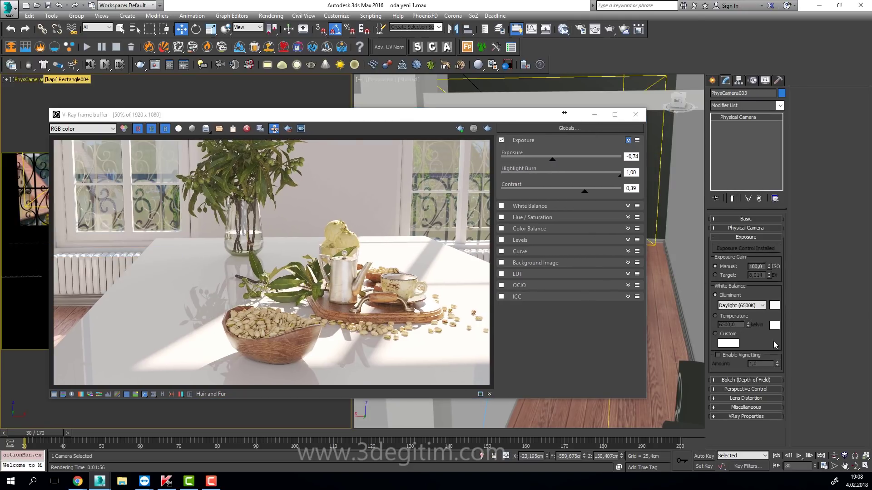
{"action": "double_click", "coordinate": [757, 267]}
{"action": "type", "text": "200"}
{"action": "key", "text": "Return"}
{"action": "type", "text": "80"}
{"action": "key", "text": "Return"}
{"action": "type", "text": "100"}
{"action": "key", "text": "Return"}
{"action": "left_click_drag", "start_coordinate": [484, 114], "coordinate": [470, 112]}
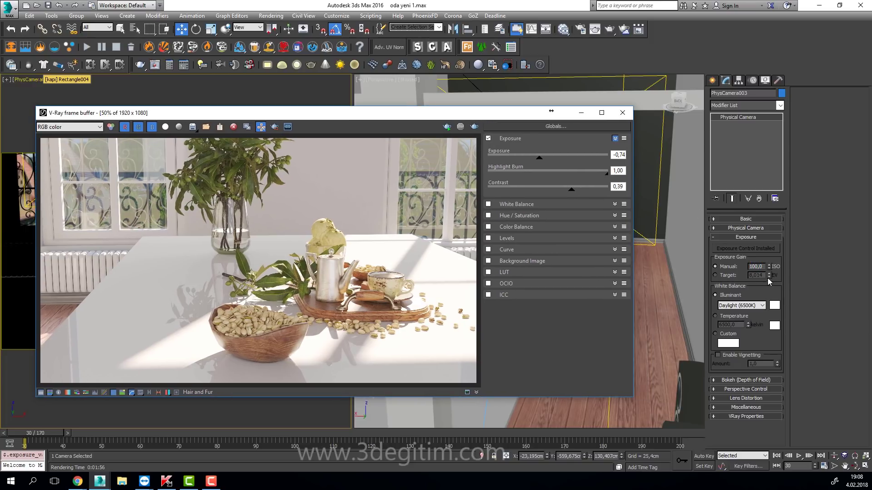
{"action": "left_click", "coordinate": [498, 8]}
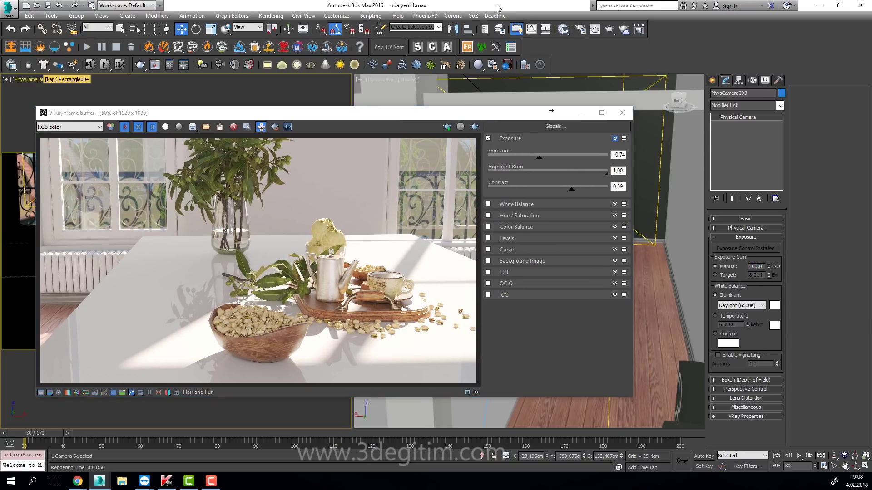
- Open Environment and Effects and keep Physical Camera Exposure Control with per-camera exposure
{"action": "key", "text": "8"}
{"action": "mouse_move", "coordinate": [127, 64]}
{"action": "left_mouse_down"}
{"action": "mouse_move", "coordinate": [234, 30]}
{"action": "mouse_move", "coordinate": [203, 28]}
{"action": "left_mouse_up"}
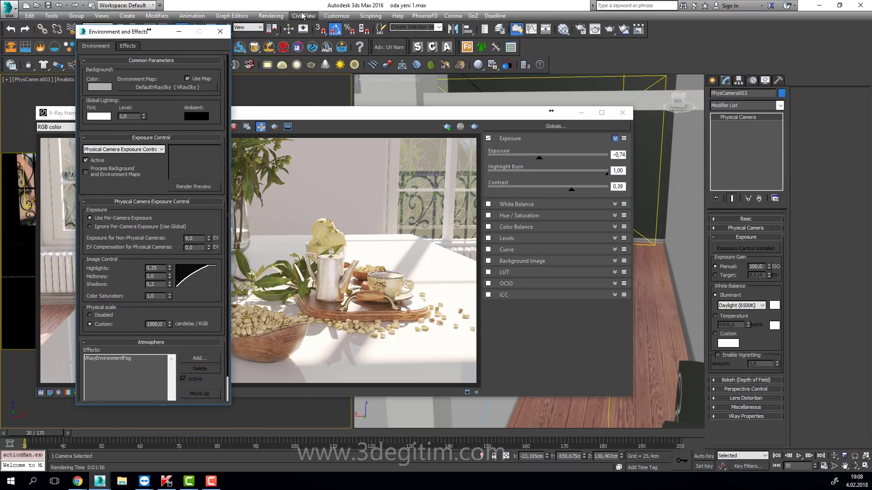
{"action": "left_click", "coordinate": [271, 16]}
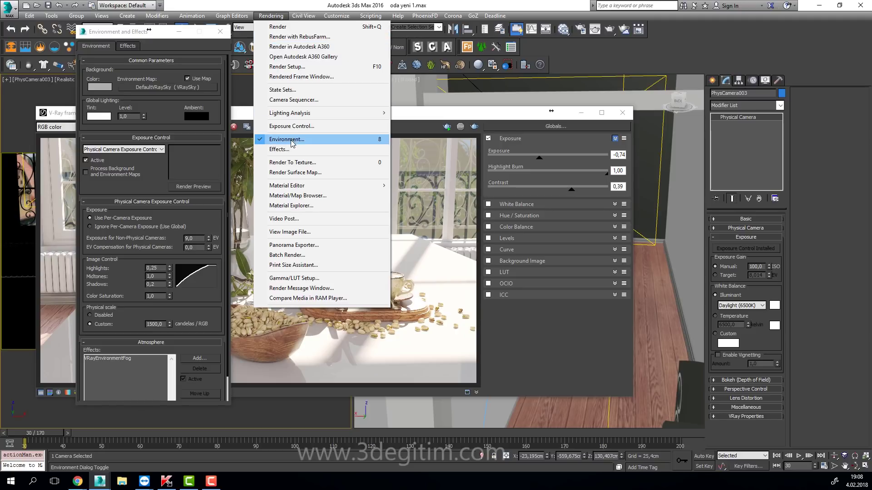
{"action": "left_click", "coordinate": [135, 154]}
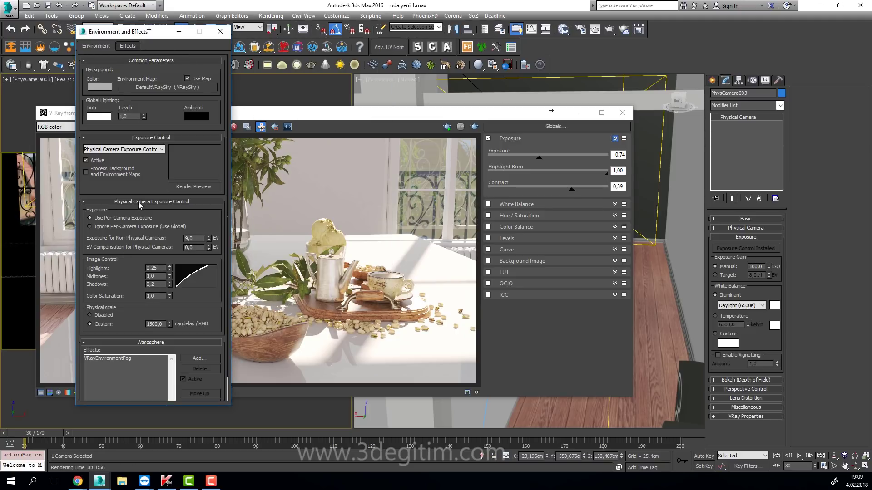
{"action": "left_click", "coordinate": [131, 153]}
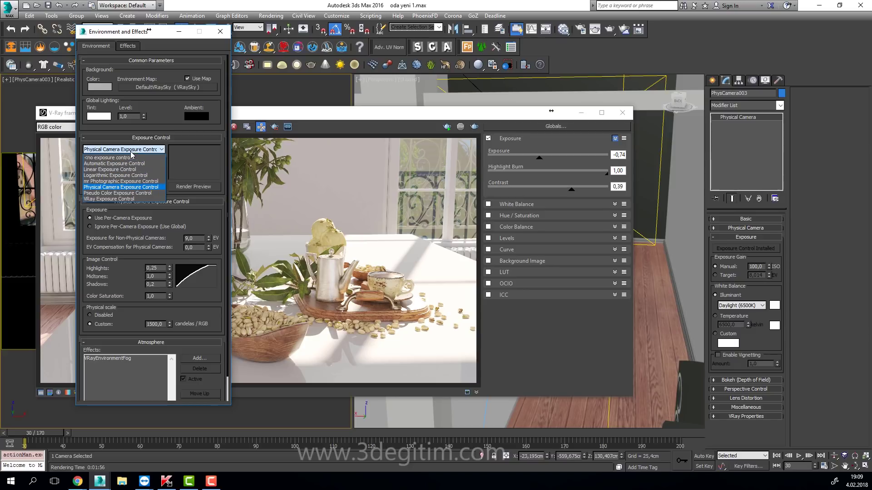
{"action": "left_click", "coordinate": [114, 187]}
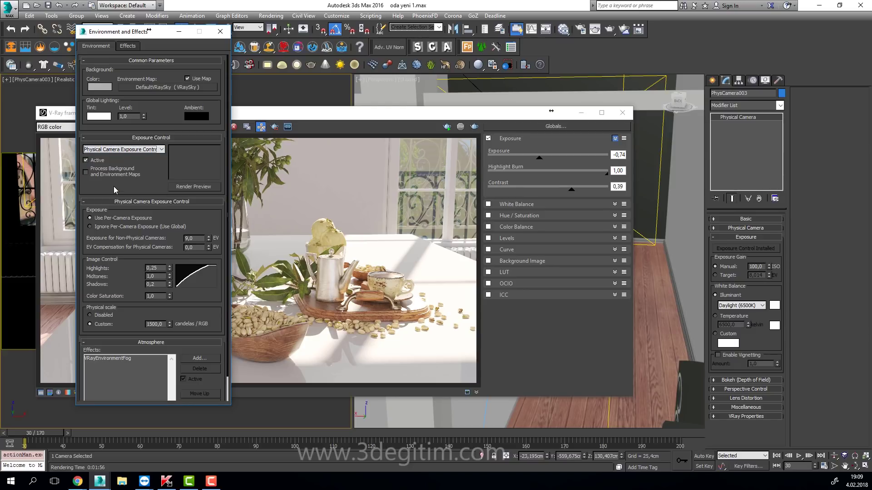
{"action": "left_click_drag", "start_coordinate": [198, 240], "coordinate": [181, 241]}
{"action": "left_click", "coordinate": [150, 227]}
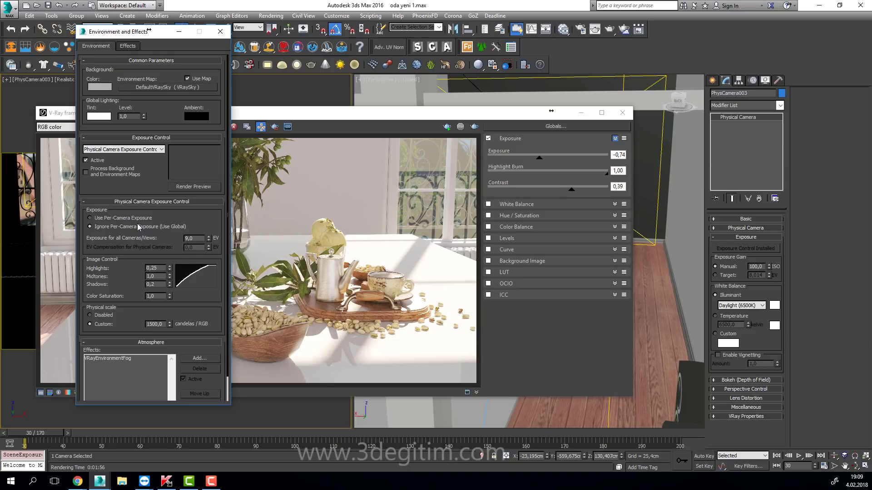
{"action": "left_click", "coordinate": [104, 220]}
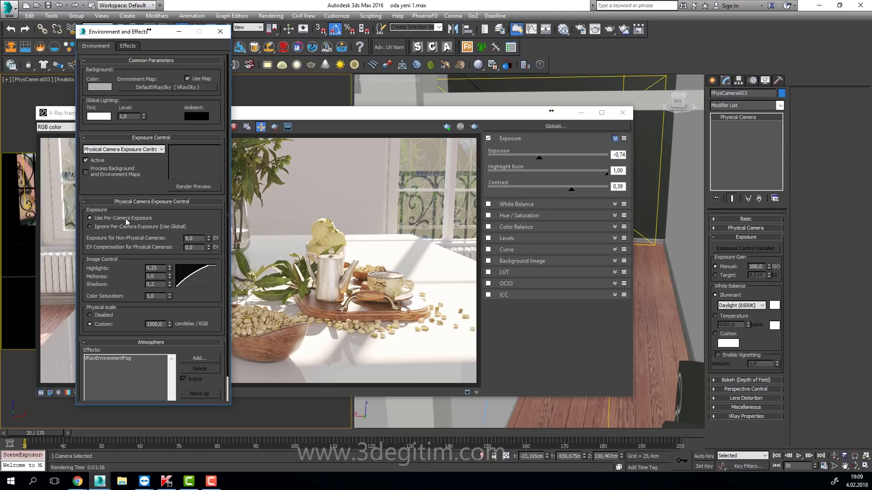
- Set Exposure for Non-Physical Cameras to 8,014
{"action": "double_click", "coordinate": [189, 238]}
{"action": "double_click", "coordinate": [190, 247]}
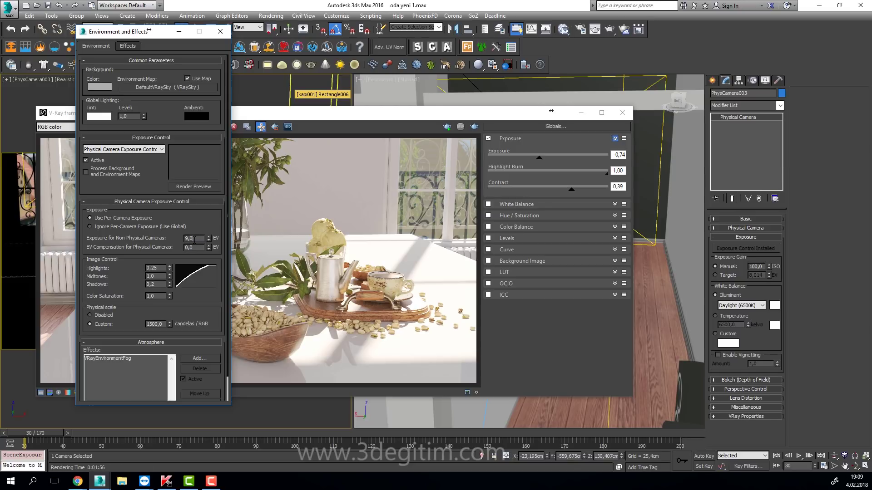
{"action": "double_click", "coordinate": [197, 239]}
{"action": "key", "text": "Return"}
{"action": "key", "text": "BackSpace"}
{"action": "type", "text": "014"}
{"action": "key", "text": "Return"}
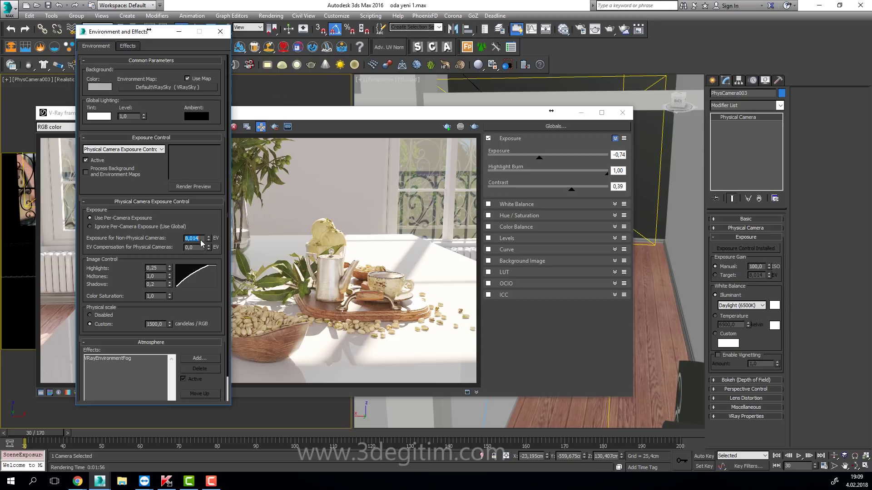
{"action": "left_click_drag", "start_coordinate": [202, 238], "coordinate": [186, 239]}
- Select VRayEnvironmentFog, collapse the exposure and Atmosphere rollouts, and close the dialog
{"action": "left_click", "coordinate": [101, 361]}
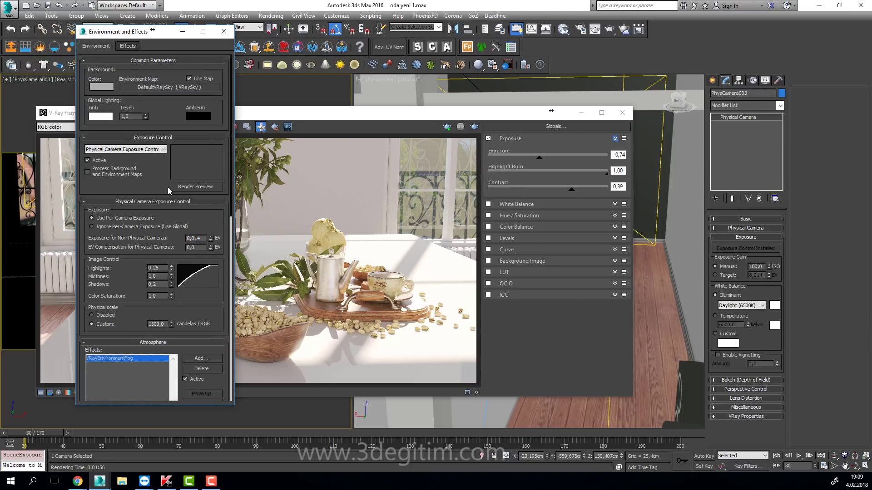
{"action": "left_click_drag", "start_coordinate": [116, 37], "coordinate": [119, 44]}
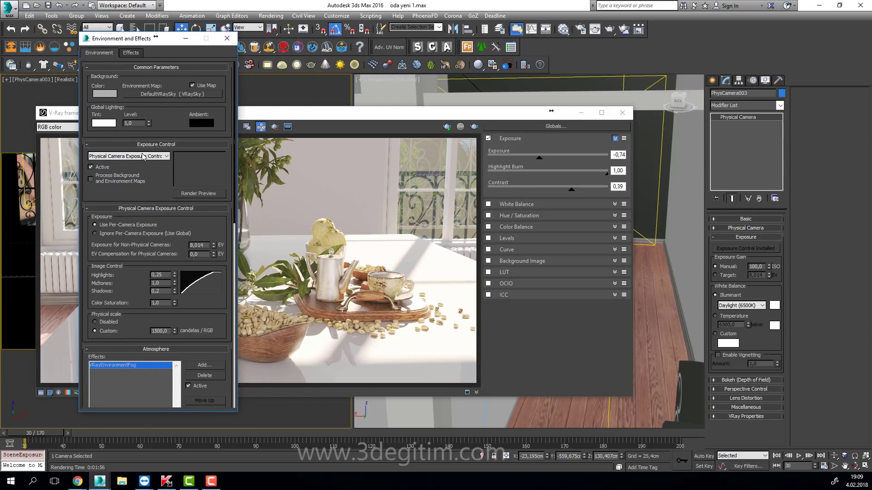
{"action": "left_click", "coordinate": [159, 209]}
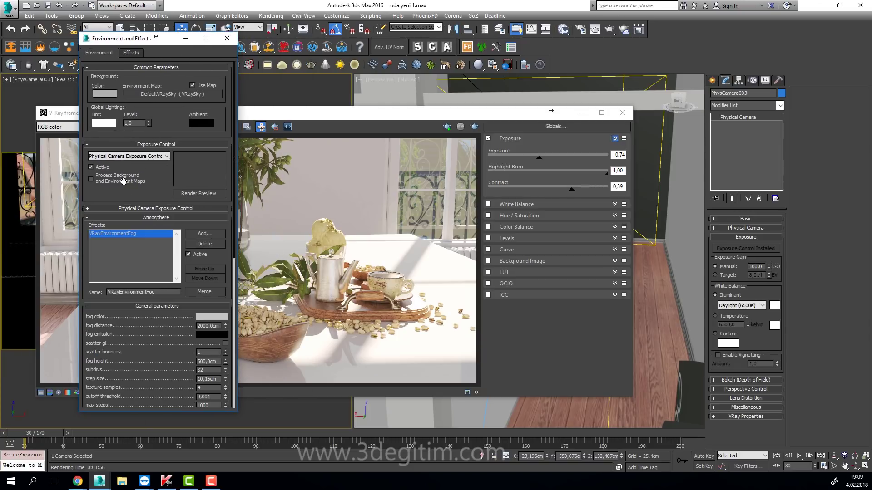
{"action": "left_click", "coordinate": [142, 217]}
{"action": "left_click_drag", "start_coordinate": [141, 38], "coordinate": [109, 61]}
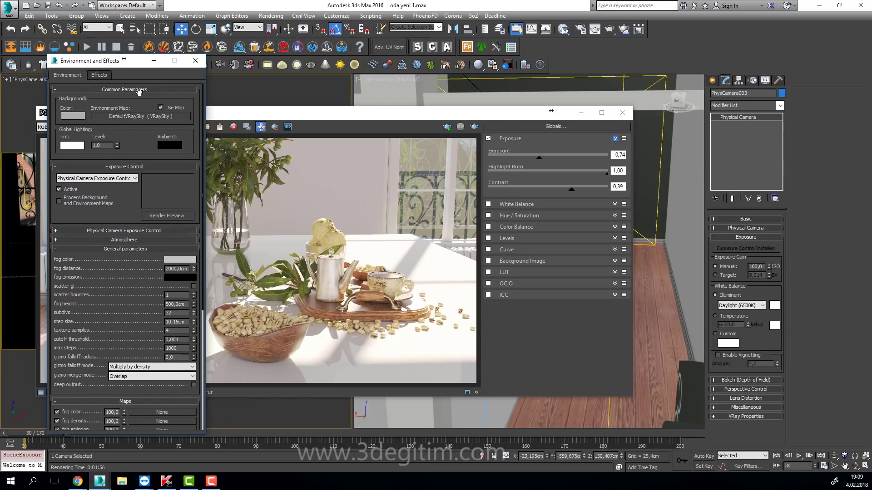
{"action": "left_click", "coordinate": [195, 60]}
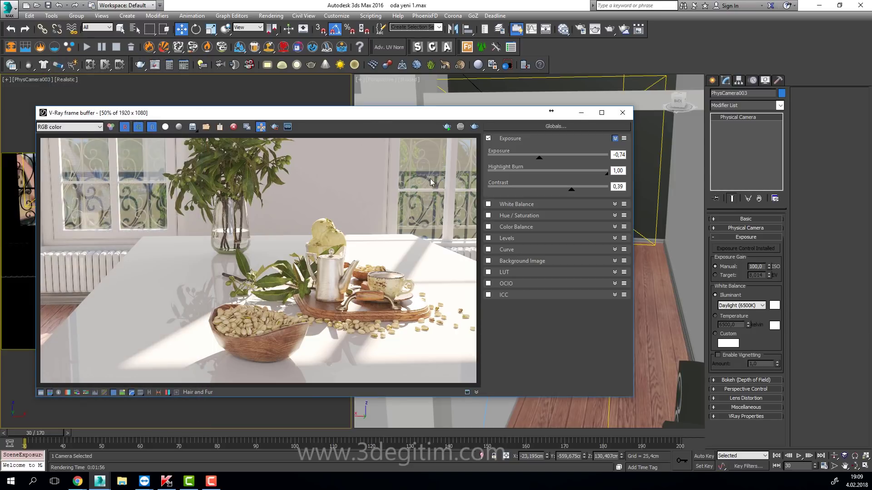
- Drop frame-buffer exposure to -0,89, choose the Sunlight (5200K) illuminant, and render again
{"action": "left_click", "coordinate": [537, 161]}
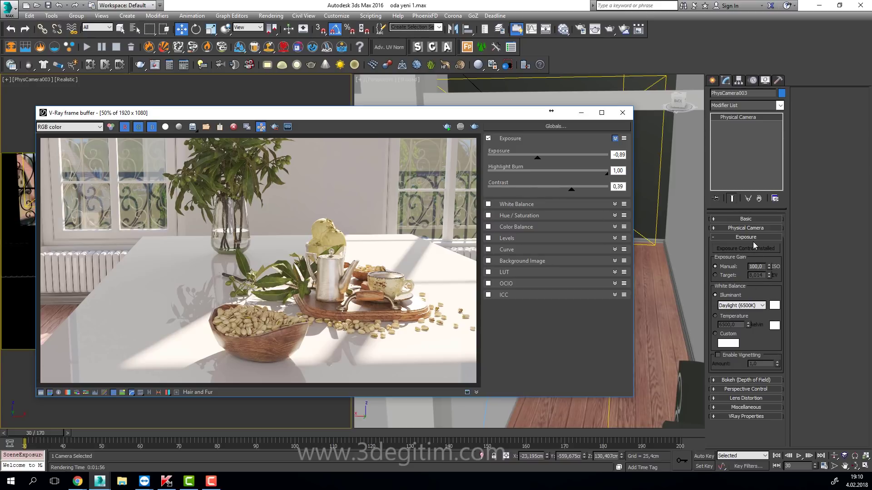
{"action": "left_click", "coordinate": [727, 306]}
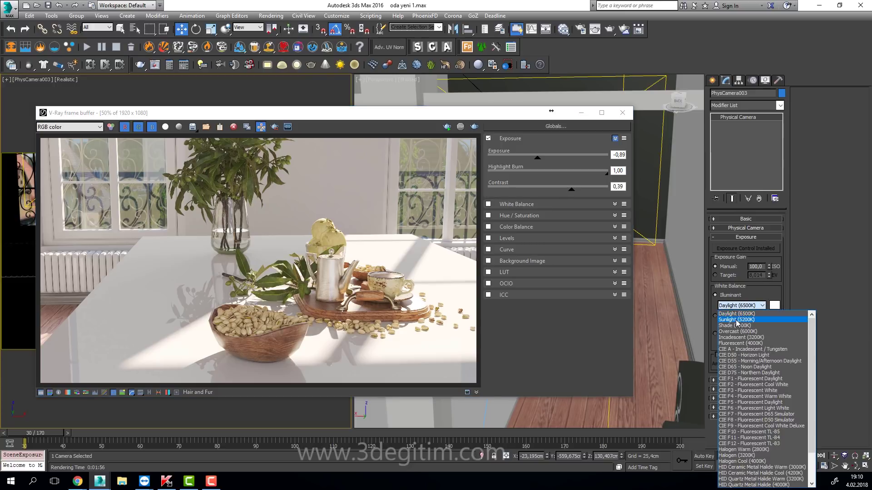
{"action": "left_click", "coordinate": [736, 320]}
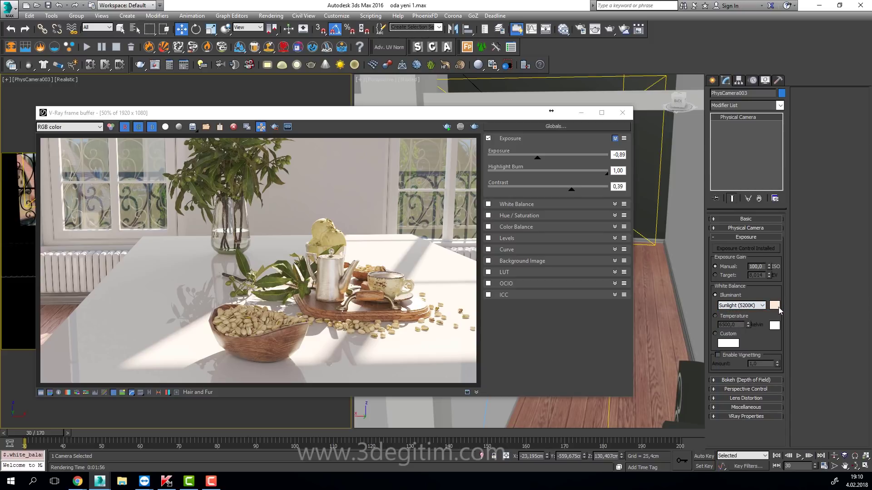
{"action": "left_click", "coordinate": [747, 306]}
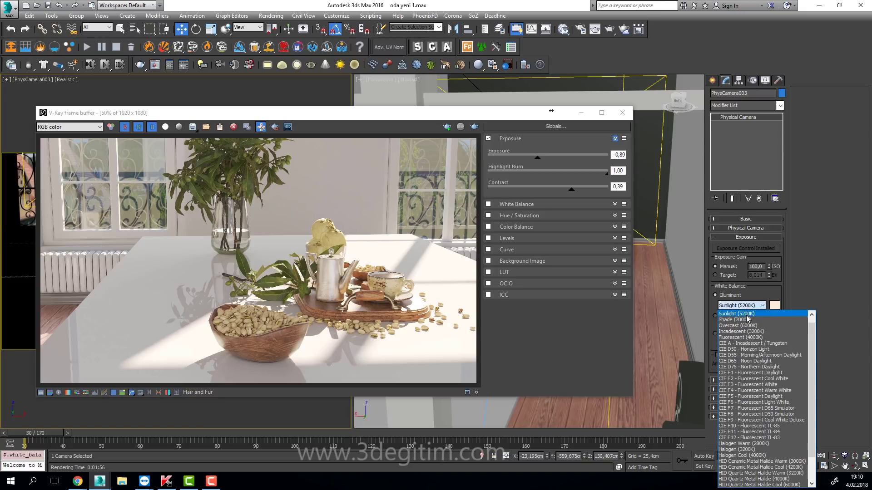
{"action": "left_click", "coordinate": [774, 308]}
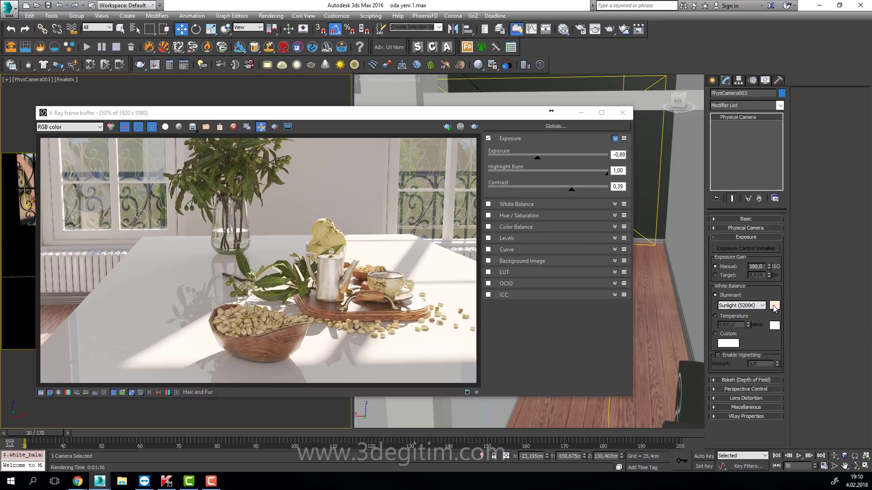
{"action": "left_click", "coordinate": [609, 29]}
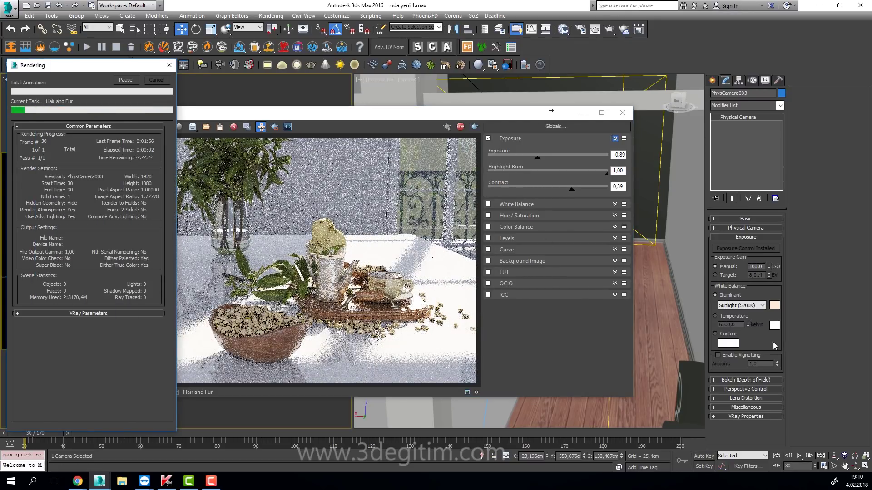
- Switch white balance to Temperature, entering 6000 then 5000 kelvin
{"action": "left_click", "coordinate": [730, 317]}
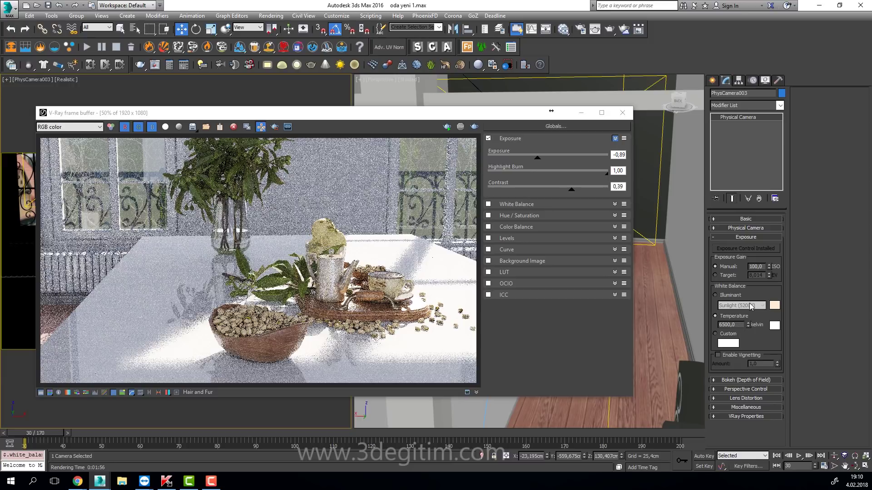
{"action": "double_click", "coordinate": [735, 324]}
{"action": "mouse_move", "coordinate": [732, 325]}
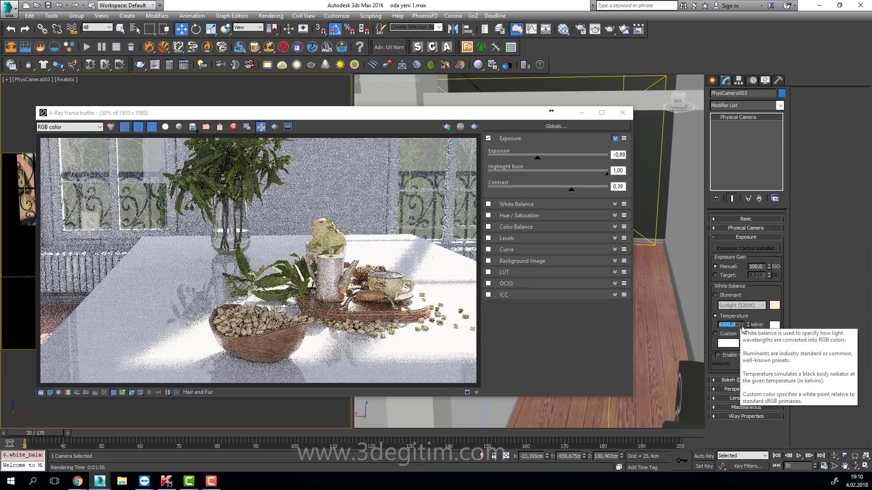
{"action": "type", "text": "6"}
{"action": "type", "text": "0"}
{"action": "key", "text": "Return"}
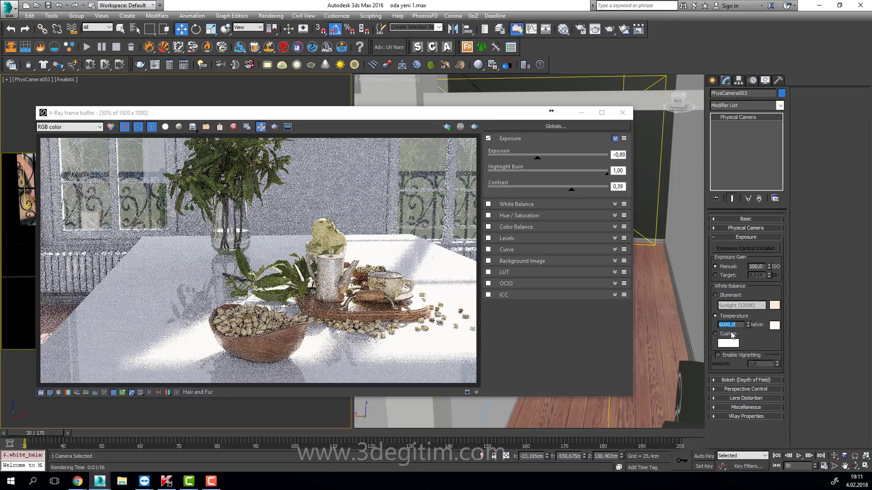
{"action": "type", "text": "5000"}
{"action": "key", "text": "Return"}
- Render the scene and cancel the render partway through
{"action": "left_click", "coordinate": [609, 31]}
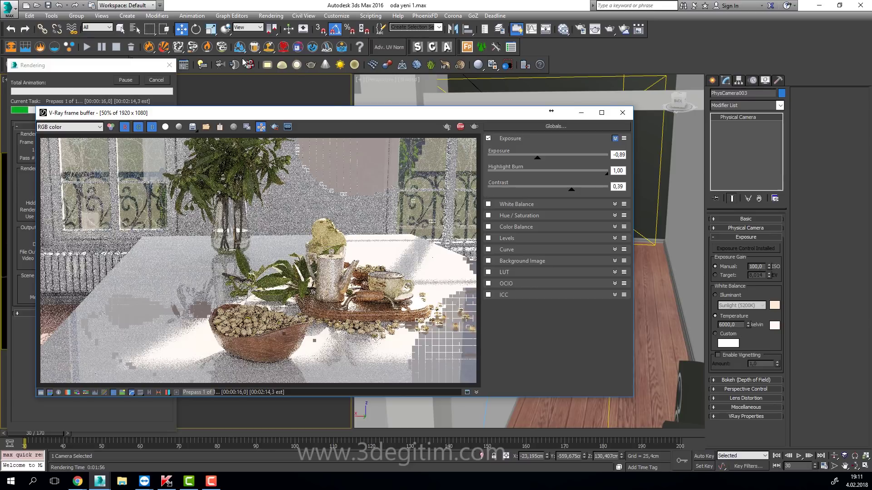
{"action": "left_click", "coordinate": [162, 66]}
{"action": "left_click", "coordinate": [157, 84]}
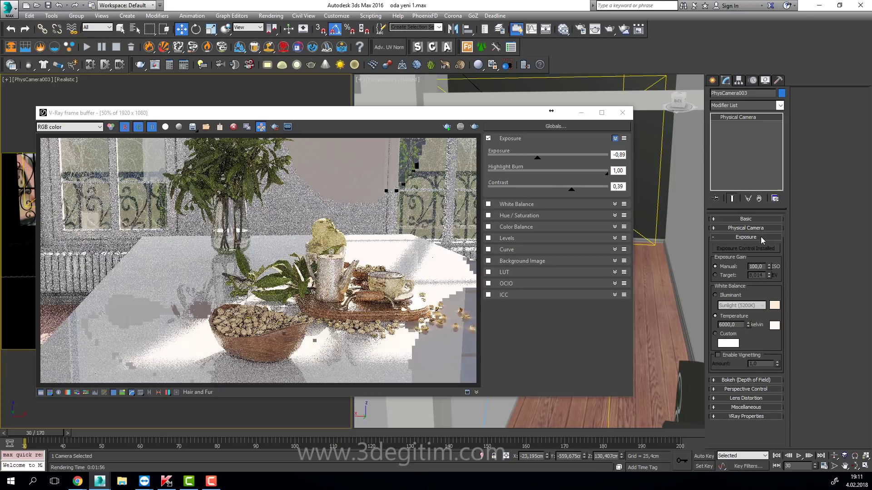
- Set the camera's Bokeh Center Bias to 16,5, then show the Perspective Control settings
{"action": "left_click", "coordinate": [762, 238]}
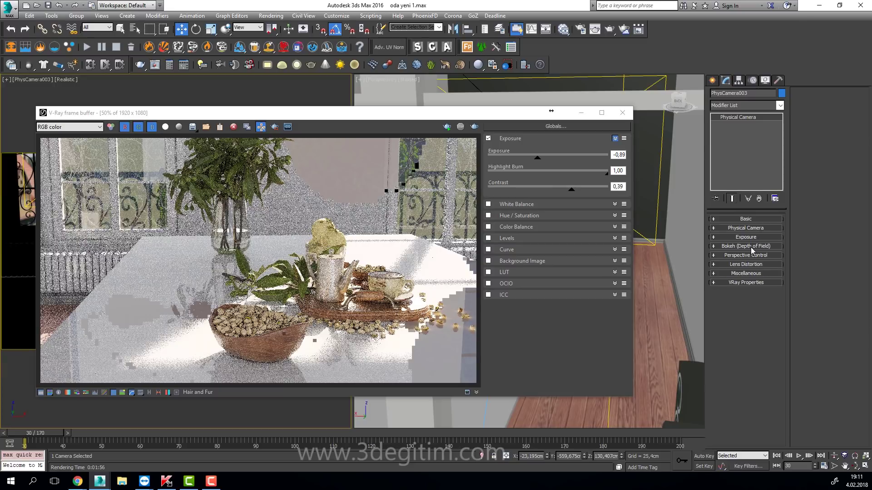
{"action": "left_click", "coordinate": [748, 246]}
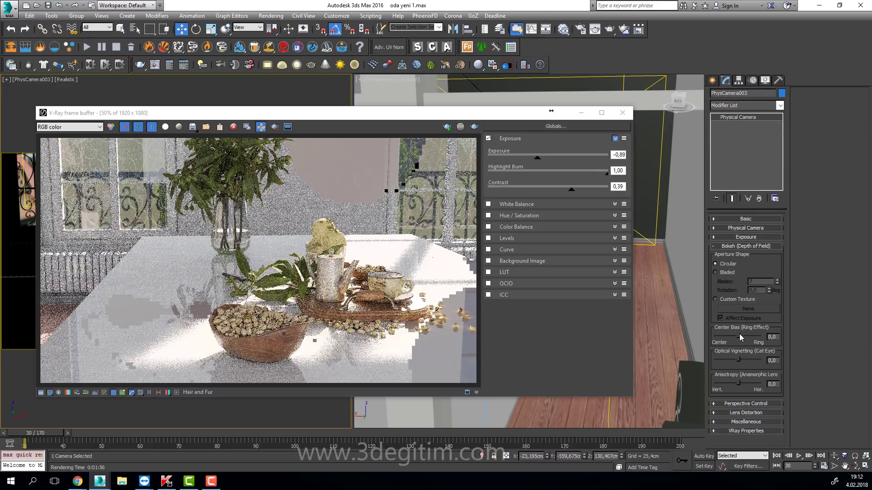
{"action": "left_click_drag", "start_coordinate": [738, 338], "coordinate": [736, 336]}
{"action": "left_click", "coordinate": [746, 247]}
{"action": "left_click", "coordinate": [747, 256]}
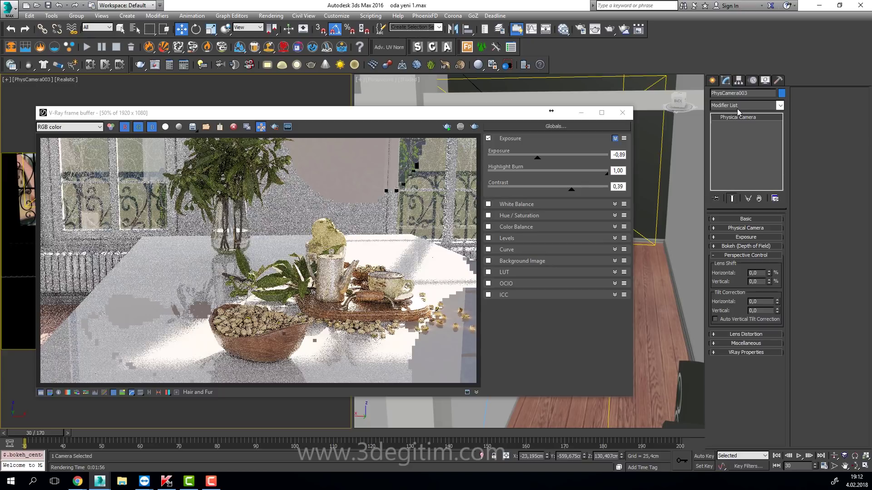
- Preview horizontal lens shift and horizontal tilt, then reset both to 0,0
{"action": "left_click", "coordinate": [581, 113]}
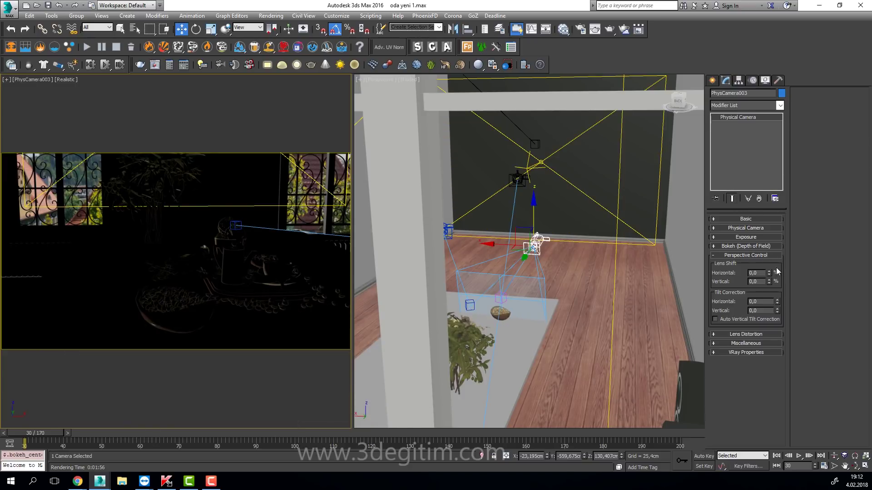
{"action": "mouse_move", "coordinate": [768, 272]}
{"action": "left_mouse_down"}
{"action": "mouse_move", "coordinate": [776, 143]}
{"action": "mouse_move", "coordinate": [789, 311]}
{"action": "left_mouse_up"}
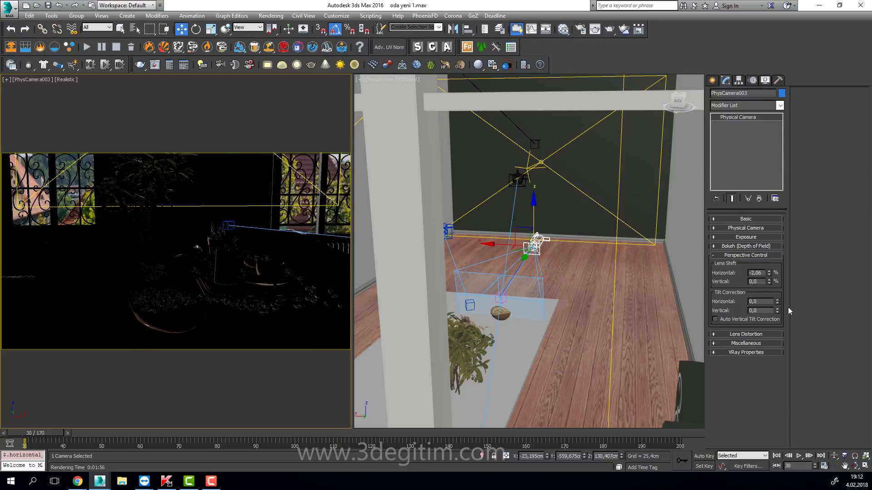
{"action": "double_click", "coordinate": [761, 273]}
{"action": "type", "text": "0"}
{"action": "key", "text": "Return"}
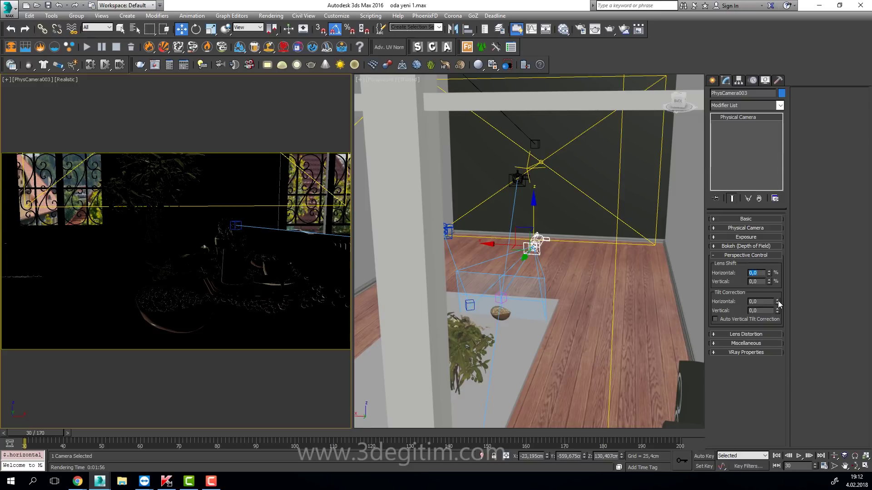
{"action": "mouse_move", "coordinate": [778, 301]}
{"action": "left_mouse_down"}
{"action": "mouse_move", "coordinate": [769, 281]}
{"action": "mouse_move", "coordinate": [764, 301]}
{"action": "left_mouse_up"}
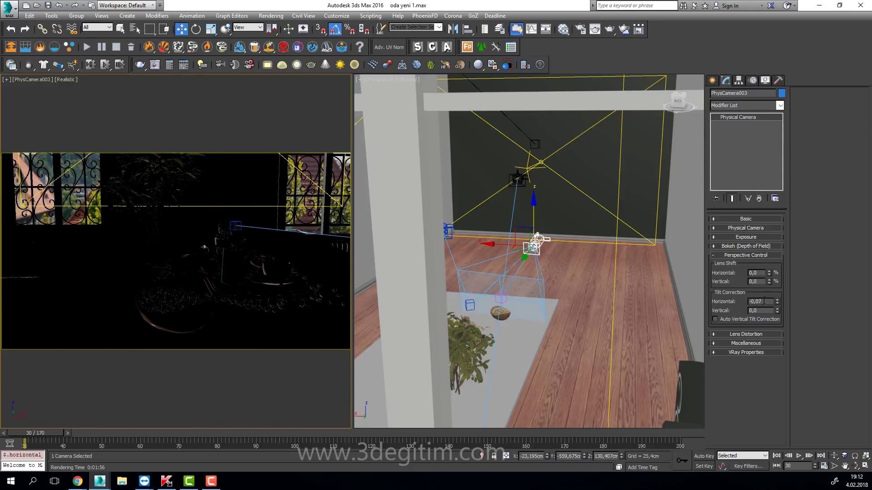
{"action": "double_click", "coordinate": [764, 301]}
{"action": "type", "text": "0"}
{"action": "key", "text": "Return"}
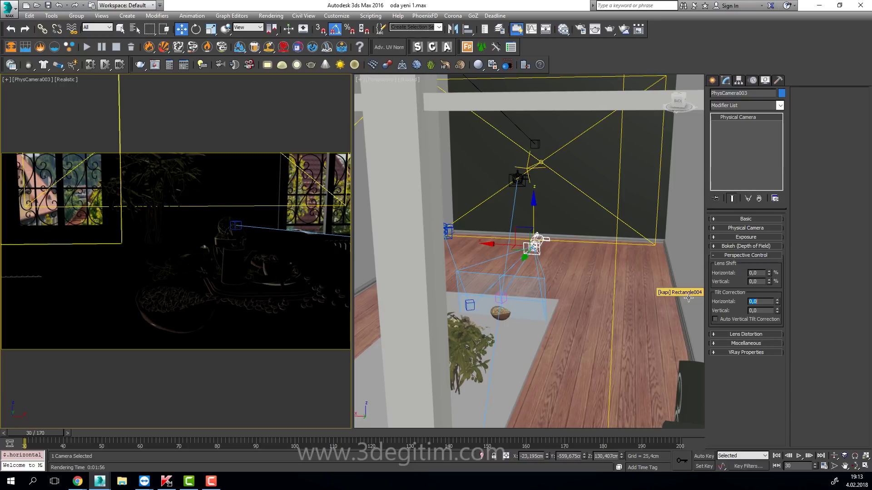
- Turn on Auto Vertical Tilt Correction and select the white tabletop box
{"action": "left_click", "coordinate": [742, 320]}
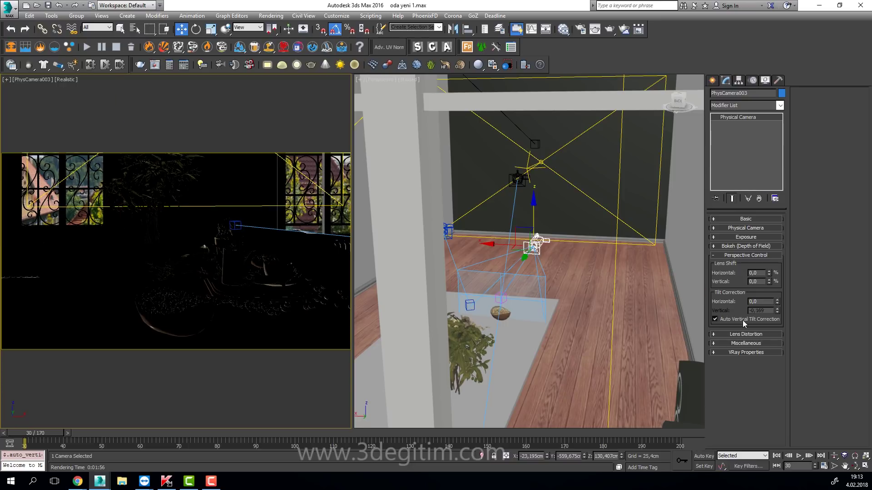
{"action": "left_click", "coordinate": [716, 319]}
{"action": "left_click", "coordinate": [221, 308]}
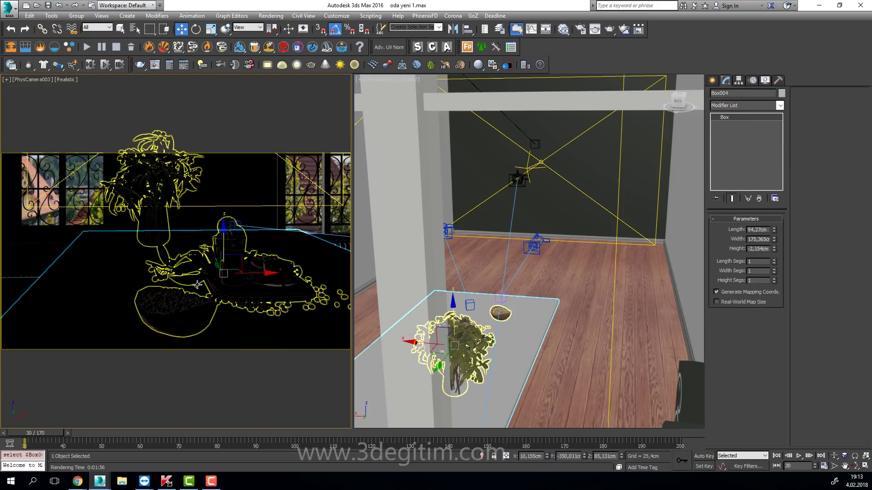
- Switch the camera view to shaded display and reselect the physical camera
{"action": "left_click", "coordinate": [68, 83]}
{"action": "left_click", "coordinate": [77, 100]}
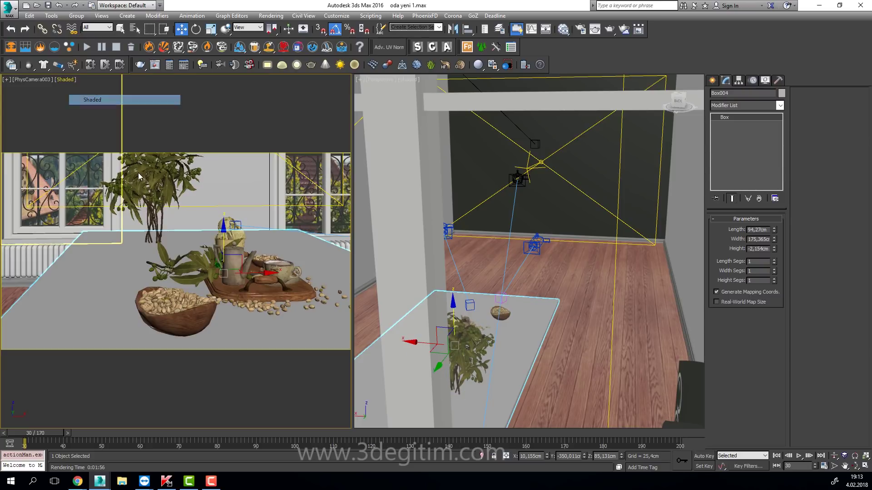
{"action": "left_click", "coordinate": [32, 80]}
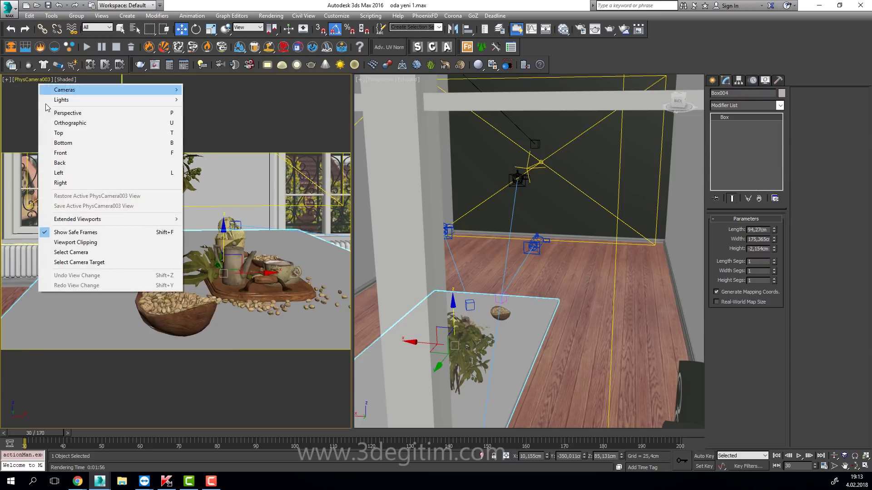
{"action": "left_click", "coordinate": [145, 253]}
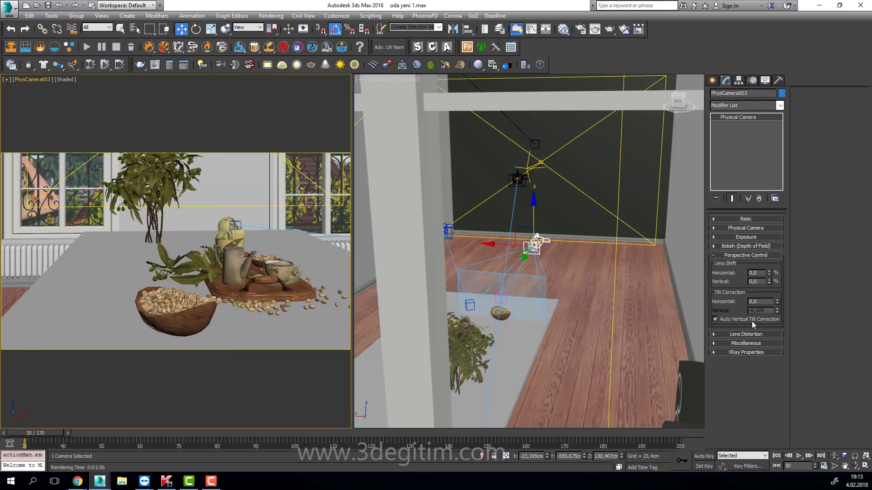
- Compare vertical tilt 0,0 without auto correction, then re-enable Auto Vertical Tilt Correction
{"action": "left_click", "coordinate": [751, 319]}
{"action": "double_click", "coordinate": [758, 310]}
{"action": "type", "text": "0"}
{"action": "key", "text": "Return"}
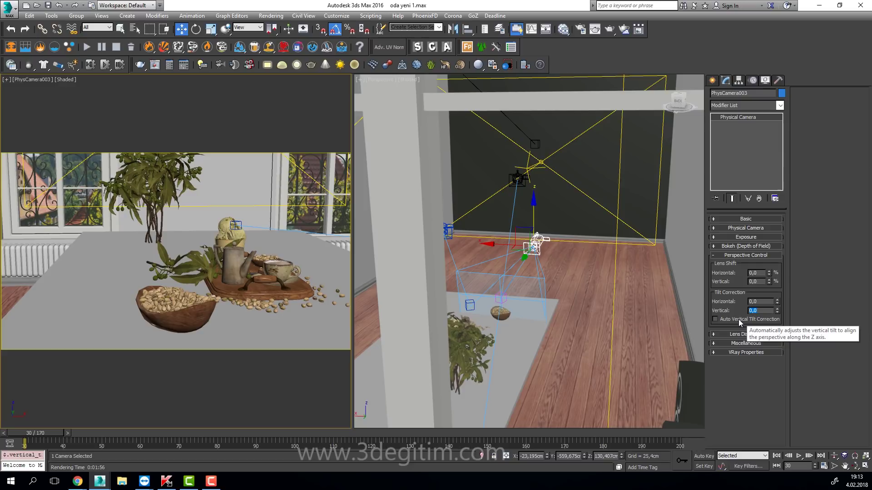
{"action": "left_click", "coordinate": [751, 320]}
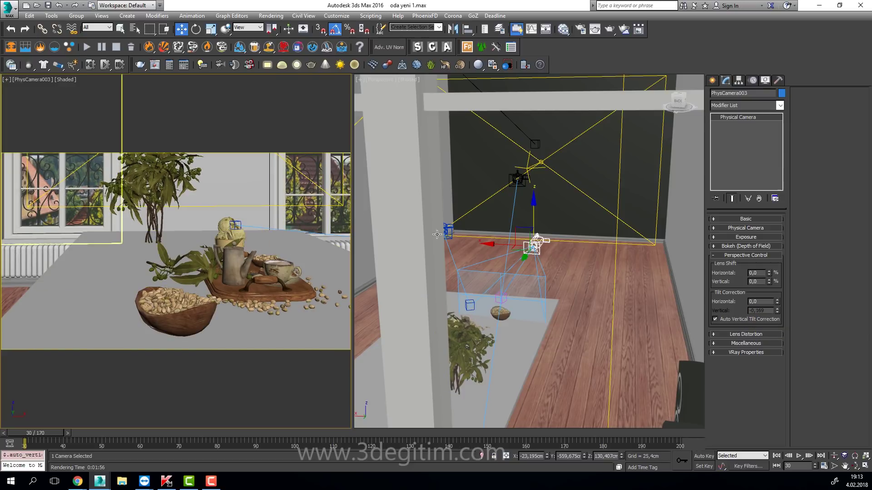
{"action": "left_click", "coordinate": [737, 319]}
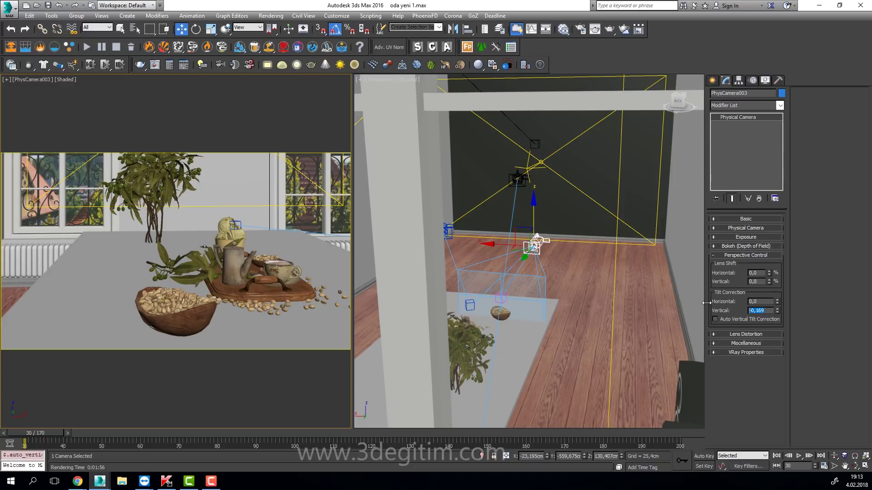
{"action": "type", "text": "0"}
{"action": "key", "text": "Return"}
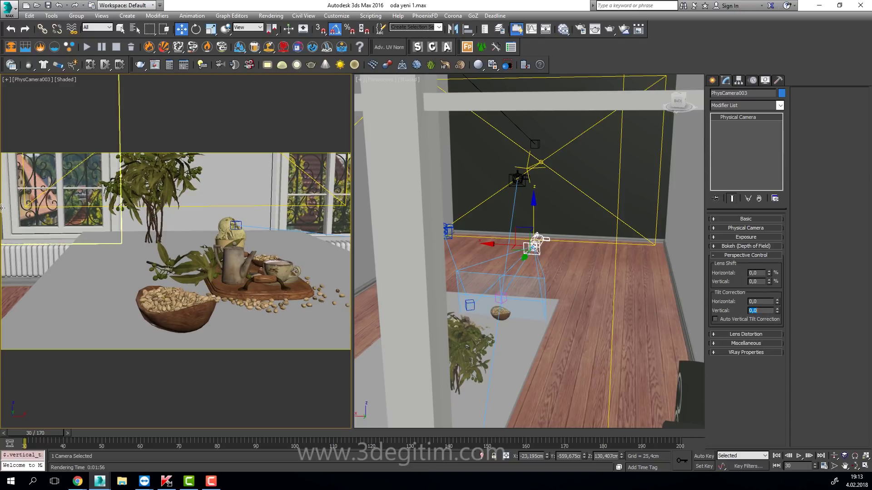
{"action": "left_click", "coordinate": [724, 319]}
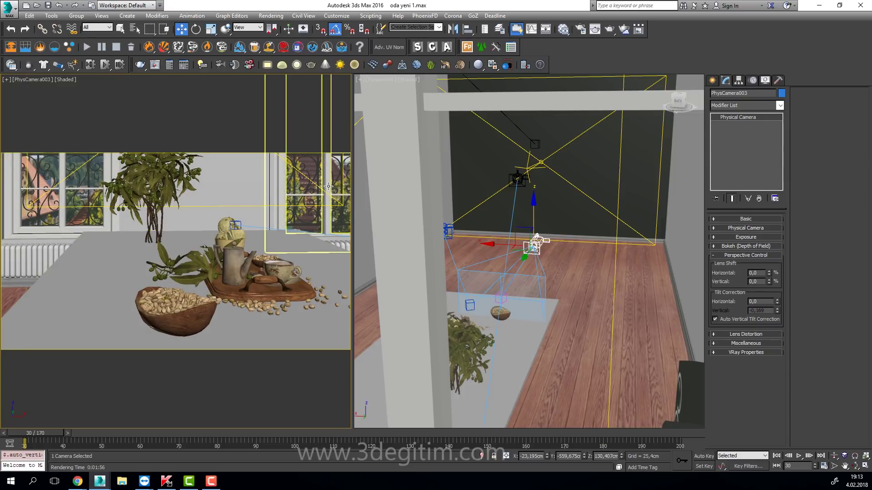
- Restrict the Selection Filter to Cameras and nudge the physical camera along X
{"action": "left_click", "coordinate": [495, 247]}
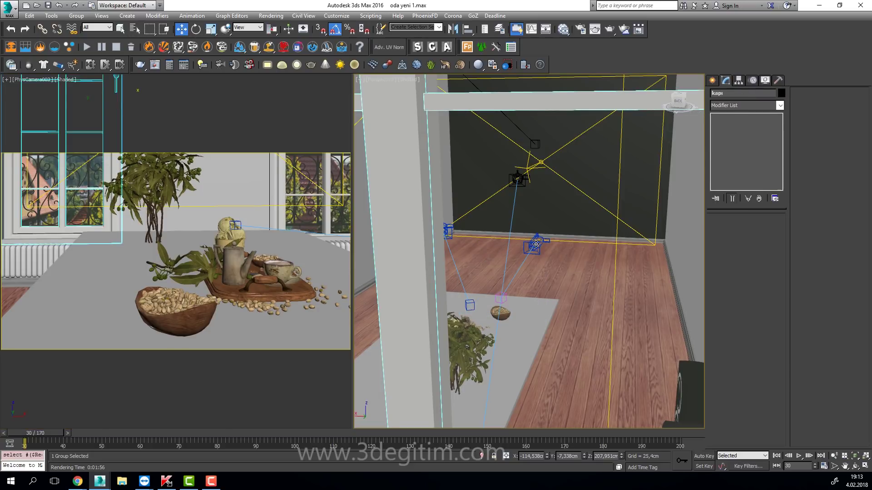
{"action": "left_click", "coordinate": [98, 28]}
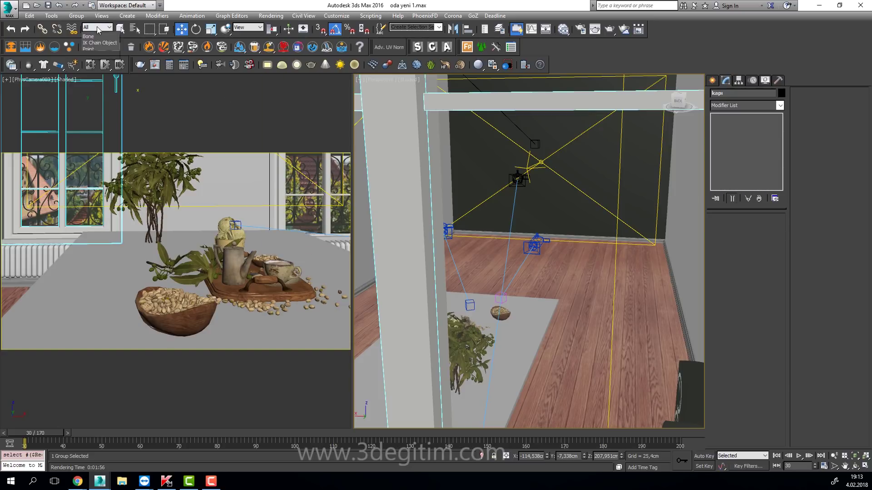
{"action": "left_click", "coordinate": [93, 60]}
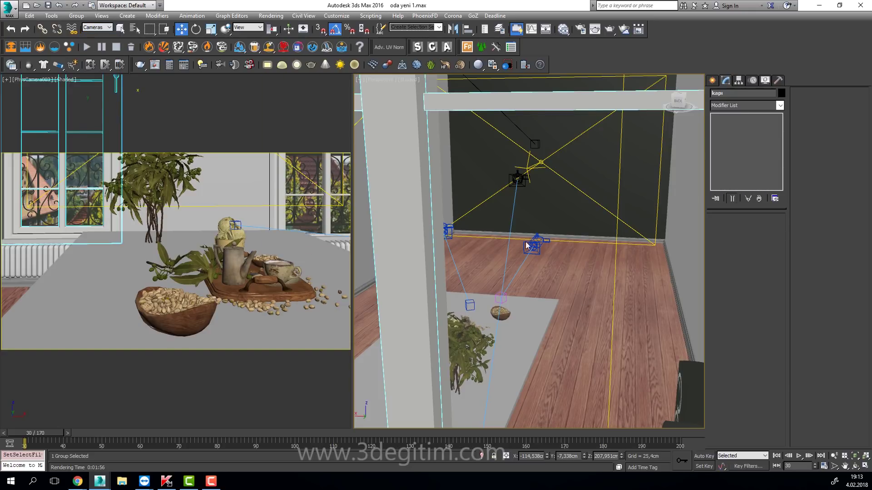
{"action": "left_click", "coordinate": [527, 246]}
{"action": "mouse_move", "coordinate": [511, 245]}
{"action": "left_mouse_down"}
{"action": "mouse_move", "coordinate": [546, 248]}
{"action": "mouse_move", "coordinate": [505, 245]}
{"action": "left_mouse_up"}
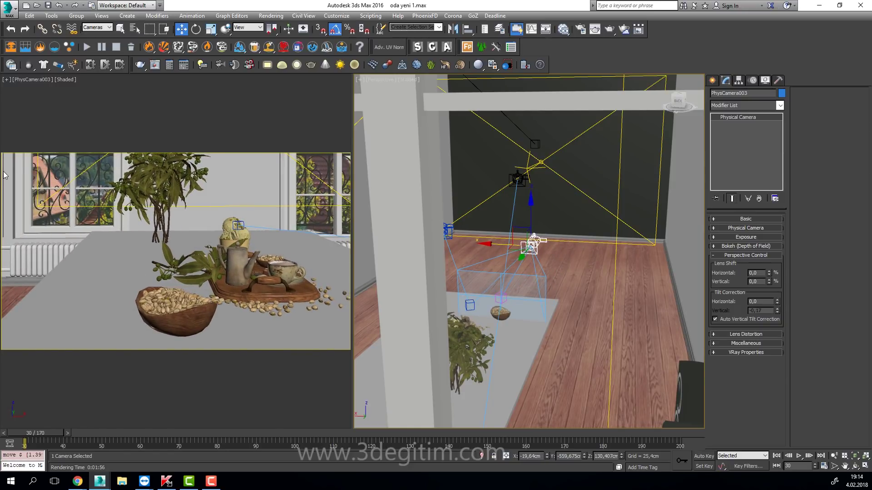
- Slide the camera right along X, glance at Lens Distortion and VRay Properties, then deselect
{"action": "mouse_move", "coordinate": [494, 242]}
{"action": "left_mouse_down"}
{"action": "mouse_move", "coordinate": [564, 249]}
{"action": "mouse_move", "coordinate": [427, 252]}
{"action": "mouse_move", "coordinate": [533, 270]}
{"action": "left_mouse_up"}
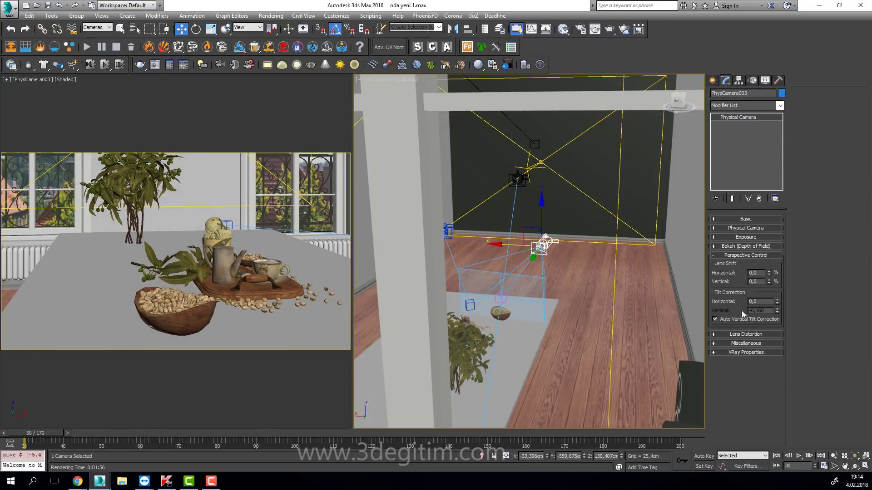
{"action": "left_click", "coordinate": [748, 255]}
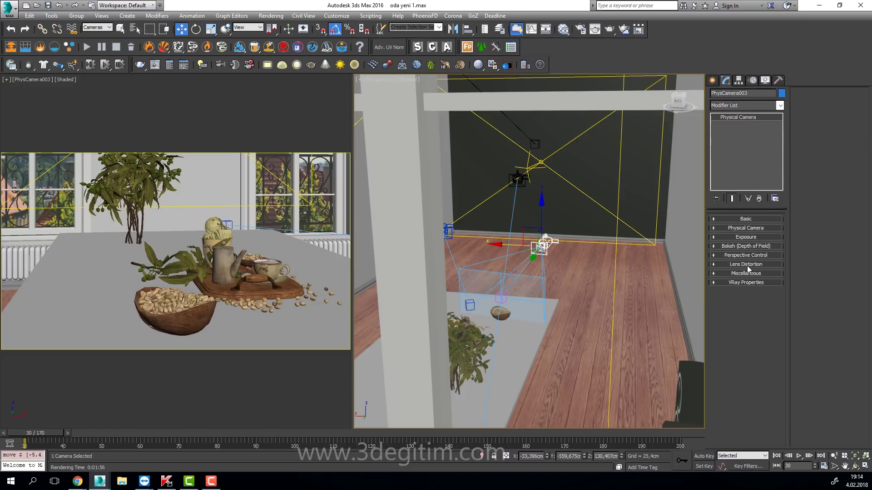
{"action": "left_click", "coordinate": [748, 265]}
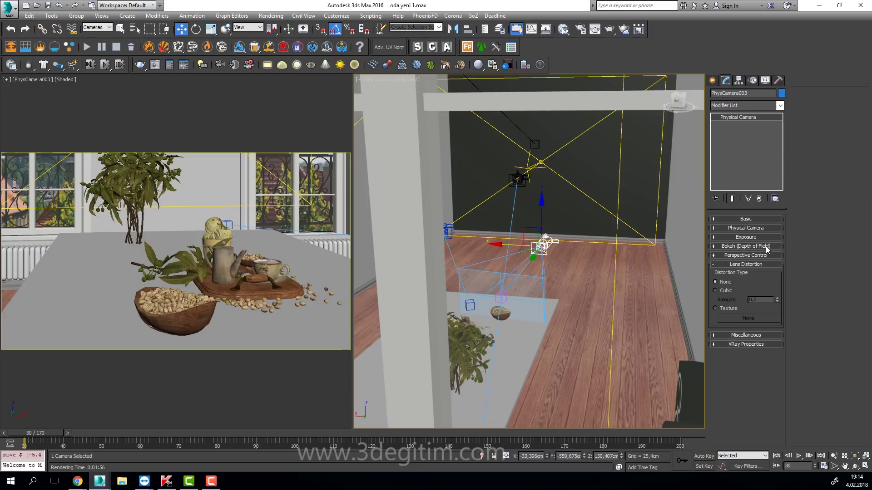
{"action": "left_click", "coordinate": [752, 267]}
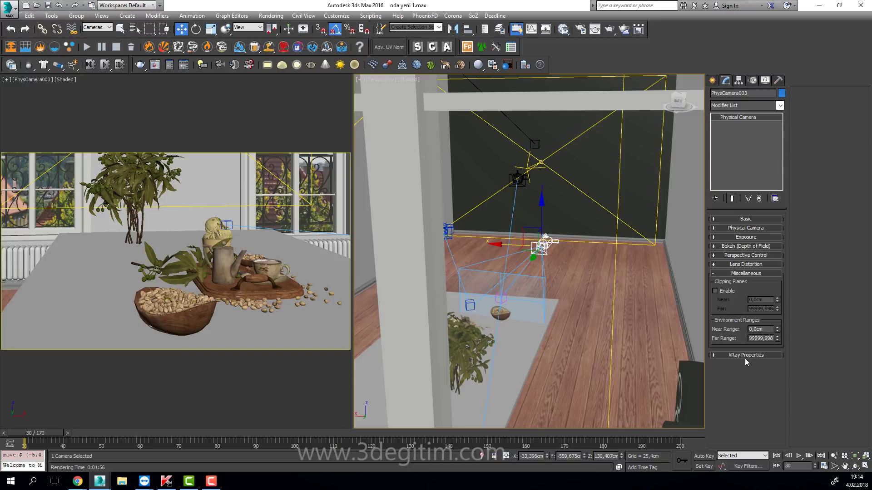
{"action": "left_click", "coordinate": [756, 355]}
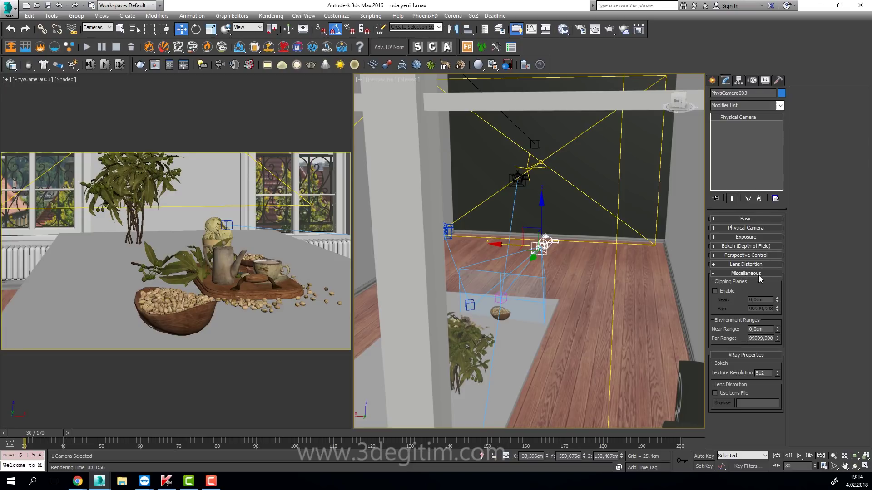
{"action": "left_click", "coordinate": [759, 356]}
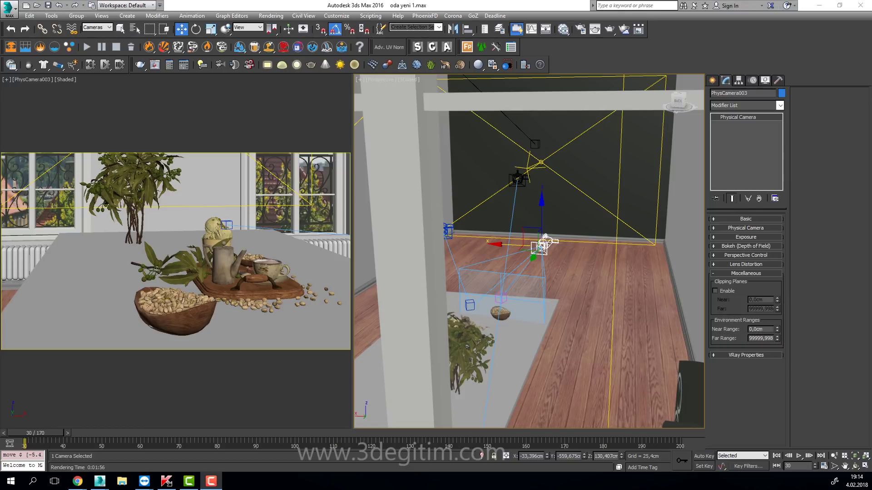
{"action": "left_click", "coordinate": [182, 268]}
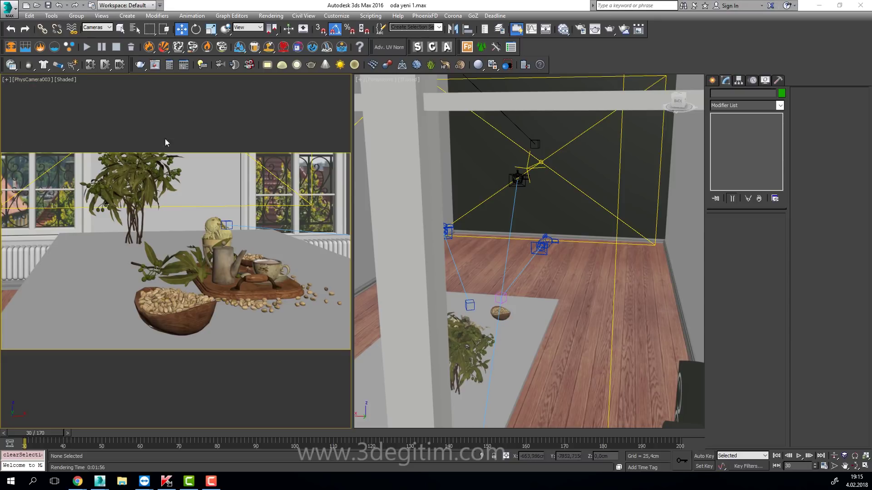
- Select the physical camera, enable Clipping Planes and set Near to 100 cm
{"action": "left_click", "coordinate": [32, 81]}
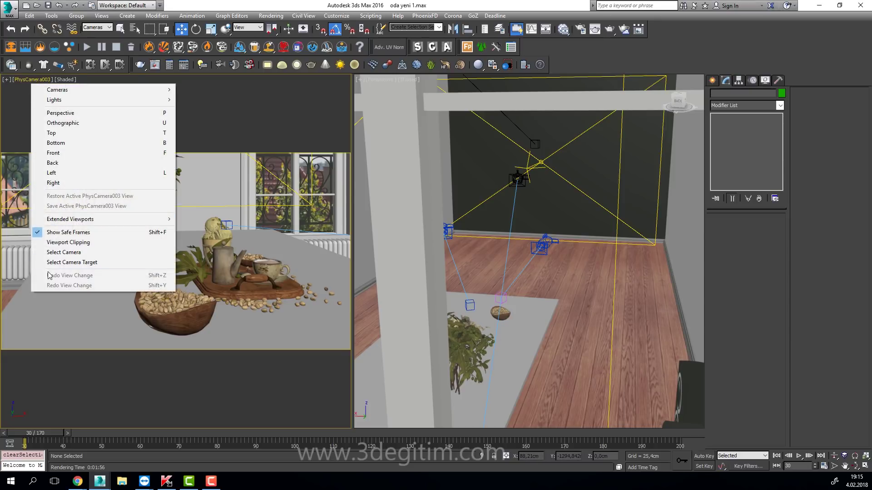
{"action": "left_click", "coordinate": [64, 252]}
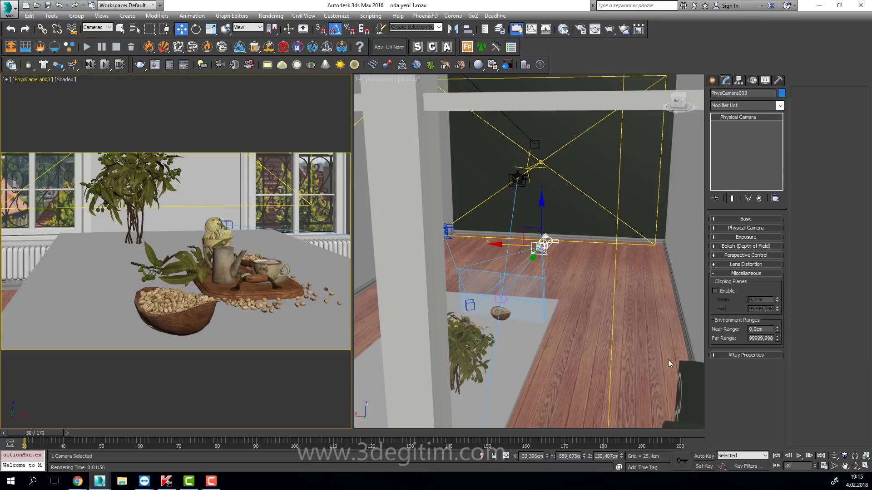
{"action": "left_click", "coordinate": [732, 293]}
{"action": "double_click", "coordinate": [772, 300]}
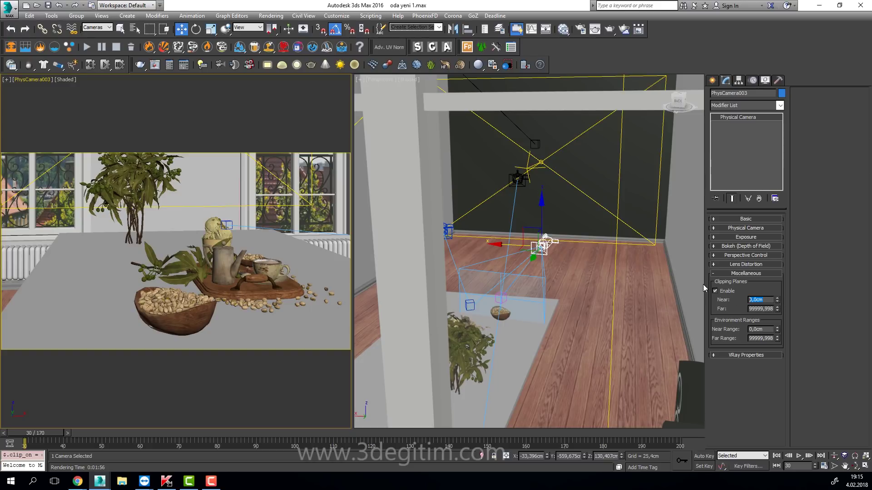
{"action": "type", "text": "1"}
{"action": "key", "text": "Return"}
{"action": "type", "text": "100"}
{"action": "key", "text": "Return"}
- Orbit to watch the near plane cut past the bowl, then disable clipping and toggle Viewport Clipping
{"action": "mouse_move", "coordinate": [580, 262]}
{"action": "middle_mouse_down", "text": "alt"}
{"action": "mouse_move", "coordinate": [541, 276]}
{"action": "mouse_move", "coordinate": [516, 269]}
{"action": "mouse_move", "coordinate": [578, 274]}
{"action": "mouse_move", "coordinate": [499, 268]}
{"action": "mouse_move", "coordinate": [554, 282]}
{"action": "middle_mouse_up", "text": "alt"}
{"action": "mouse_move", "coordinate": [630, 263]}
{"action": "middle_mouse_down", "text": "alt"}
{"action": "mouse_move", "coordinate": [492, 303]}
{"action": "mouse_move", "coordinate": [603, 295]}
{"action": "middle_mouse_up", "text": "alt"}
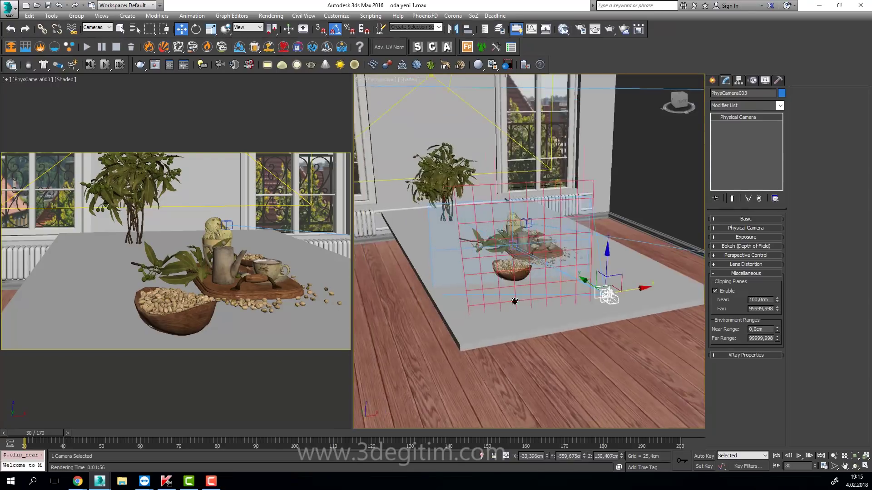
{"action": "left_click_drag", "start_coordinate": [776, 300], "coordinate": [782, 277]}
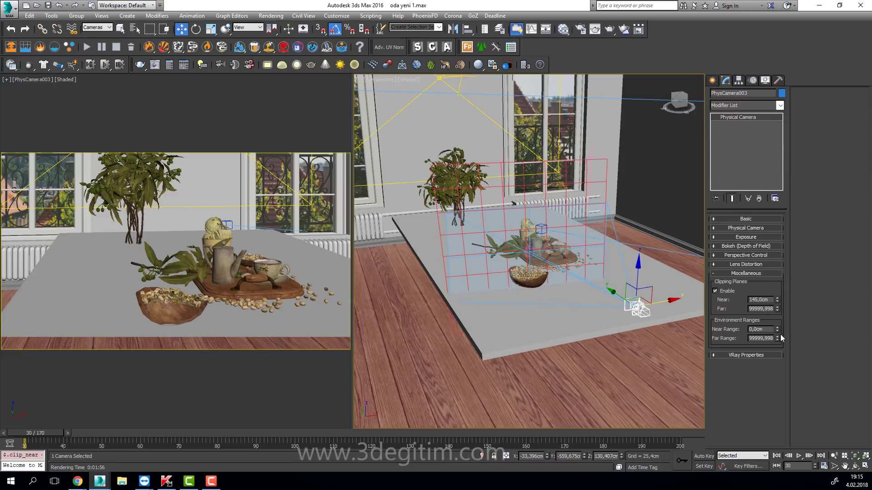
{"action": "left_click_drag", "start_coordinate": [777, 301], "coordinate": [783, 284]}
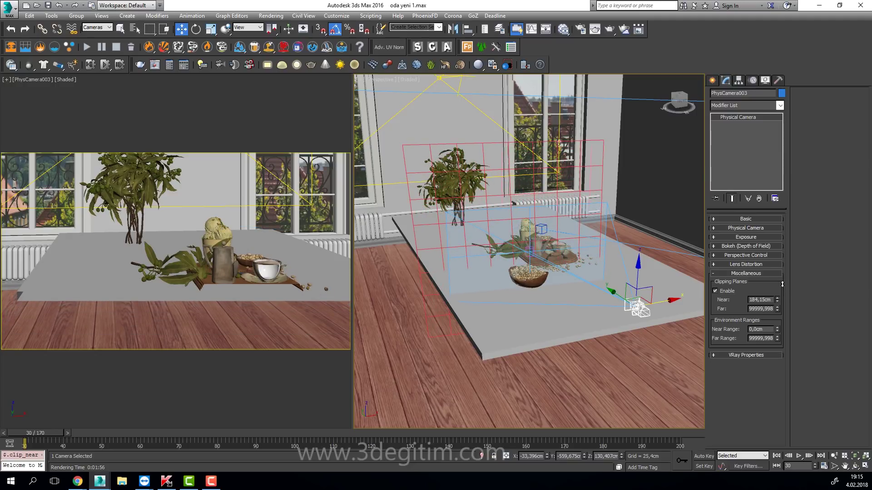
{"action": "mouse_move", "coordinate": [782, 284]}
{"action": "left_mouse_down"}
{"action": "mouse_move", "coordinate": [792, 335]}
{"action": "mouse_move", "coordinate": [792, 322]}
{"action": "left_mouse_up"}
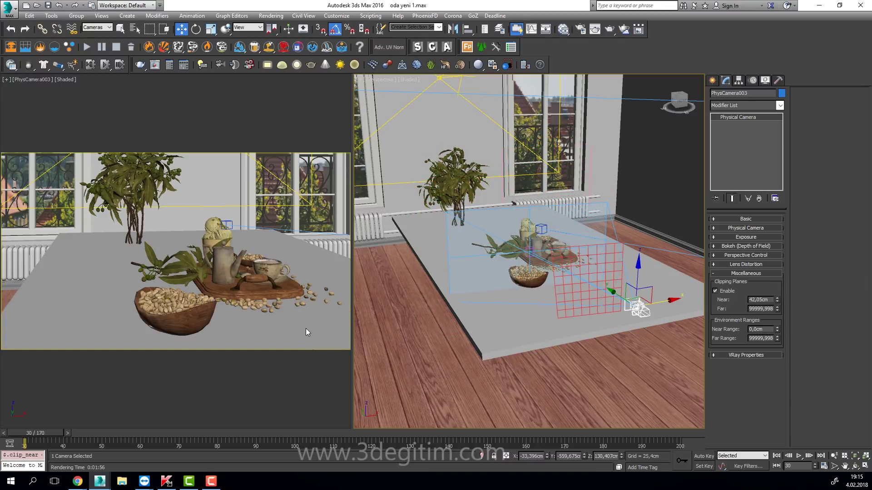
{"action": "left_click", "coordinate": [716, 291]}
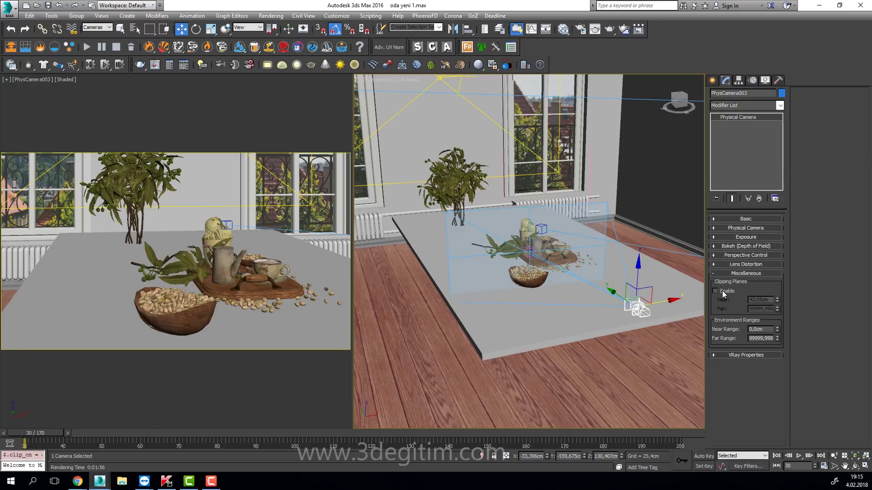
{"action": "left_click", "coordinate": [26, 80]}
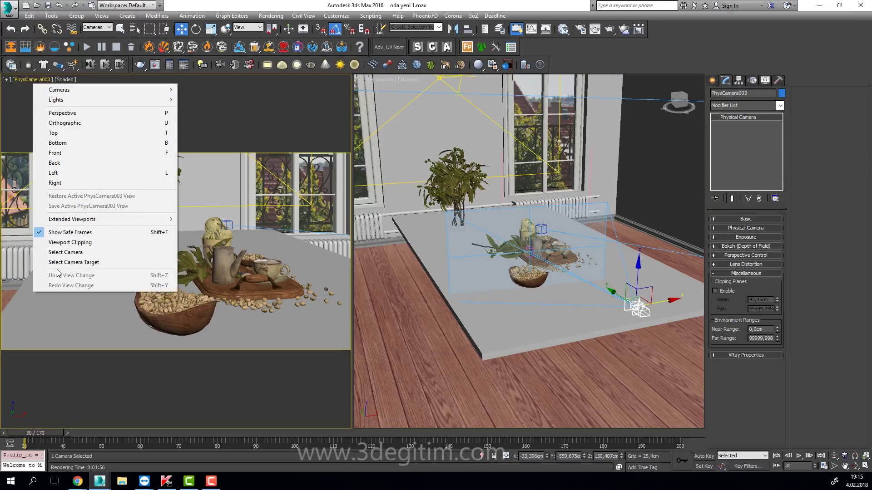
{"action": "left_click", "coordinate": [89, 243]}
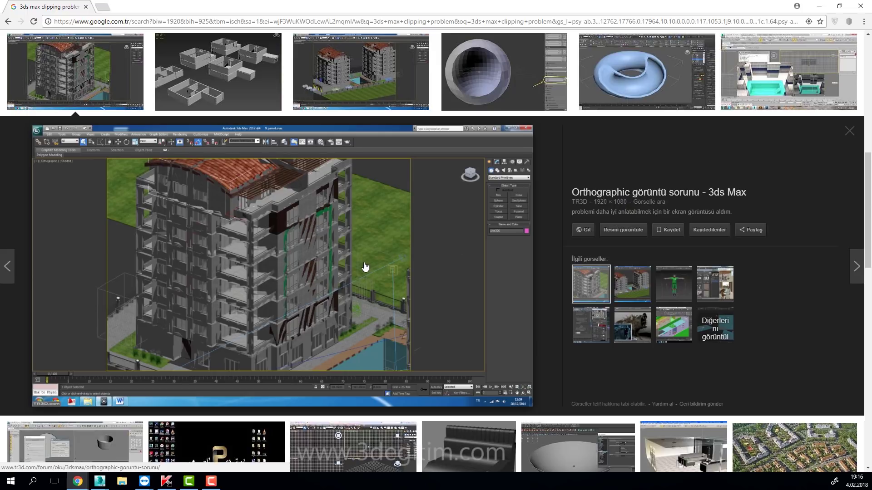
- Scroll the '3ds max clipping problem' image results and preview the texture maps screenshot
{"action": "scroll", "coordinate": [364, 267], "scroll_direction": "up", "scroll_amount": 1}
{"action": "scroll", "coordinate": [368, 272], "scroll_direction": "up", "scroll_amount": 2}
{"action": "scroll", "coordinate": [372, 277], "scroll_direction": "down", "scroll_amount": 3}
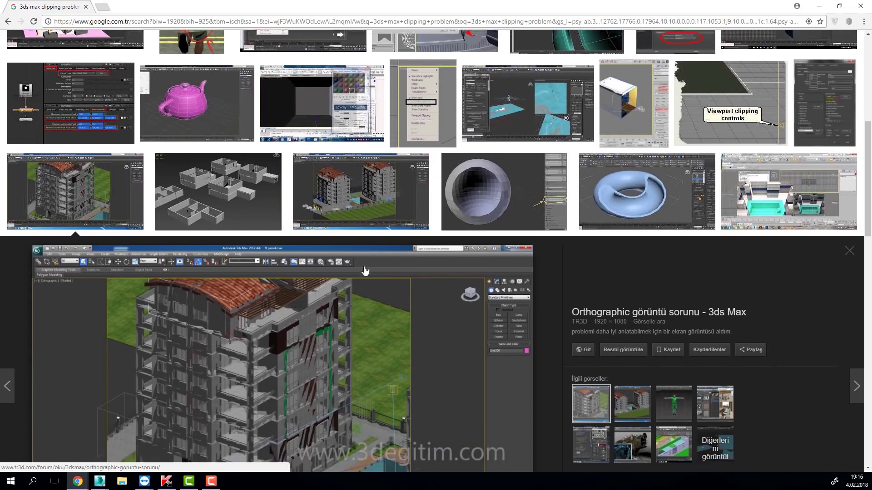
{"action": "scroll", "coordinate": [375, 282], "scroll_direction": "down", "scroll_amount": 4}
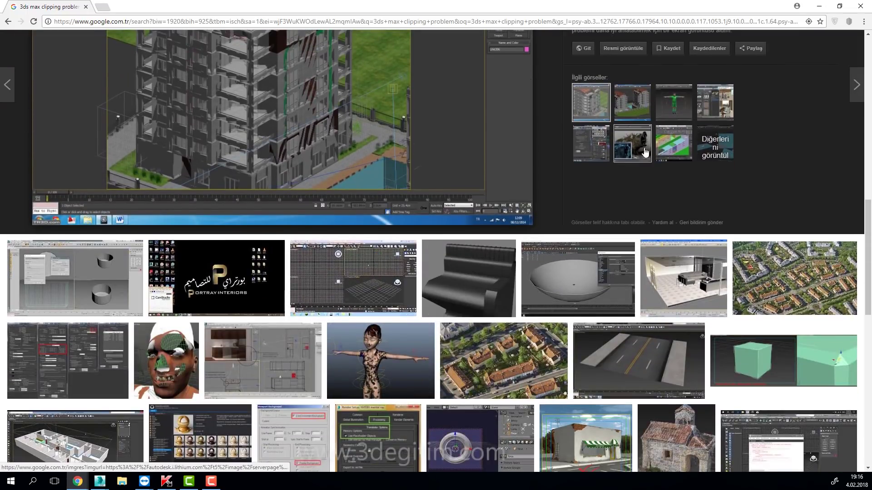
{"action": "scroll", "coordinate": [389, 266], "scroll_direction": "down", "scroll_amount": 3}
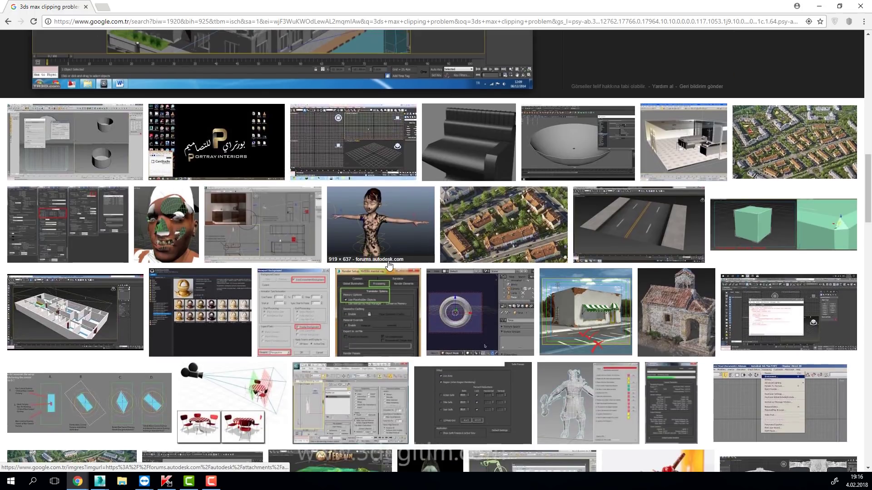
{"action": "scroll", "coordinate": [389, 266], "scroll_direction": "down", "scroll_amount": 3}
{"action": "scroll", "coordinate": [389, 266], "scroll_direction": "down", "scroll_amount": 3}
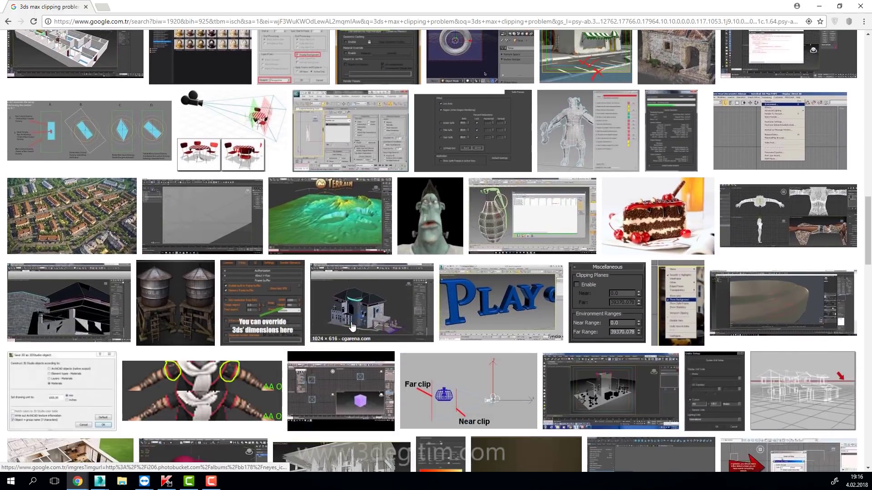
{"action": "scroll", "coordinate": [351, 340], "scroll_direction": "down", "scroll_amount": 2}
{"action": "scroll", "coordinate": [351, 339], "scroll_direction": "down", "scroll_amount": 4}
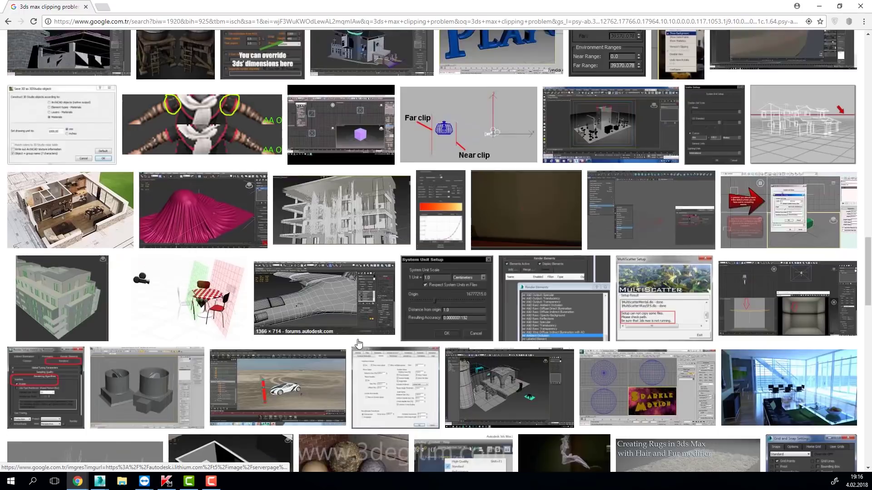
{"action": "scroll", "coordinate": [358, 339], "scroll_direction": "down", "scroll_amount": 2}
{"action": "scroll", "coordinate": [357, 340], "scroll_direction": "down", "scroll_amount": 1}
{"action": "scroll", "coordinate": [357, 341], "scroll_direction": "down", "scroll_amount": 4}
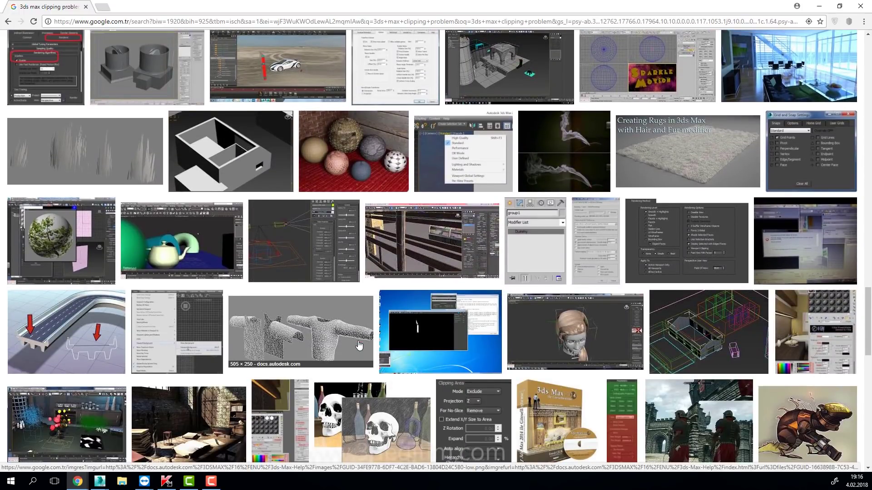
{"action": "scroll", "coordinate": [423, 403], "scroll_direction": "down", "scroll_amount": 5}
{"action": "scroll", "coordinate": [423, 403], "scroll_direction": "down", "scroll_amount": 2}
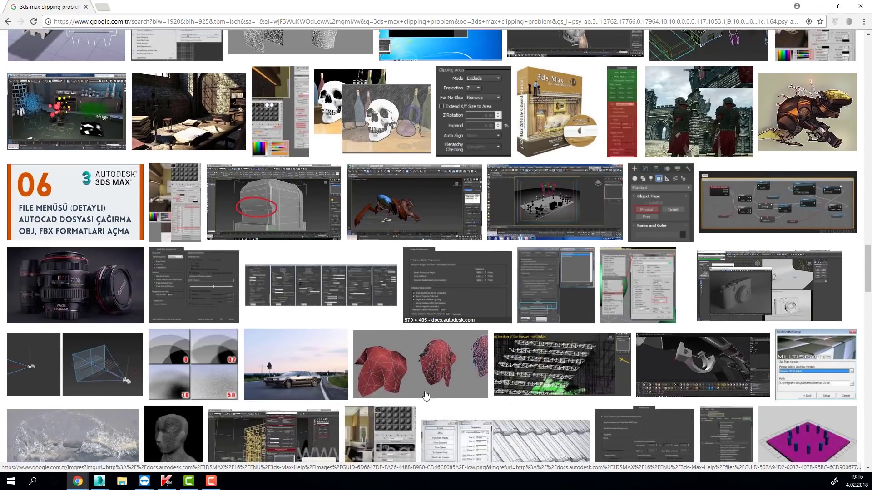
{"action": "scroll", "coordinate": [561, 255], "scroll_direction": "down", "scroll_amount": 4}
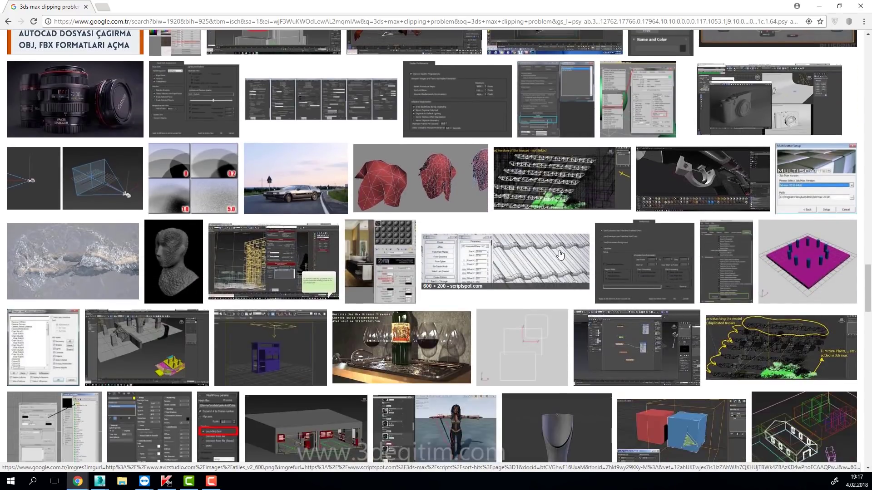
{"action": "scroll", "coordinate": [561, 255], "scroll_direction": "down", "scroll_amount": 4}
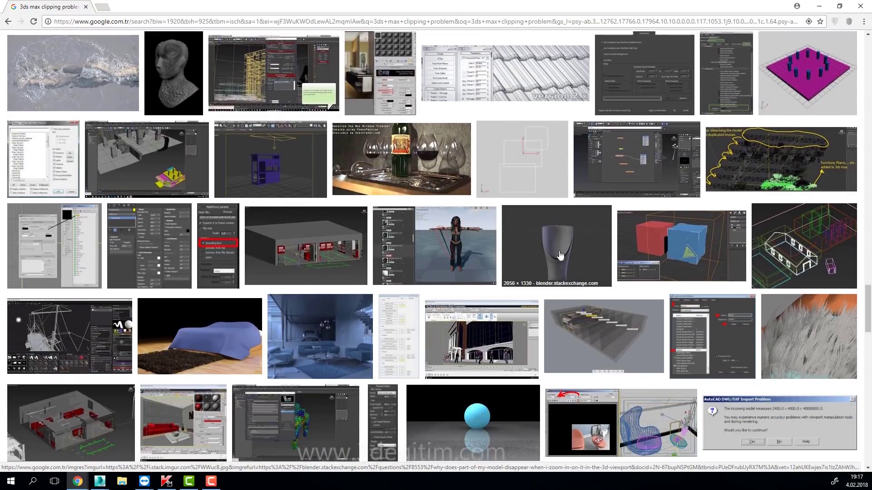
{"action": "scroll", "coordinate": [560, 255], "scroll_direction": "down", "scroll_amount": 5}
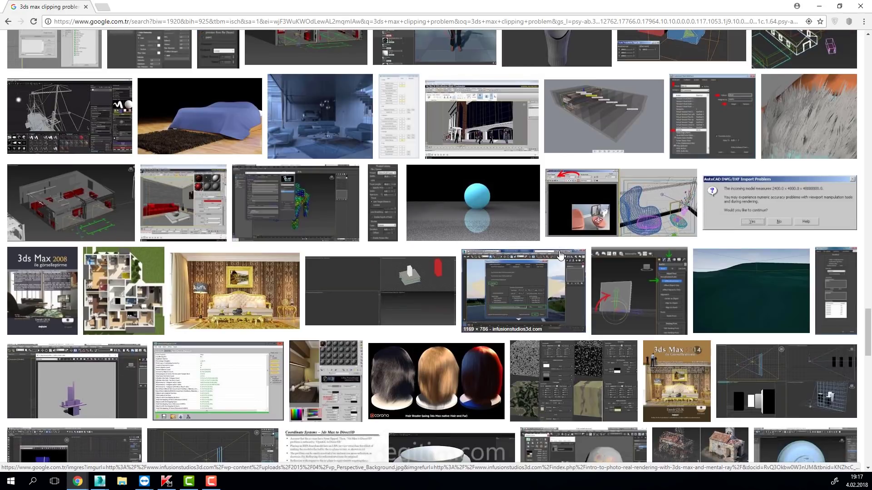
{"action": "left_click", "coordinate": [569, 379]}
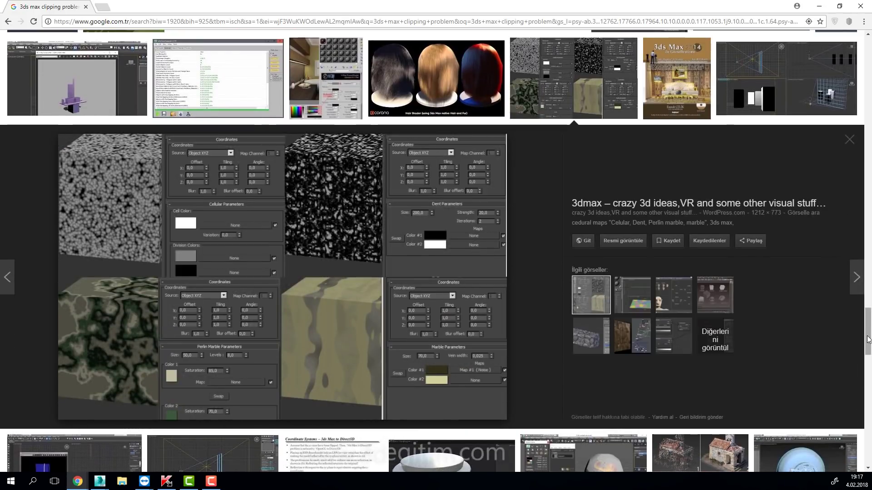
- Preview the 'Orthographic görüntü sorunu - 3ds Max' building screenshot, then minimize Chrome
{"action": "left_click_drag", "start_coordinate": [868, 318], "coordinate": [871, 91]}
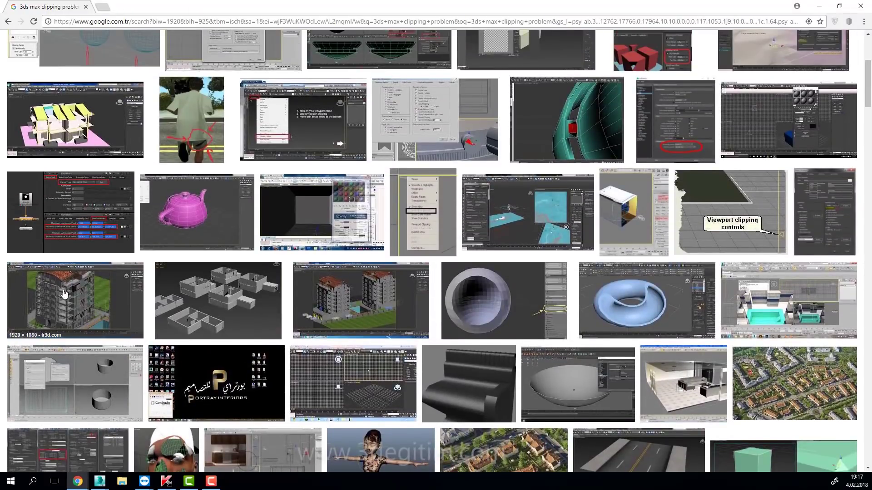
{"action": "left_click", "coordinate": [75, 297]}
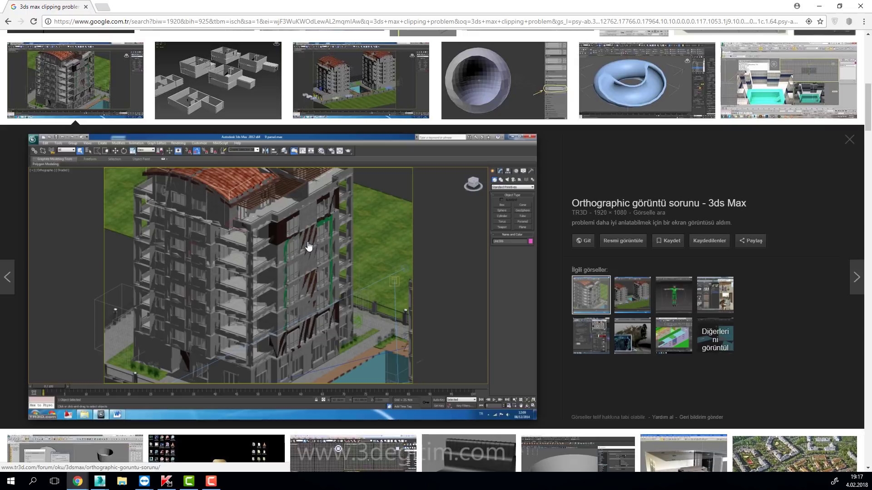
{"action": "left_click", "coordinate": [819, 6]}
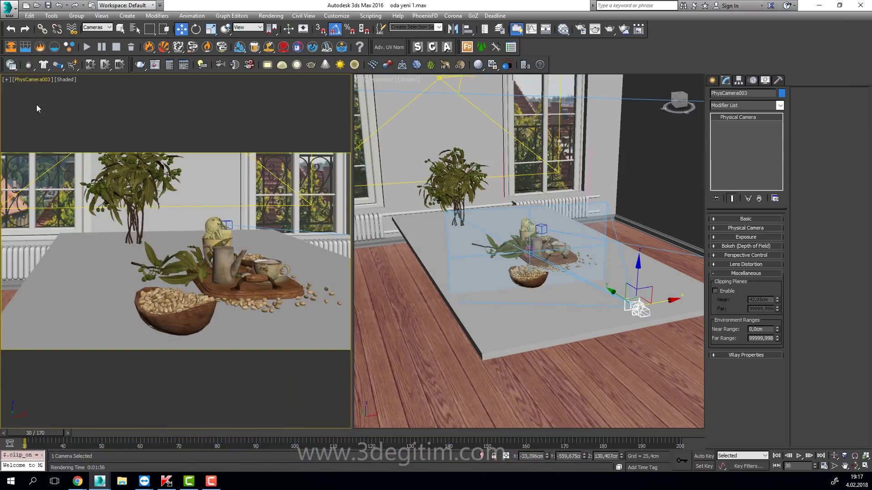
- Set the camera's Near clipping distance to 10 cm, then switch Clipping Planes off
{"action": "left_click", "coordinate": [45, 80]}
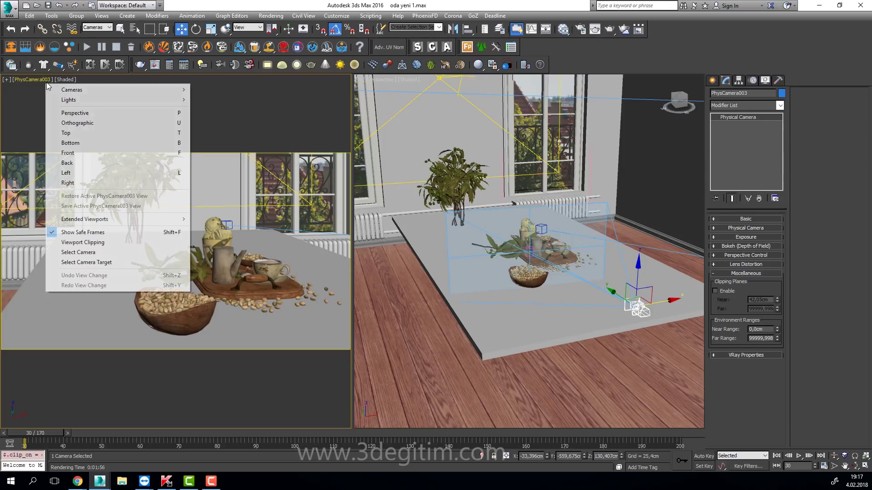
{"action": "left_click", "coordinate": [77, 252]}
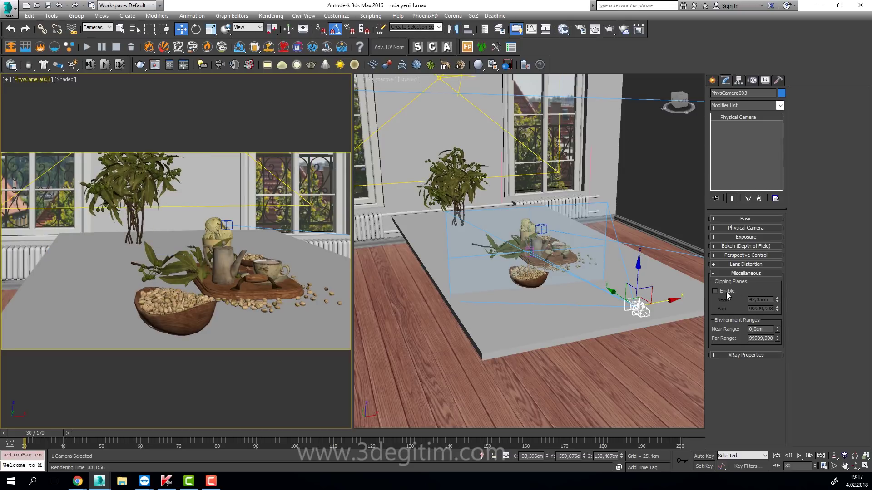
{"action": "left_click", "coordinate": [726, 292]}
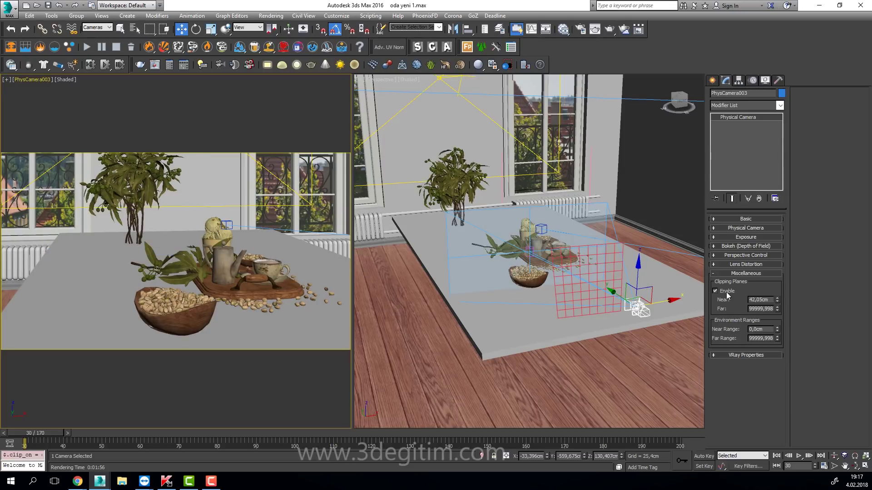
{"action": "double_click", "coordinate": [767, 300]}
{"action": "type", "text": "10"}
{"action": "key", "text": "Return"}
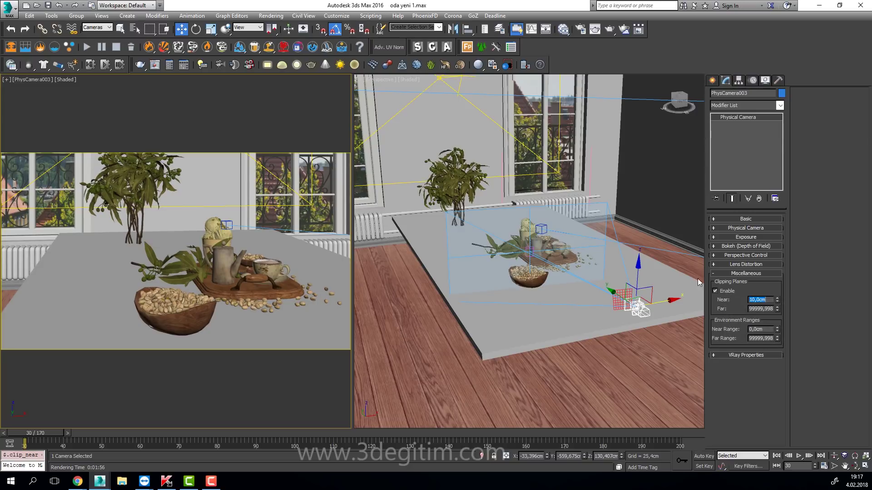
{"action": "left_click", "coordinate": [716, 291]}
- Try Viewport Clipping on the camera view, turn it off, collapse Miscellaneous and deselect
{"action": "left_click", "coordinate": [8, 81]}
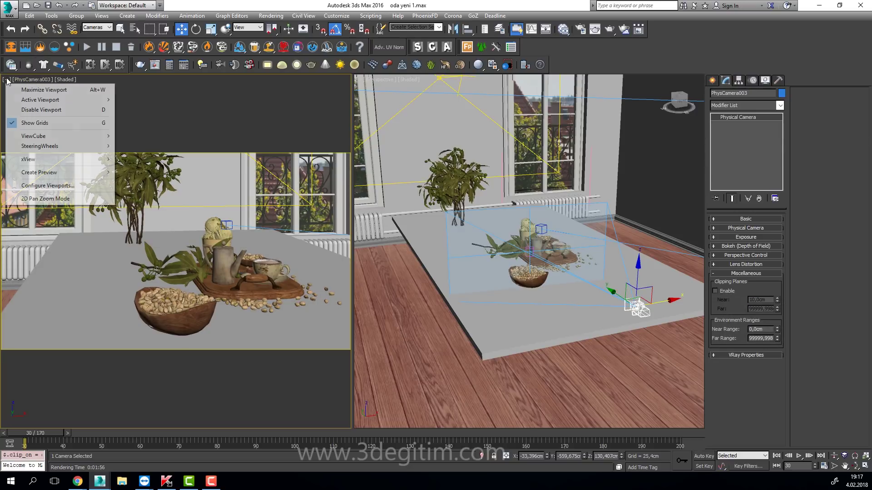
{"action": "left_click", "coordinate": [18, 80]}
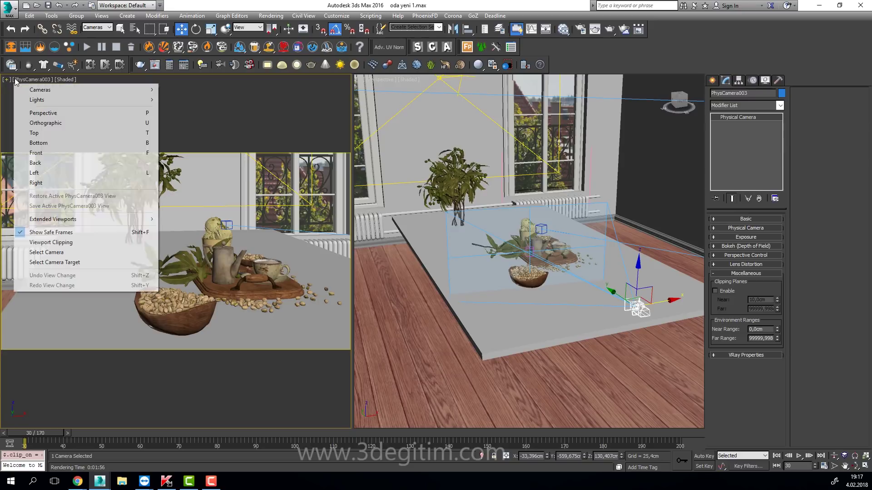
{"action": "left_click", "coordinate": [61, 244]}
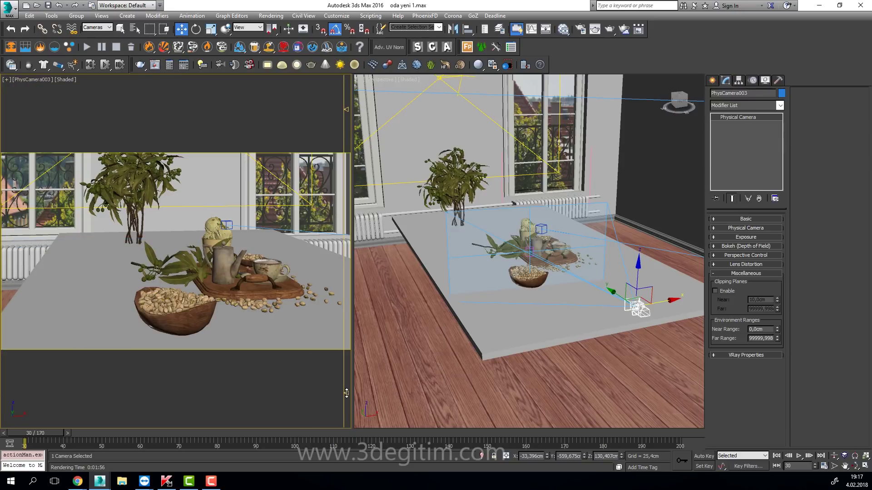
{"action": "left_click_drag", "start_coordinate": [346, 393], "coordinate": [351, 392]}
{"action": "left_click", "coordinate": [28, 80]}
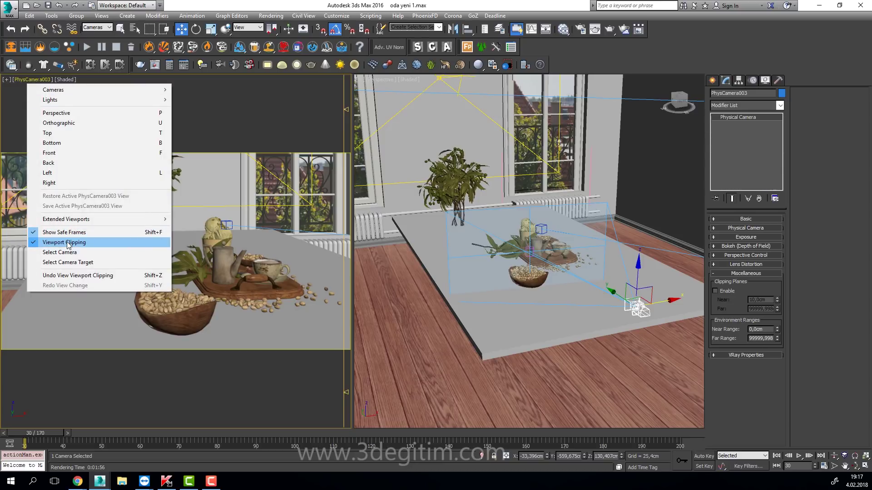
{"action": "left_click", "coordinate": [66, 242]}
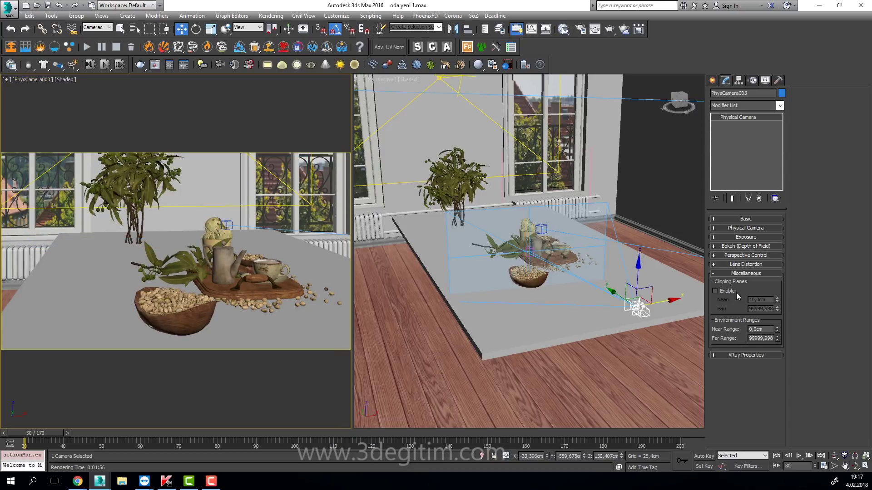
{"action": "left_click", "coordinate": [742, 273]}
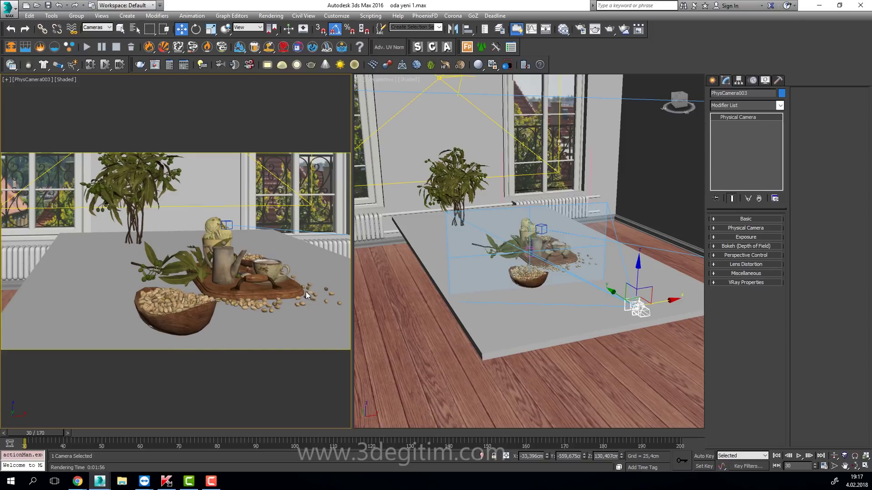
{"action": "left_click", "coordinate": [321, 285]}
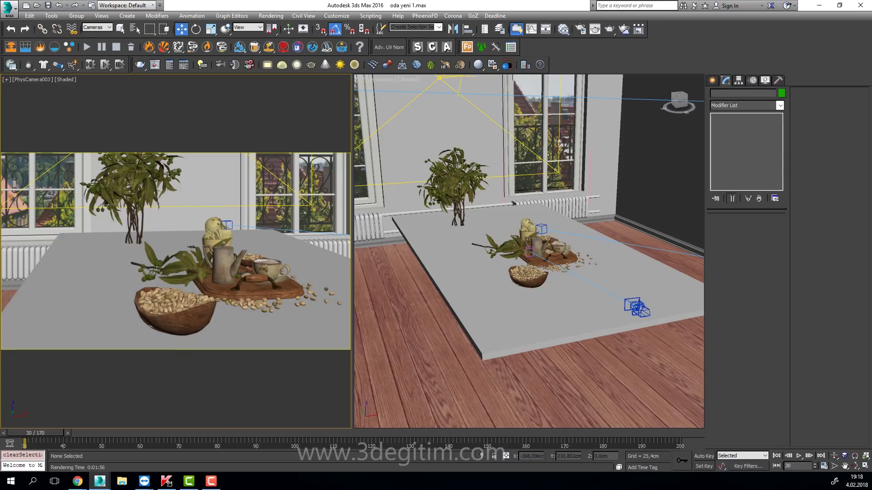
- Restore the filmalat.com Chrome window from the taskbar
{"action": "left_click", "coordinate": [78, 481]}
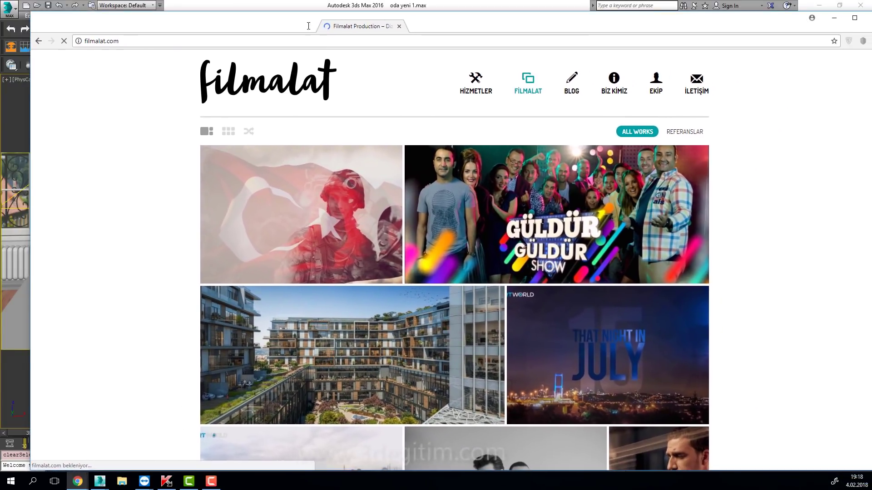
- Maximize Chrome, scroll through the filmalat.com portfolio grid, then switch back to 3ds Max
{"action": "double_click", "coordinate": [308, 26]}
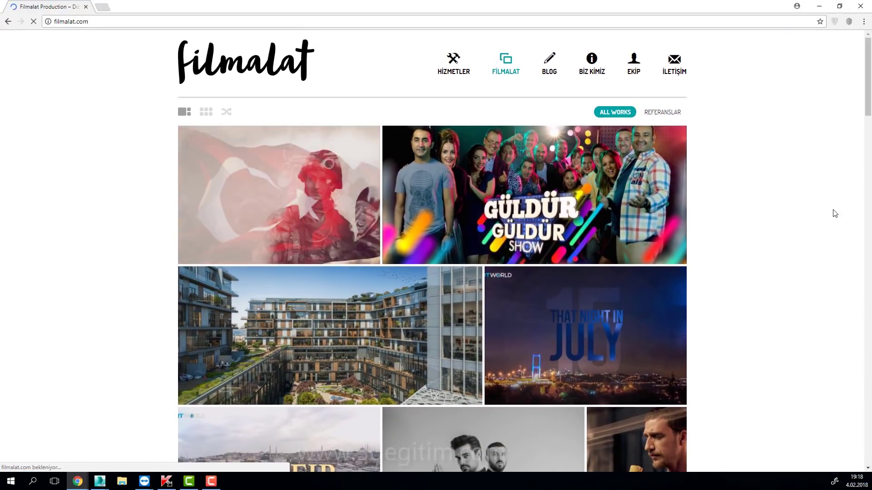
{"action": "scroll", "coordinate": [832, 214], "scroll_direction": "down", "scroll_amount": 2}
{"action": "scroll", "coordinate": [833, 214], "scroll_direction": "down", "scroll_amount": 2}
{"action": "scroll", "coordinate": [834, 215], "scroll_direction": "down", "scroll_amount": 1}
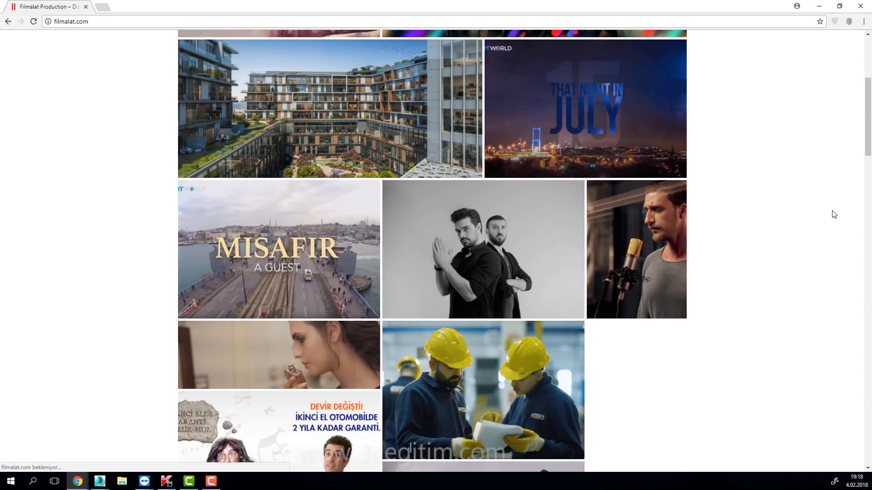
{"action": "scroll", "coordinate": [834, 215], "scroll_direction": "down", "scroll_amount": 1}
{"action": "scroll", "coordinate": [832, 213], "scroll_direction": "down", "scroll_amount": 3}
{"action": "scroll", "coordinate": [834, 220], "scroll_direction": "down", "scroll_amount": 4}
{"action": "scroll", "coordinate": [833, 222], "scroll_direction": "up", "scroll_amount": 8}
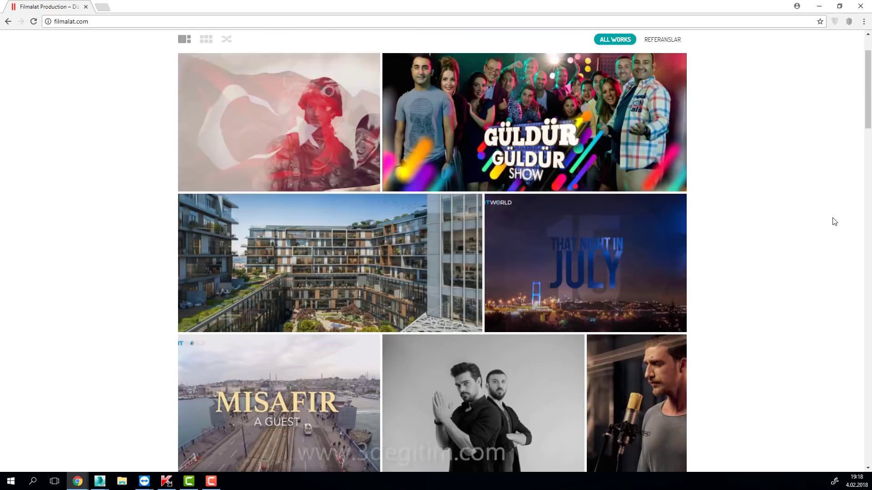
{"action": "scroll", "coordinate": [832, 221], "scroll_direction": "up", "scroll_amount": 3}
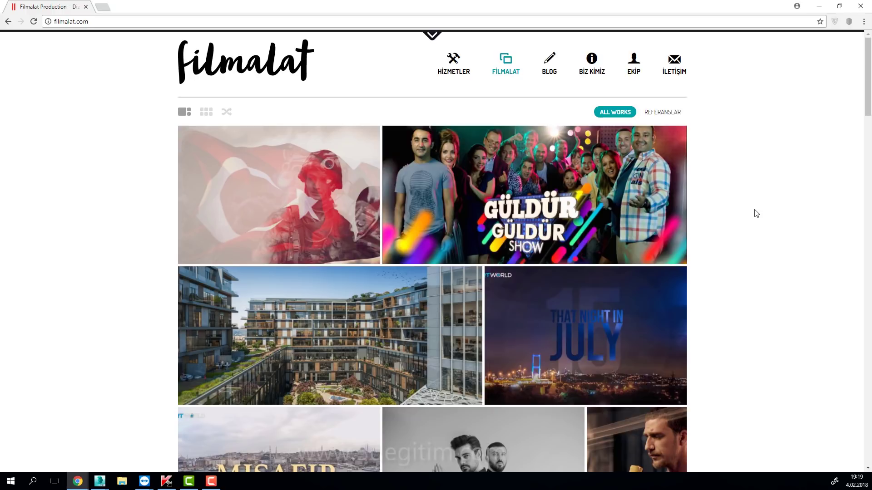
{"action": "scroll", "coordinate": [756, 213], "scroll_direction": "down", "scroll_amount": 1}
{"action": "scroll", "coordinate": [768, 216], "scroll_direction": "up", "scroll_amount": 1}
{"action": "left_click", "coordinate": [99, 481]}
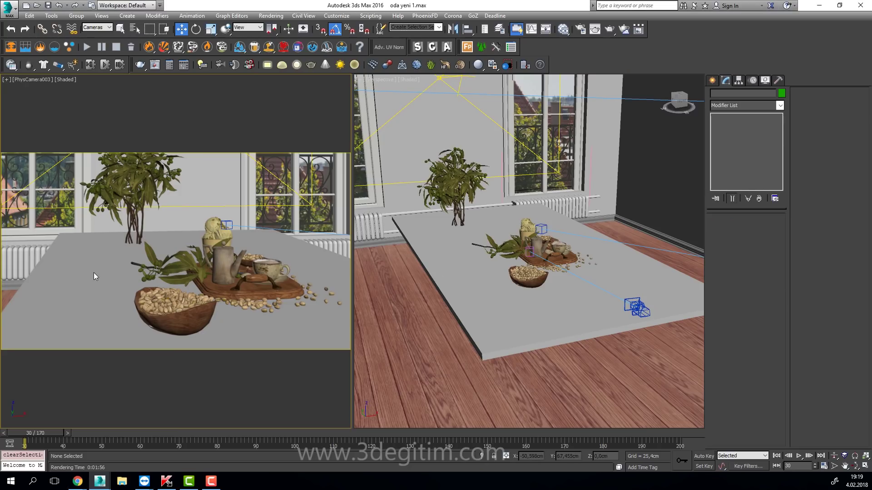